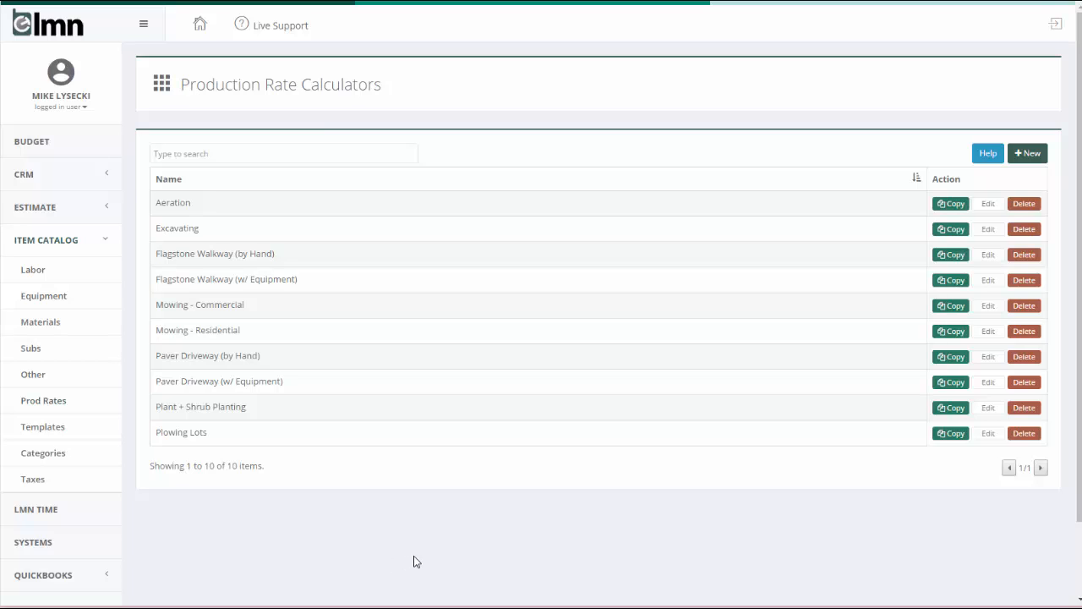
Open the Mowing - Residential production rate calculator, review its tasks and installation rates for each mower deck size, and close it
click(211, 328)
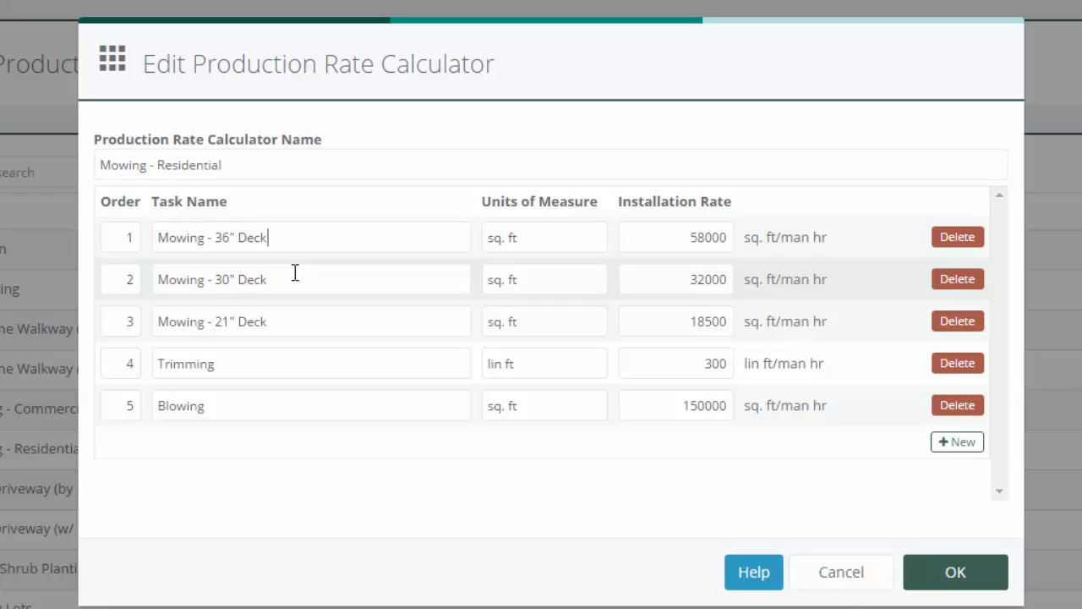
click(295, 318)
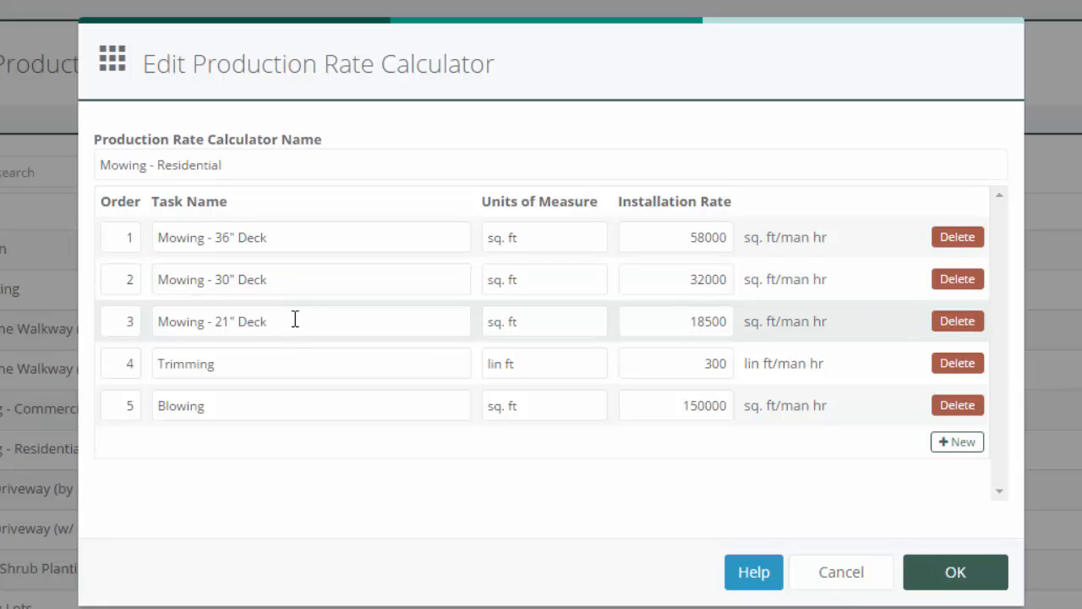
click(291, 367)
click(293, 414)
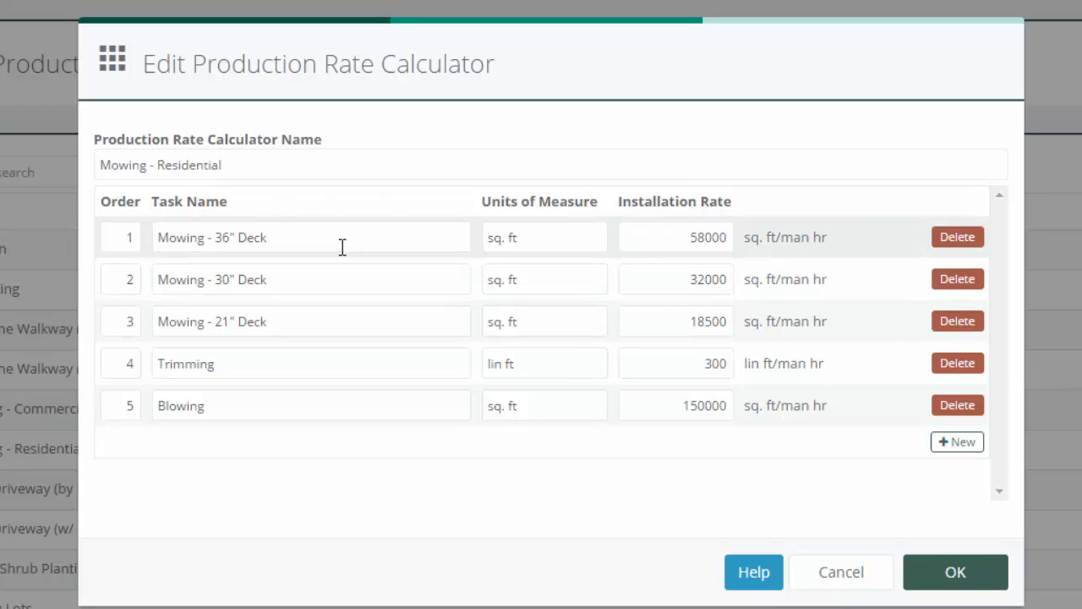
drag(327, 237, 160, 235)
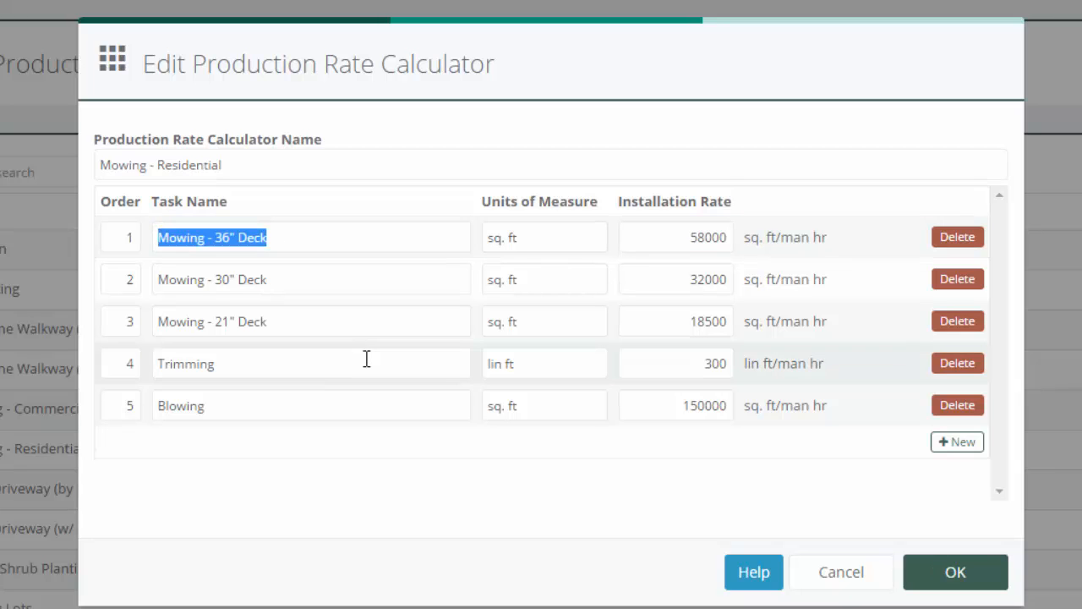
drag(682, 237, 736, 232)
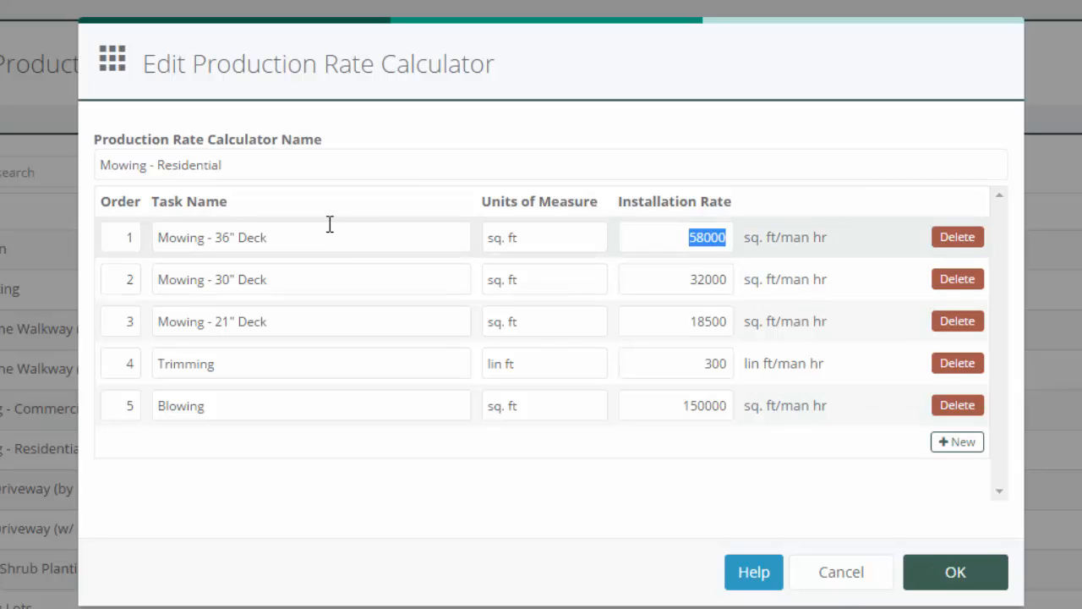
drag(327, 277, 158, 278)
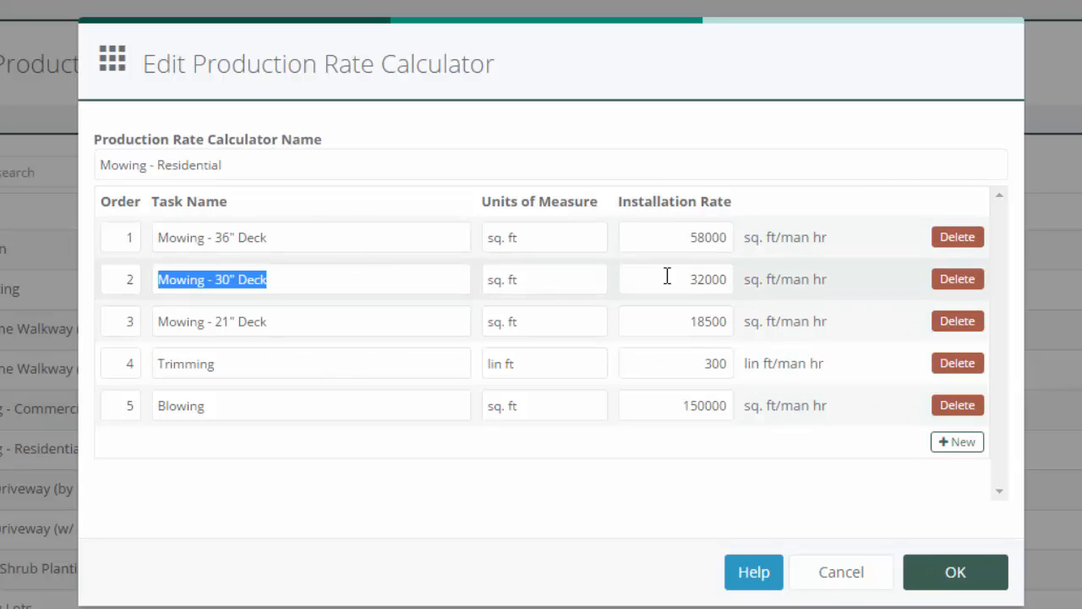
double_click(715, 278)
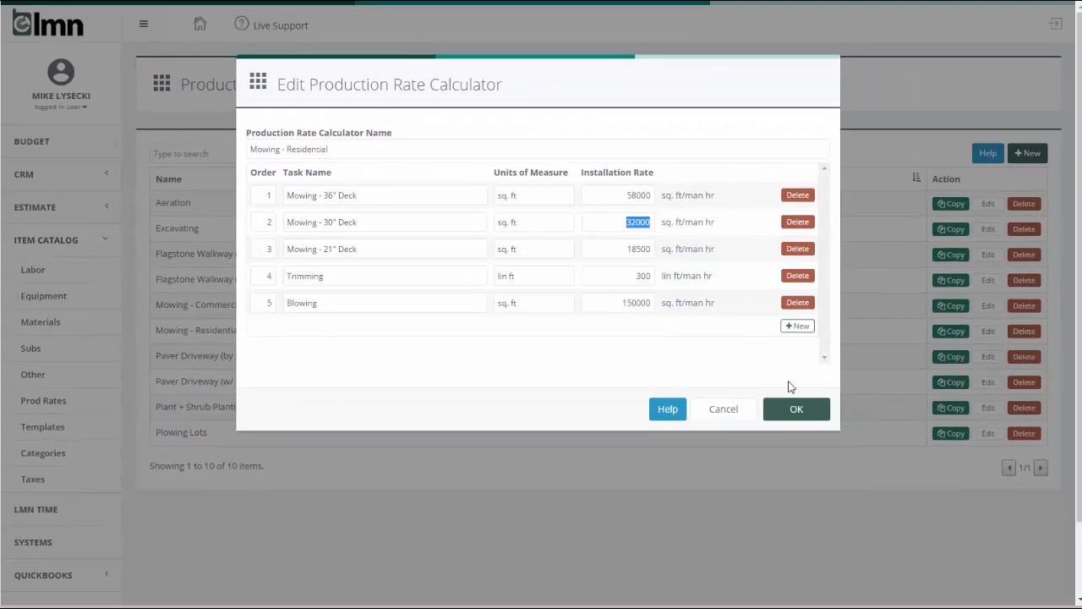
click(953, 581)
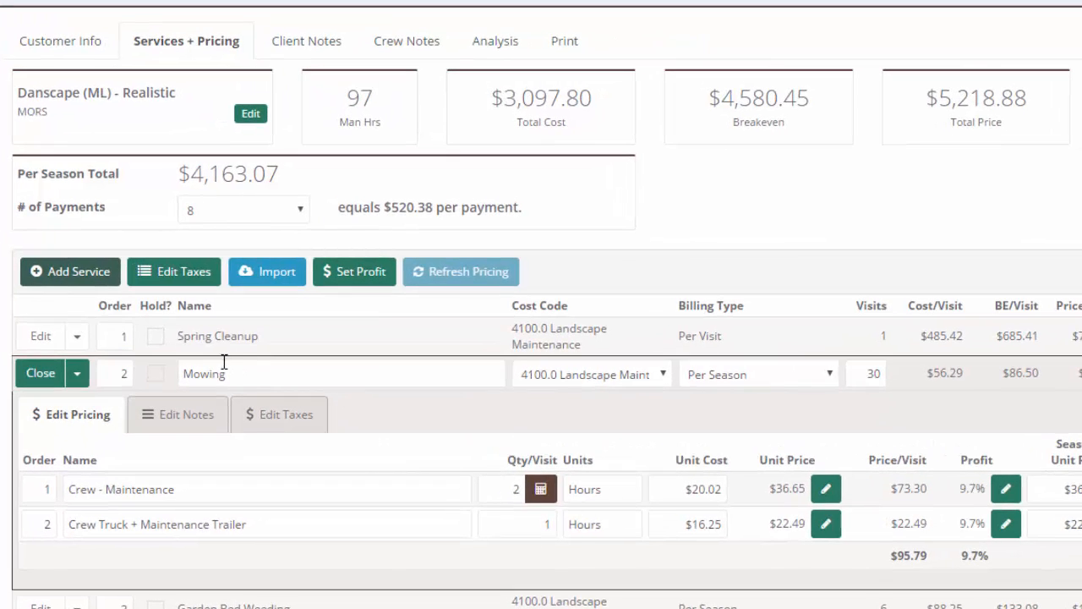
Open the production rate calculators for the Mowing service's Crew - Maintenance line and choose Mowing - Residential
drag(298, 315, 280, 316)
drag(198, 365, 181, 372)
click(290, 485)
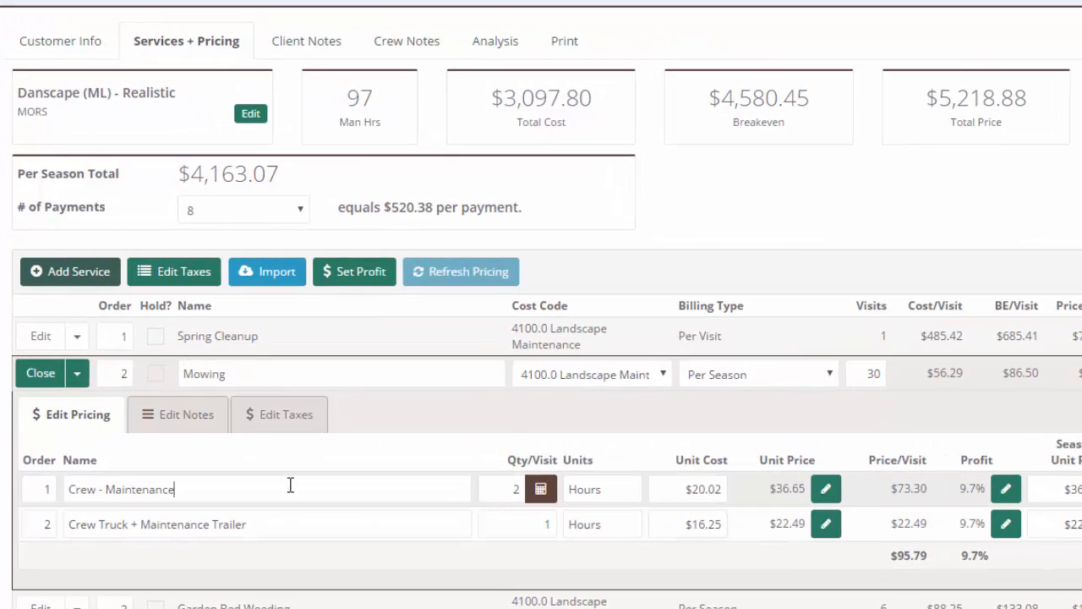
click(311, 523)
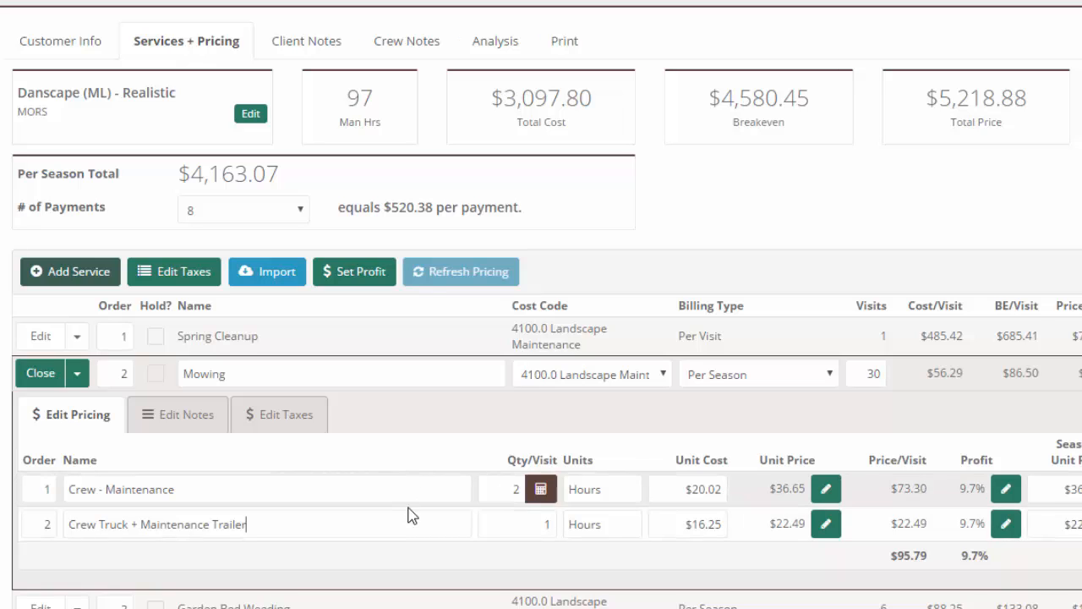
click(541, 488)
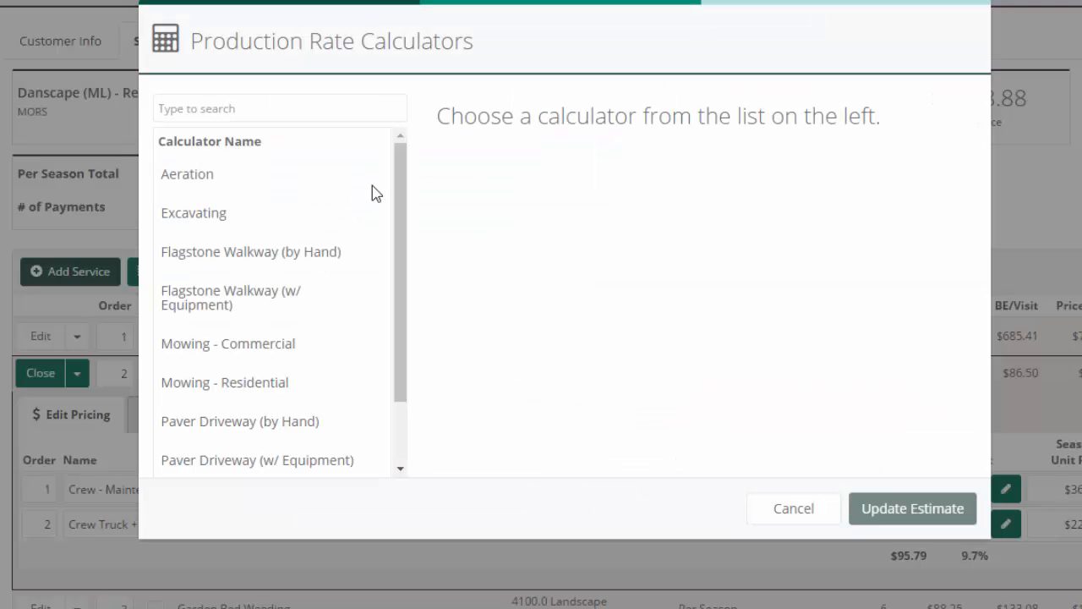
drag(400, 216, 398, 302)
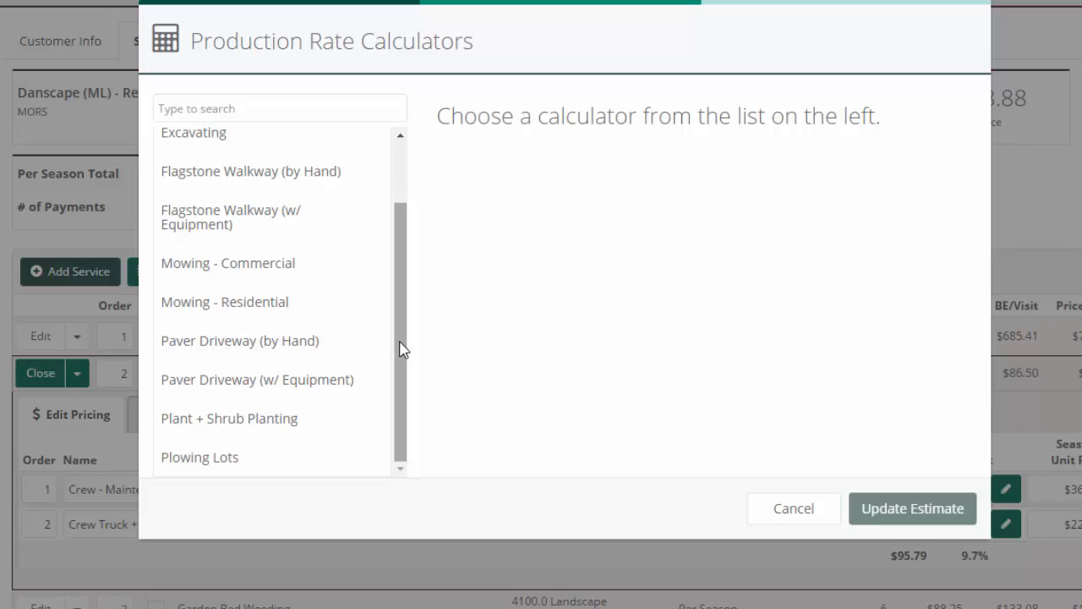
click(243, 301)
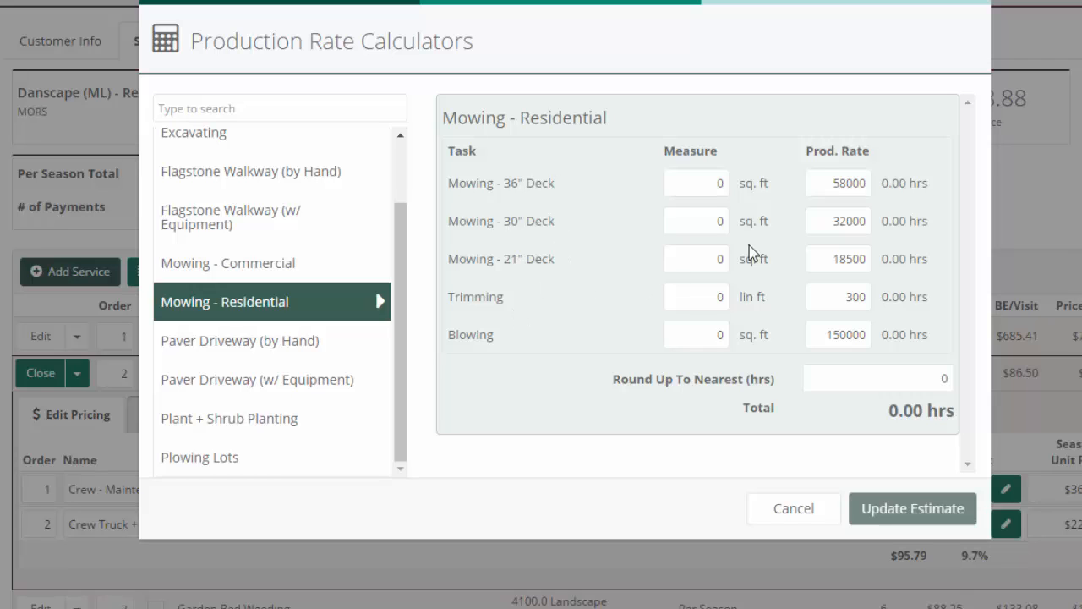
Set the Mowing - 36" Deck measure to 75000 sq ft and round the hours up to the nearest .1
click(702, 183)
drag(702, 183, 764, 184)
text(75000)
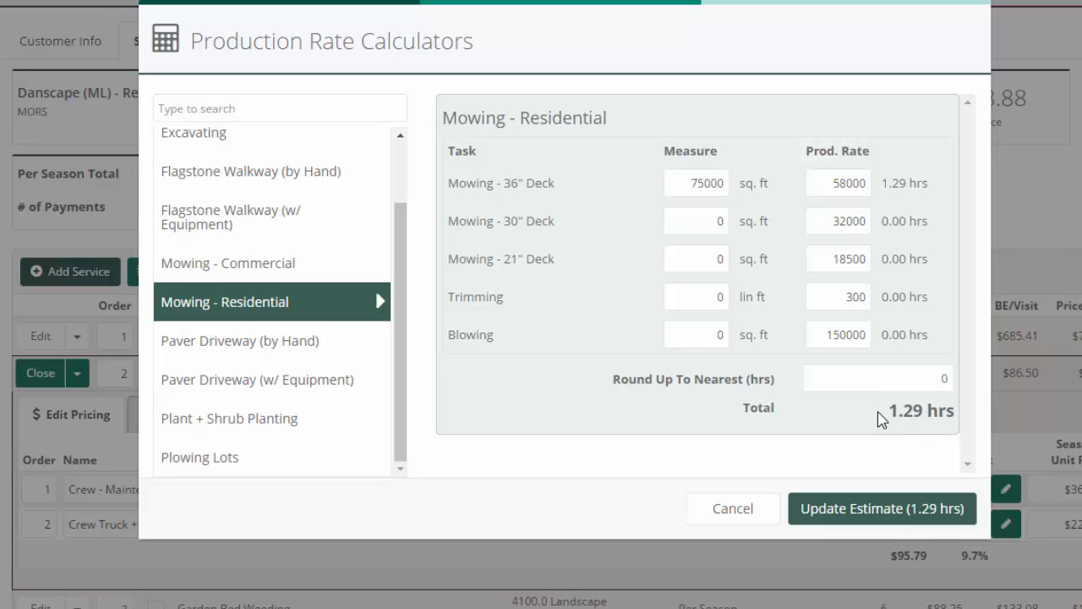
click(904, 382)
key(Delete)
text(.1)
Set Trimming to 150 lin ft and Blowing to 1500 sq ft, and update the estimate with the calculated hours
drag(693, 297, 769, 296)
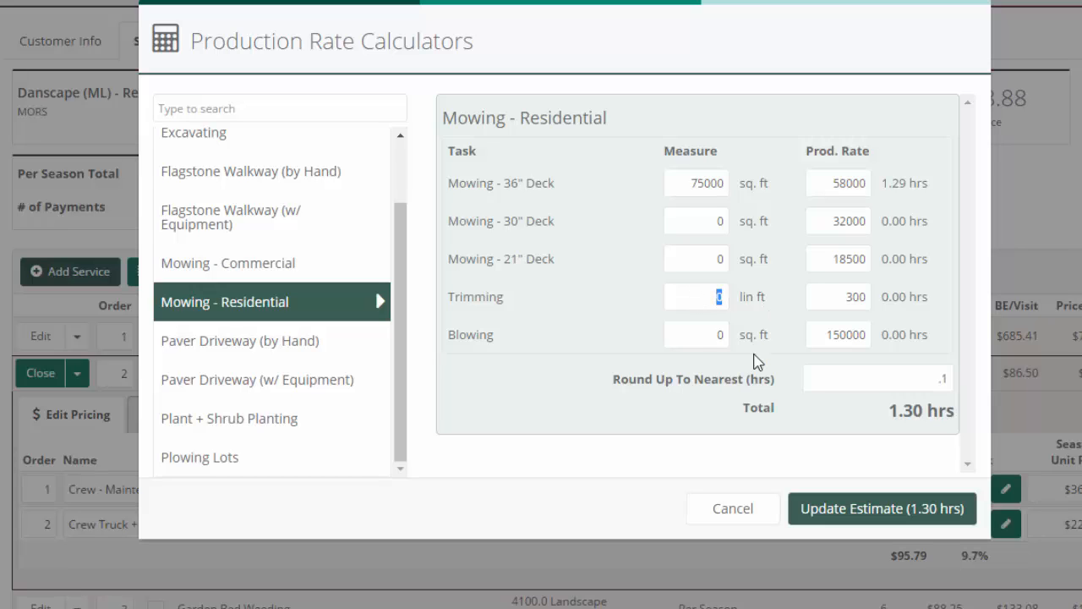
text(150)
click(718, 334)
text(1500)
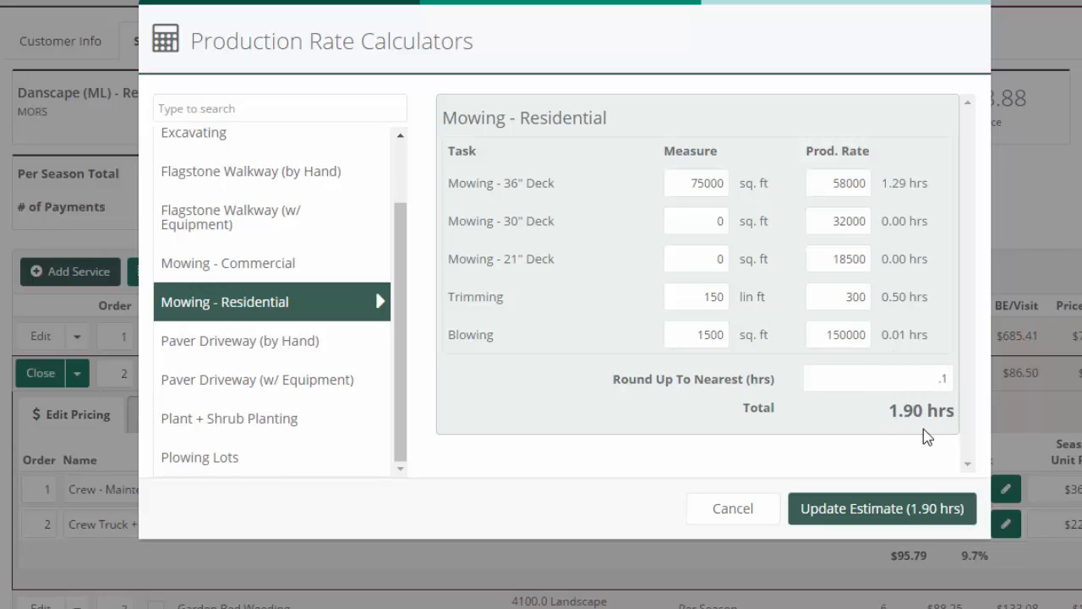
click(901, 512)
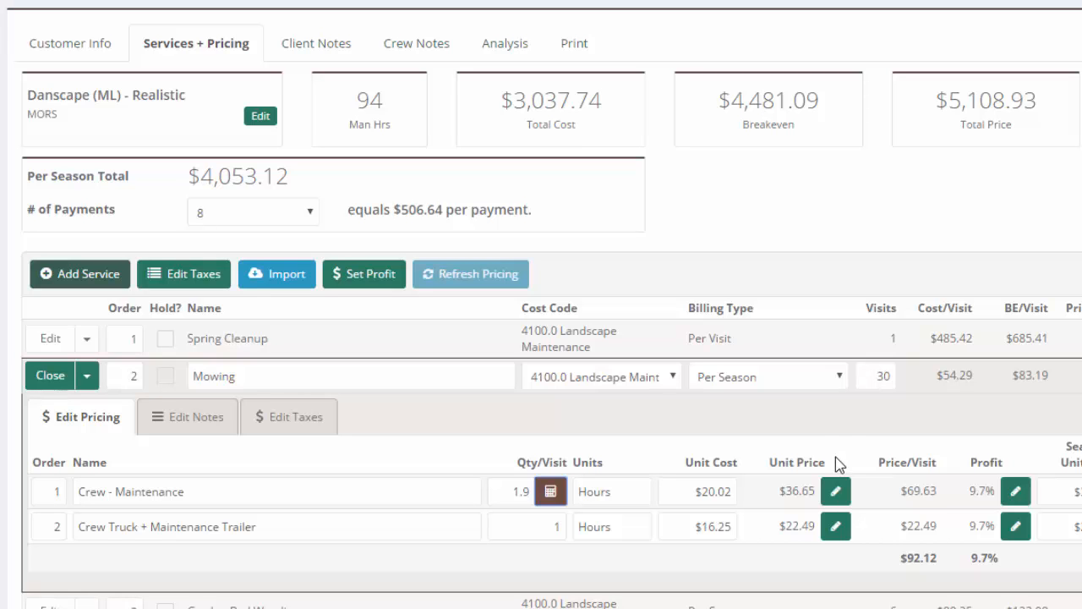
Try the Mowing - Commercial calculator on the Crew - Maintenance line with 2.5 acres for the 48" deck, and cancel it
click(551, 494)
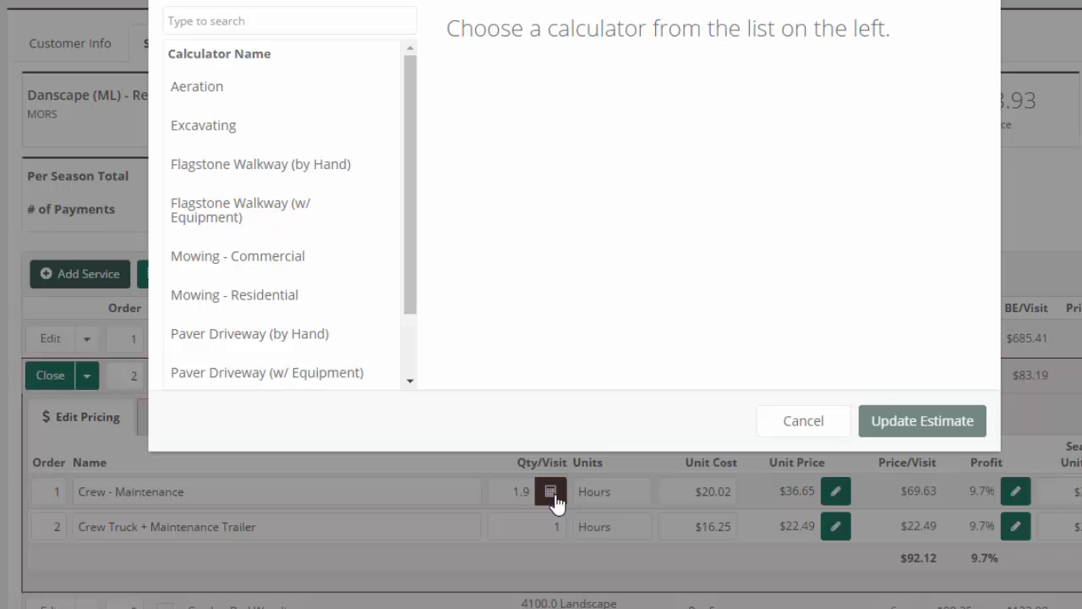
click(245, 298)
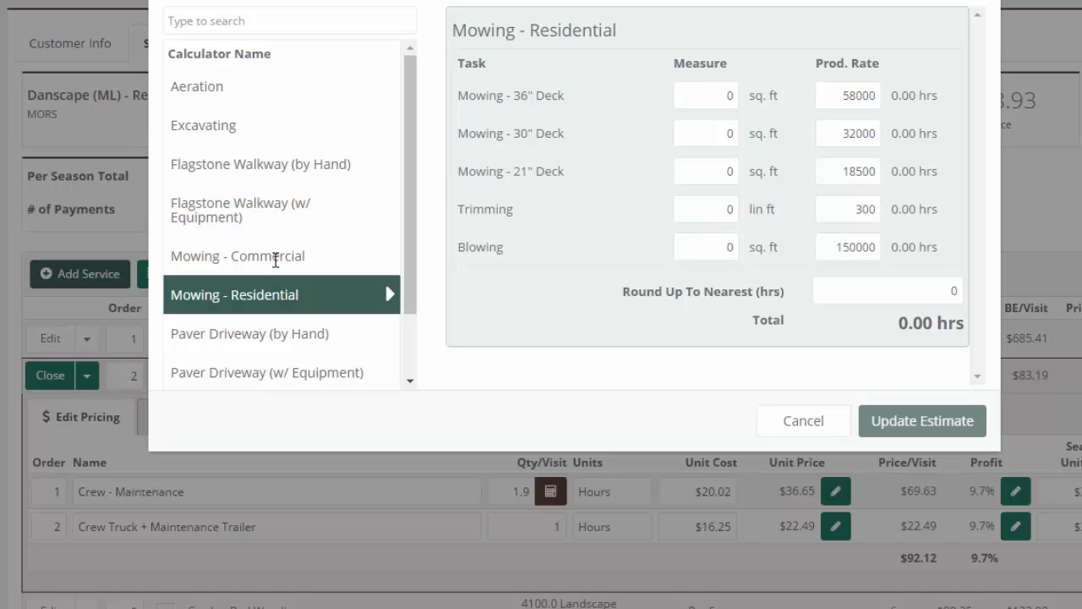
click(275, 259)
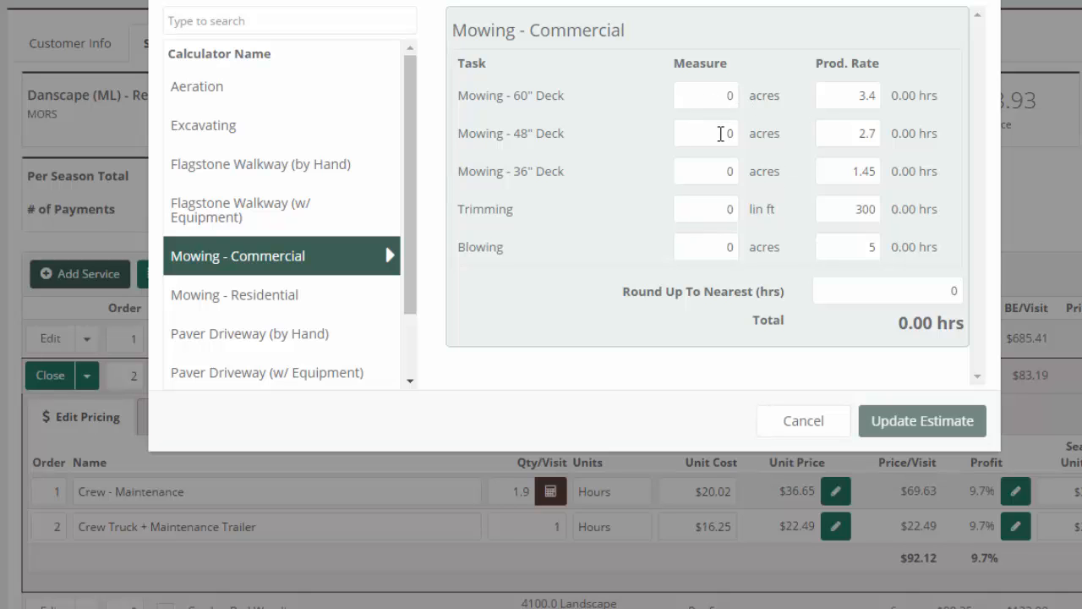
double_click(721, 133)
text(2.5)
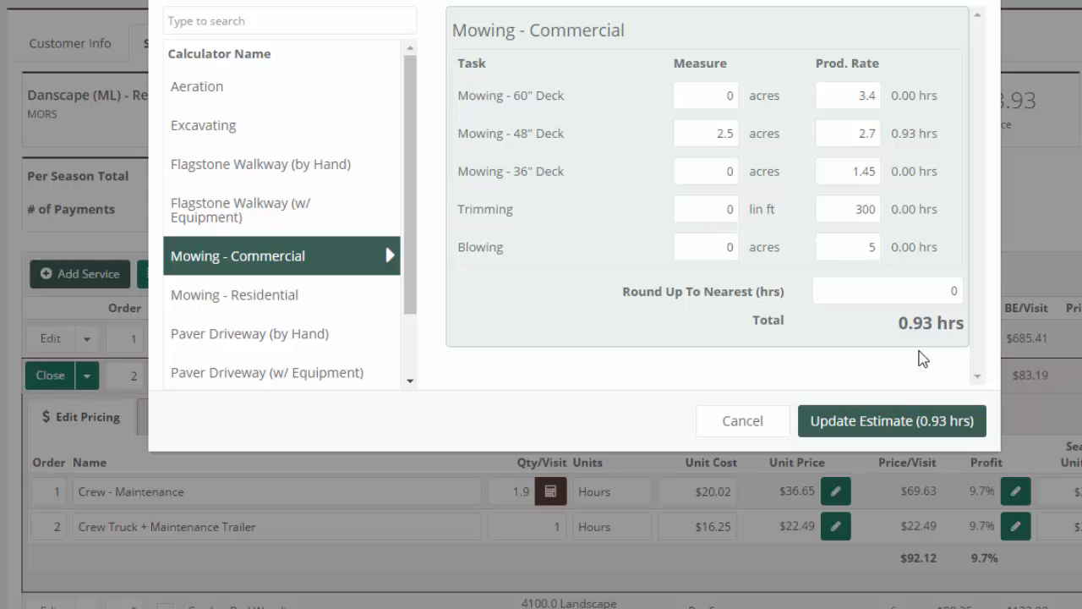
click(735, 438)
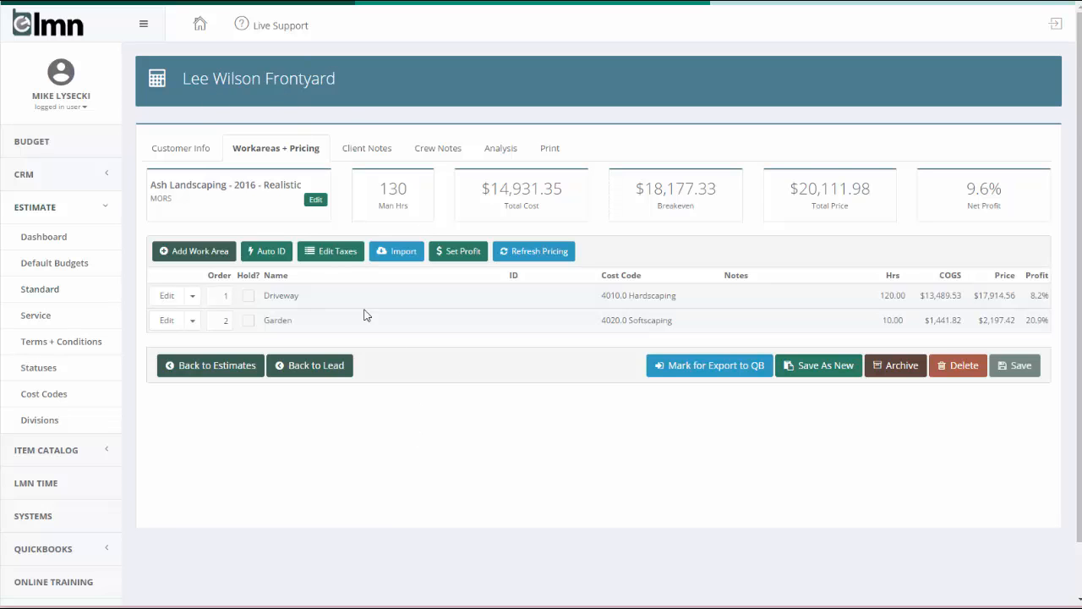
Open the Driveway work area for editing and browse the production rate calculators available for its Construction-Labor line
click(162, 300)
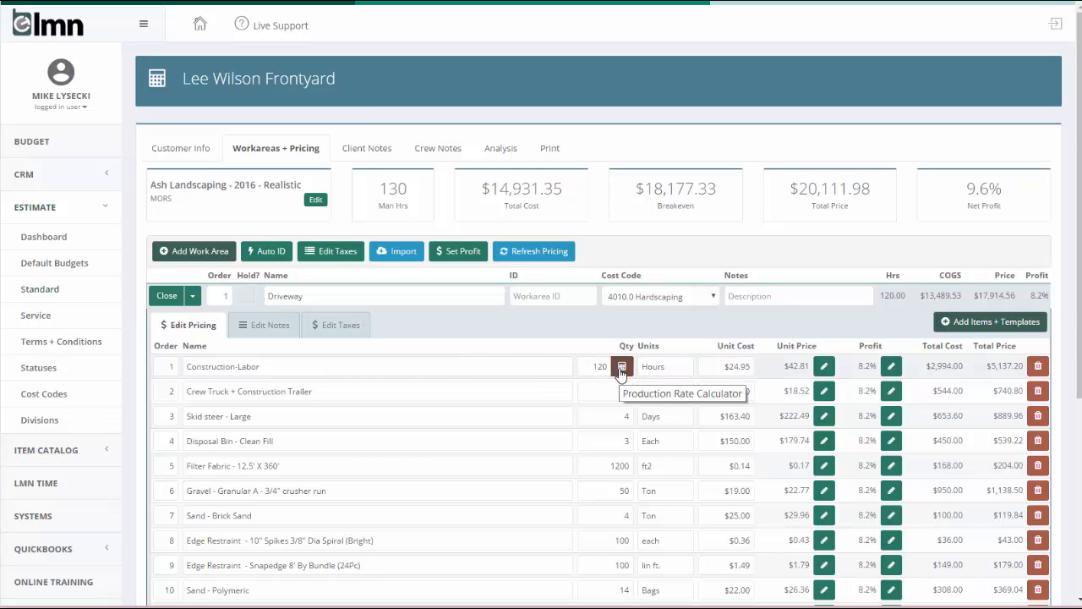
click(621, 368)
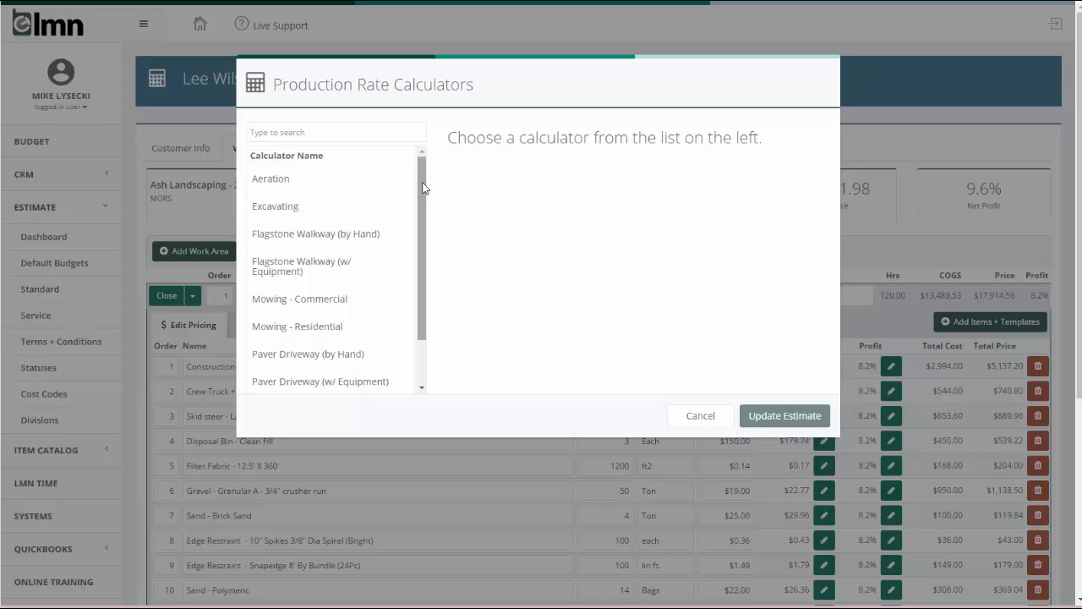
drag(418, 187, 417, 239)
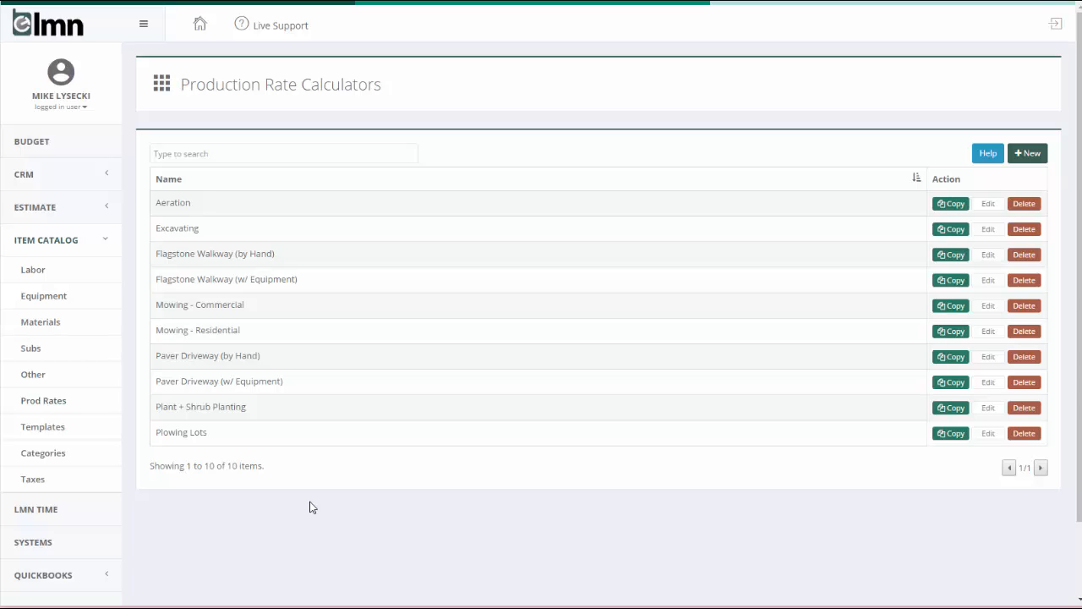
Open the Paver Driveway (w/ Equipment) production rate calculator and review its task names from excavation to finish work
click(272, 382)
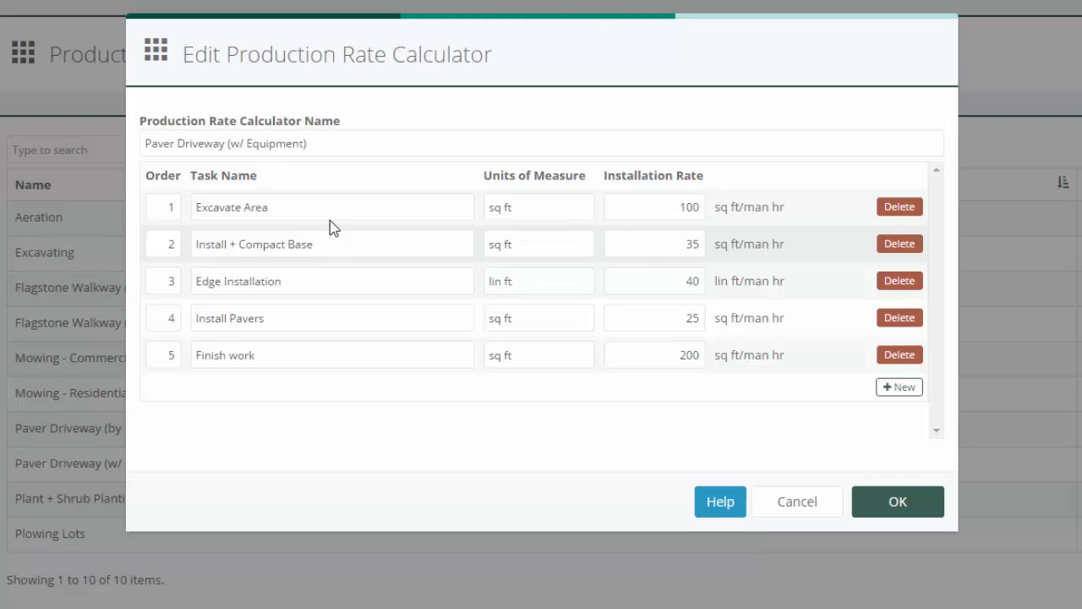
drag(268, 207, 195, 207)
click(339, 246)
drag(339, 249, 174, 246)
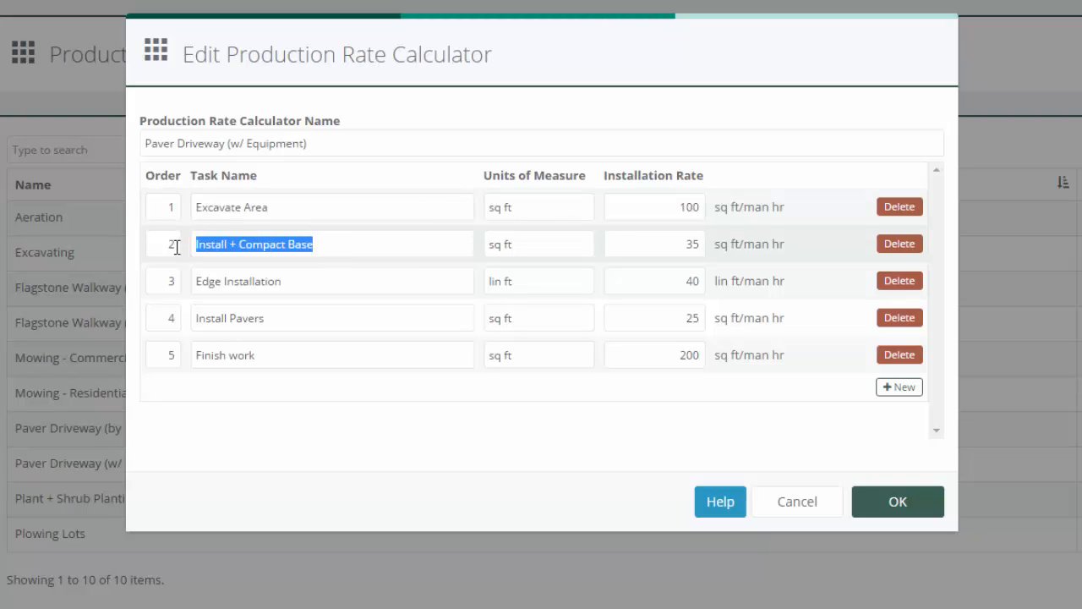
drag(316, 279, 178, 272)
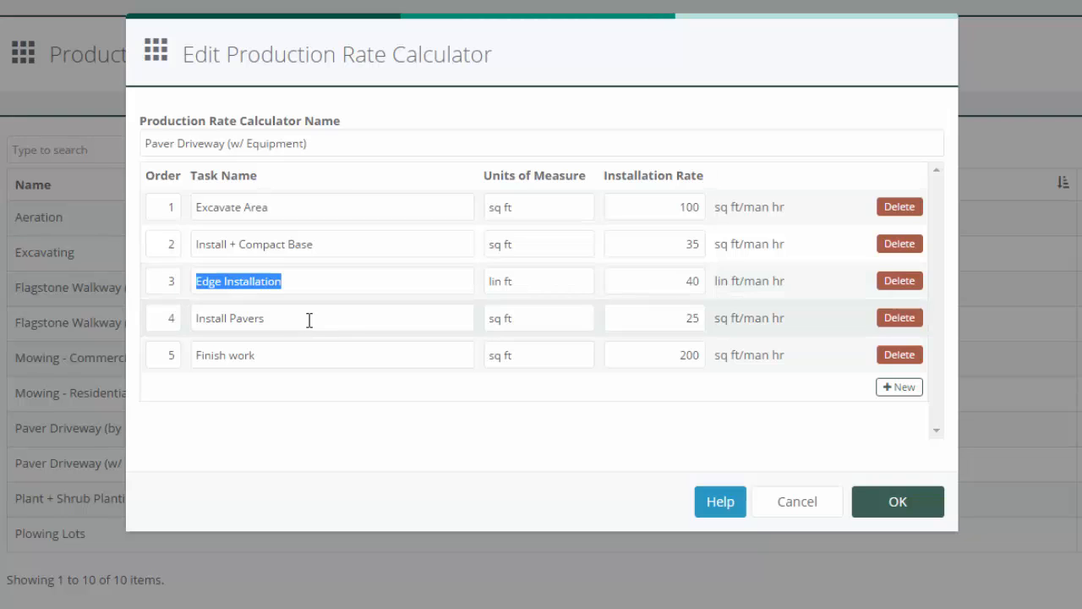
drag(309, 319, 188, 328)
drag(300, 353, 177, 345)
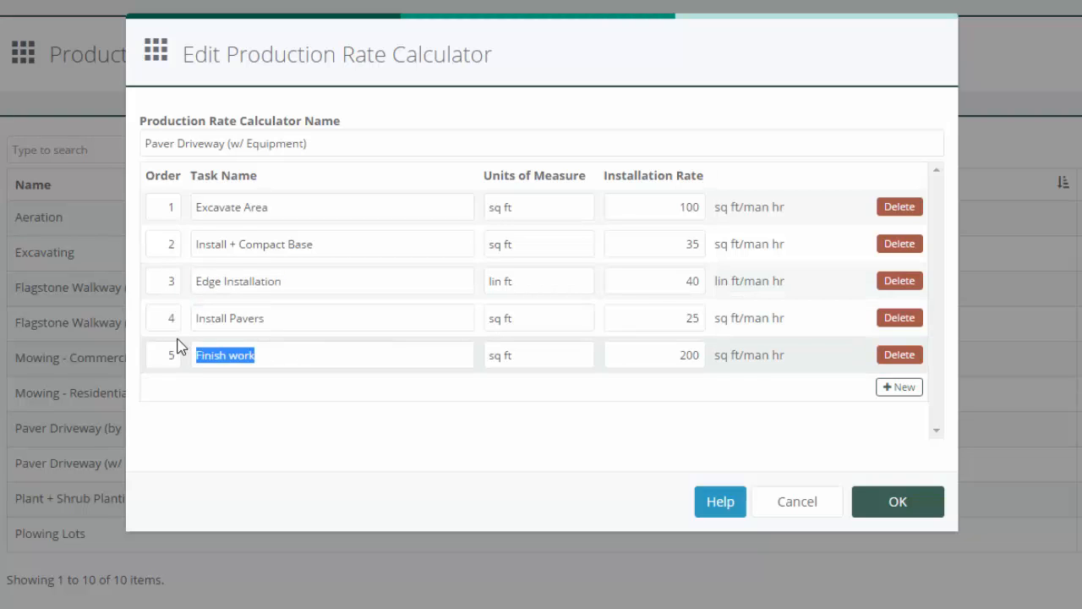
click(273, 414)
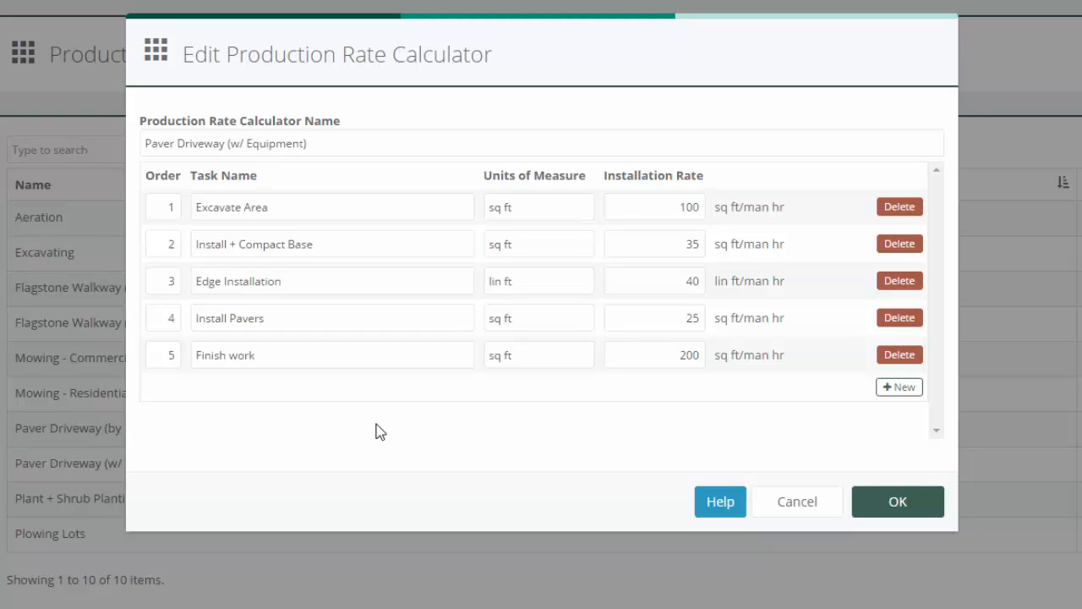
Review the installation rates of the Excavate Area, Install + Compact Base and Edge Installation tasks
drag(353, 205, 177, 203)
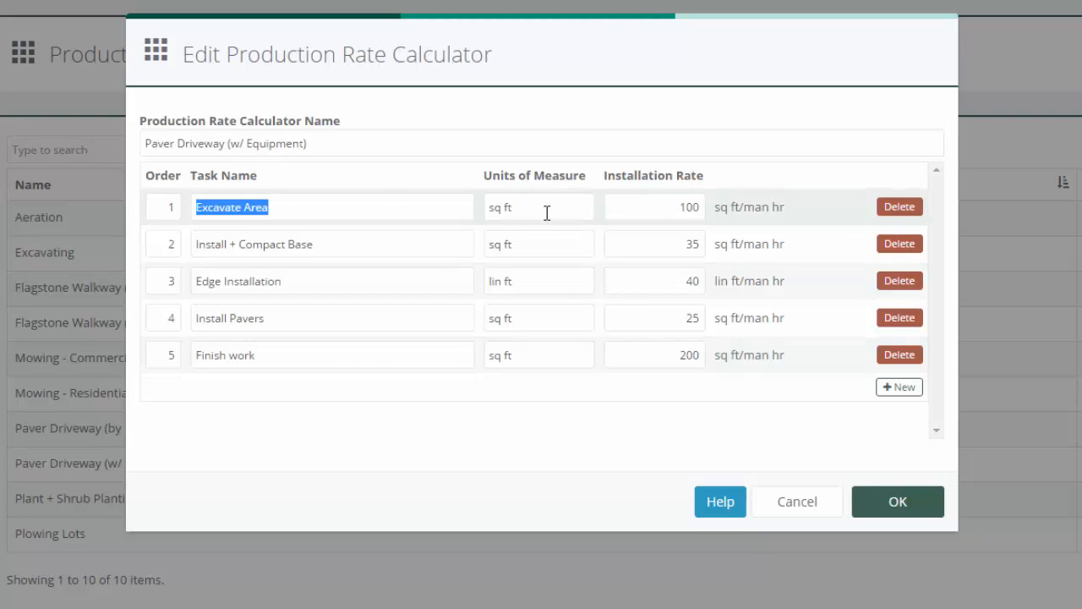
click(407, 206)
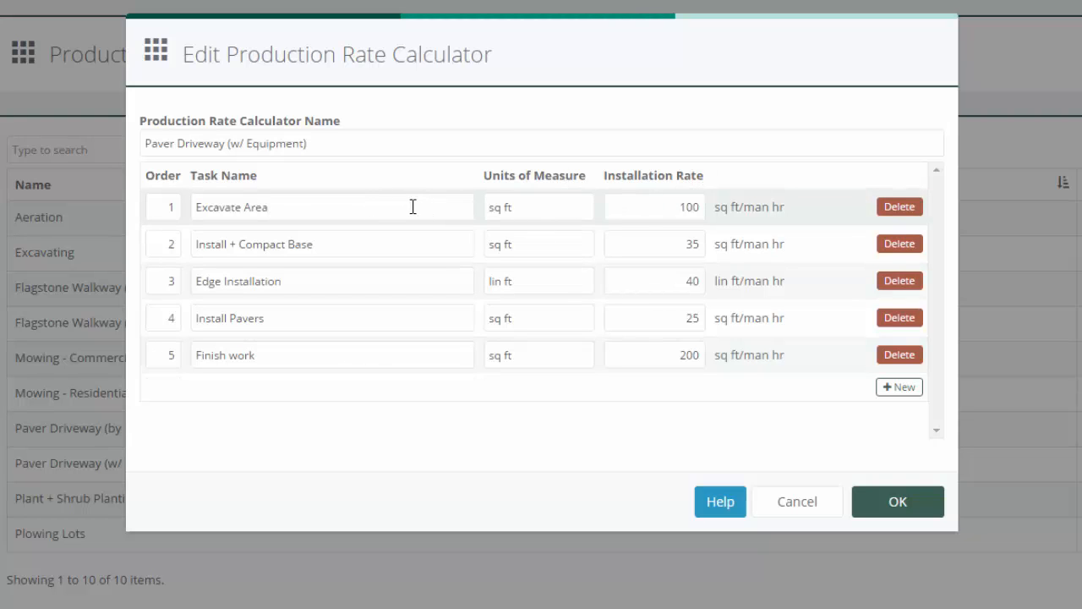
click(650, 213)
triple_click(227, 244)
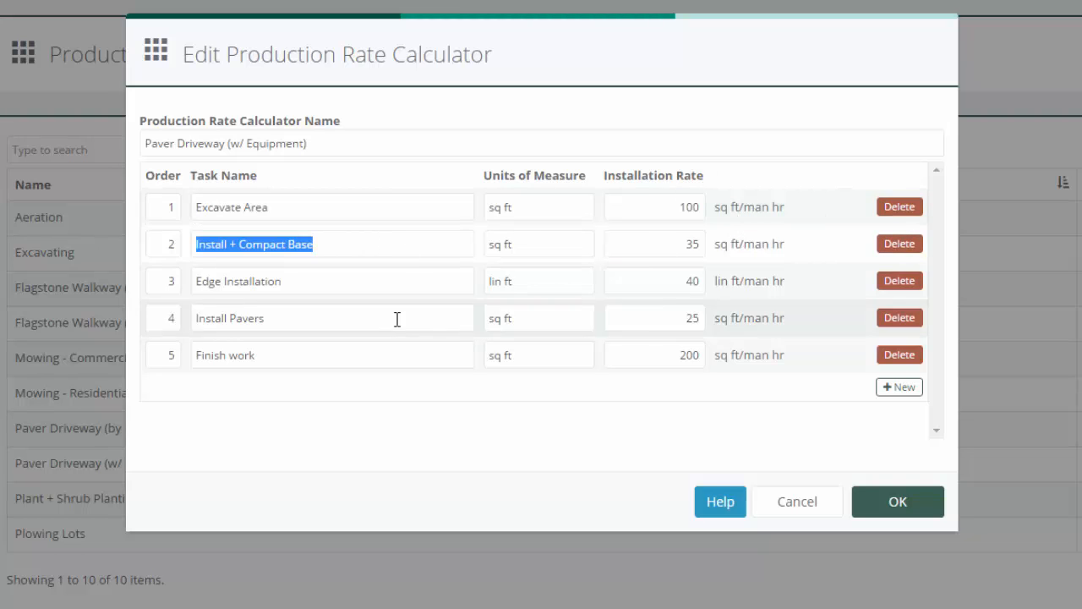
click(677, 246)
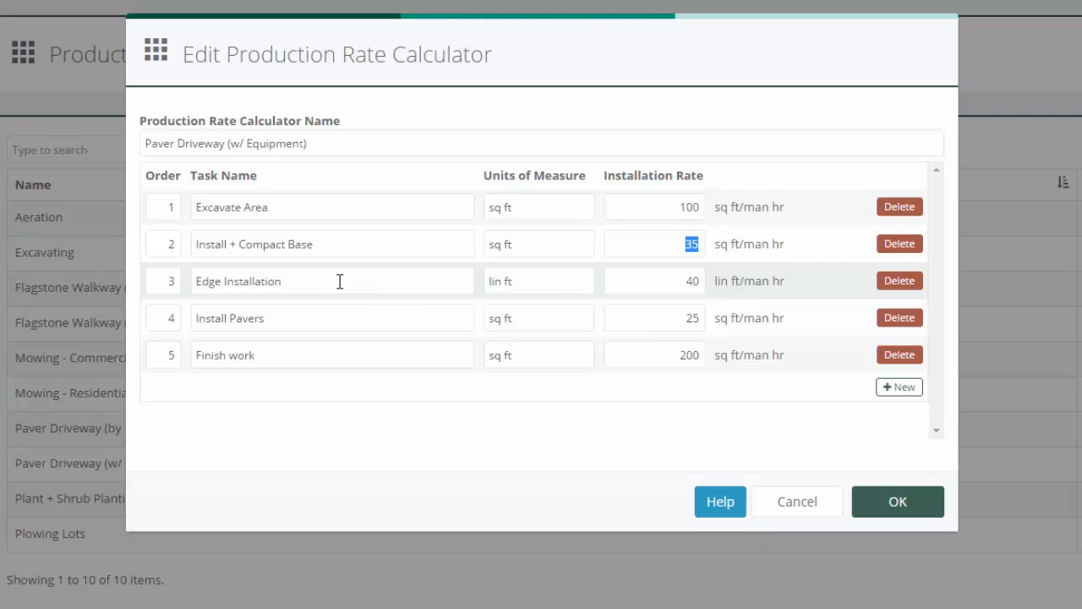
click(690, 285)
double_click(706, 283)
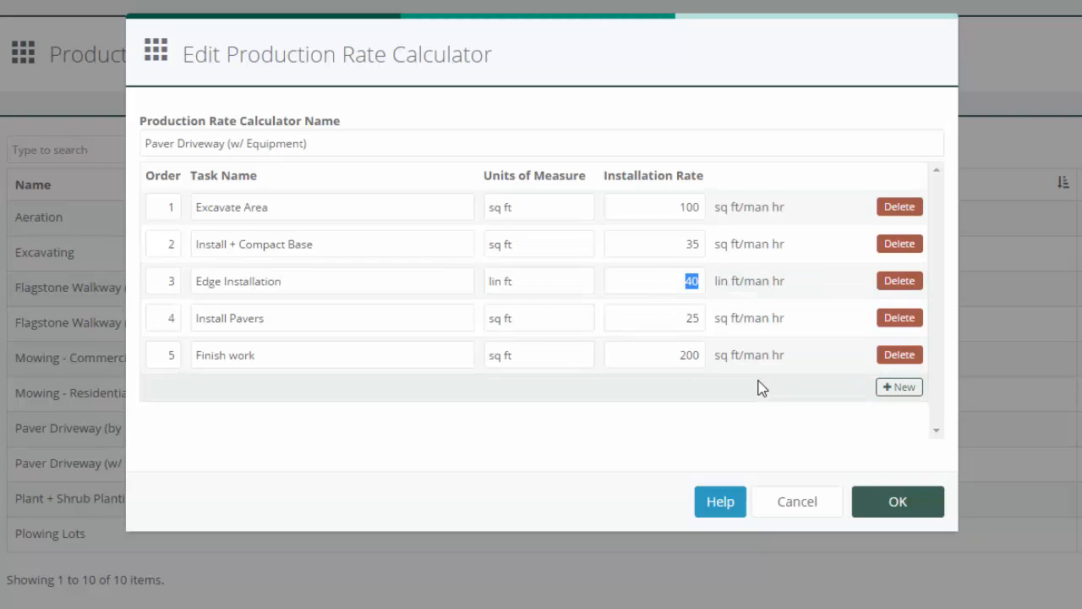
Review the Install Pavers, Finish work and Install + Compact Base tasks and their rates, and close the calculator without changes
click(321, 317)
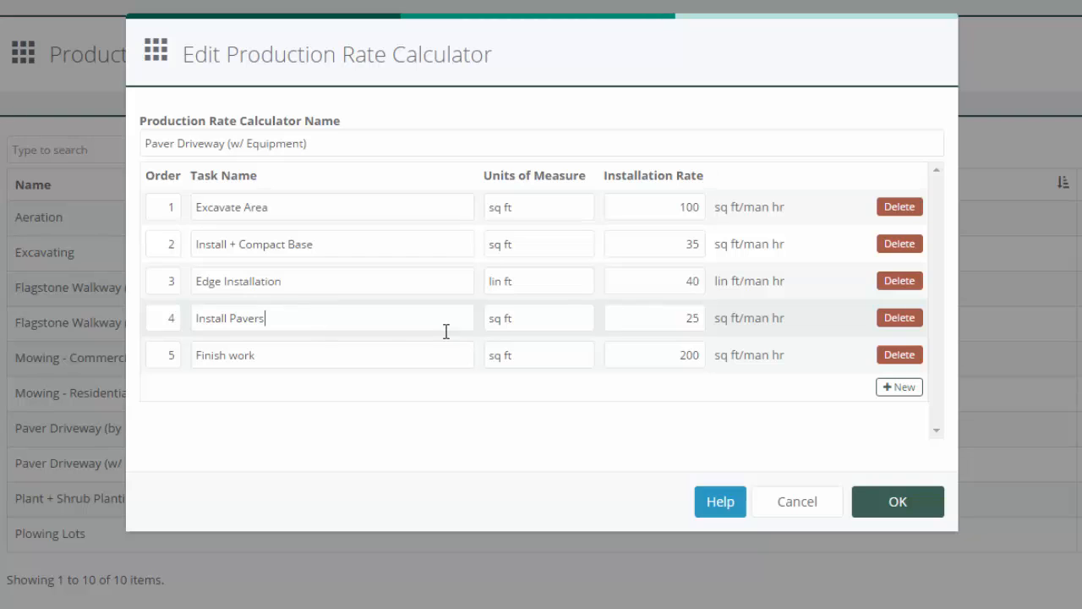
drag(668, 318, 712, 324)
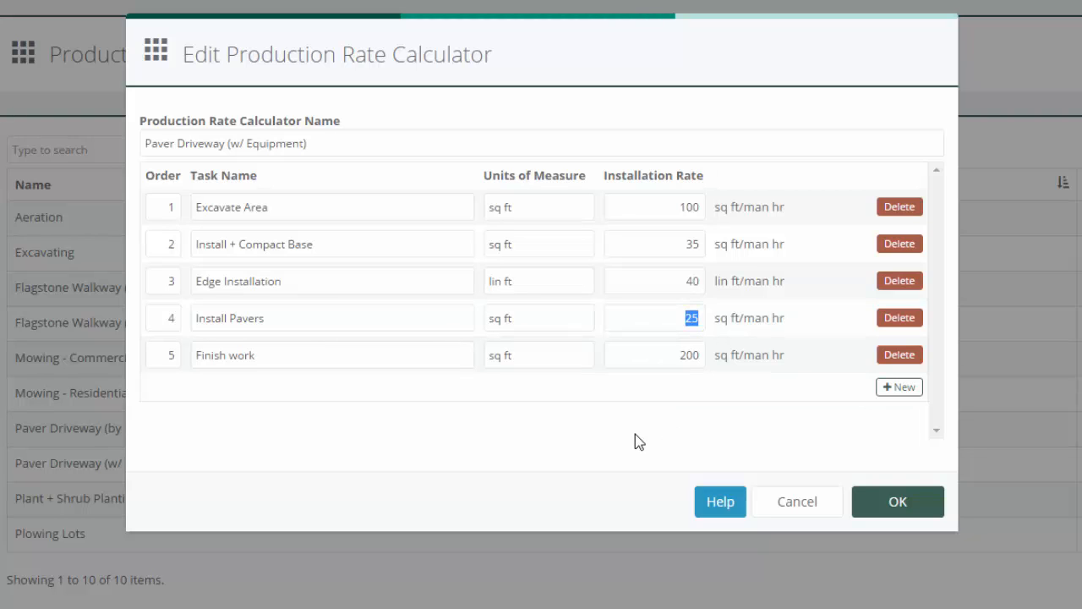
click(314, 356)
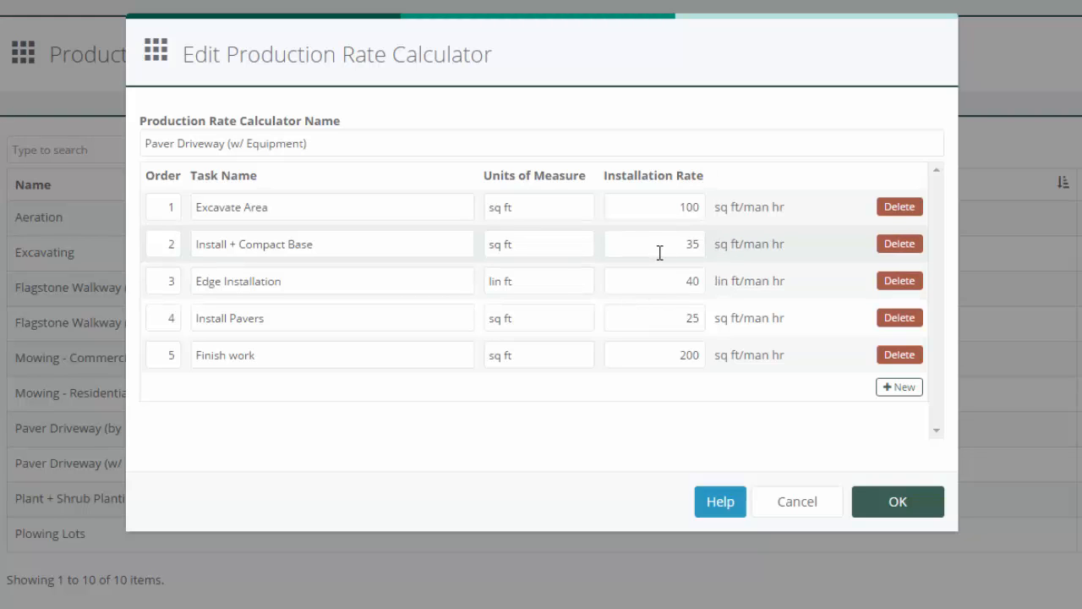
drag(677, 245, 727, 251)
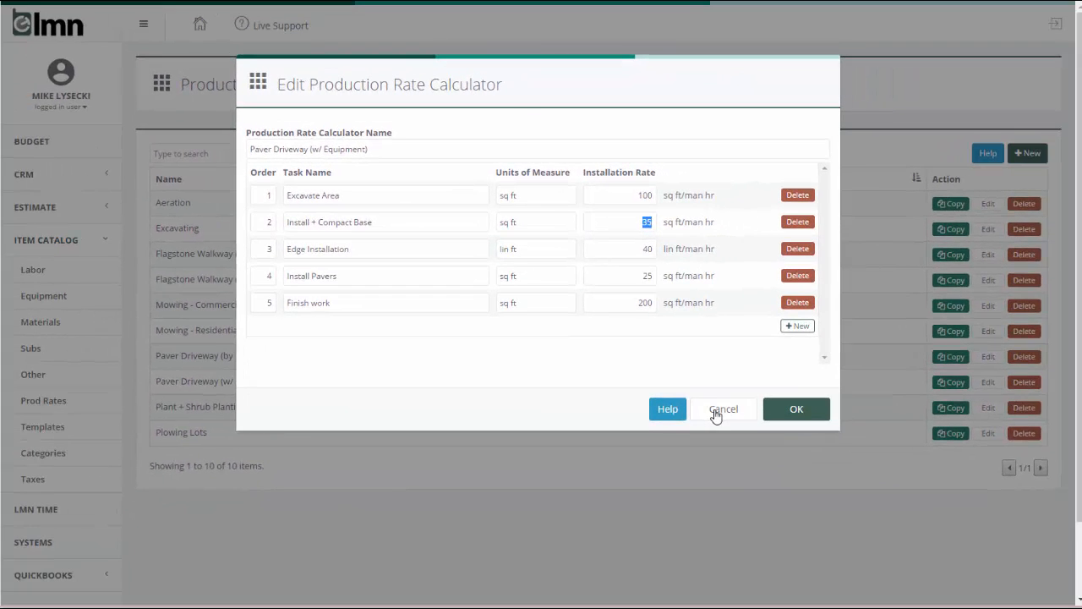
click(755, 449)
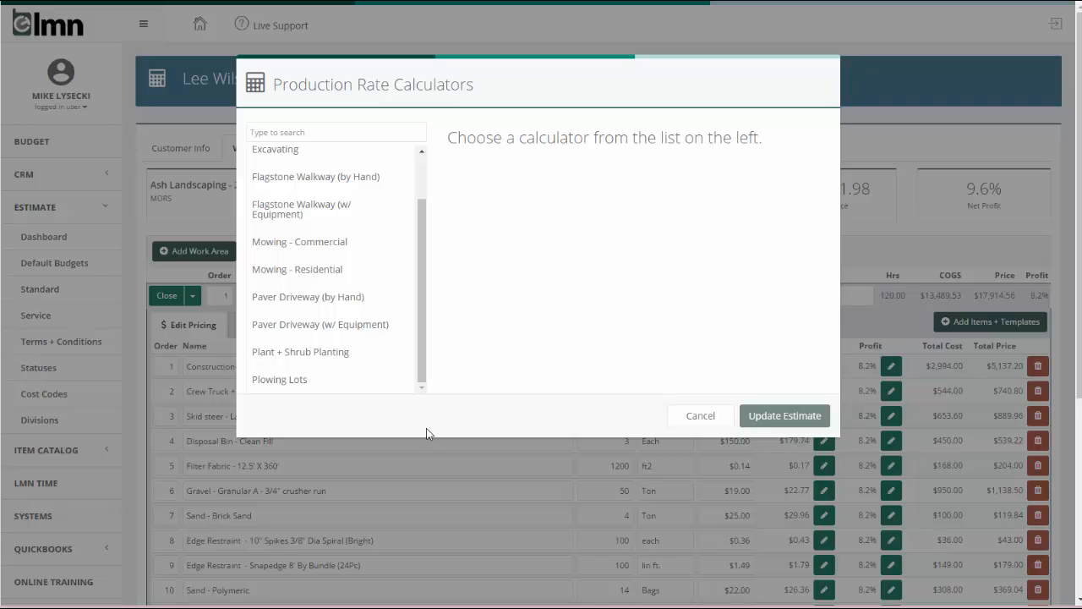
In the Paver Driveway (w/ Equipment) calculator, enter 1300 sq ft for Excavate Area, 1200 sq ft for Install + Compact Base and 90 lin ft for Edge Installation
click(323, 322)
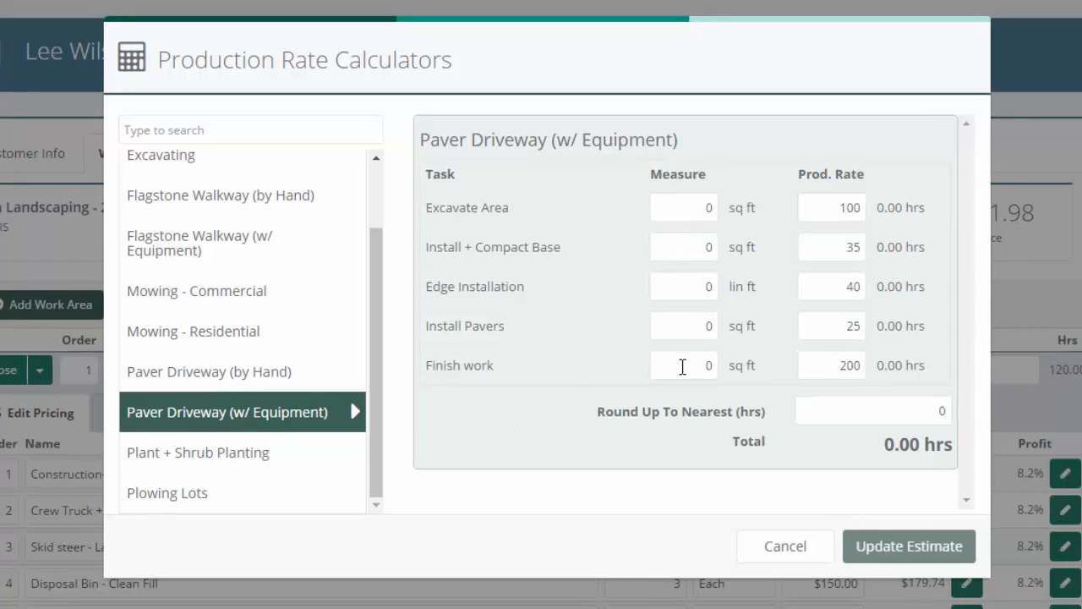
click(667, 207)
text(1300)
click(701, 257)
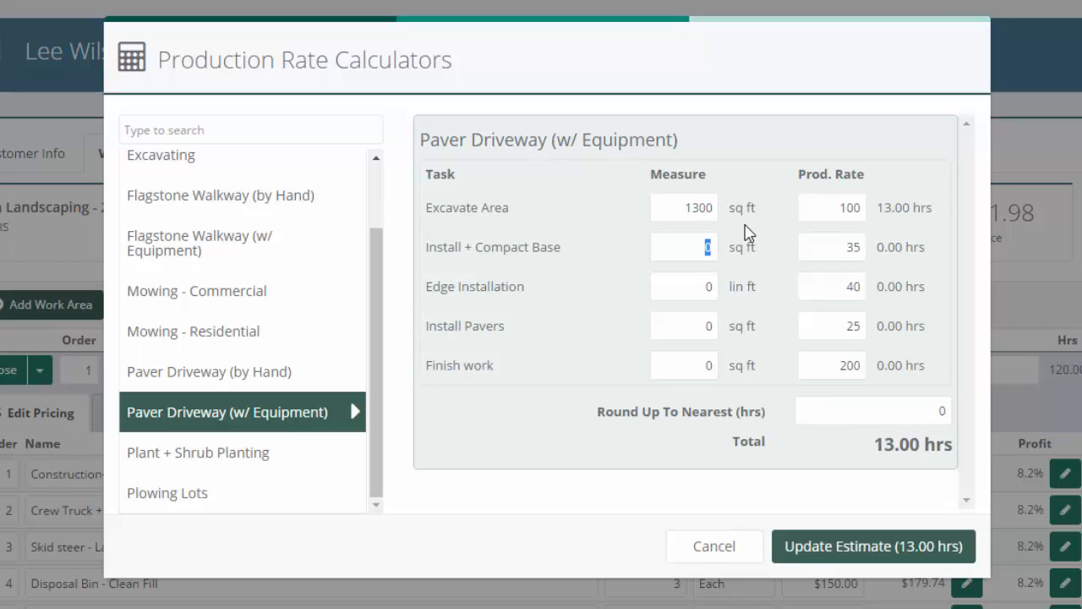
text(1200)
key(Tab)
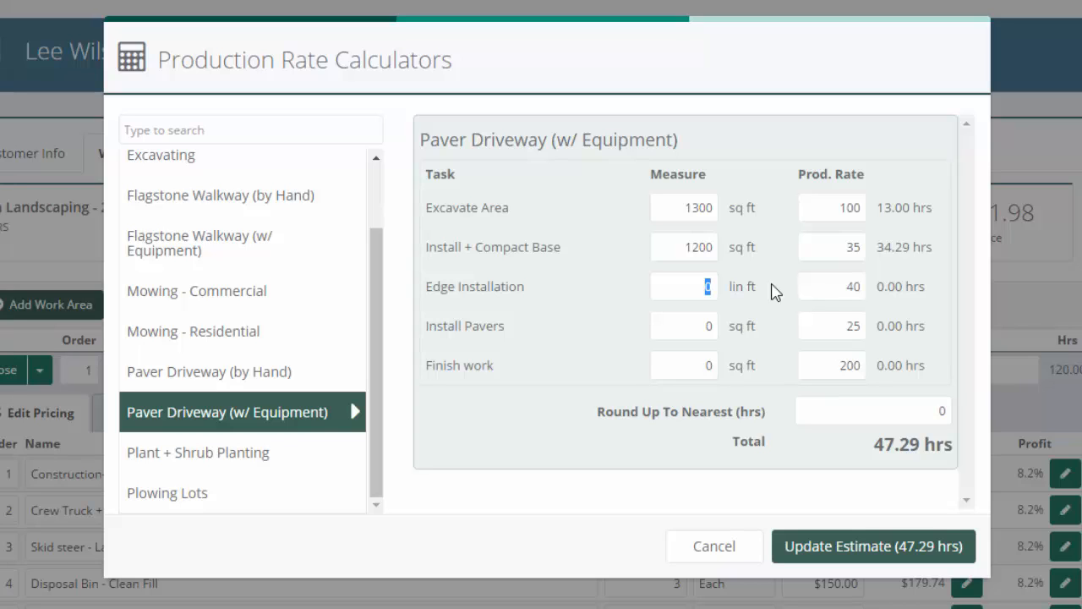
text(90)
Set the measures for both Install Pavers and Finish work to 1200 sq ft
click(703, 324)
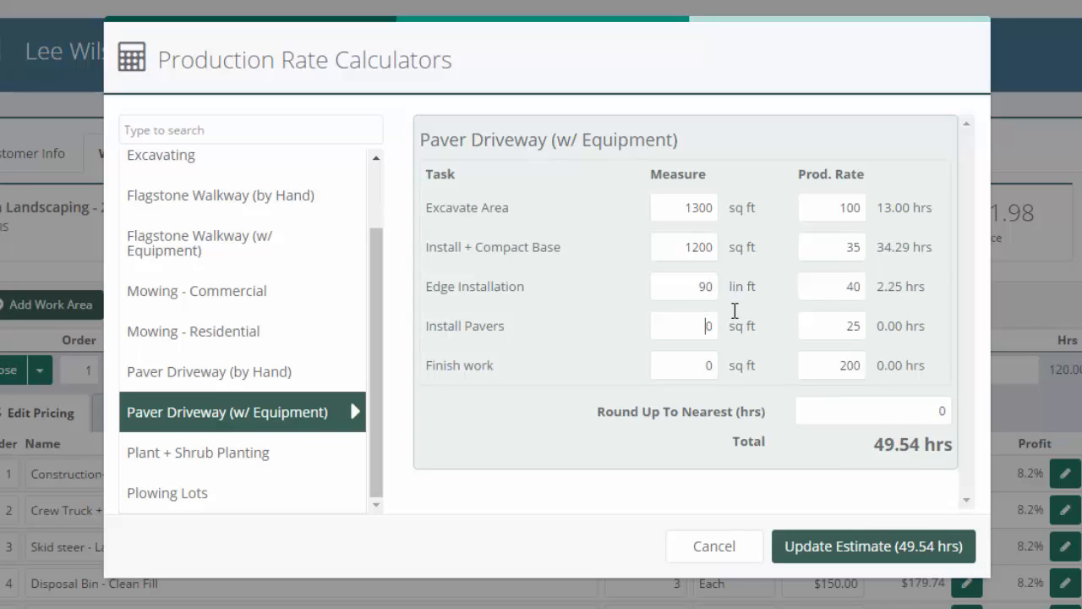
text(1200)
click(671, 365)
text(1200)
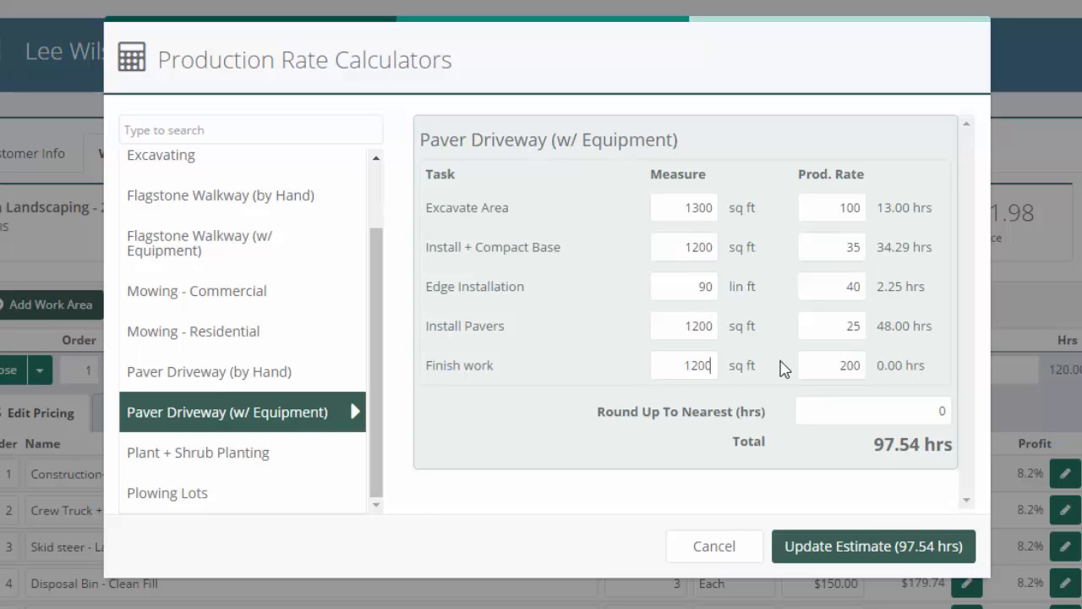
Round the total up to the nearest 24 hours, update the estimate and check the Construction-Labor quantity
key(Tab)
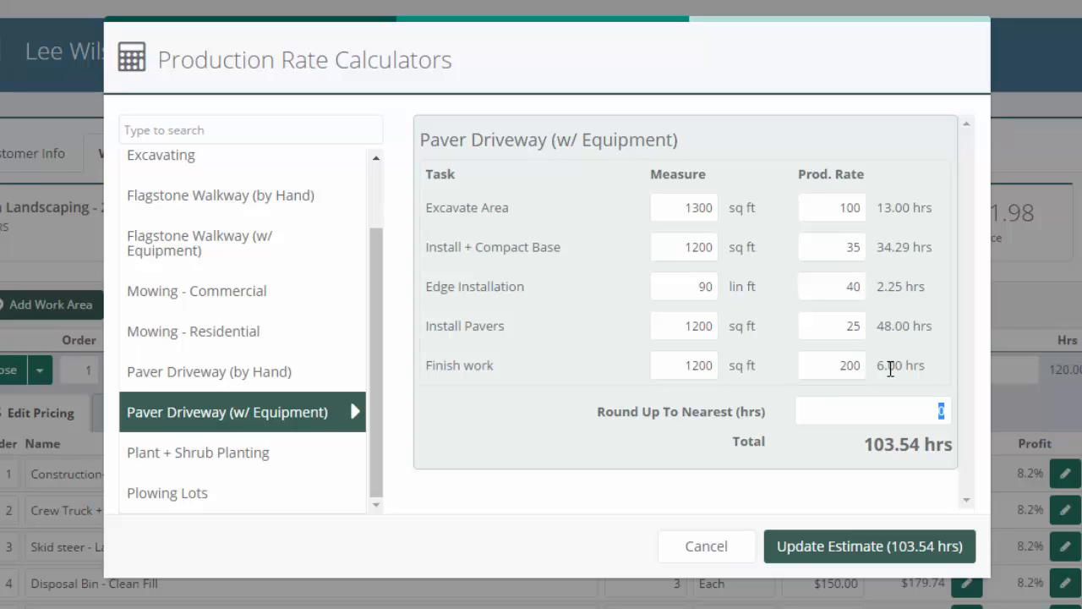
text(24)
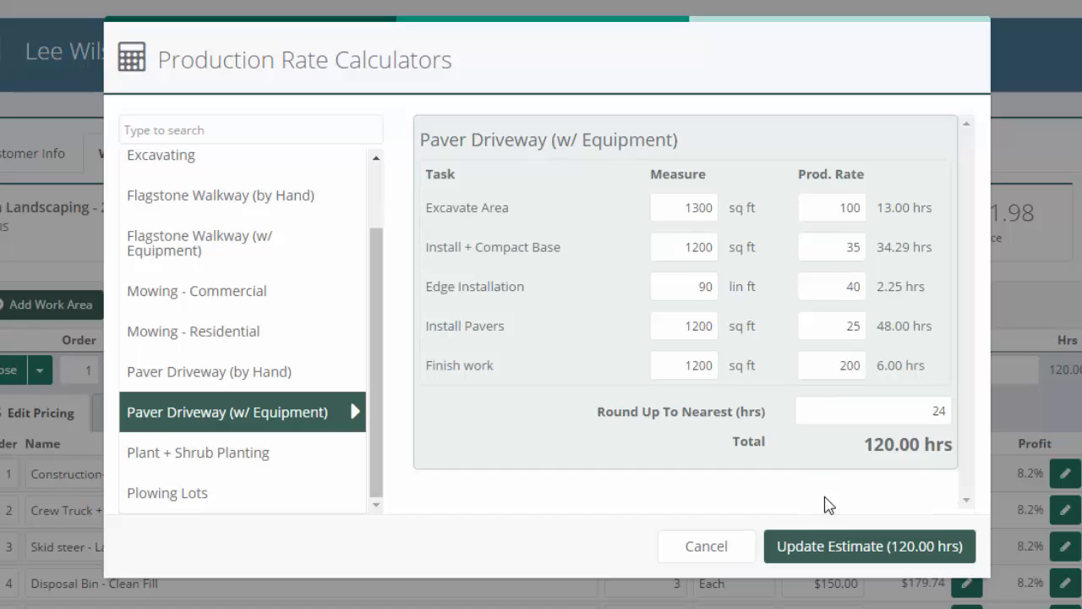
click(828, 547)
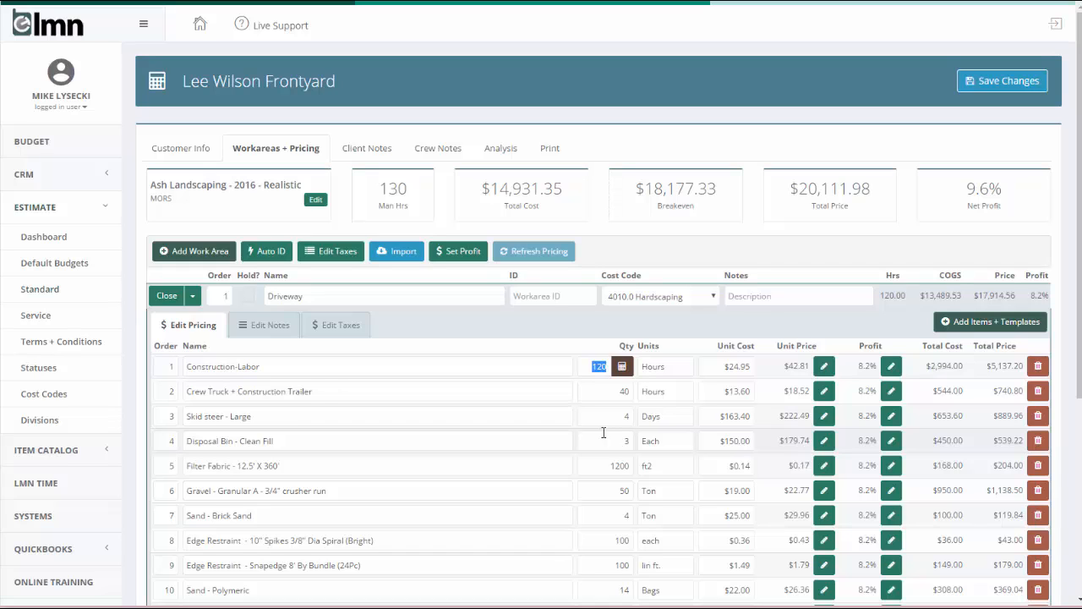
click(589, 365)
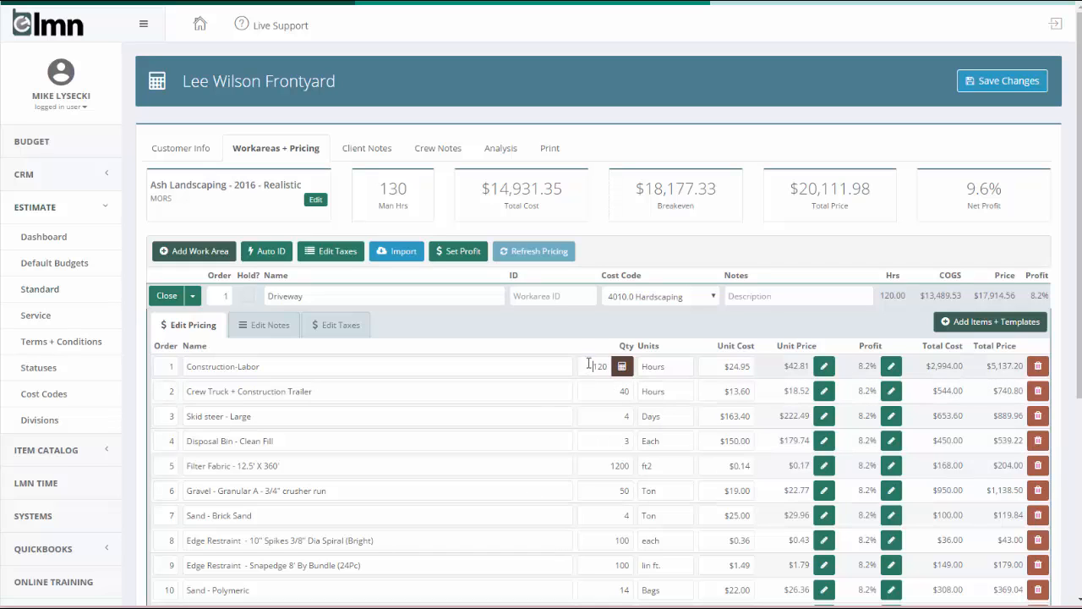
drag(589, 365, 607, 366)
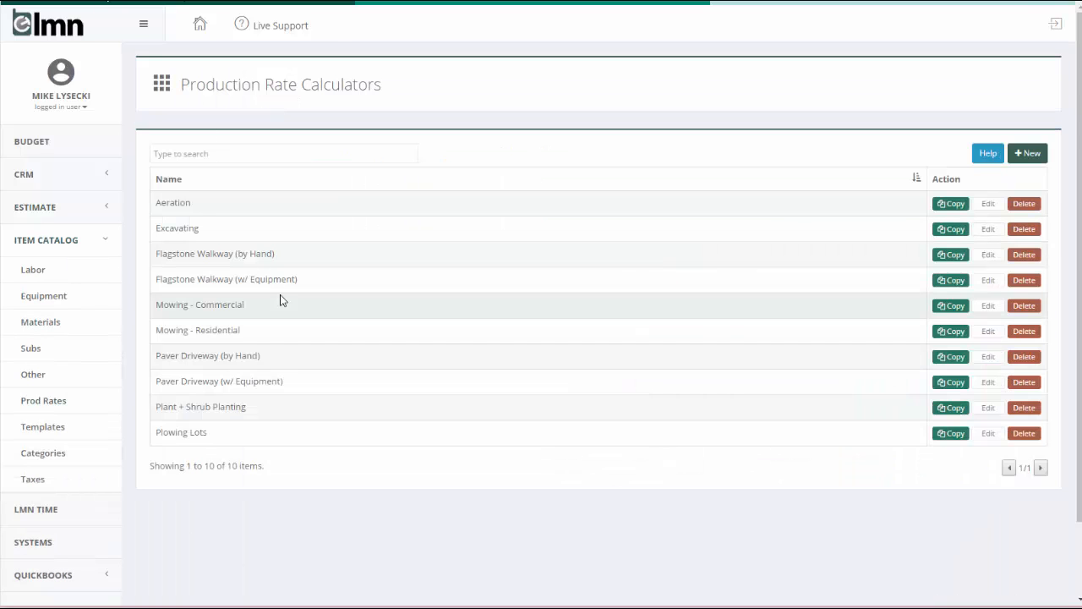
Open the Plant + Shrub Planting production rate calculator and review the units of measure of its #2 Plants and Annuals tasks
click(267, 414)
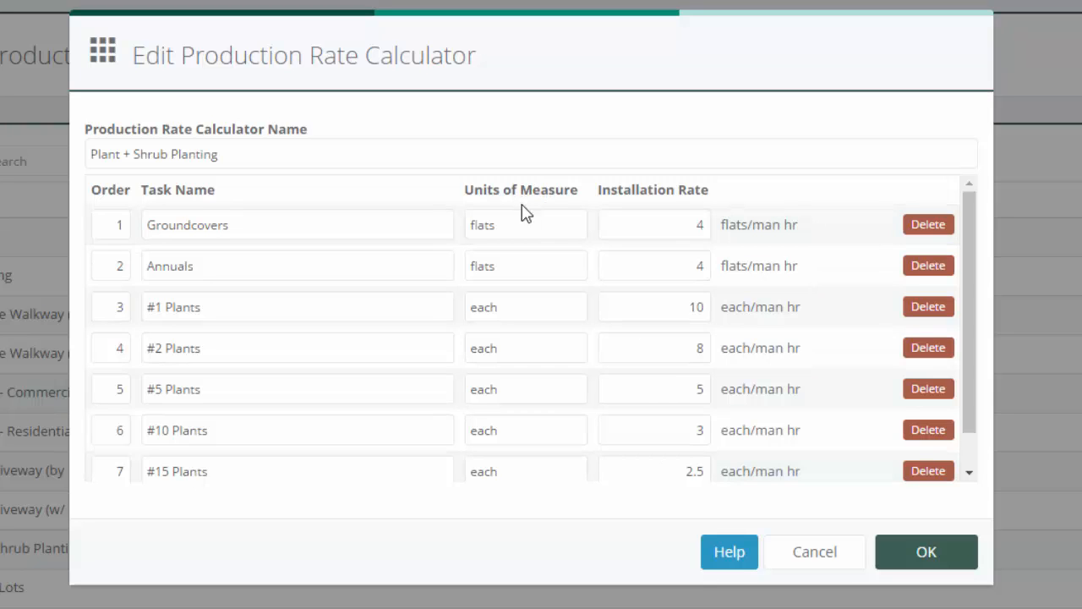
drag(514, 338, 446, 338)
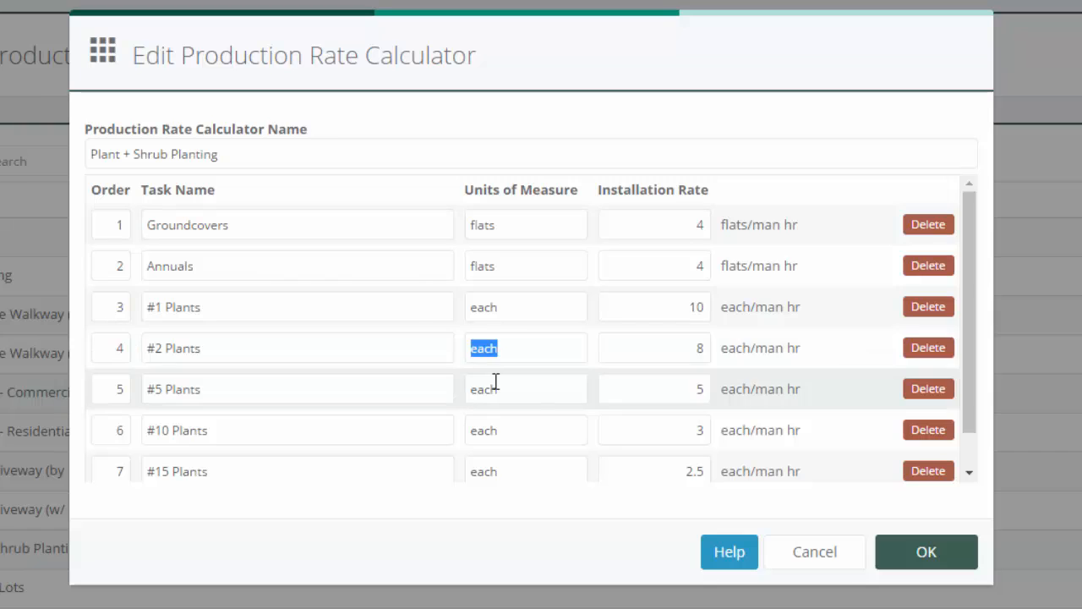
drag(508, 274, 452, 265)
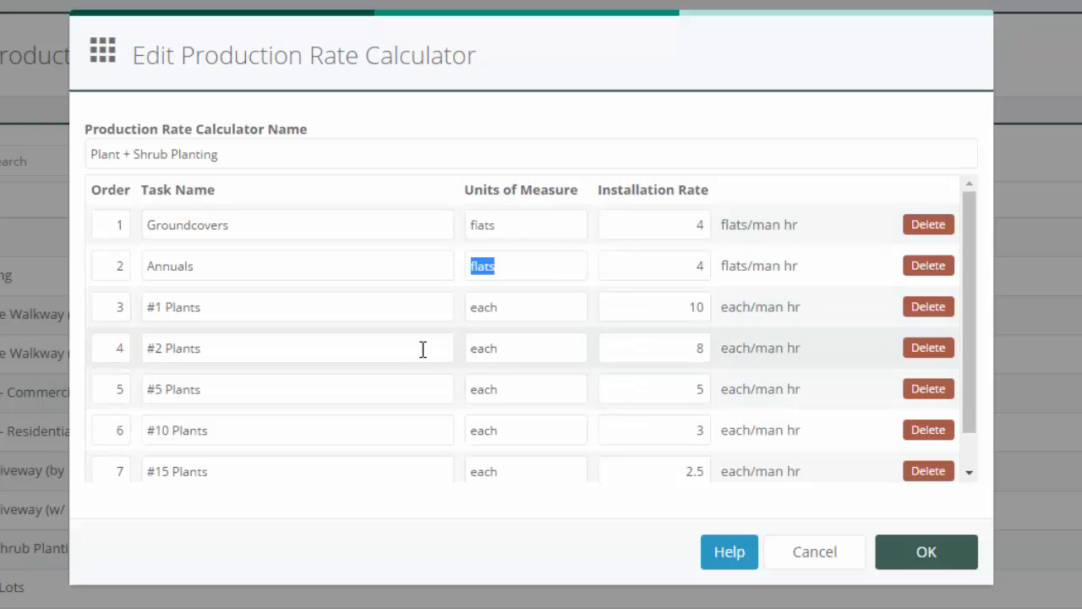
Review the installation rates for the #1, #2, #5 and #10 Plants tasks, and close the planting calculator without changes
double_click(647, 307)
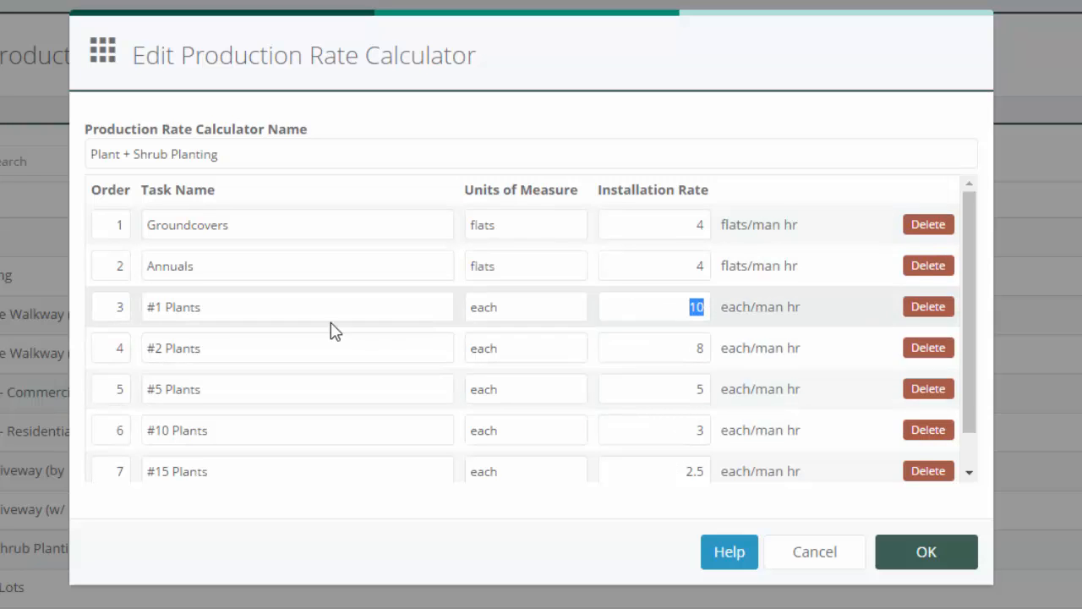
drag(290, 306, 107, 306)
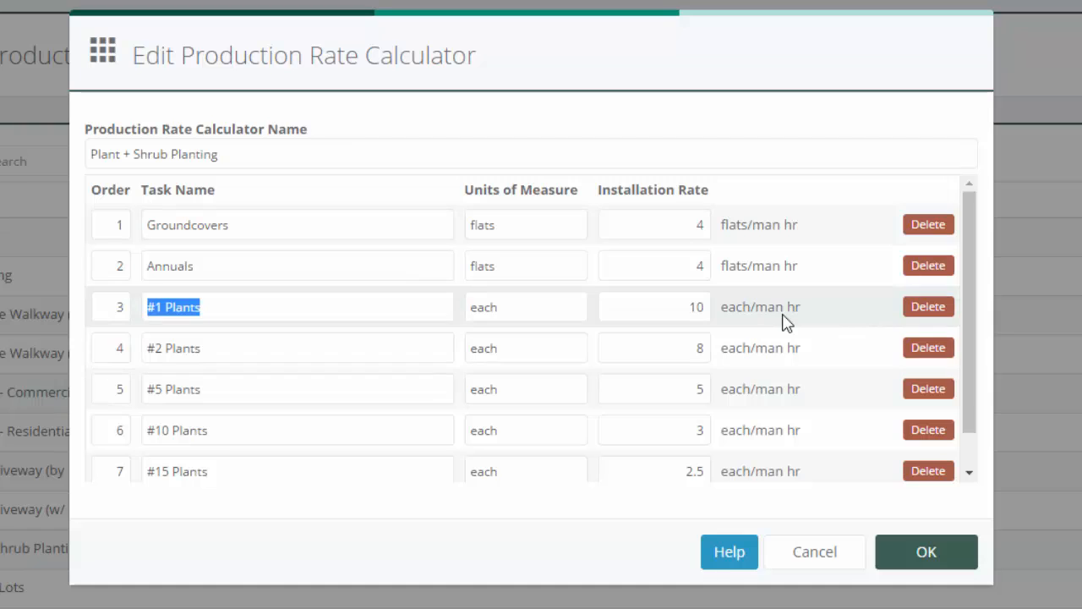
double_click(699, 349)
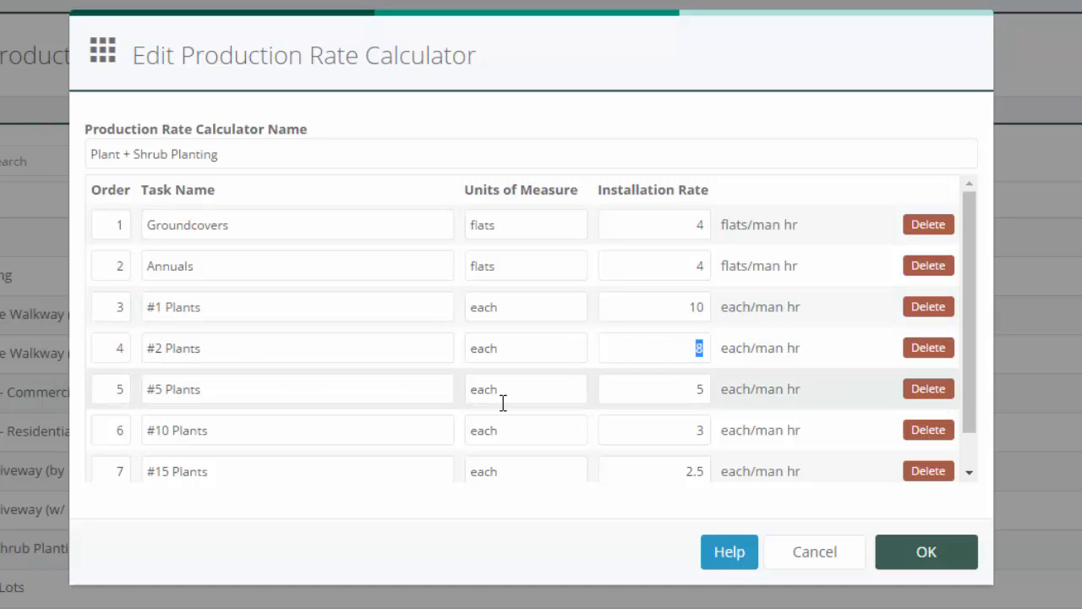
double_click(662, 429)
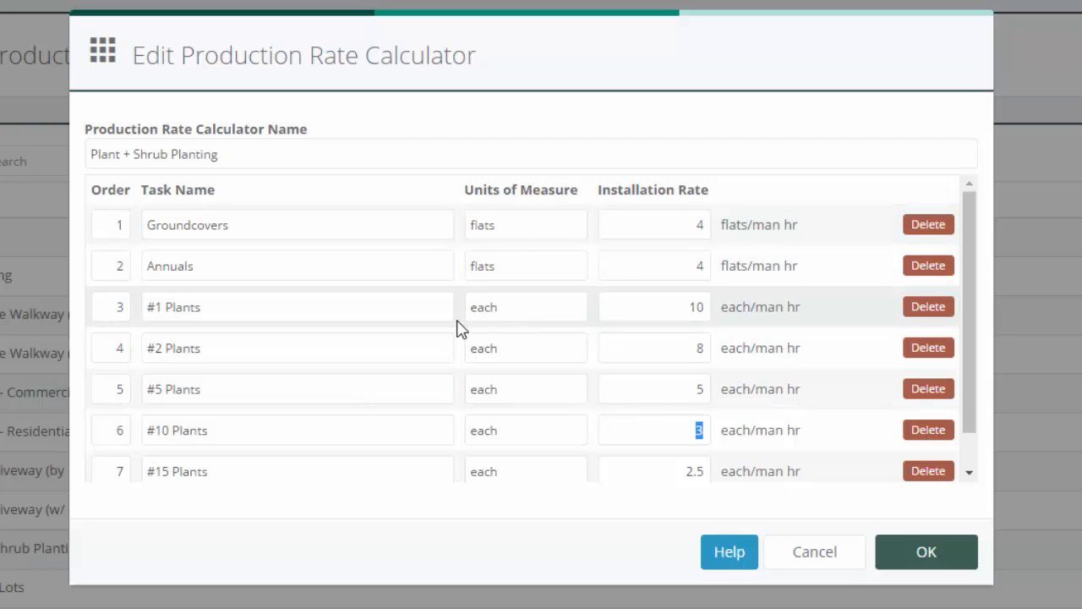
scroll(457, 330, down, 1)
scroll(457, 330, up, 1)
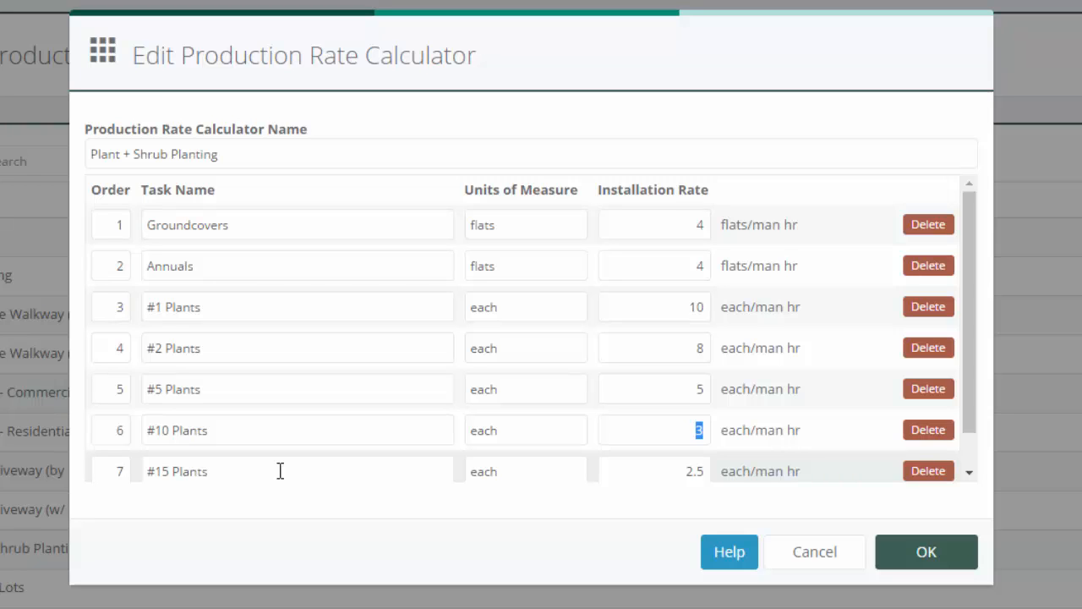
drag(232, 394, 135, 405)
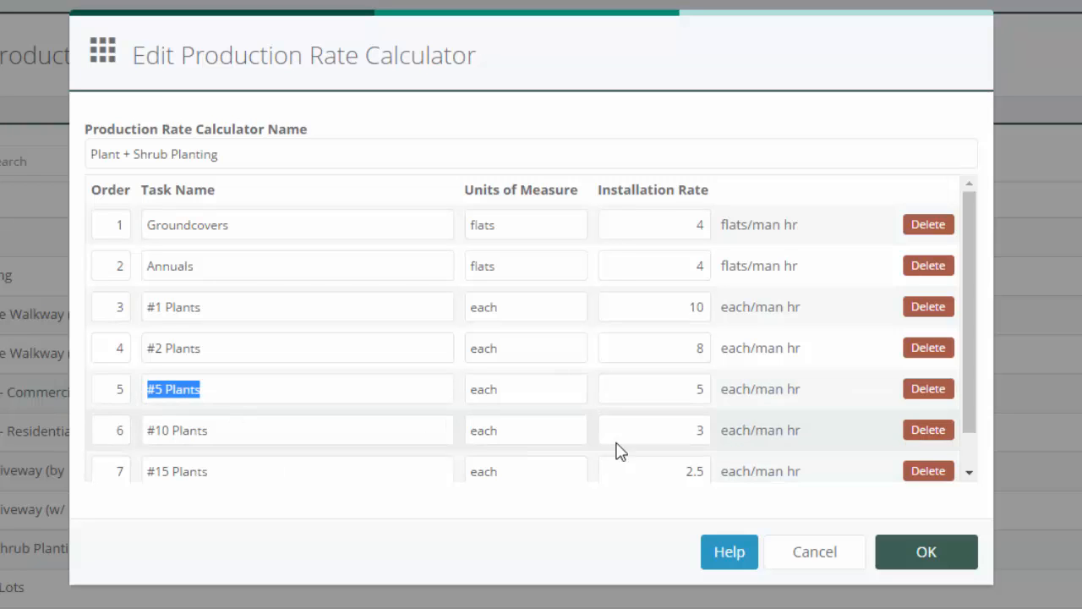
drag(682, 390, 756, 402)
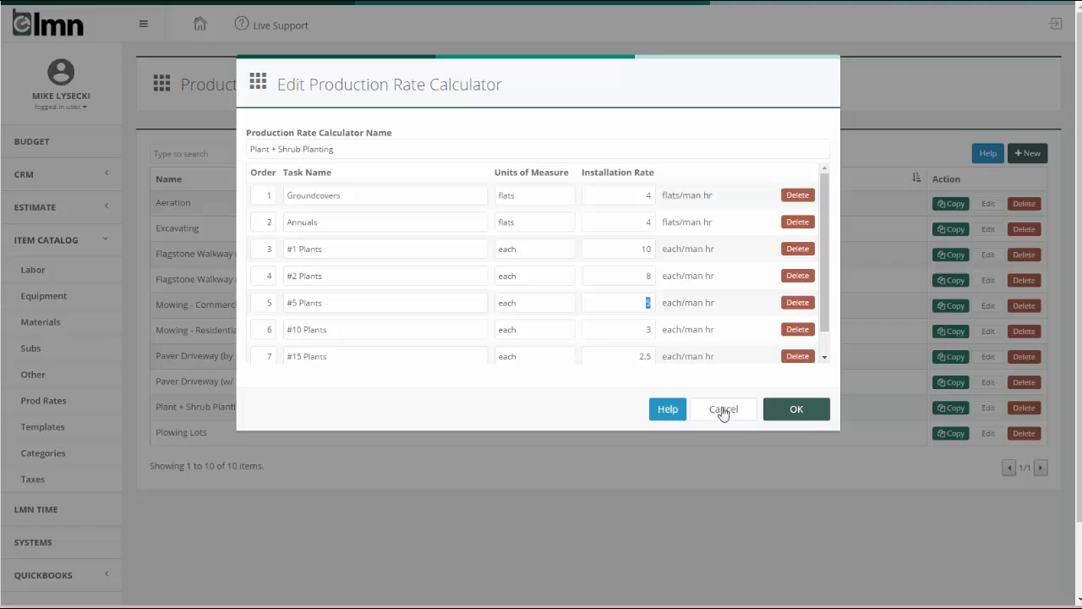
click(814, 551)
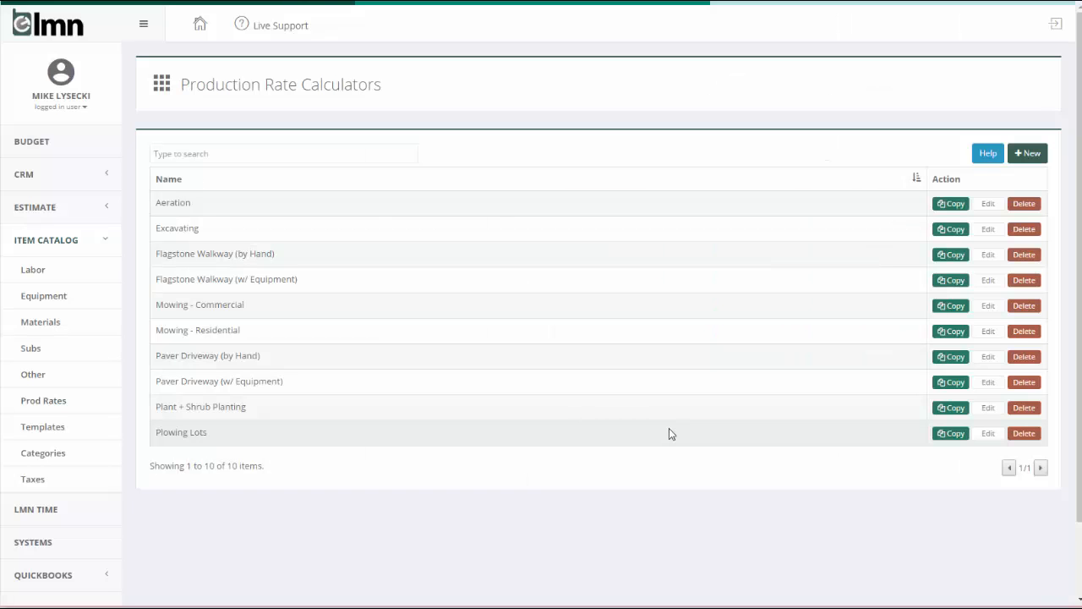
Open the Plowing Lots calculator, review its plow truck and pusher tasks, and close it without changes
click(274, 437)
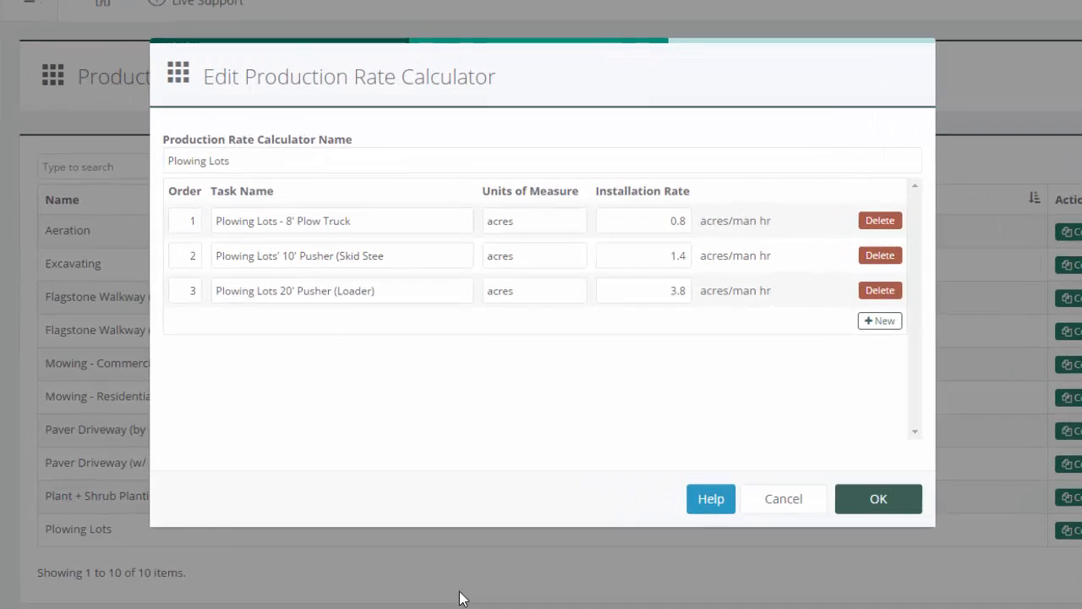
click(426, 217)
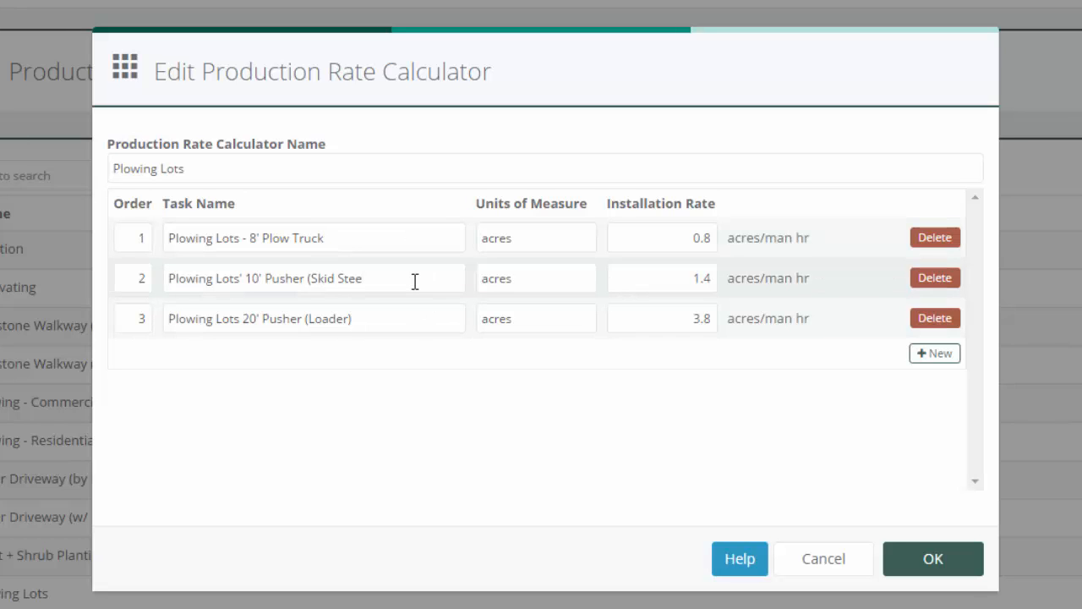
click(395, 316)
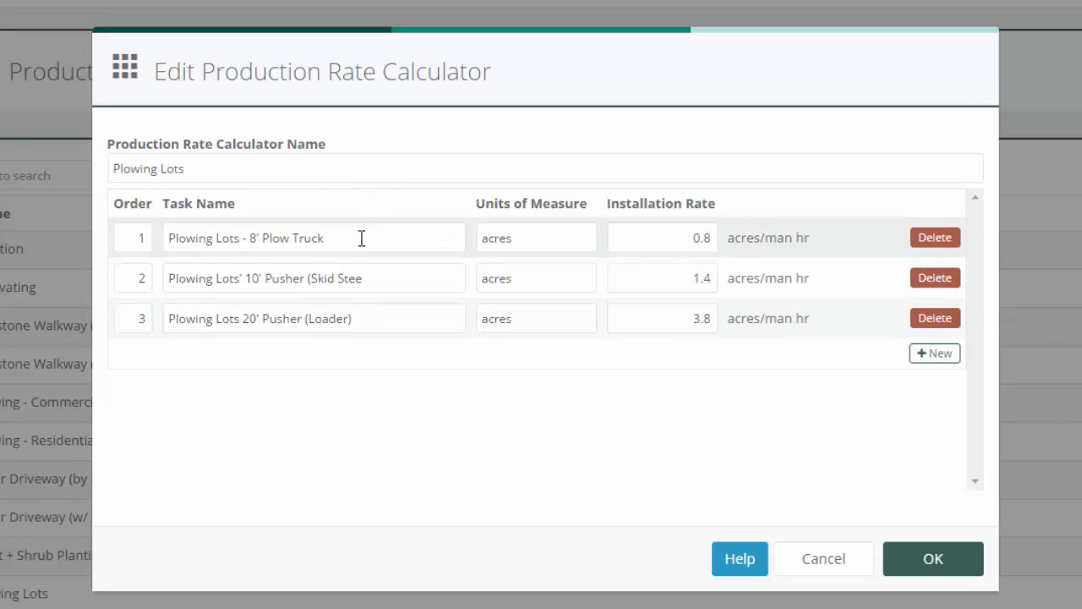
click(369, 315)
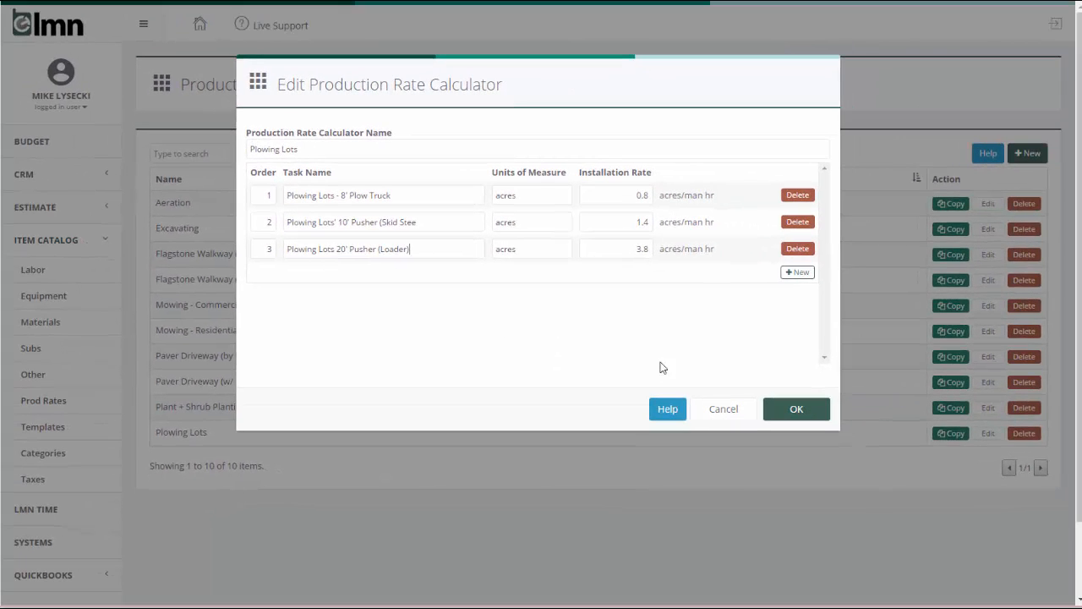
click(708, 412)
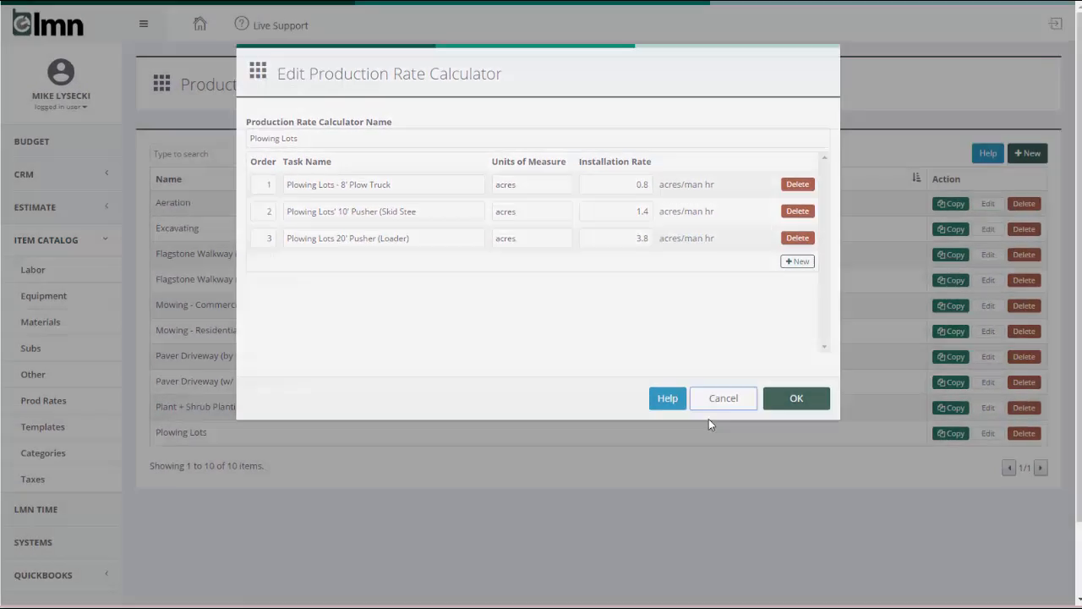
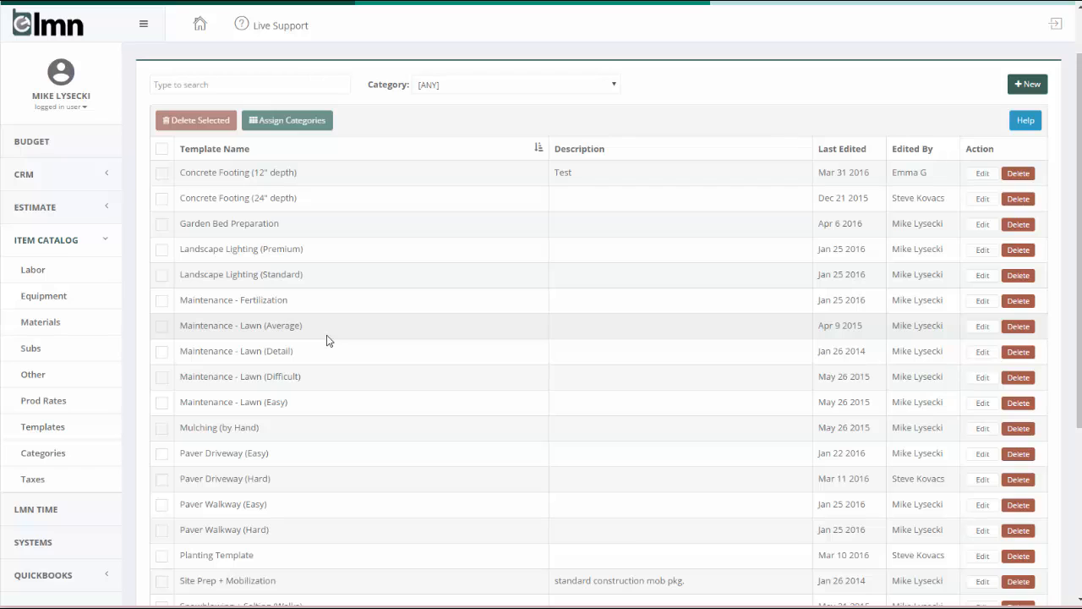
Open the Maintenance - Lawn (Easy) template and review its items and the labor catalog available for adding to it
click(311, 399)
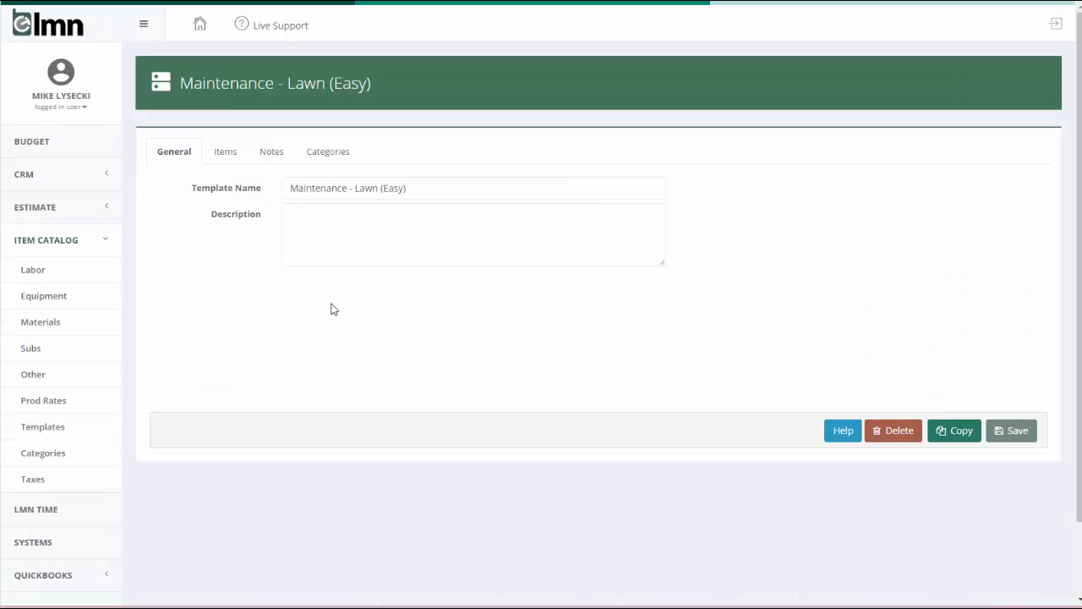
click(222, 158)
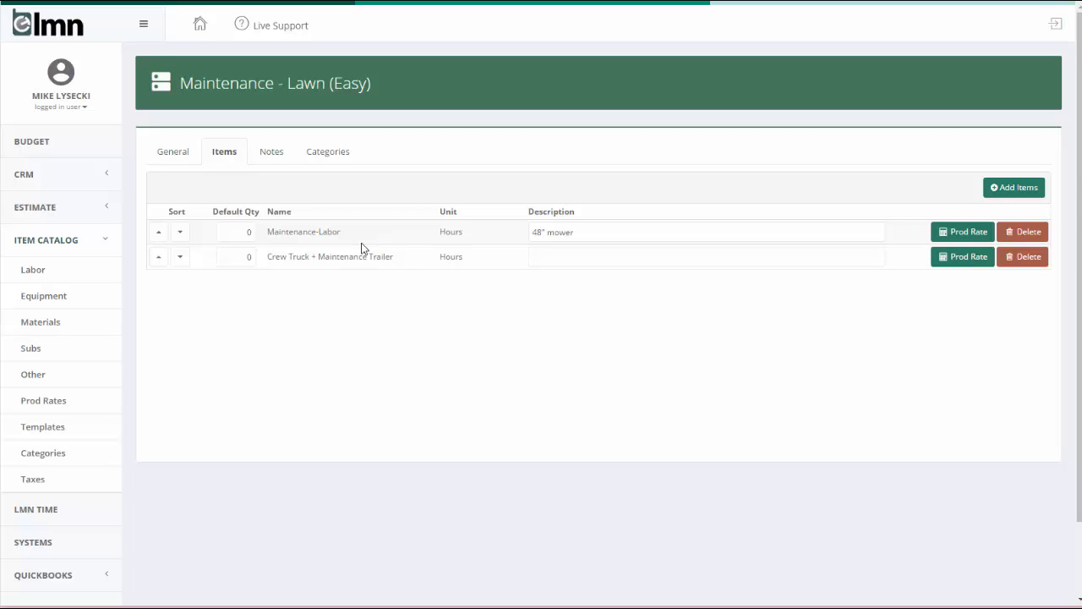
click(1000, 187)
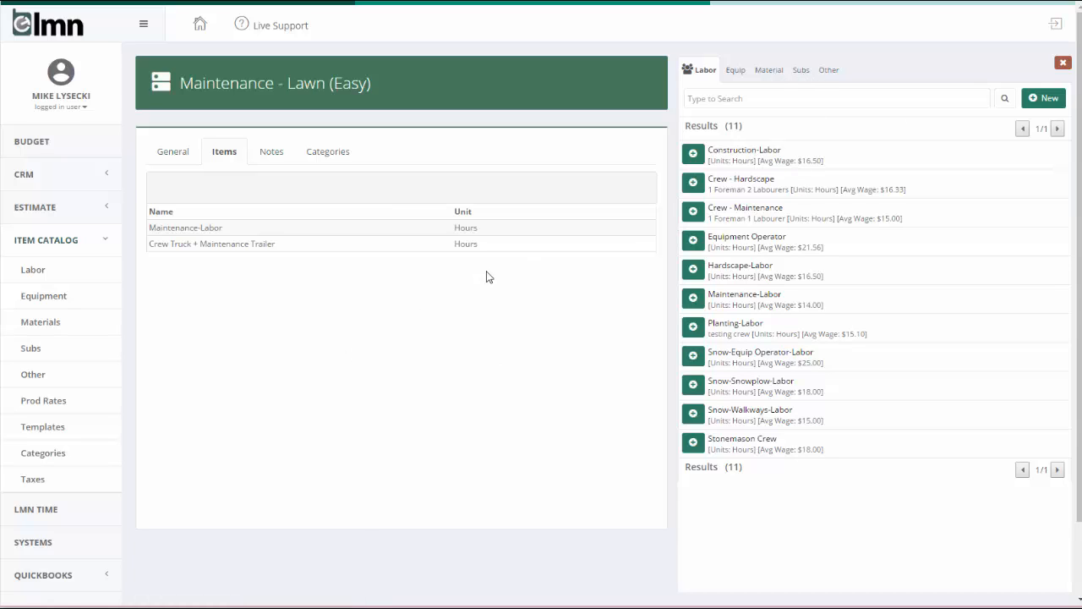
click(1064, 62)
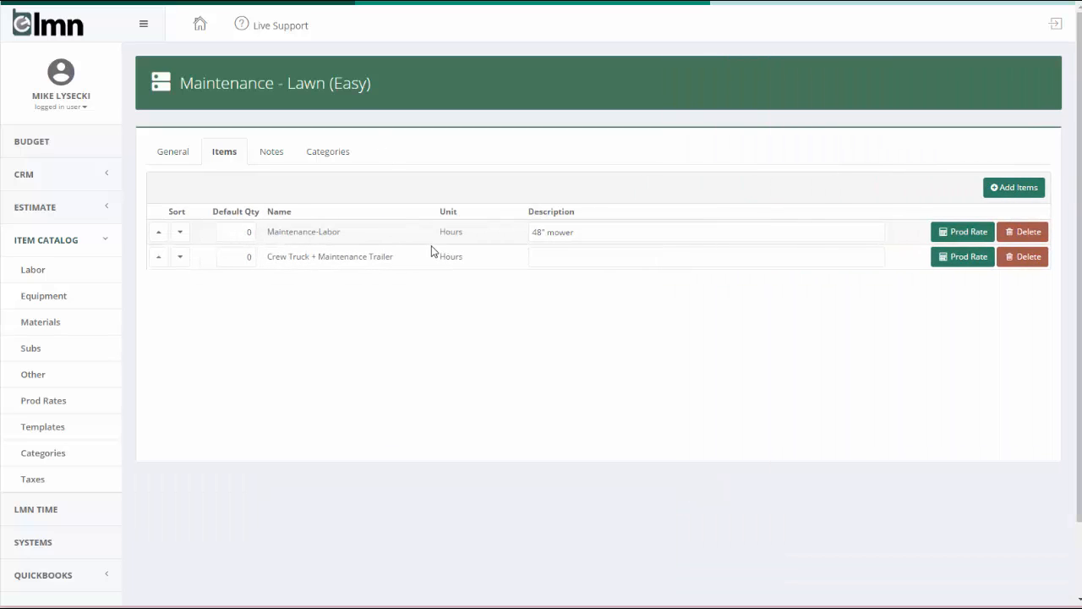
Review the Maintenance-Labor item's 48" mower description and suggested installation rate, and close the rate without changes
click(536, 232)
click(963, 232)
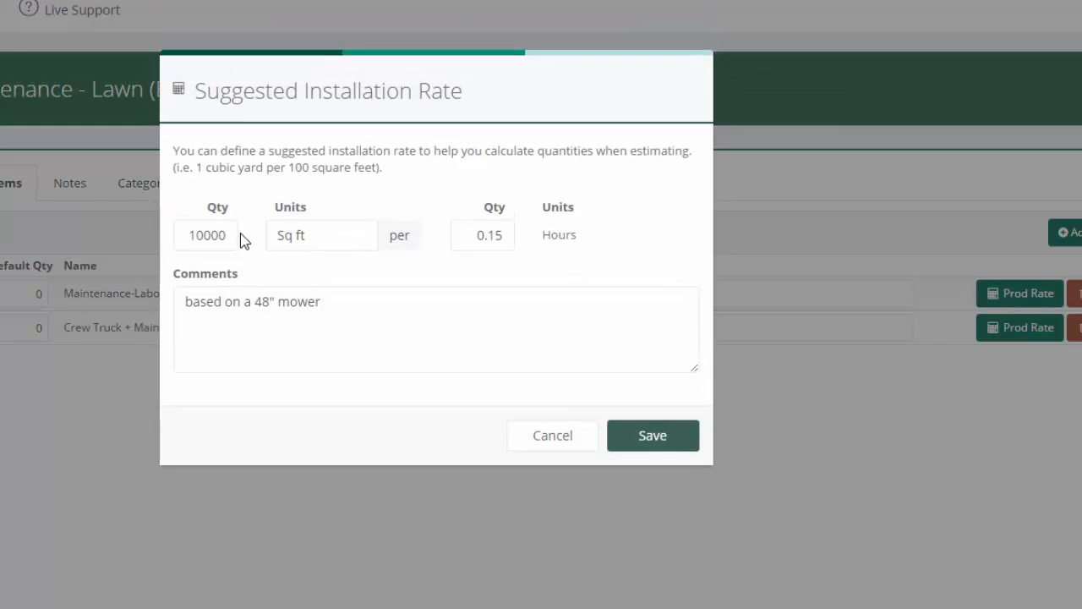
drag(234, 235, 128, 232)
drag(474, 236, 529, 234)
drag(184, 234, 241, 234)
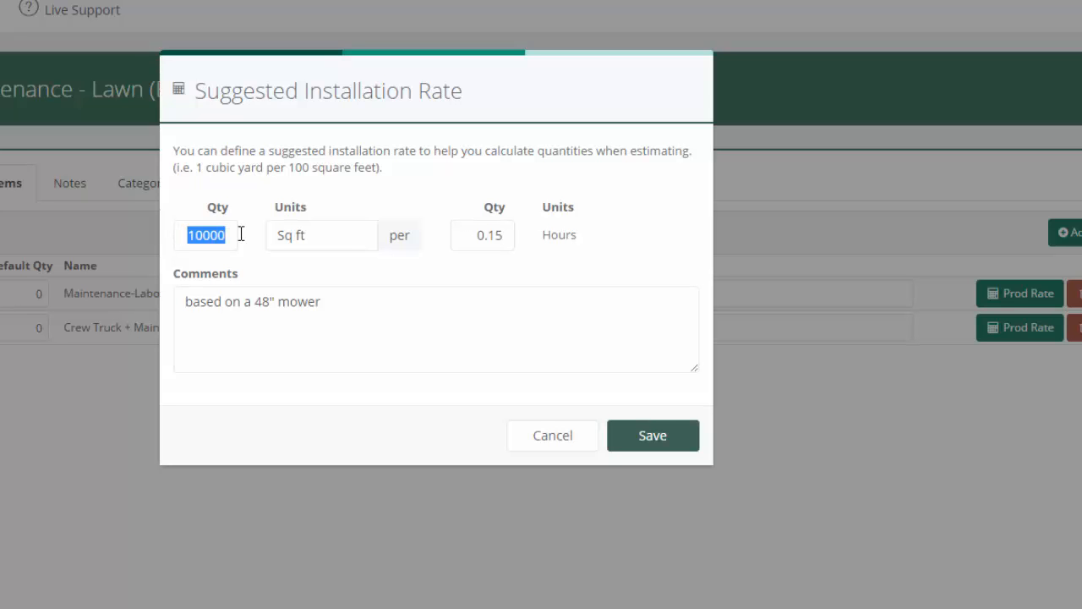
click(558, 446)
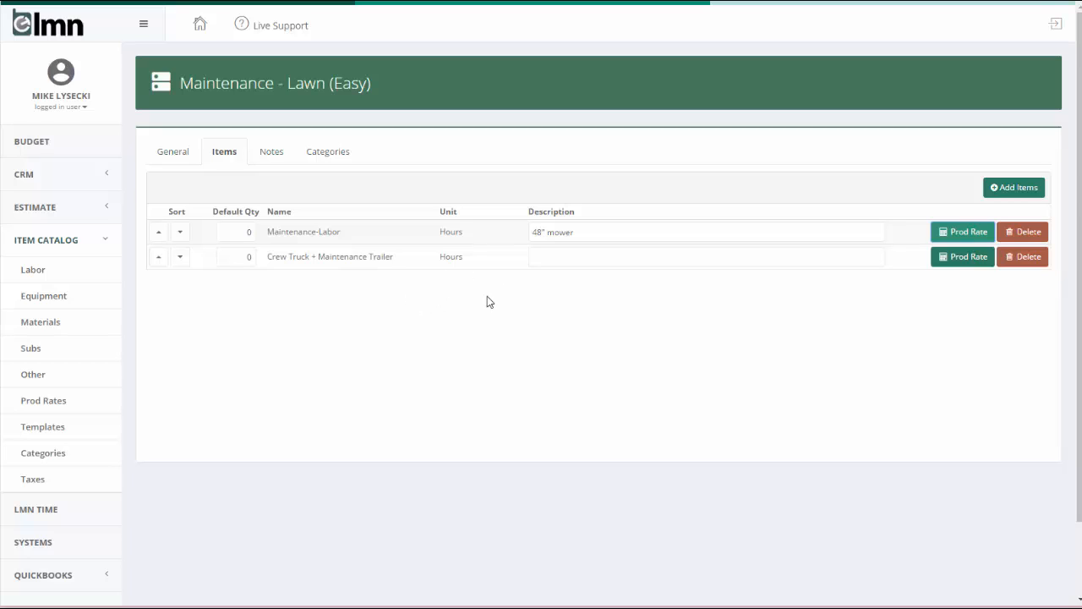
Open the Paver Driveway (Hard) template, review its items and the installation rate for Granular A gravel, and close the rate without changes
click(56, 429)
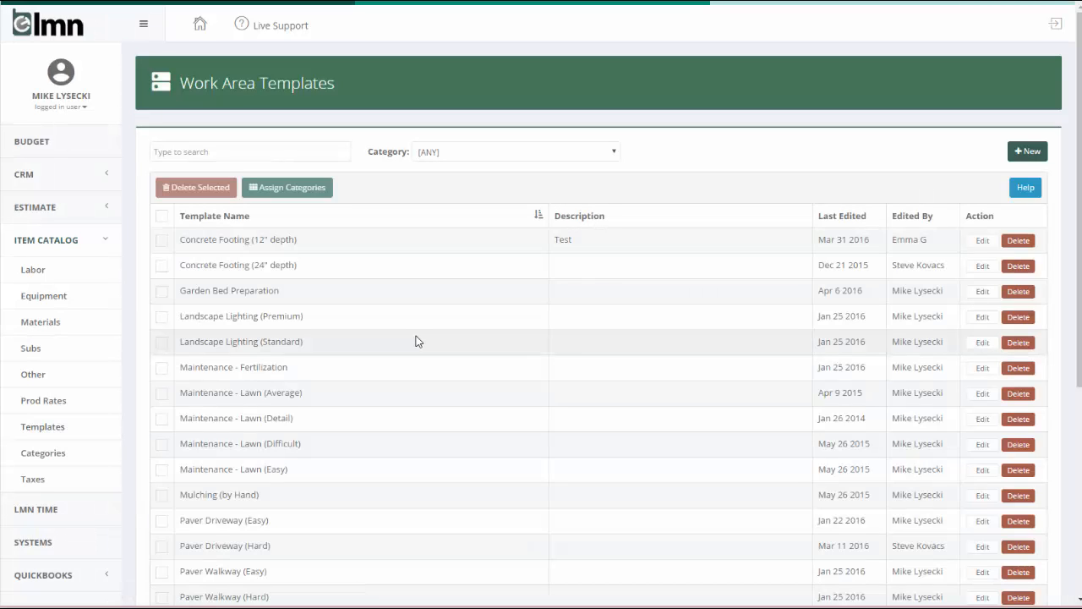
scroll(416, 343, down, 2)
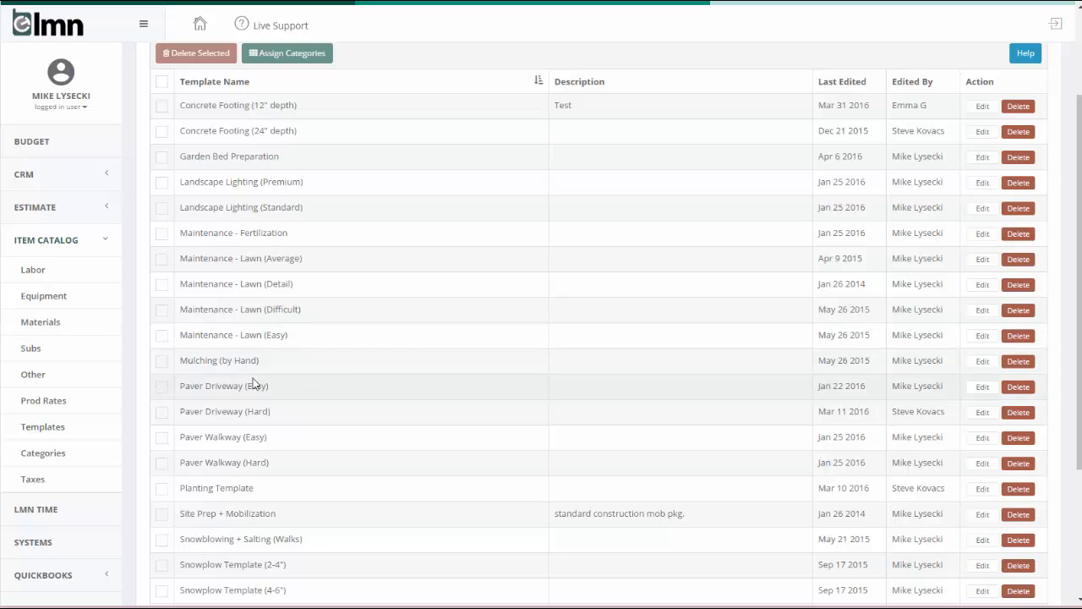
click(245, 416)
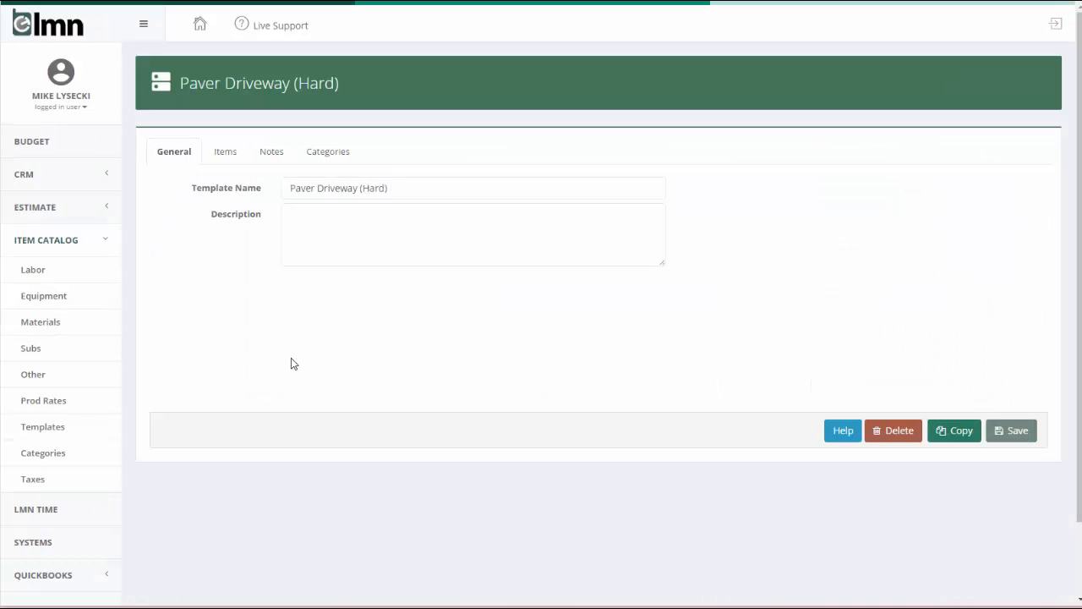
click(224, 156)
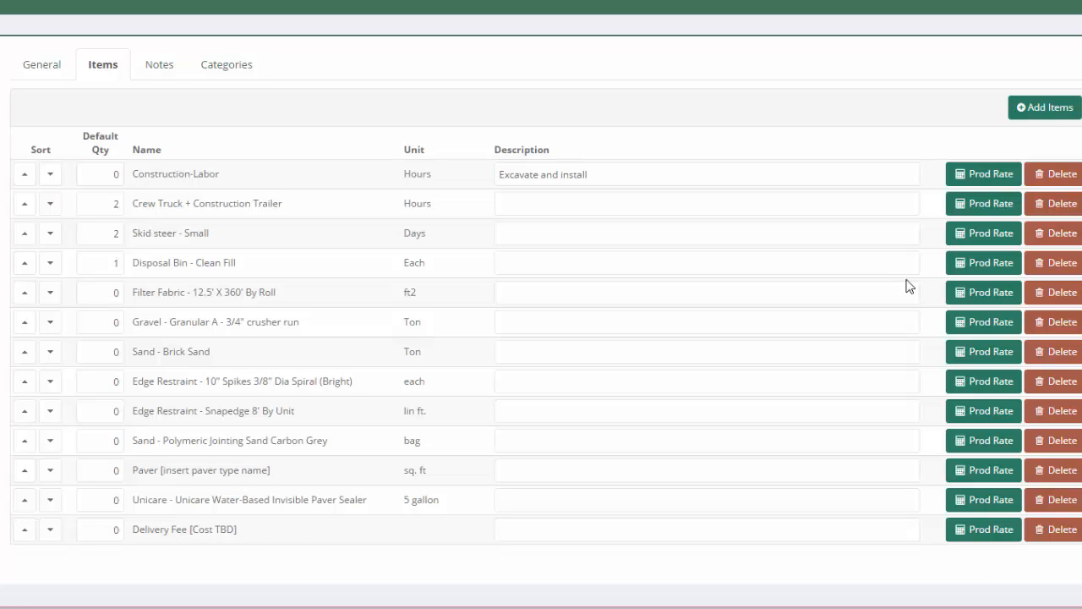
click(989, 323)
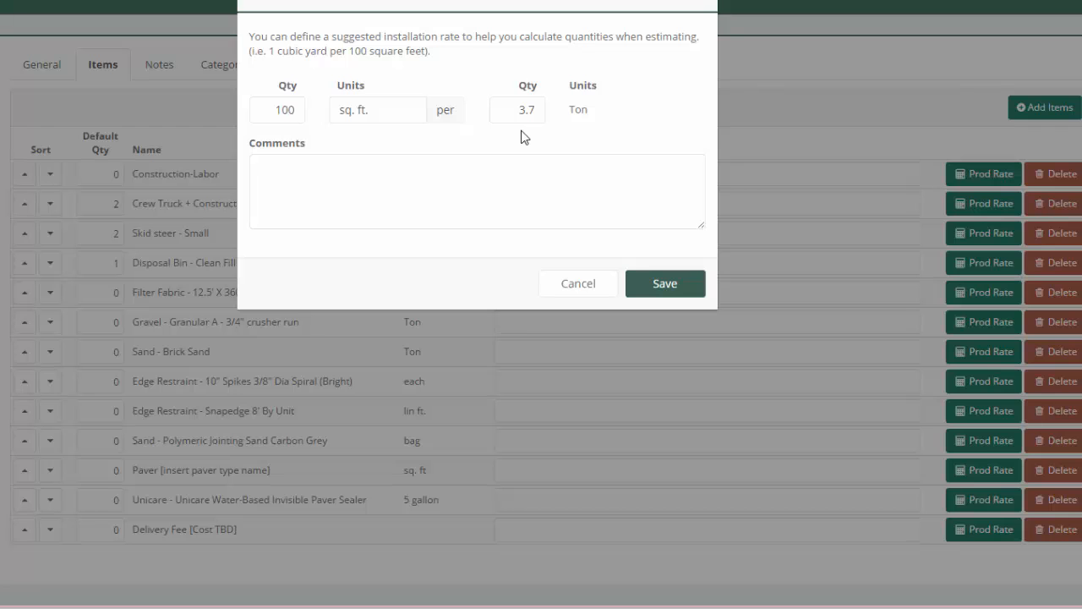
click(560, 281)
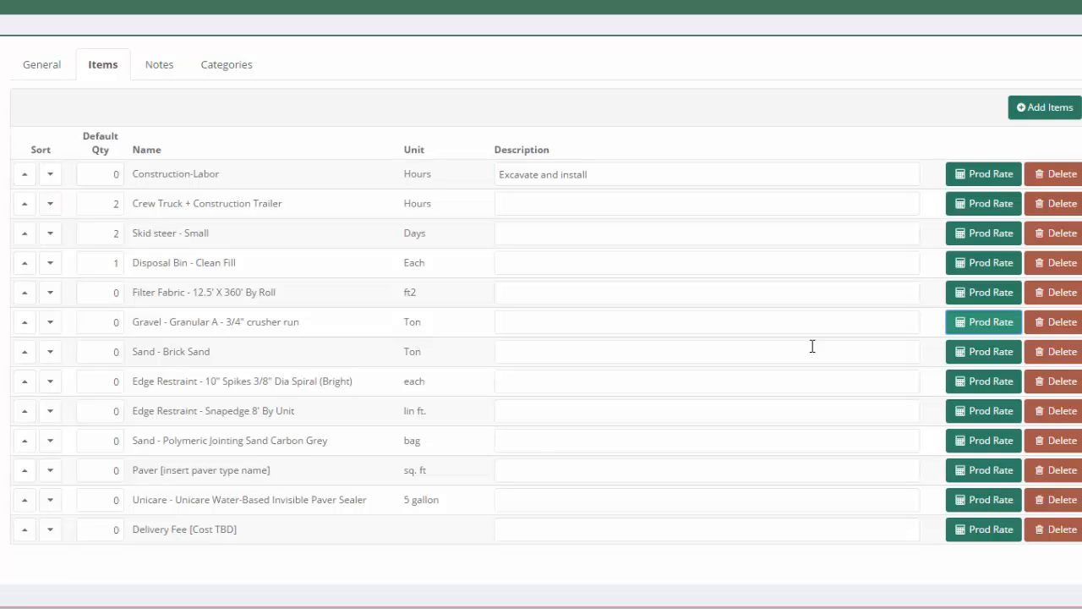
Review the Paver Driveway (Hard) template's customer notes and the tool checklist in its crew notes
click(161, 66)
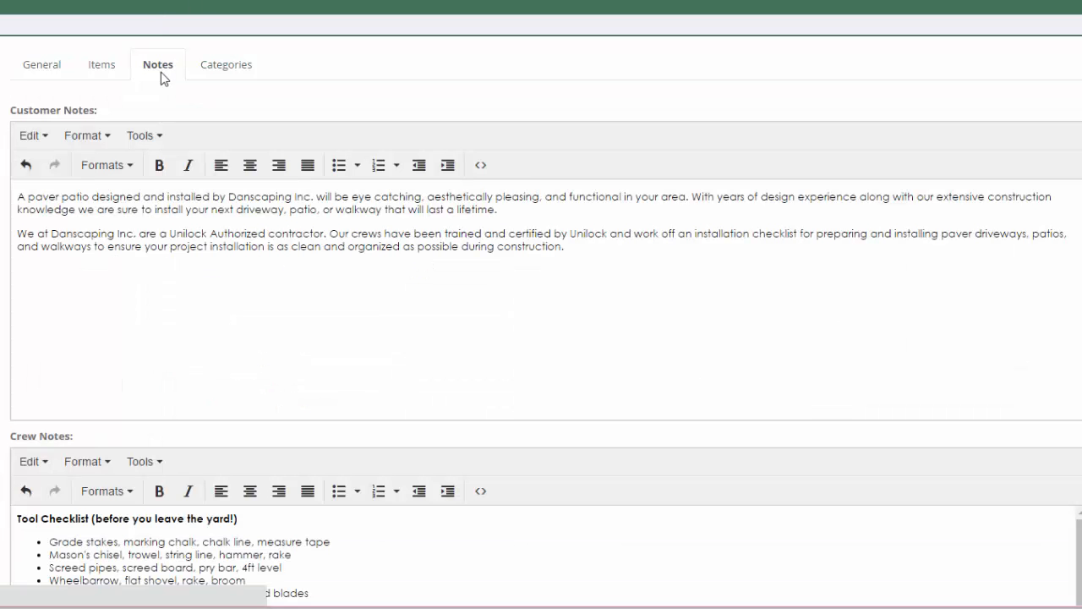
key(ctrl+a)
click(274, 246)
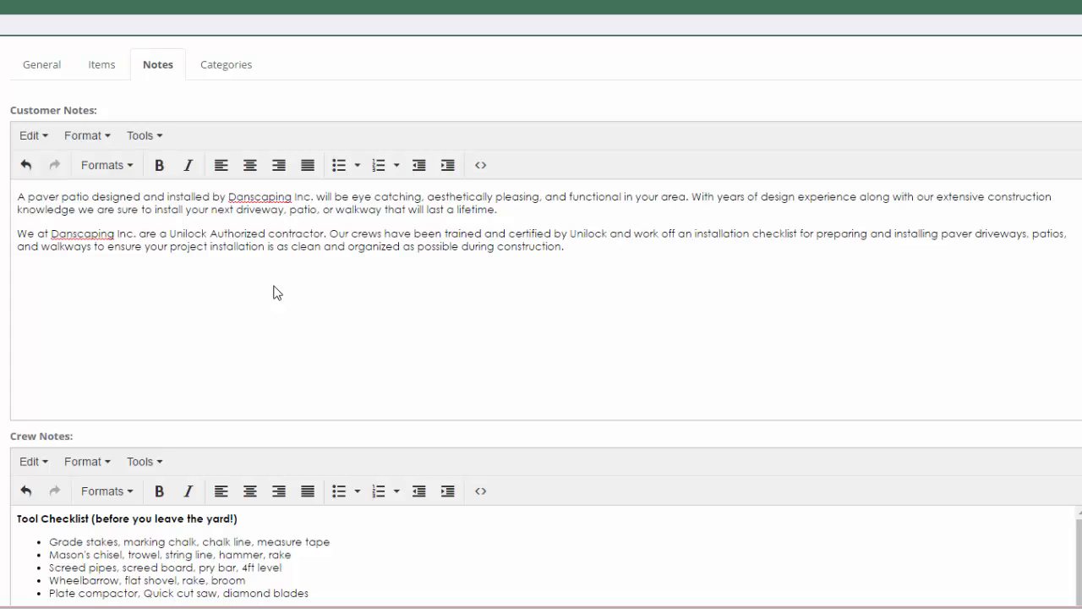
scroll(274, 293, down, 1)
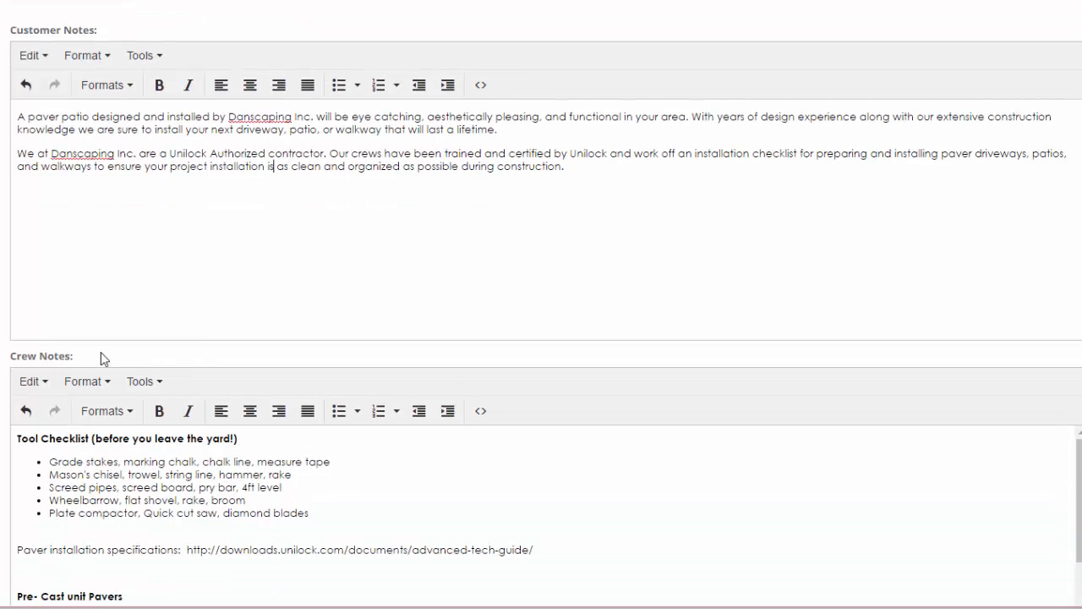
click(315, 508)
drag(314, 508, 8, 451)
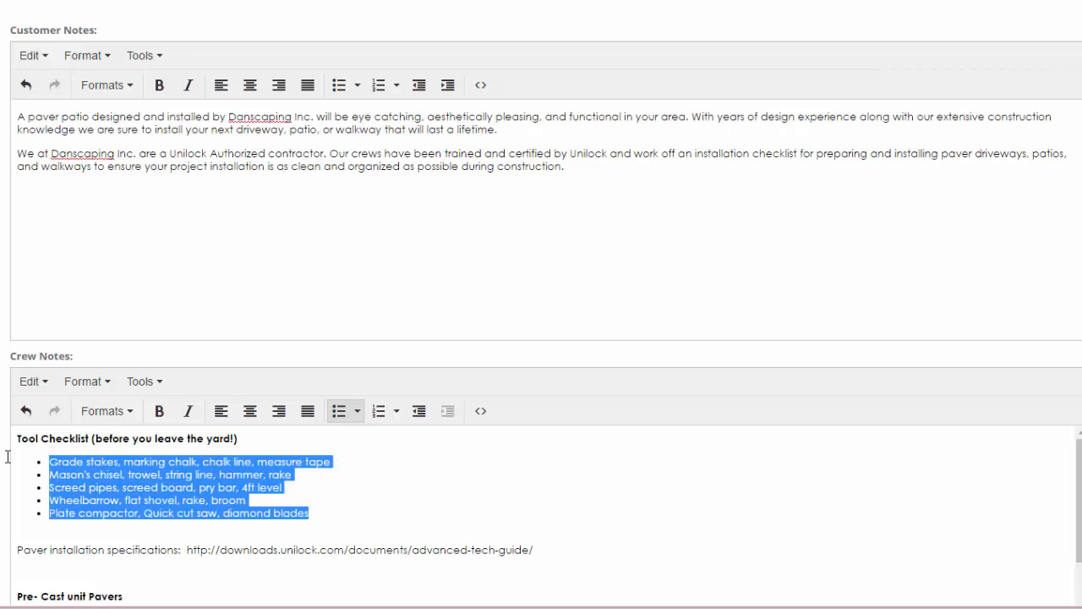
click(281, 487)
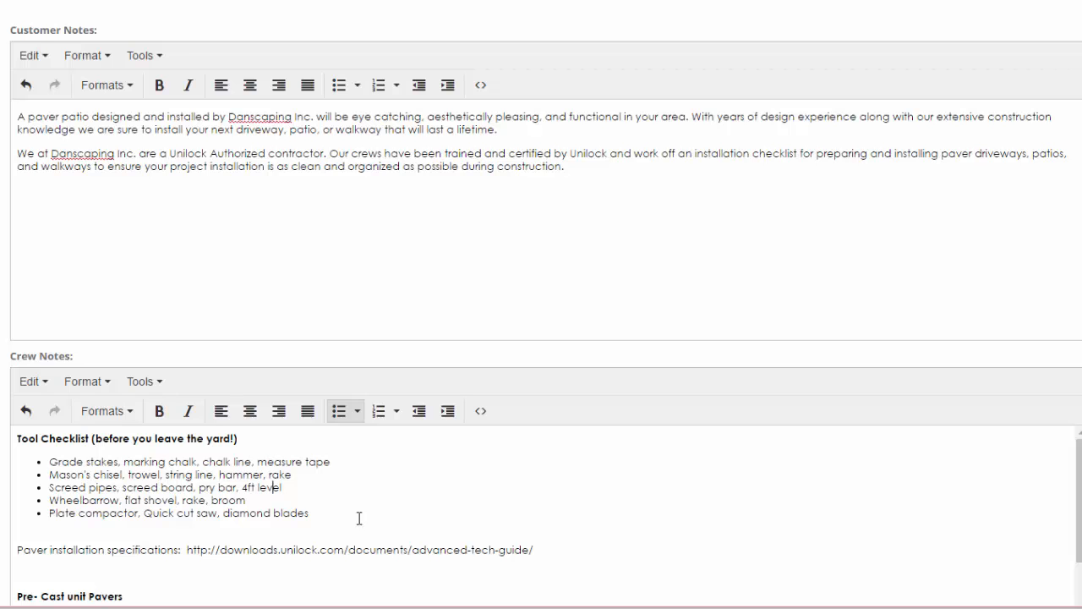
scroll(359, 518, up, 1)
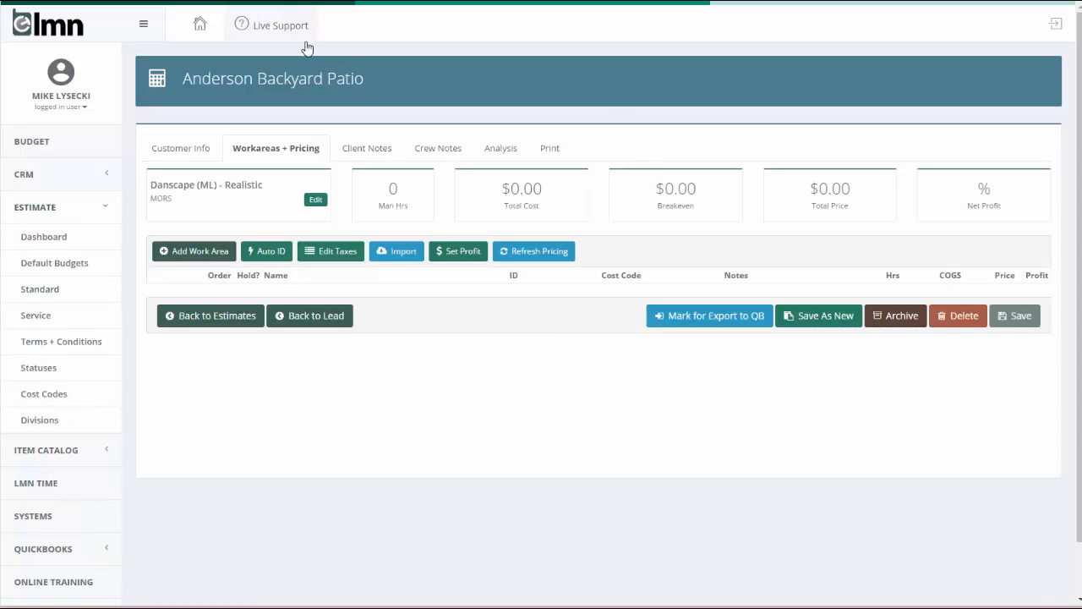
Add a work area named Driveway with cost code 4010.0 Hardscaping to the backyard patio estimate
click(200, 251)
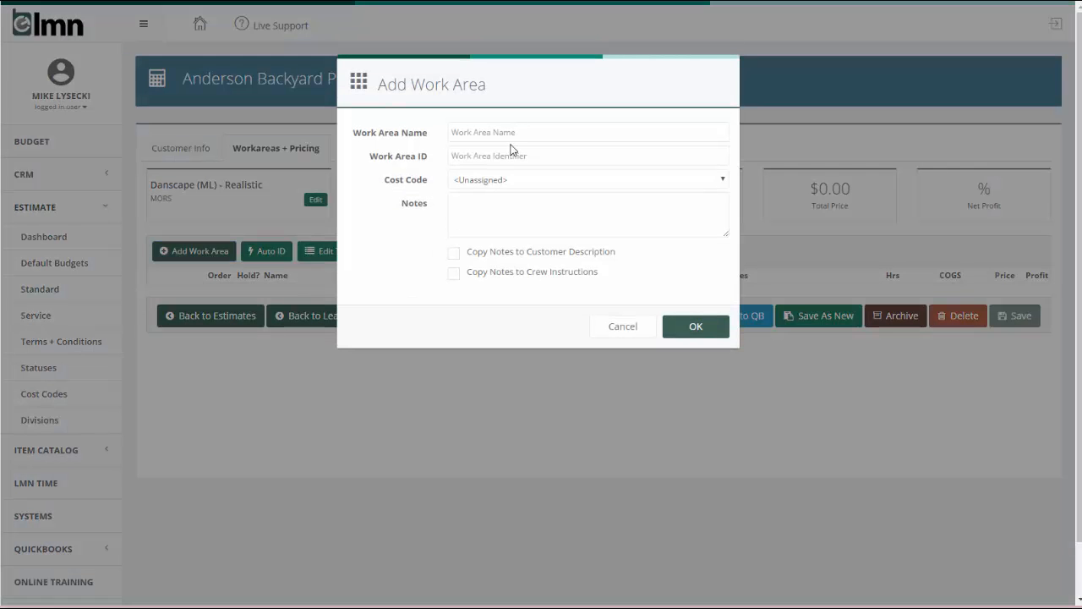
click(507, 129)
text(Dnveway)
click(506, 179)
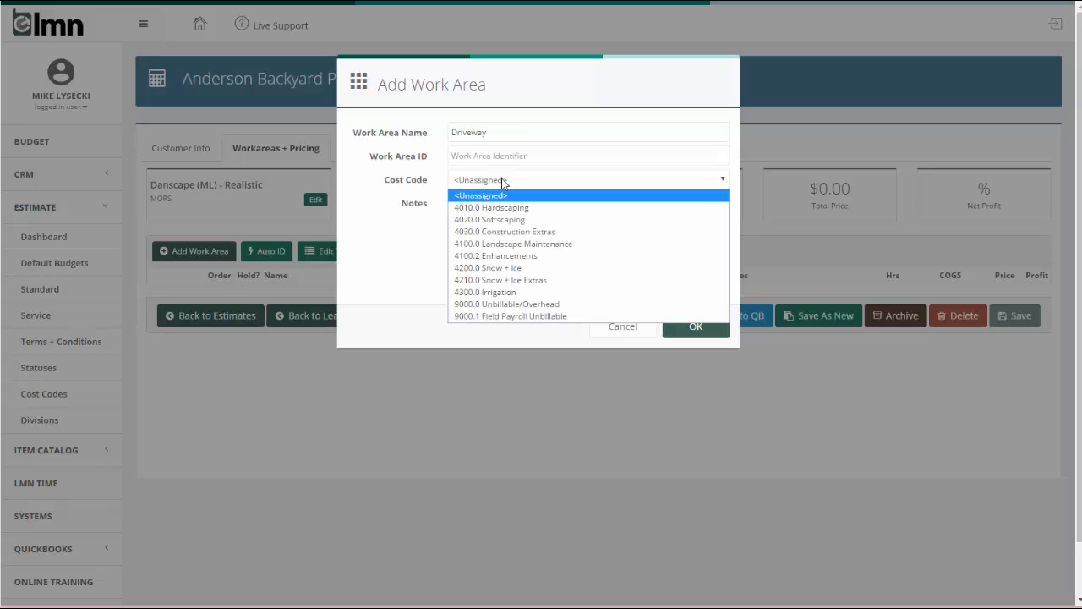
click(506, 203)
click(695, 326)
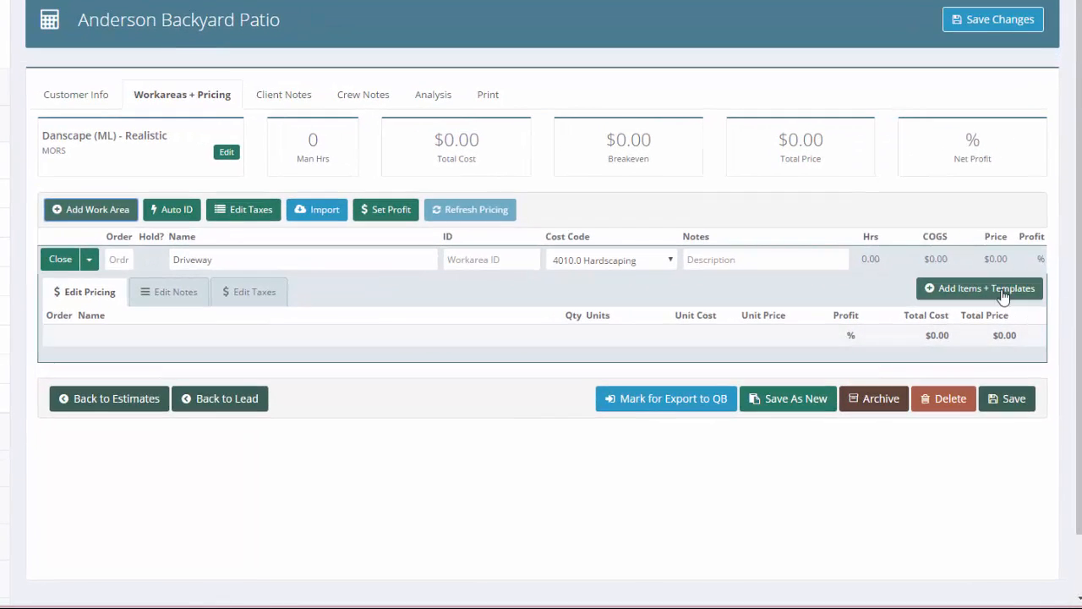
Browse the labor, equipment and material items, and add the Paver Driveway (Easy) template to the Driveway work area
click(990, 321)
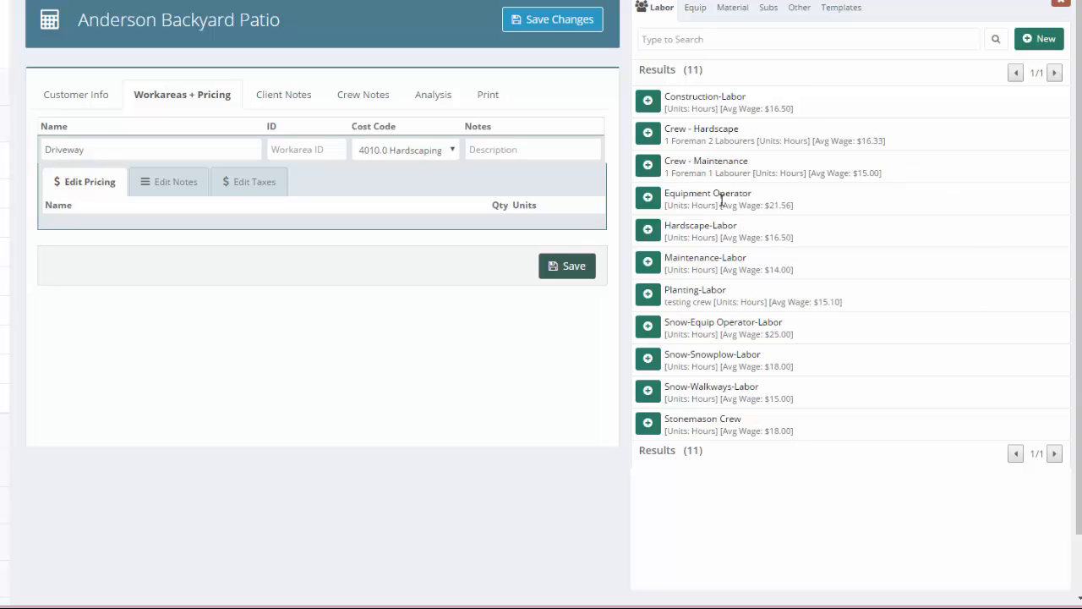
click(695, 8)
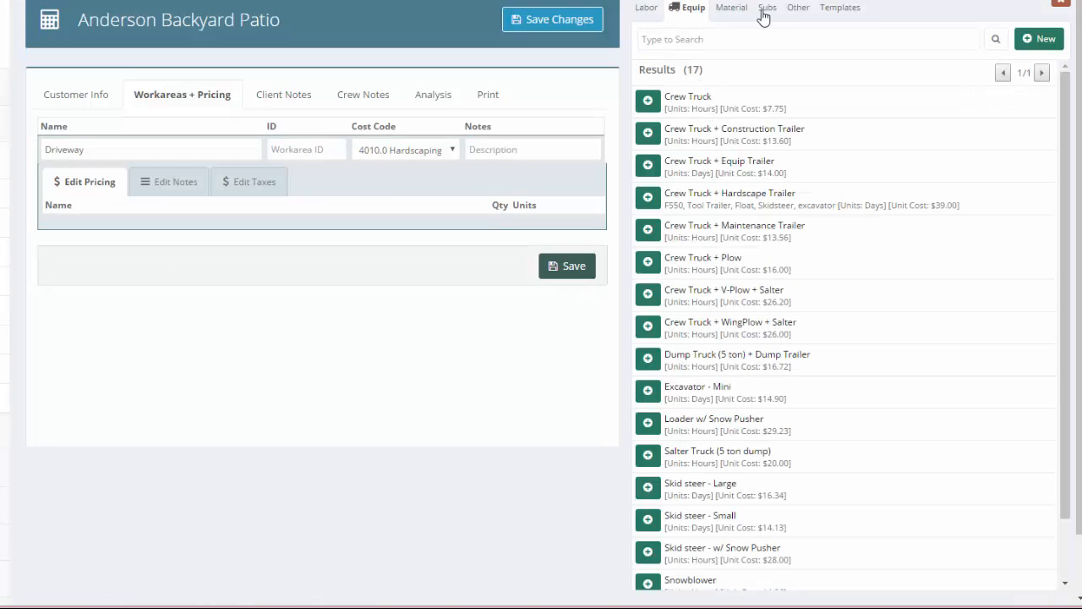
click(732, 8)
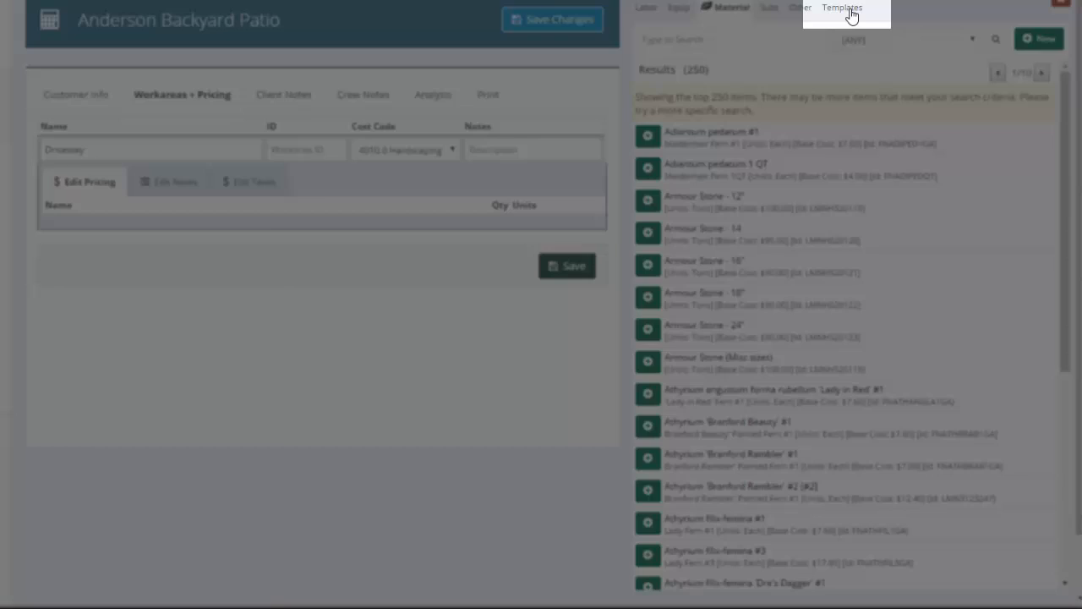
click(850, 10)
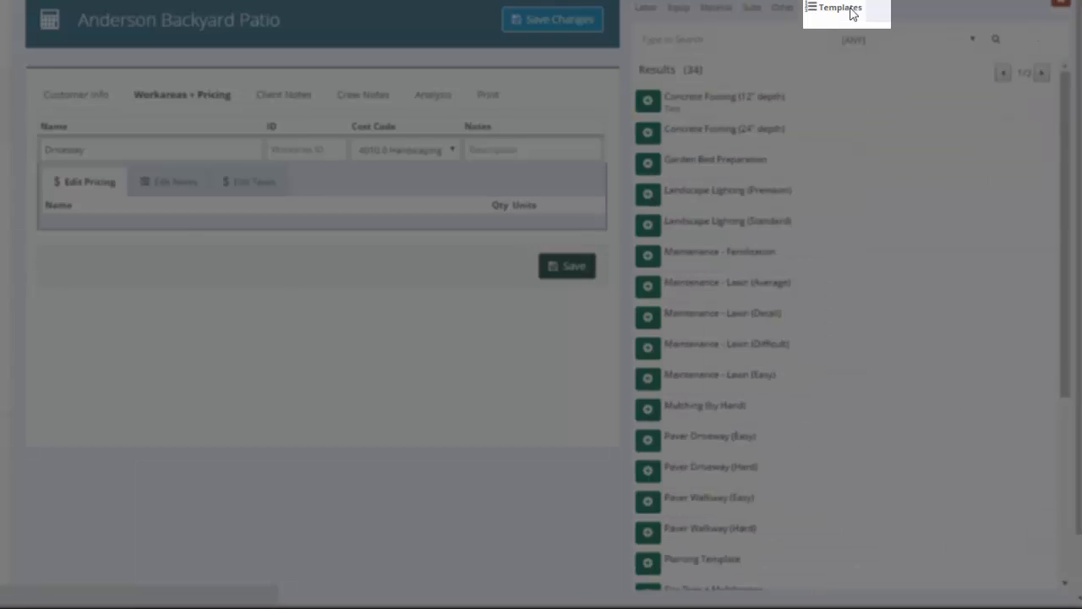
scroll(786, 212, down, 2)
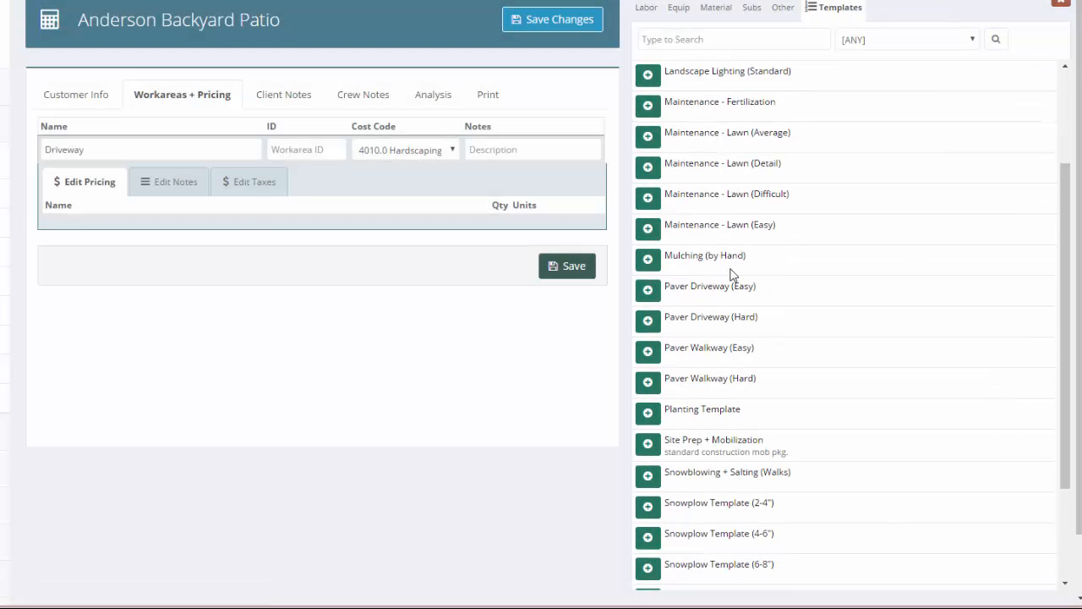
click(653, 294)
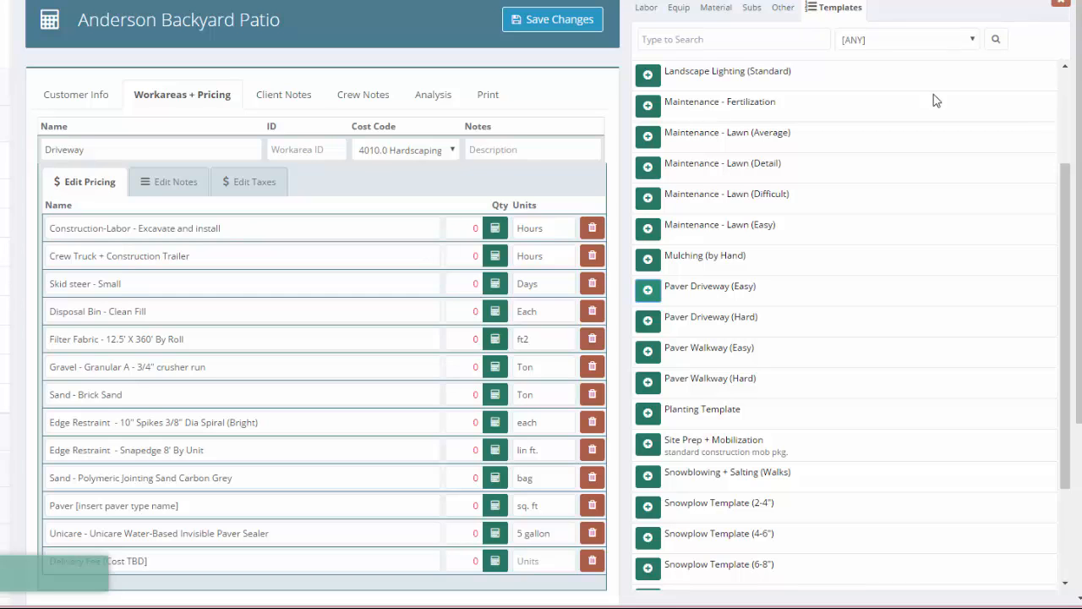
scroll(440, 291, down, 1)
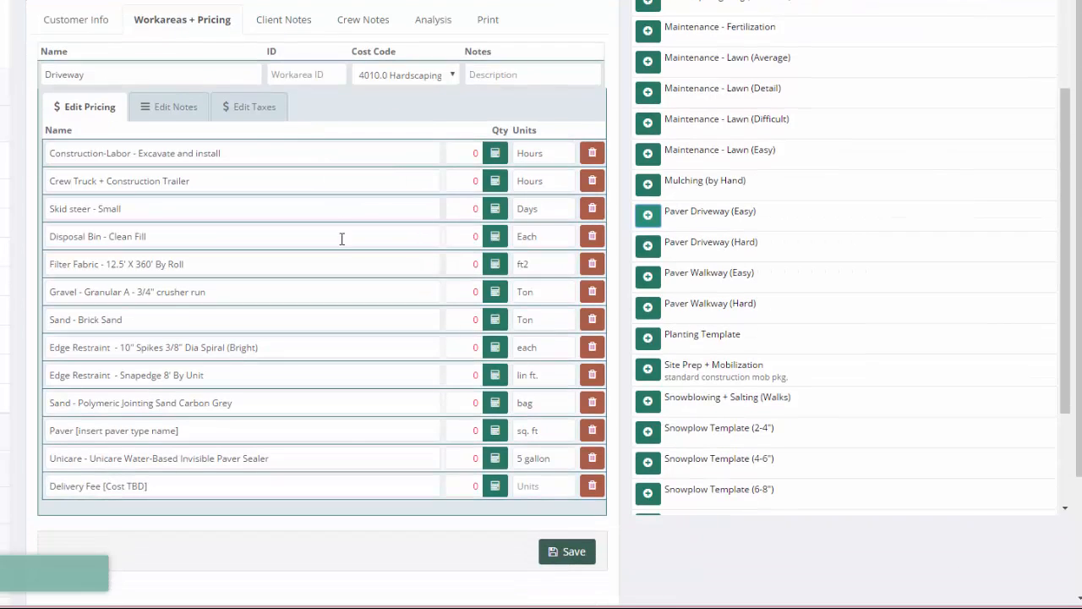
scroll(353, 419, up, 1)
scroll(507, 296, down, 1)
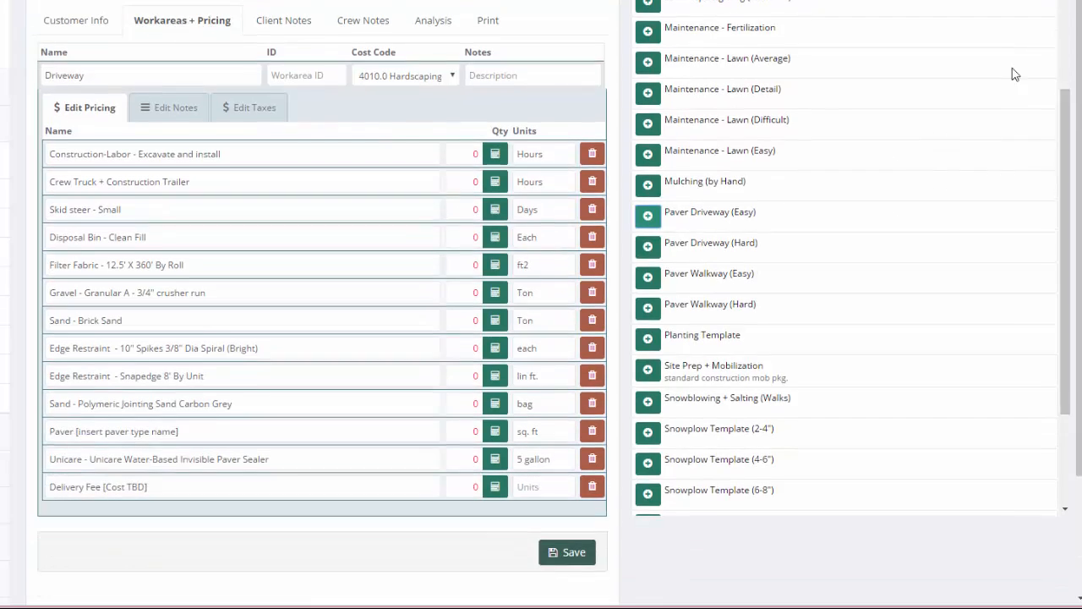
scroll(956, 109, up, 5)
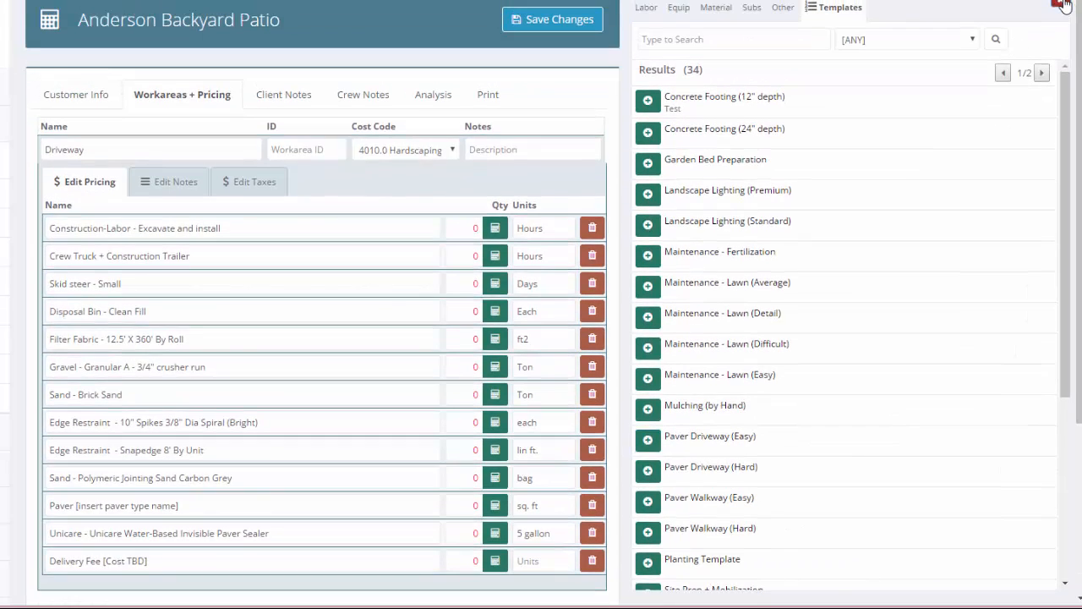
click(1061, 5)
Calculate the Construction-Labor quantity for 1200 sq. ft with the installation rate calculator, using the rounded recommended quantity
scroll(570, 254, down, 1)
scroll(570, 255, down, 2)
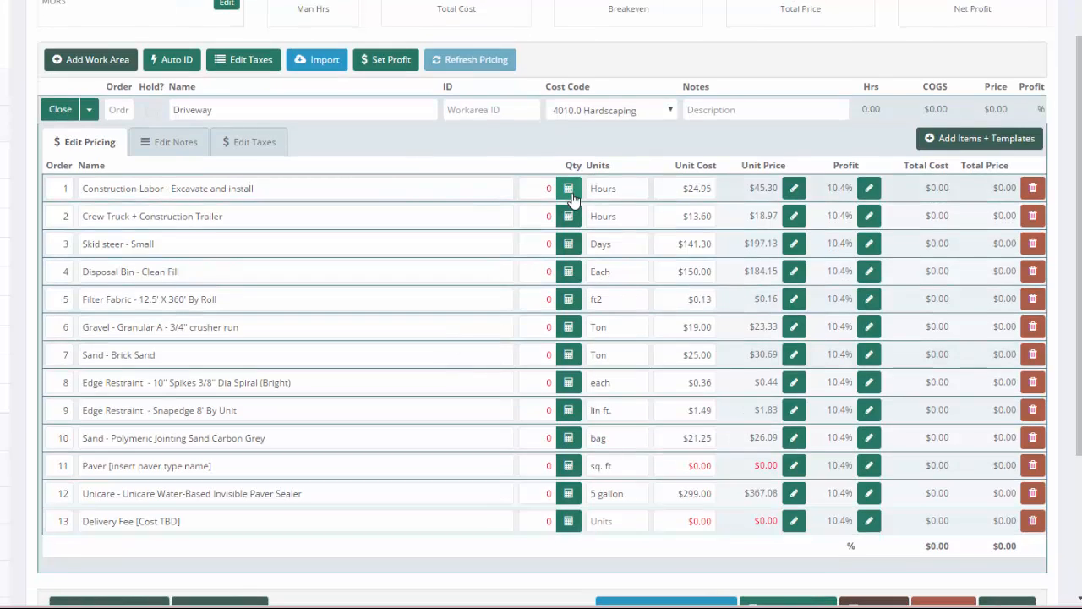
click(569, 188)
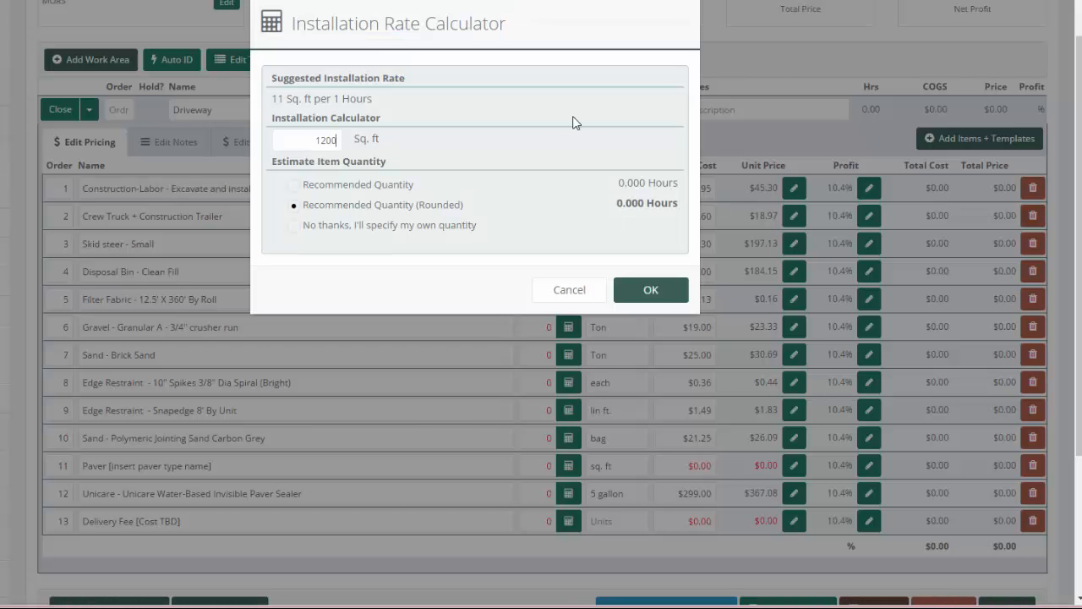
click(644, 287)
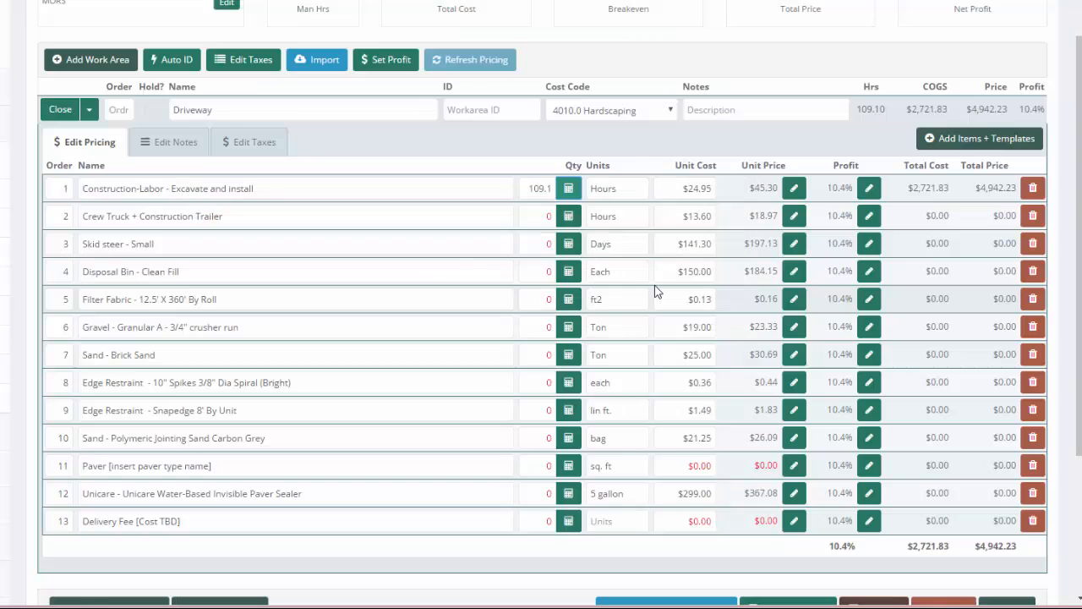
Set the Crew Truck + Construction Trailer quantity to 40 hours and the small skid steer quantity to 4 days
drag(534, 214, 578, 213)
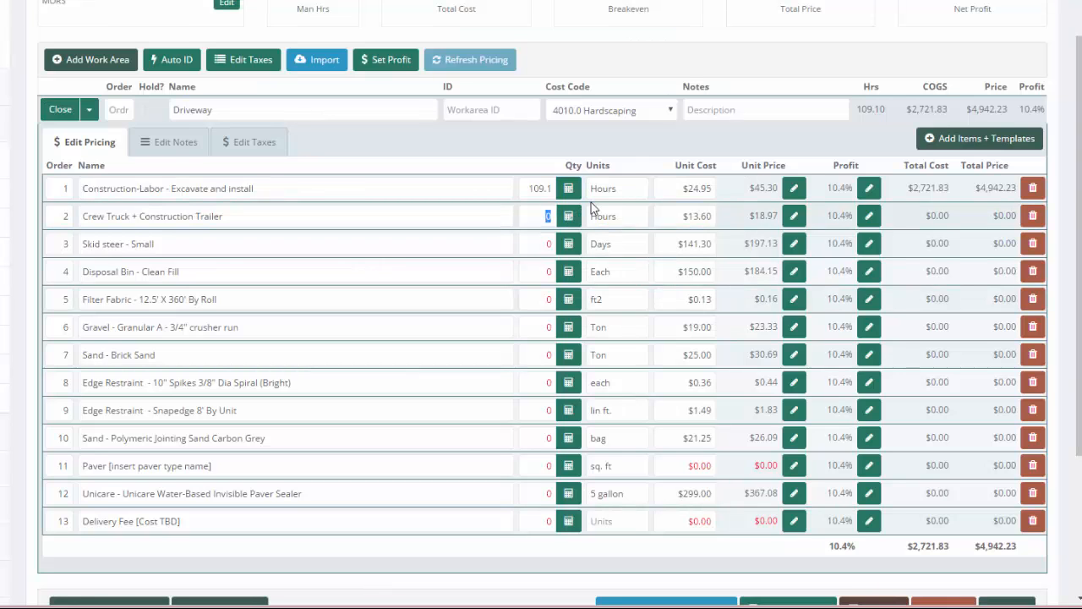
text(40)
click(532, 243)
text(4)
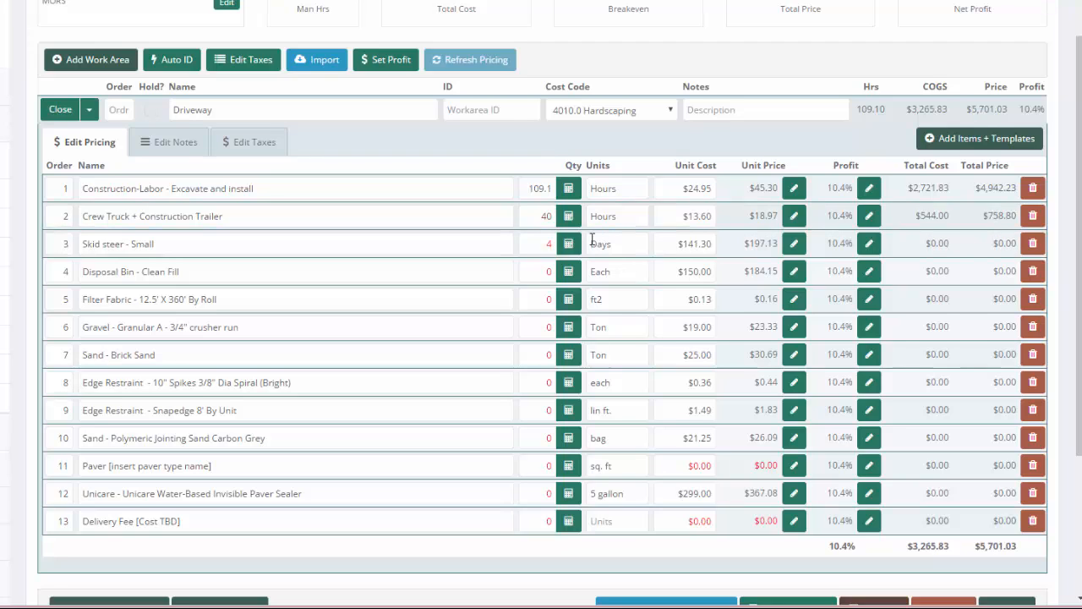
Calculate the Disposal Bin quantity for 1200 sq. ft with the installation rate calculator, and set the Filter Fabric quantity to 1200 ft2
click(551, 271)
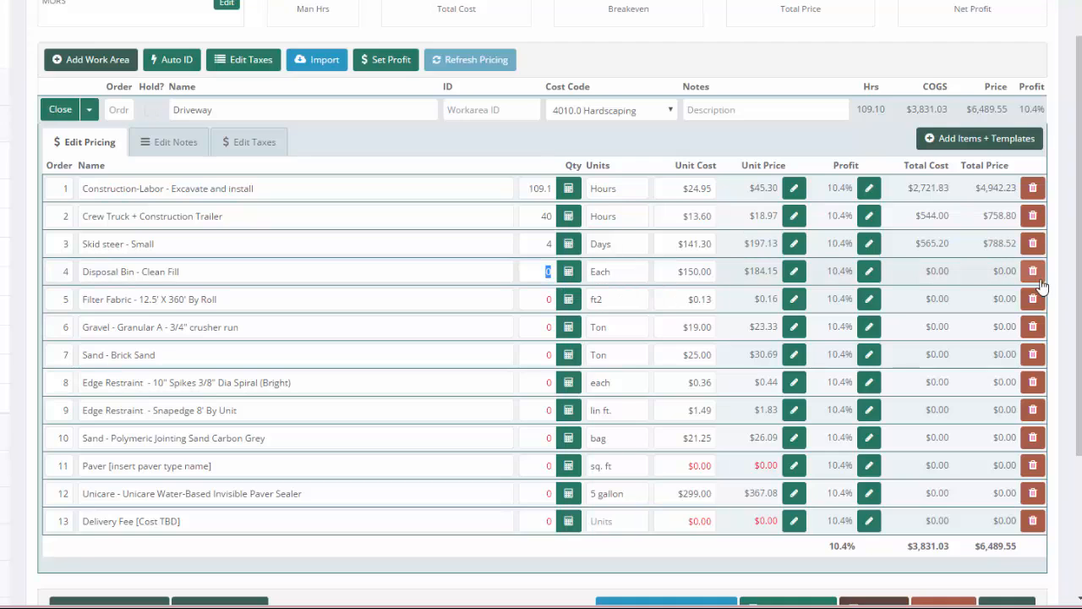
click(572, 279)
click(325, 138)
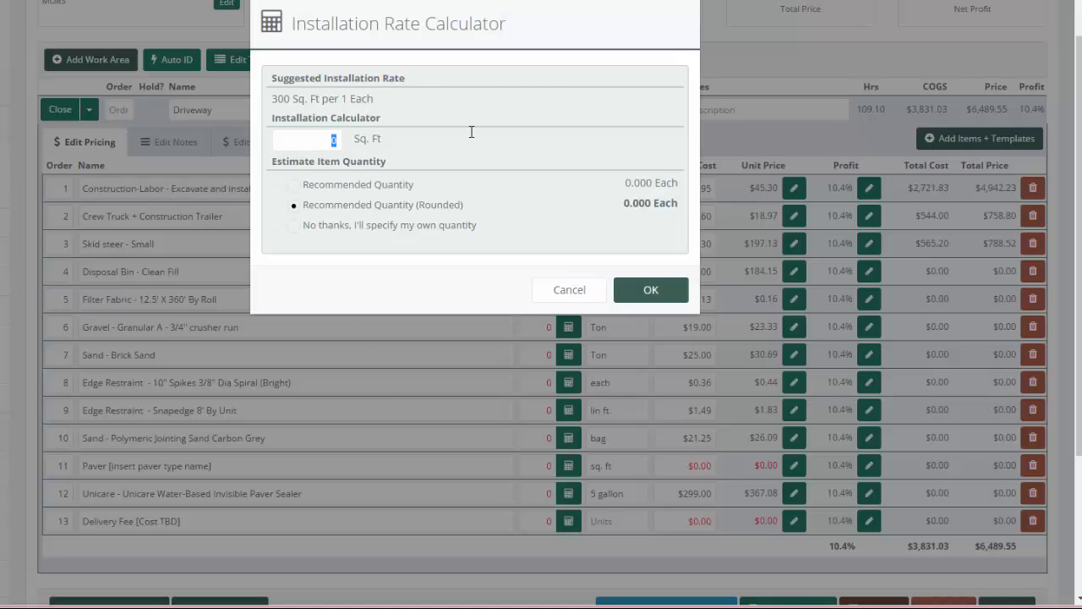
text(1200)
click(477, 279)
click(669, 290)
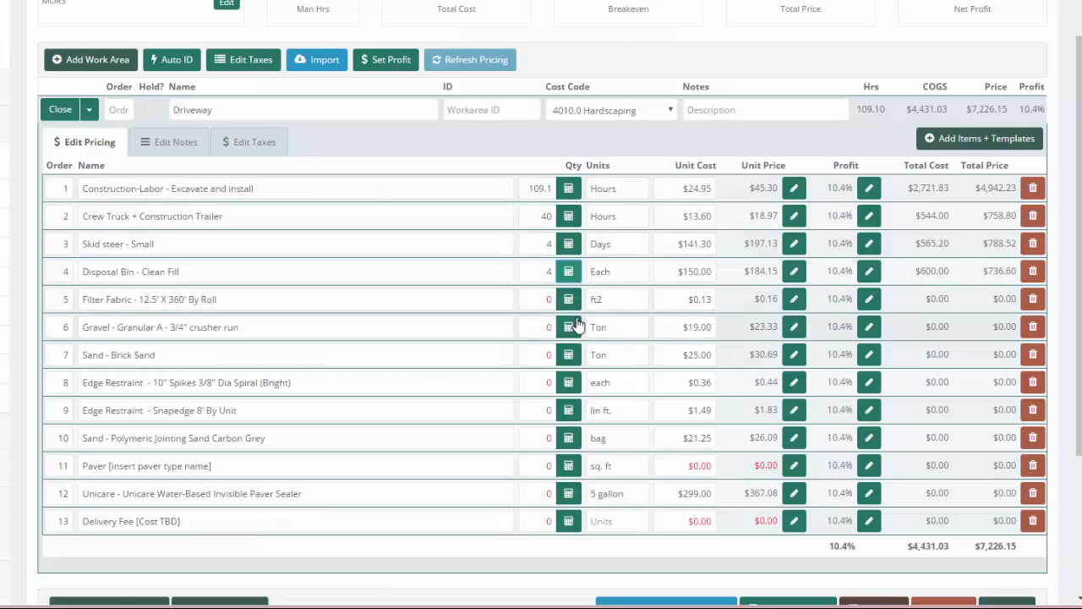
click(539, 294)
text(1200)
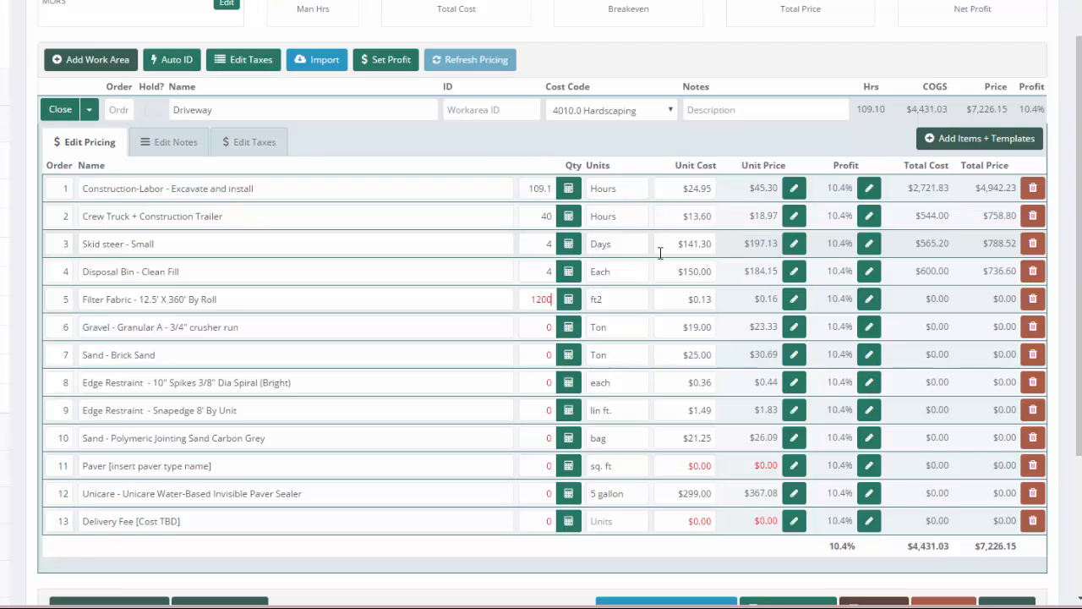
Calculate the Granular A gravel and Brick Sand quantities for 1200 sq. ft each, using the rounded recommended quantities
click(569, 328)
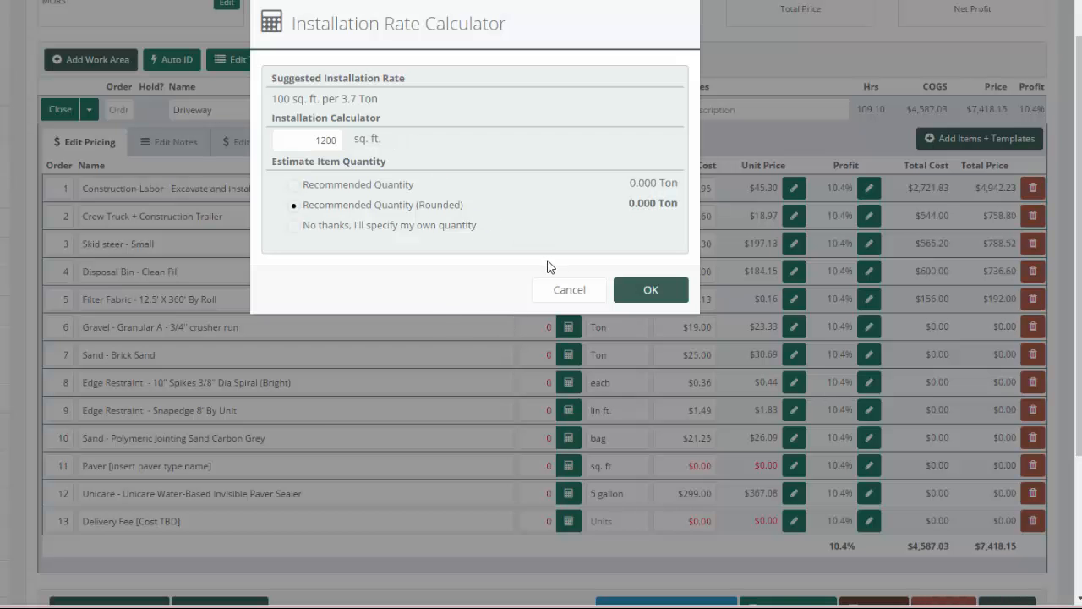
click(650, 289)
click(571, 348)
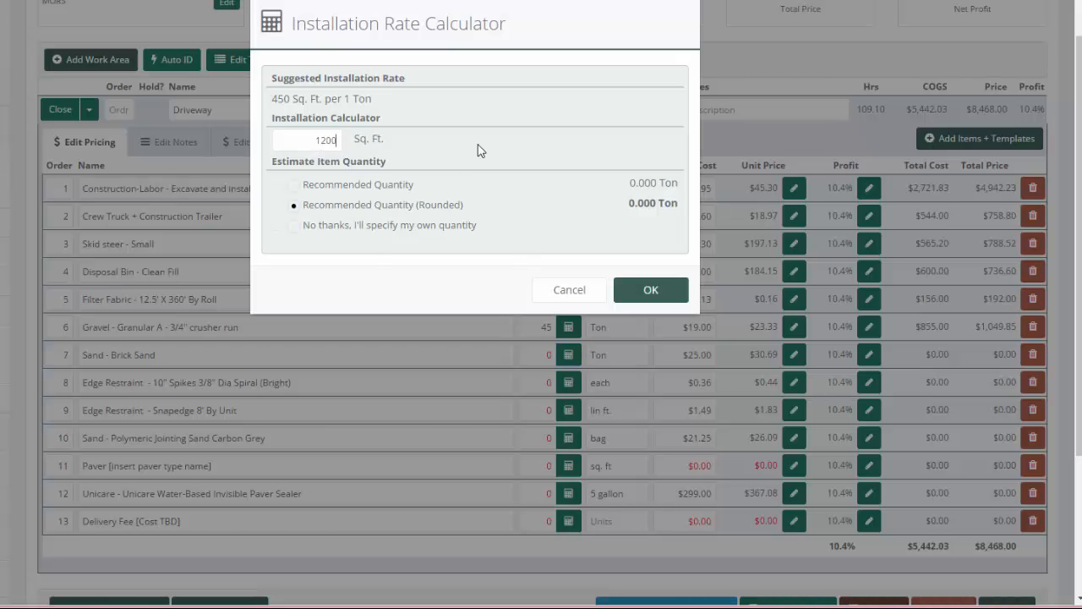
click(650, 290)
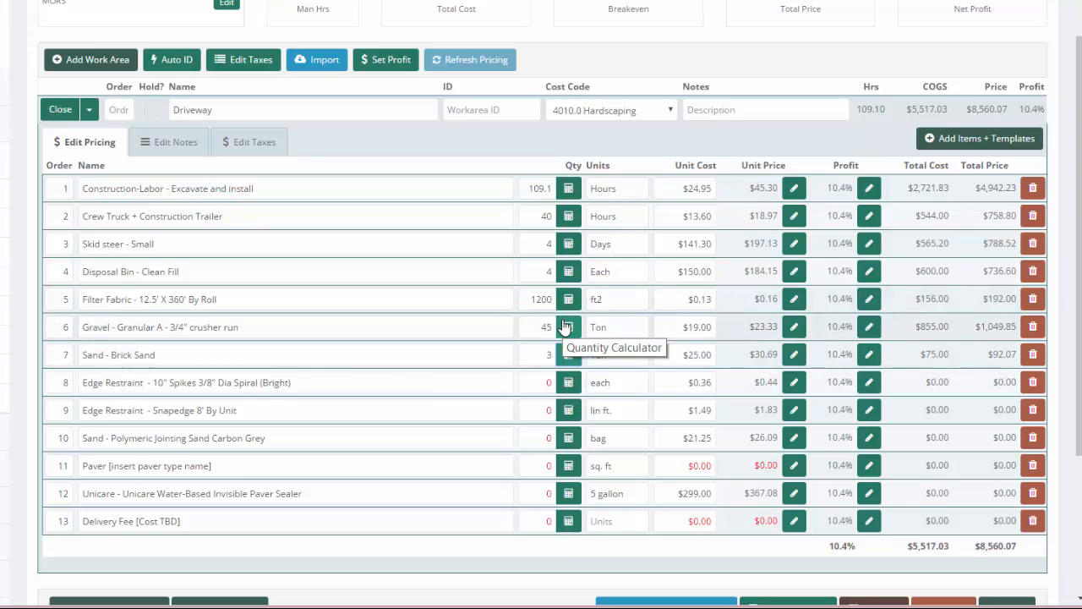
Calculate the quantities of the edge restraint spikes and the Snapedge edge restraint for 90 lin ft each, using the rounded recommended quantities
click(568, 383)
click(326, 140)
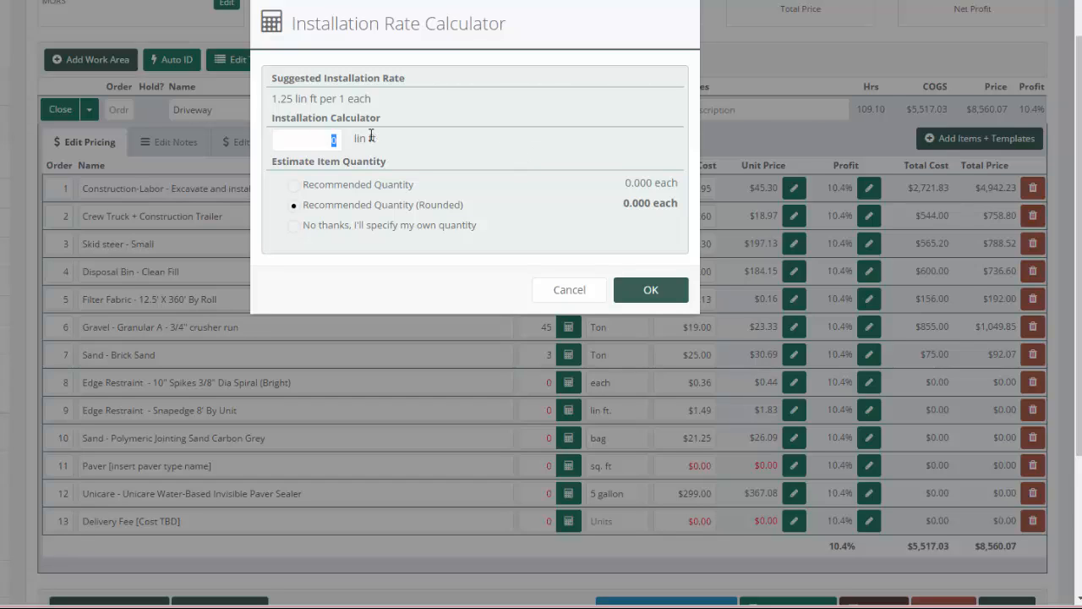
text(90)
click(650, 290)
click(568, 410)
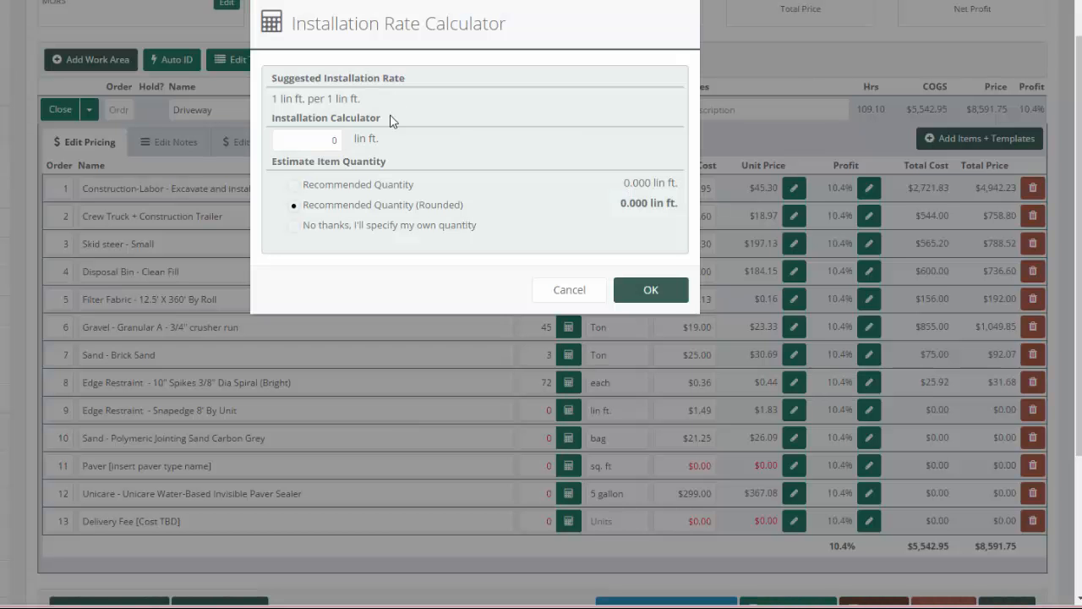
click(308, 142)
text(90)
click(676, 294)
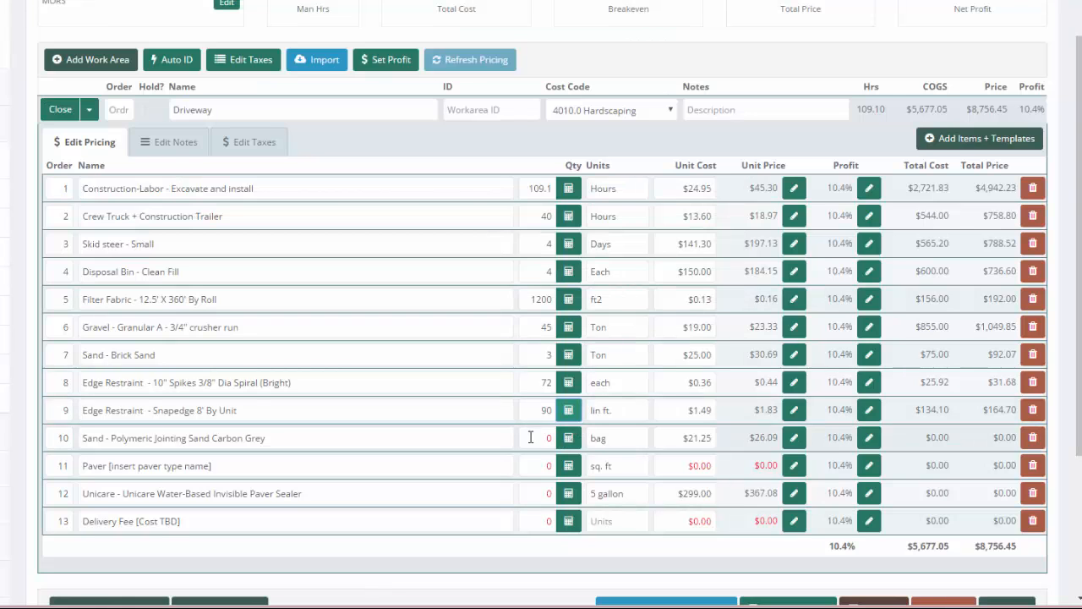
Calculate the Polymeric Jointing Sand quantity for 1200 sq. ft, using the rounded recommended quantity
click(568, 437)
click(306, 139)
text(1200)
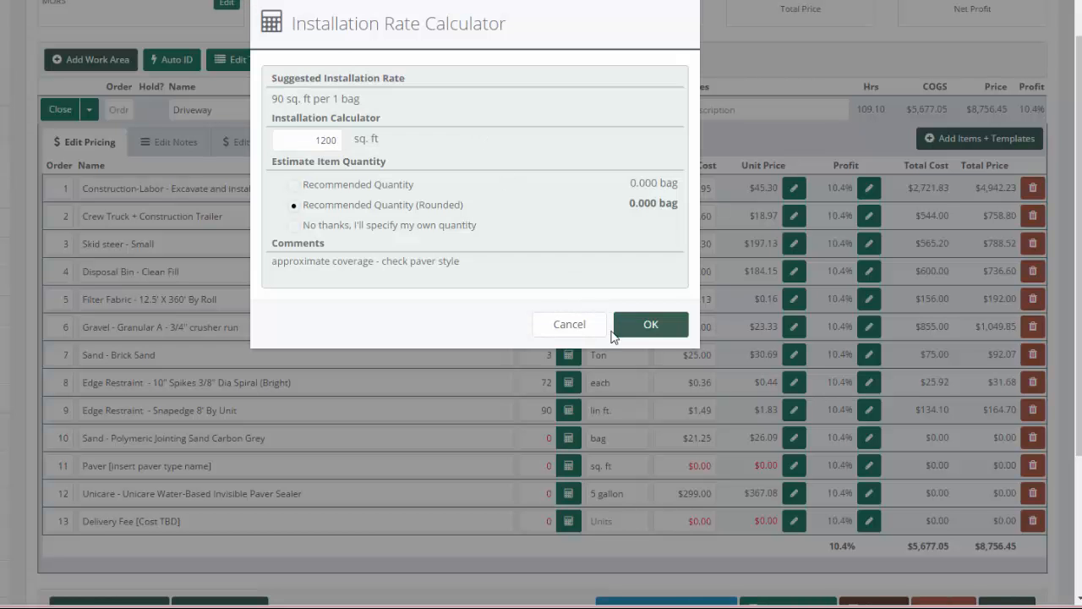
click(652, 334)
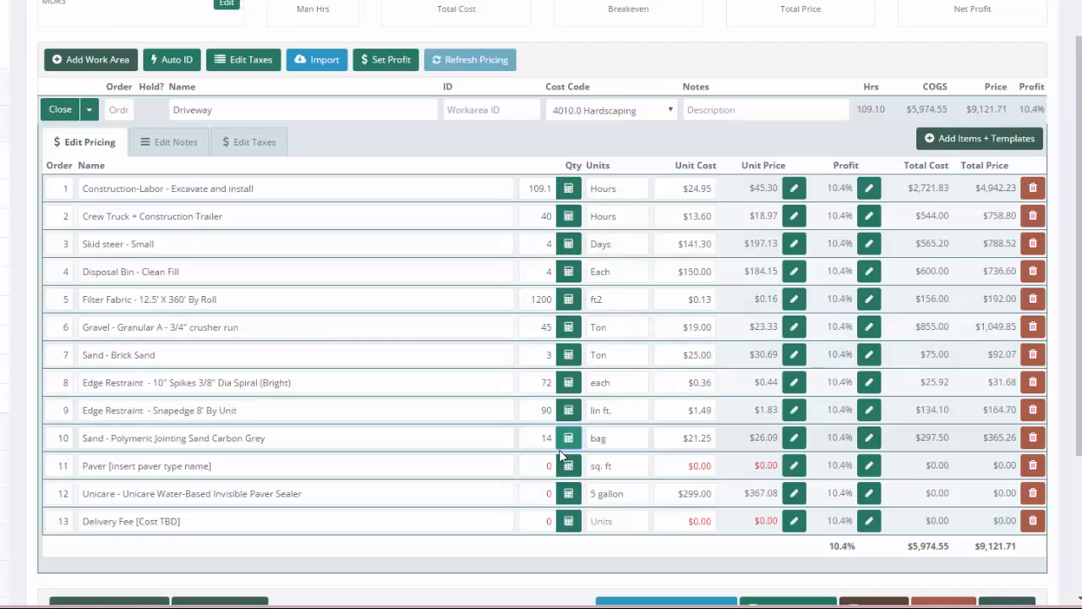
Set the placeholder paver item's quantity to 1250 sq. ft and rename it Paver - Brussels Block
click(532, 466)
text(125)
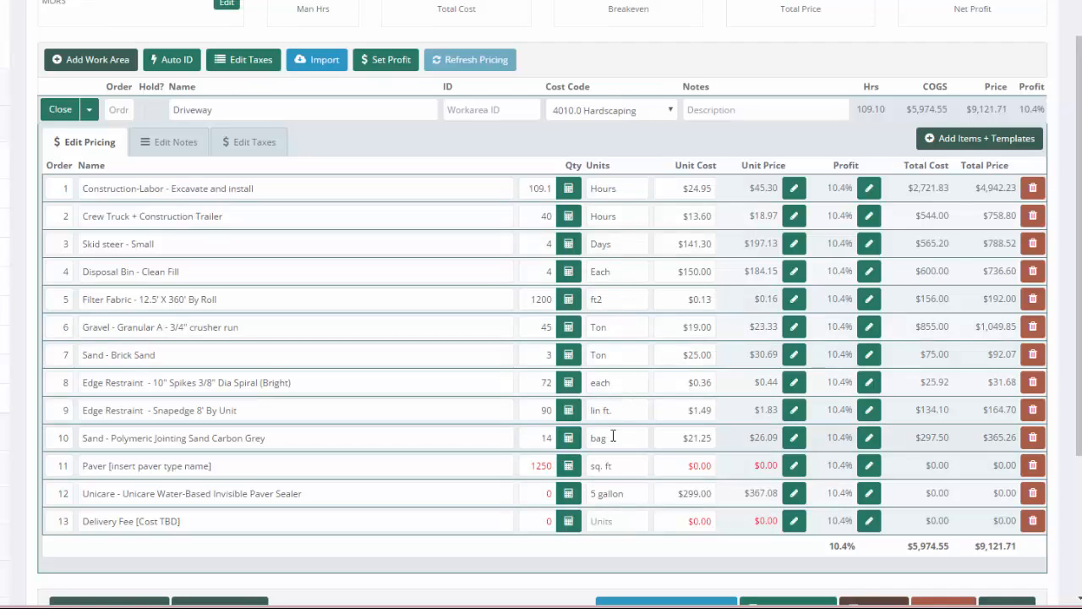
click(447, 466)
drag(109, 465, 247, 466)
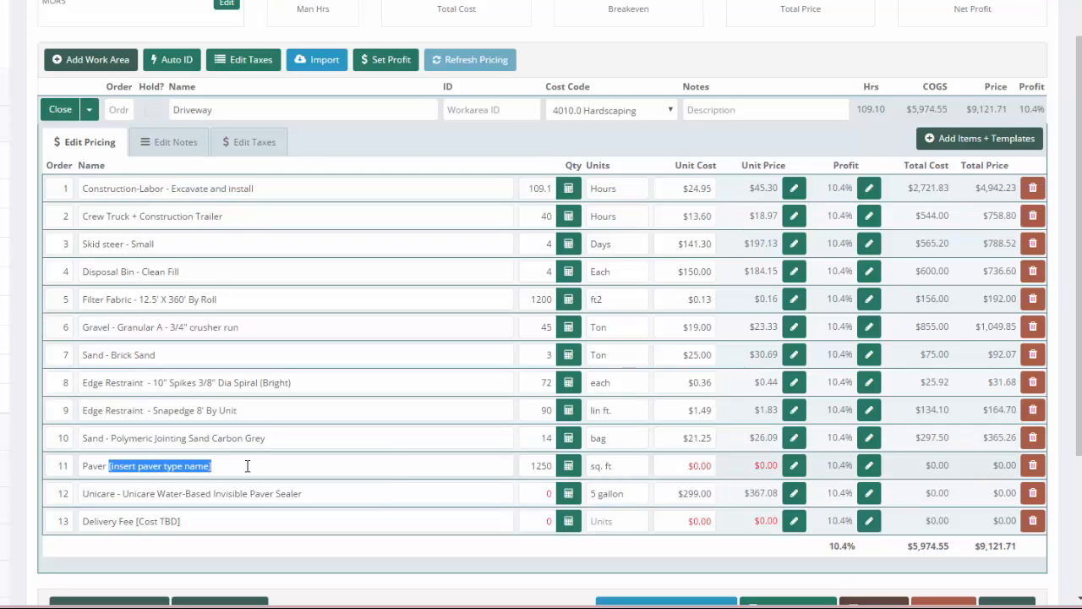
text(- C)
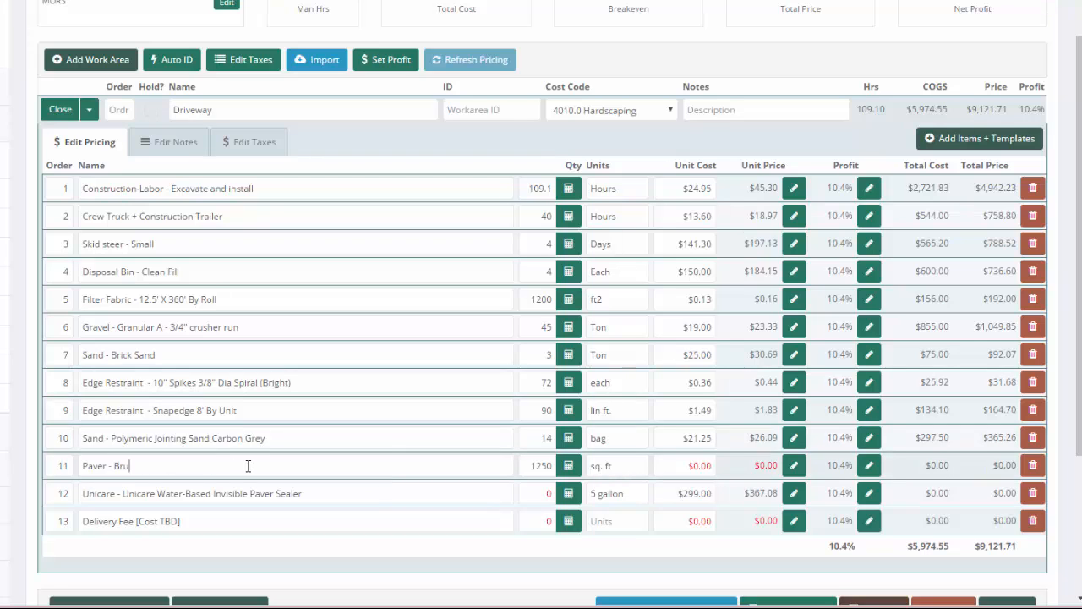
text(russels Block)
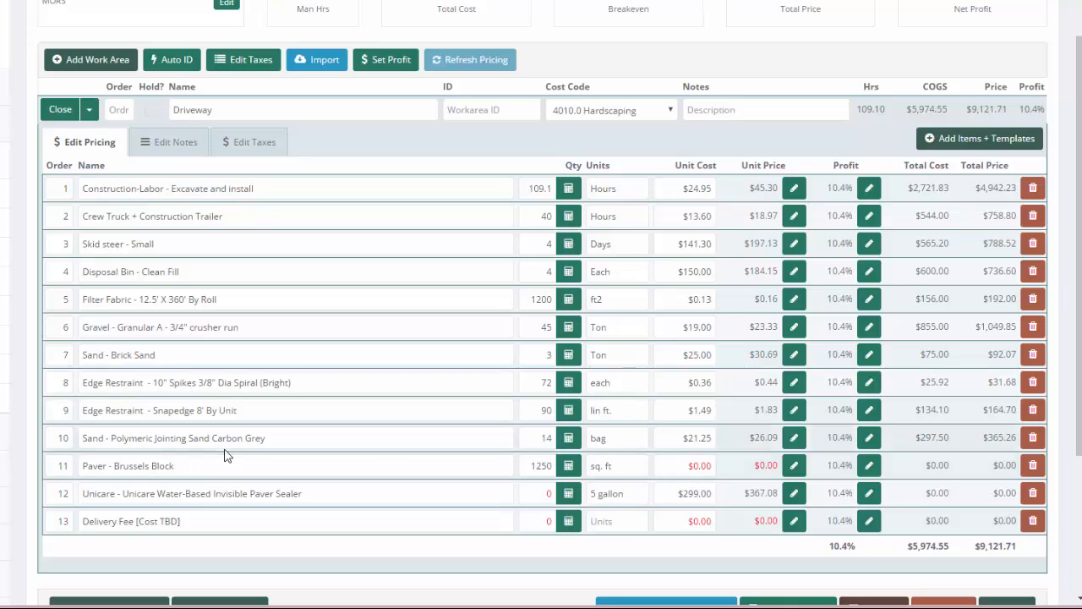
Set the Brussels Block paver's unit cost to $3.98 and delete the Unicare paver sealer item from the work area
click(676, 465)
text(3)
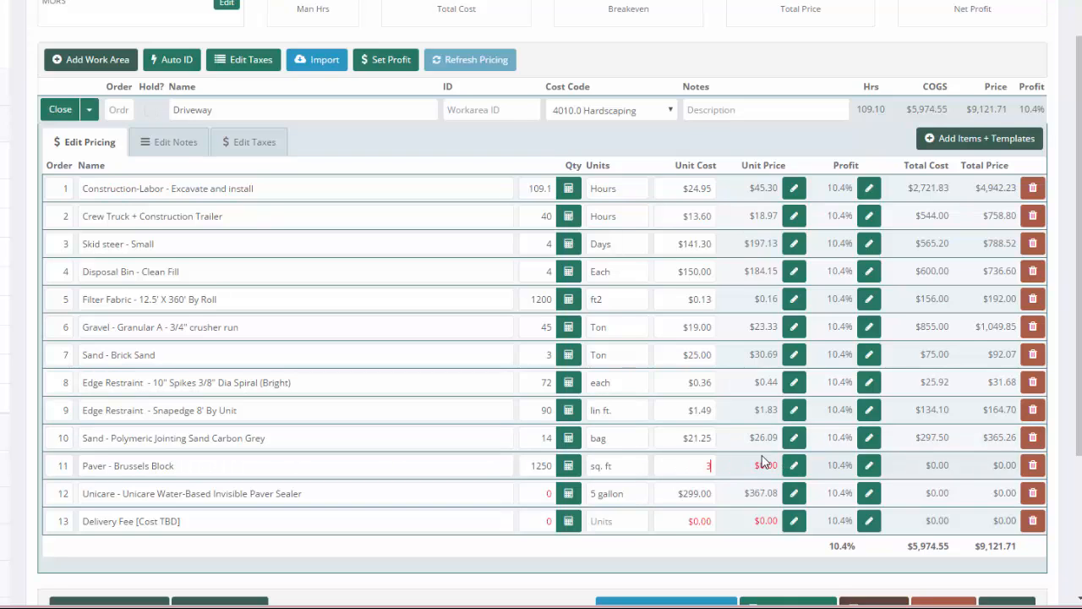
text(.98)
key(Tab)
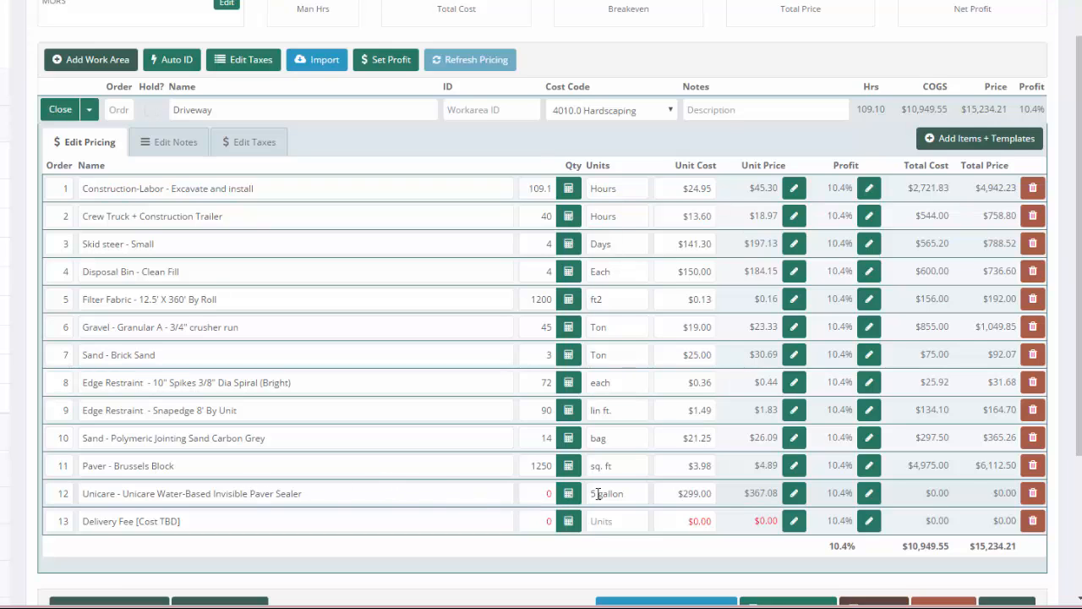
click(1032, 493)
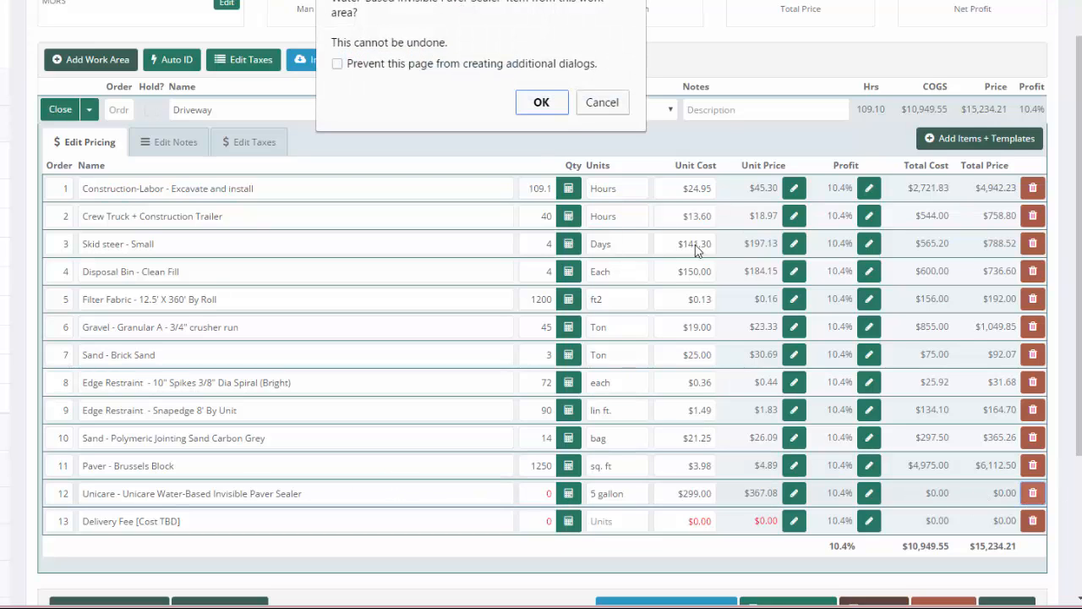
click(548, 102)
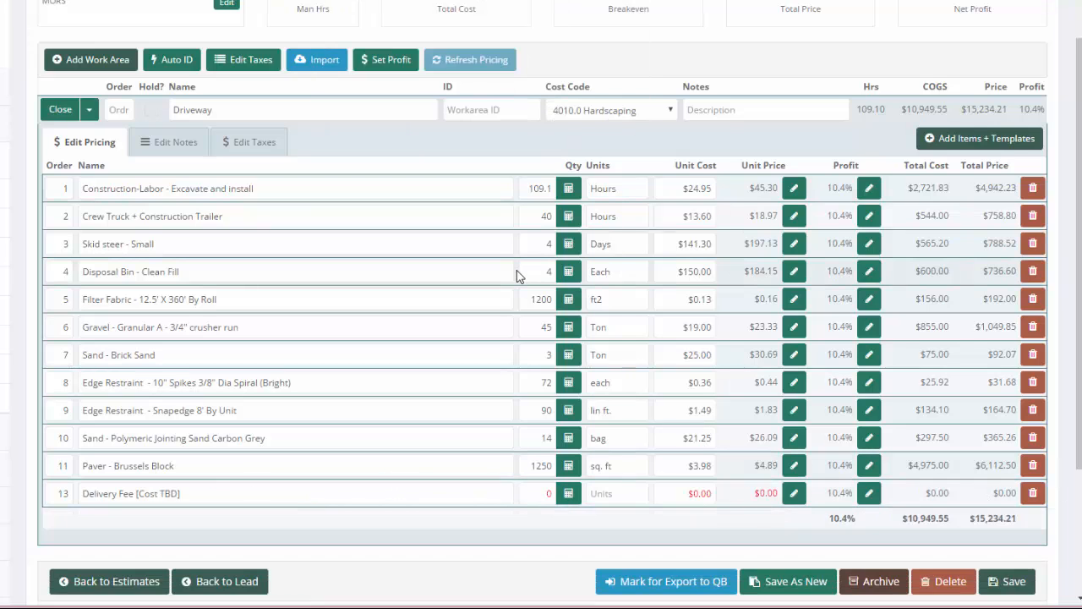
Set the Delivery Fee item to quantity 1 with a unit cost of $250, and save the estimate
click(546, 493)
text(1)
key(Tab)
text(250)
key(Tab)
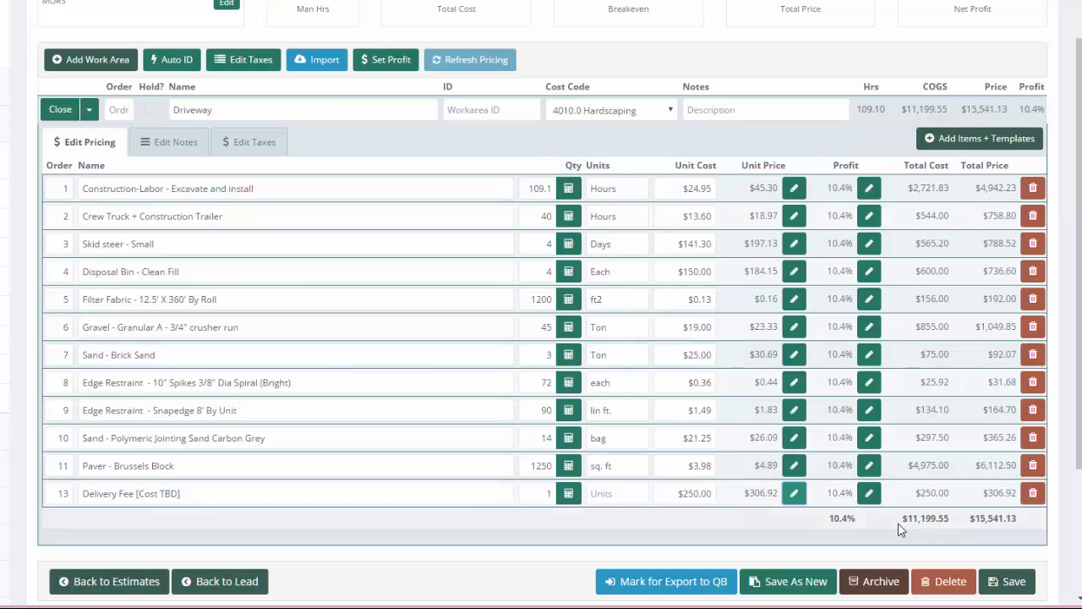
click(1009, 581)
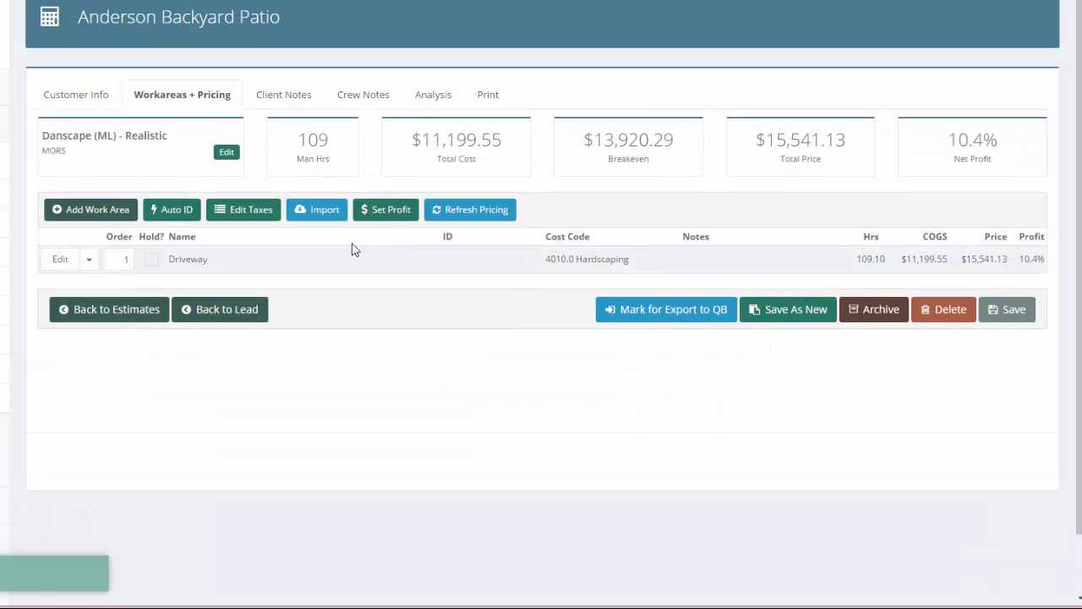
Review the saved Driveway work area's item quantities and labor hours, along with its client notes and crew notes
click(315, 256)
scroll(333, 302, down, 2)
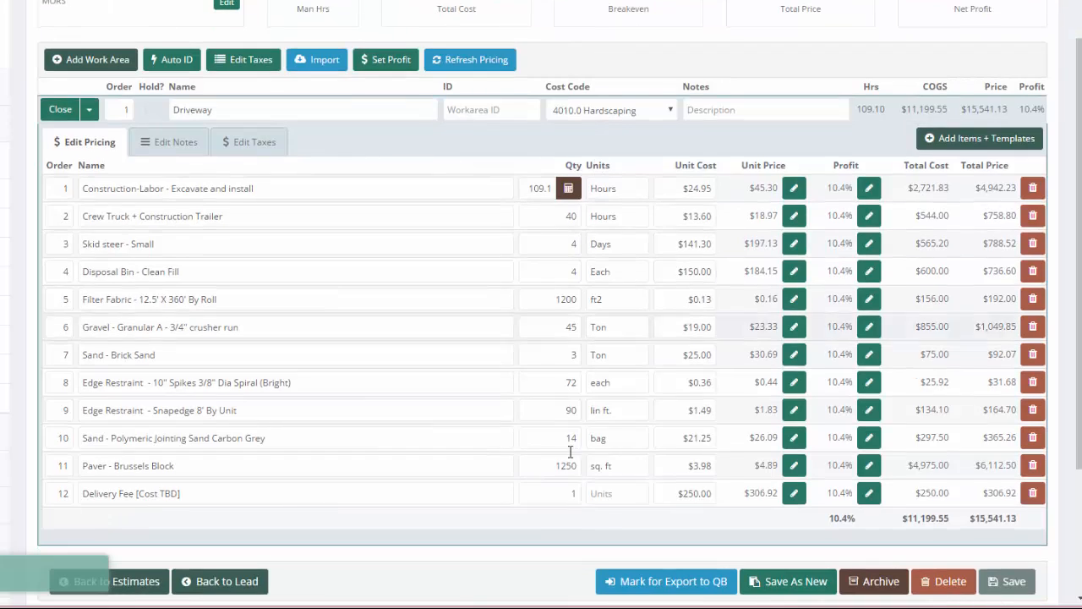
scroll(570, 449, up, 2)
click(275, 98)
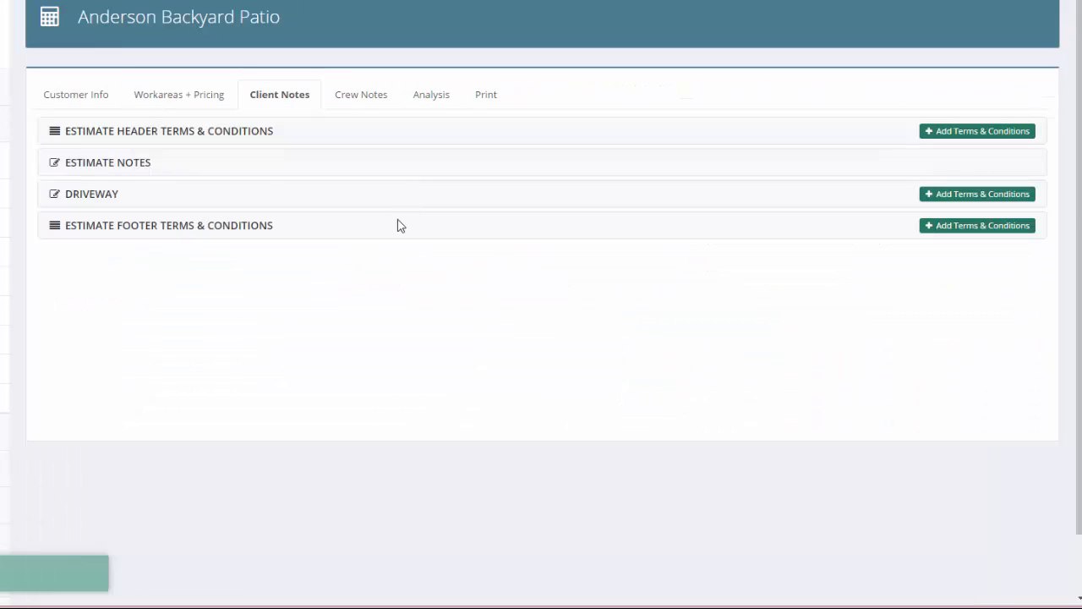
click(116, 203)
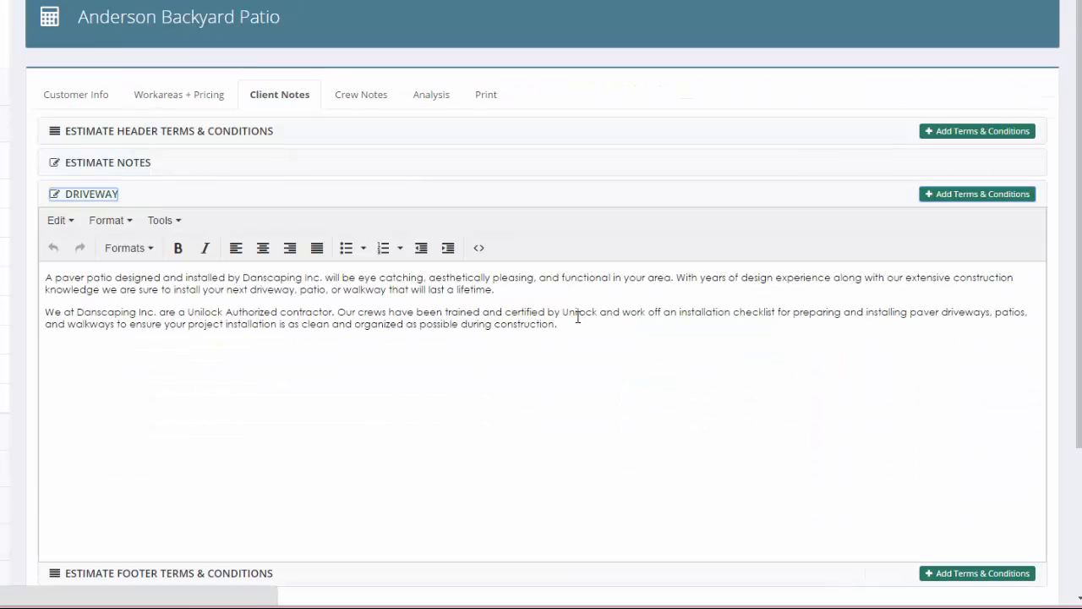
click(361, 97)
click(155, 169)
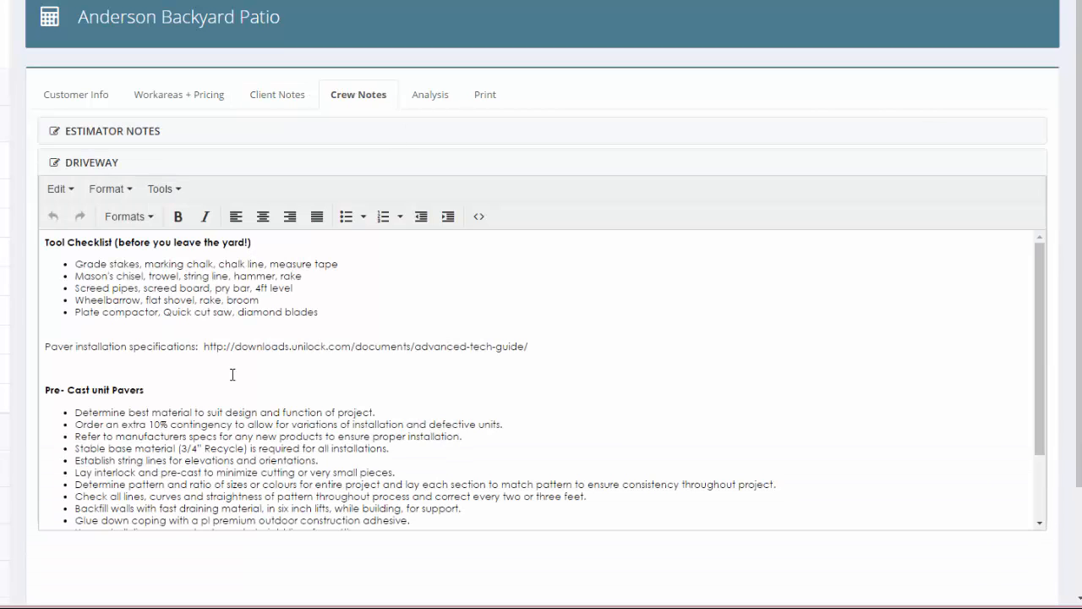
click(178, 97)
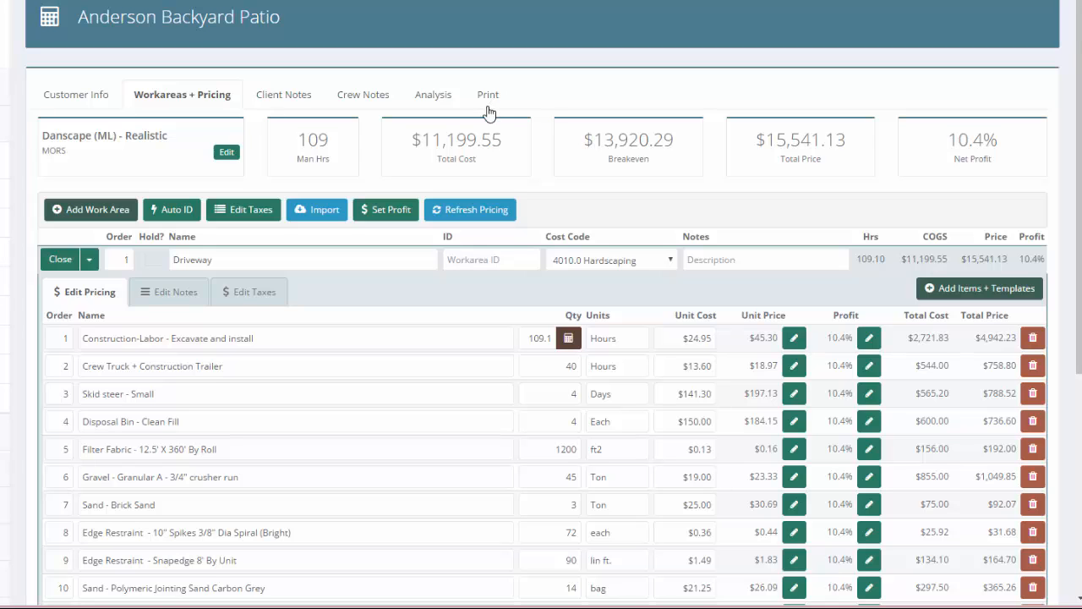
scroll(494, 109, down, 3)
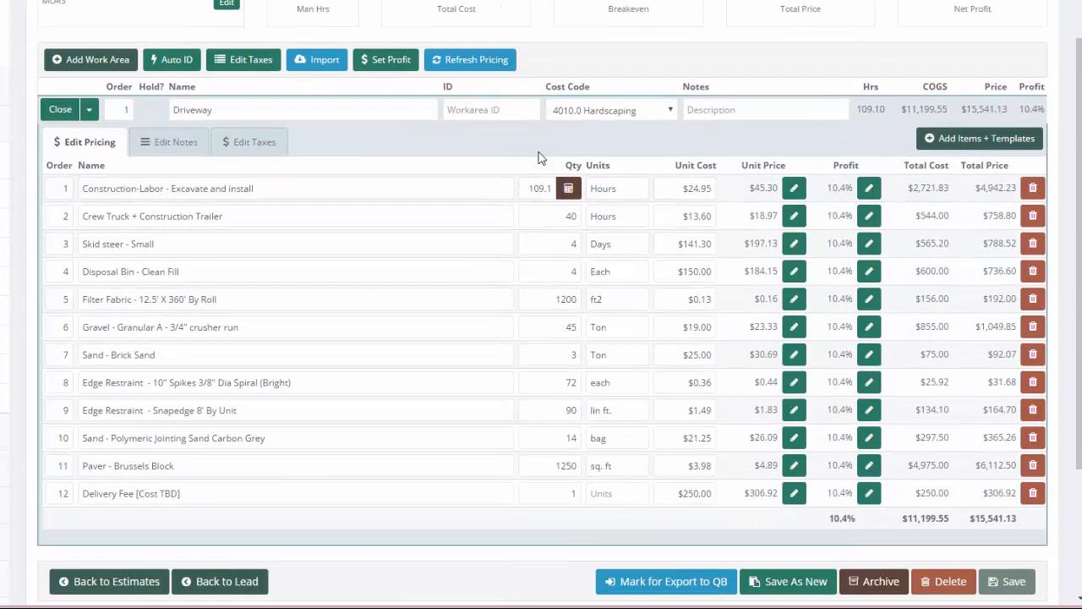
drag(521, 188, 580, 186)
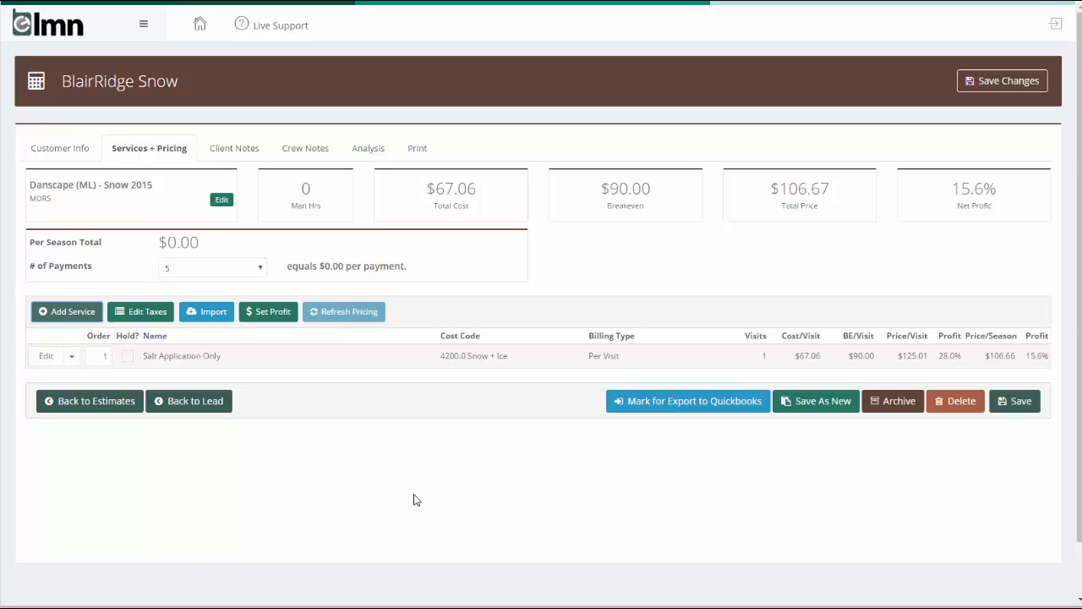
Add a Snow Plowing service to the BlairRidge Snow estimate, billed Per Season with 15 visits
click(68, 314)
text(SnowPlow)
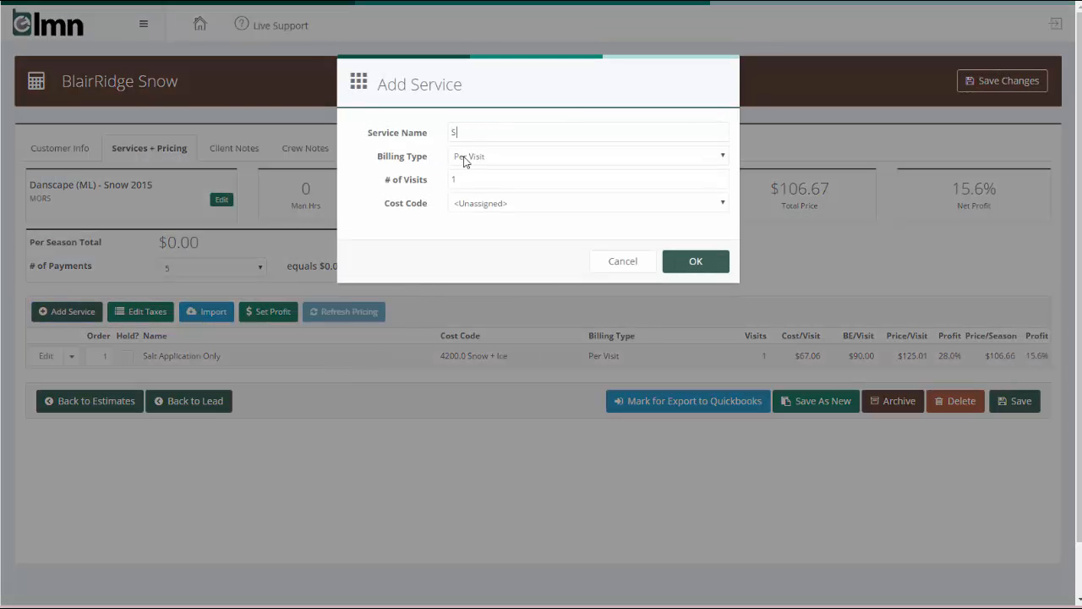
key(BackSpace)
key(BackSpace)
key(BackSpace)
key(BackSpace)
text(Plowing)
click(470, 161)
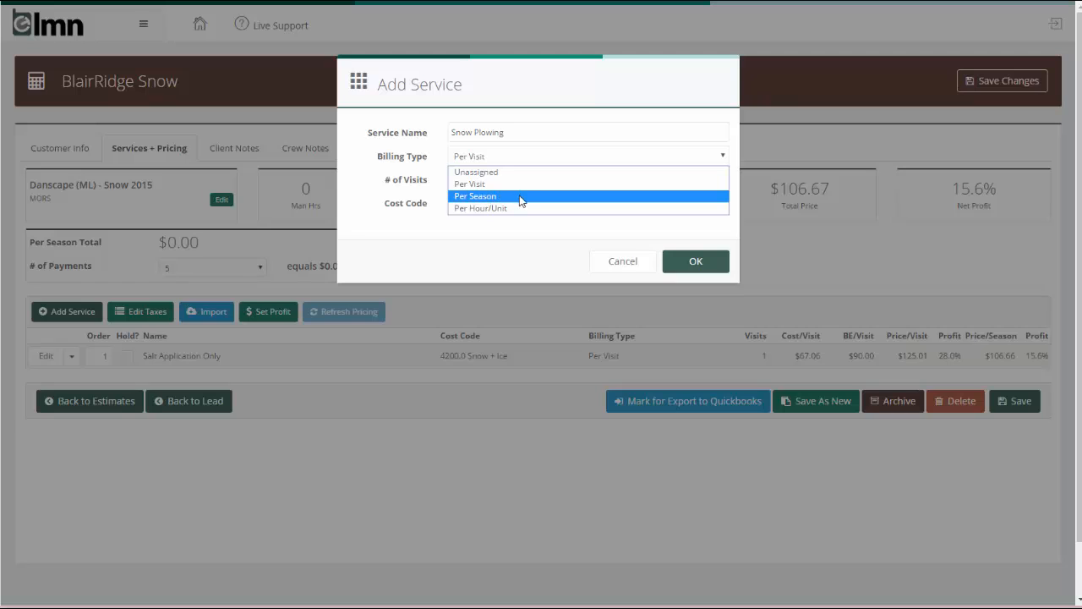
click(520, 202)
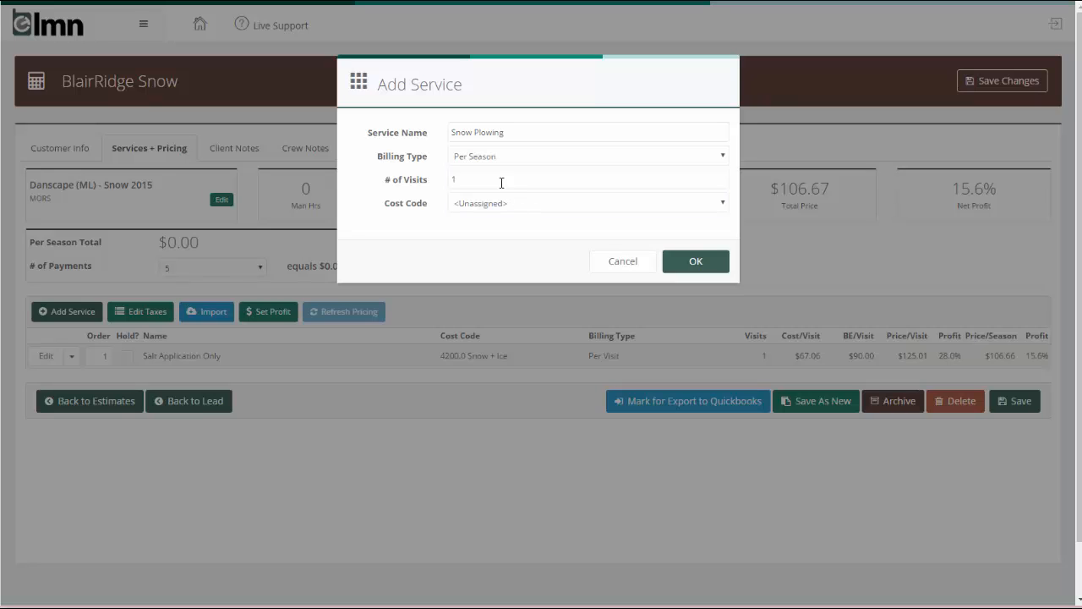
drag(499, 181, 366, 176)
text(15)
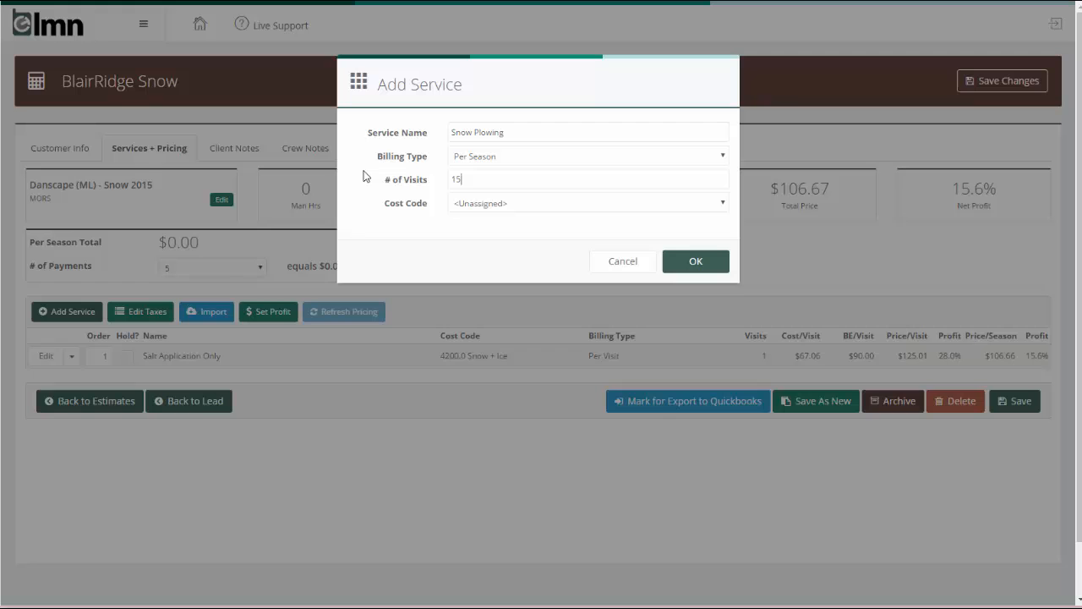
click(695, 262)
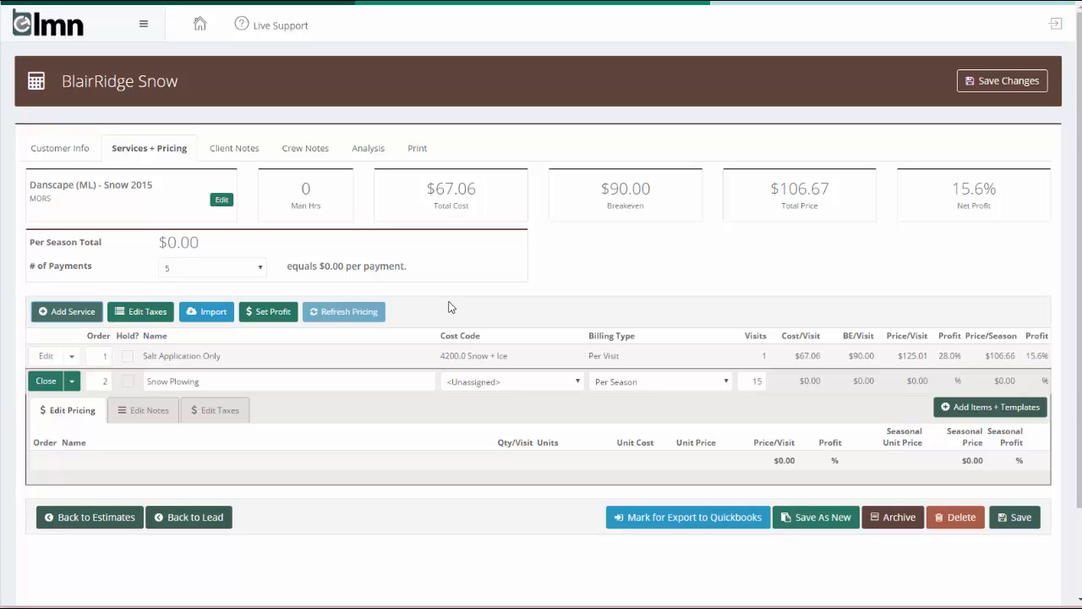
Fill the Snow Plowing service with the items of the Snowplow Template (Avg Event)
click(977, 406)
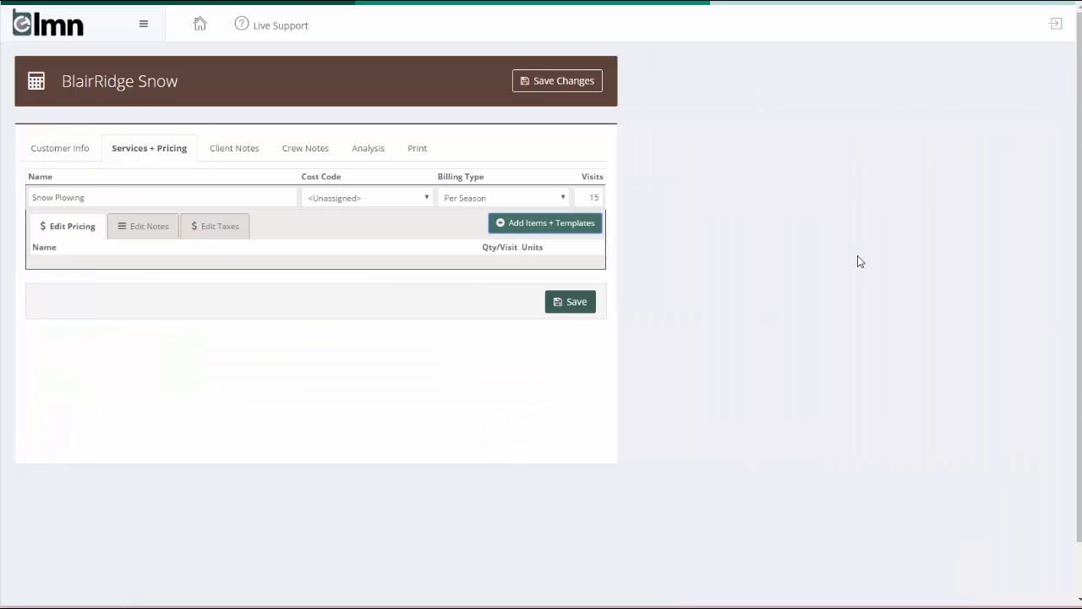
click(822, 74)
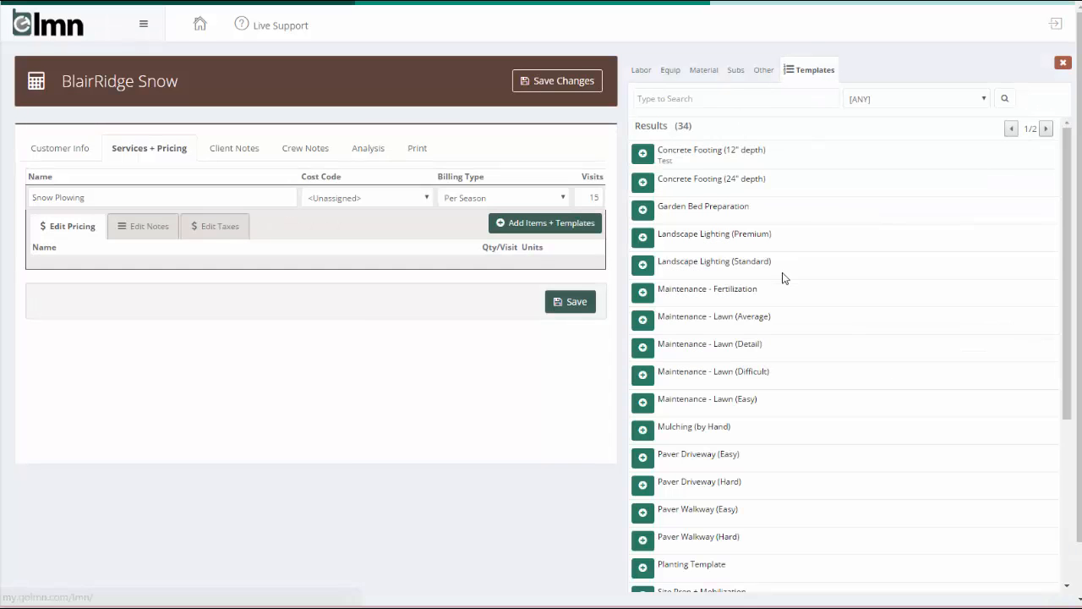
scroll(781, 287, down, 4)
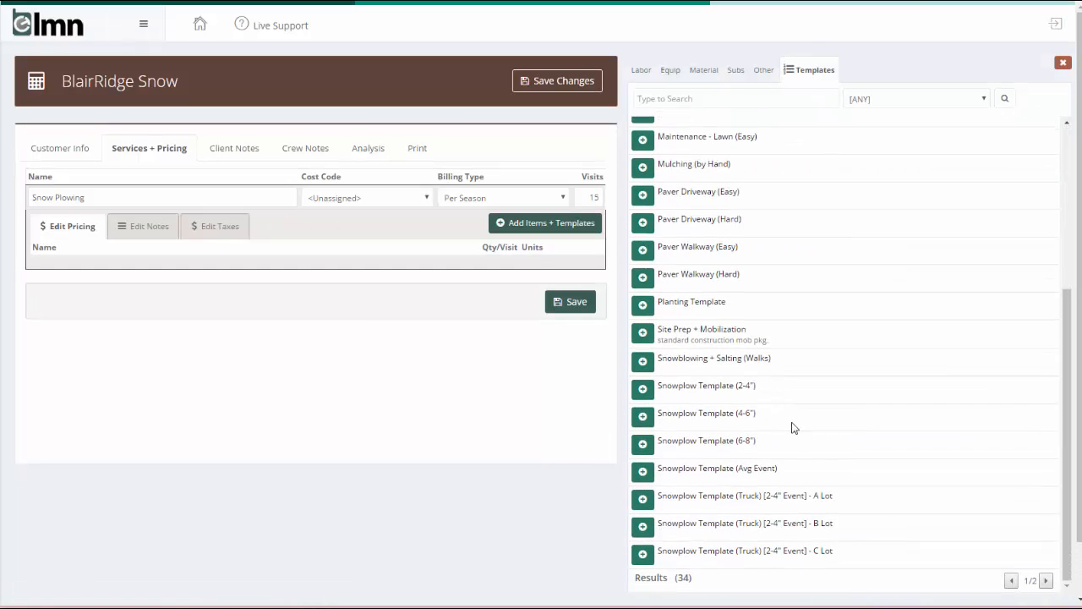
click(652, 479)
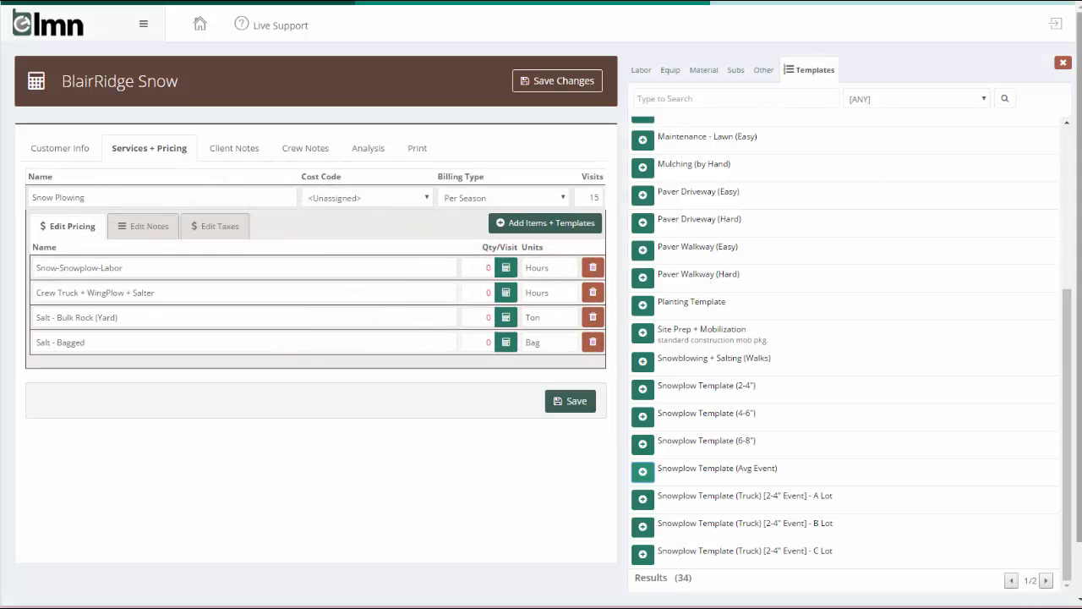
click(1062, 64)
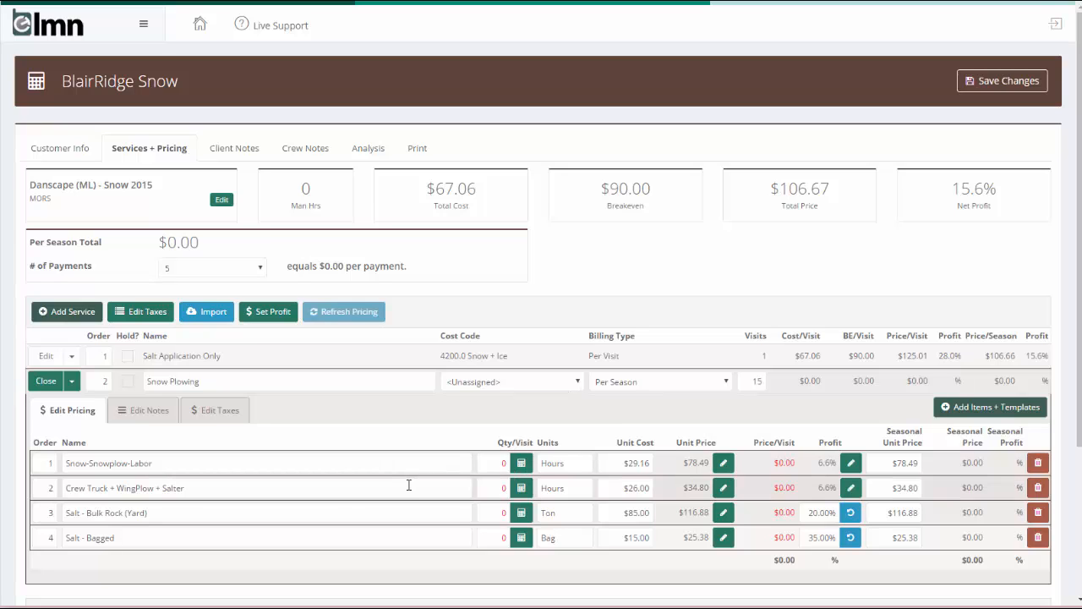
click(519, 522)
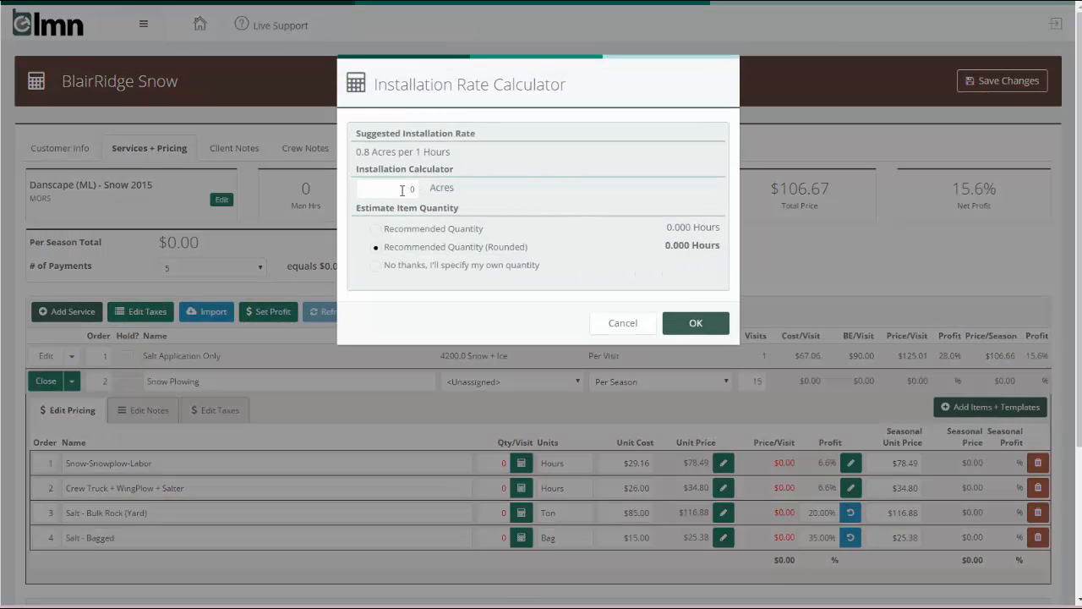
click(402, 190)
click(620, 326)
Open the site measurement for the client's jobsite from the customer information, and return to the estimate's services and pricing
click(57, 152)
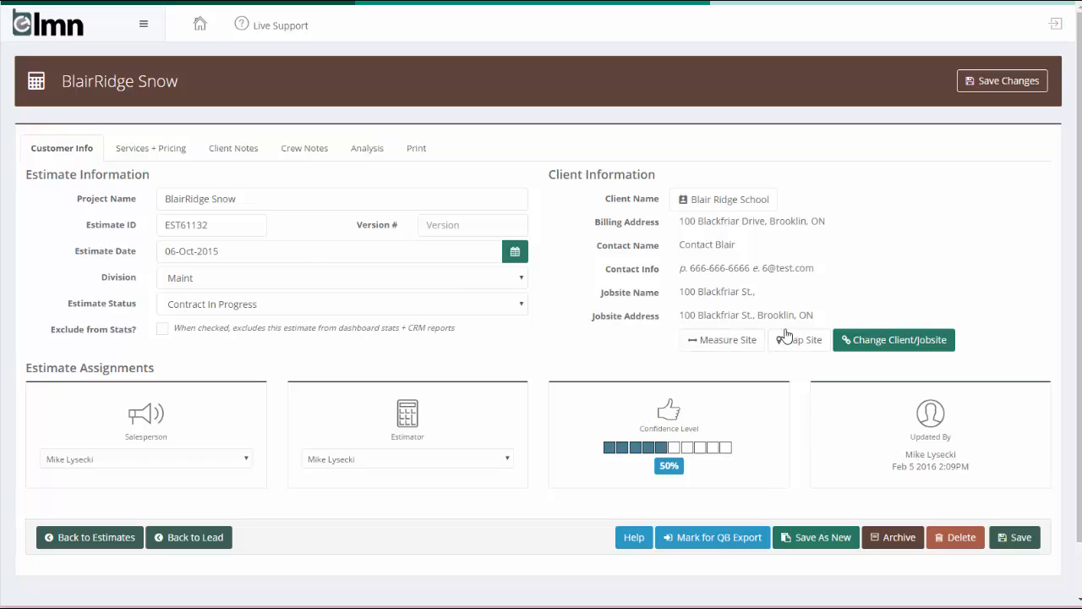
click(725, 343)
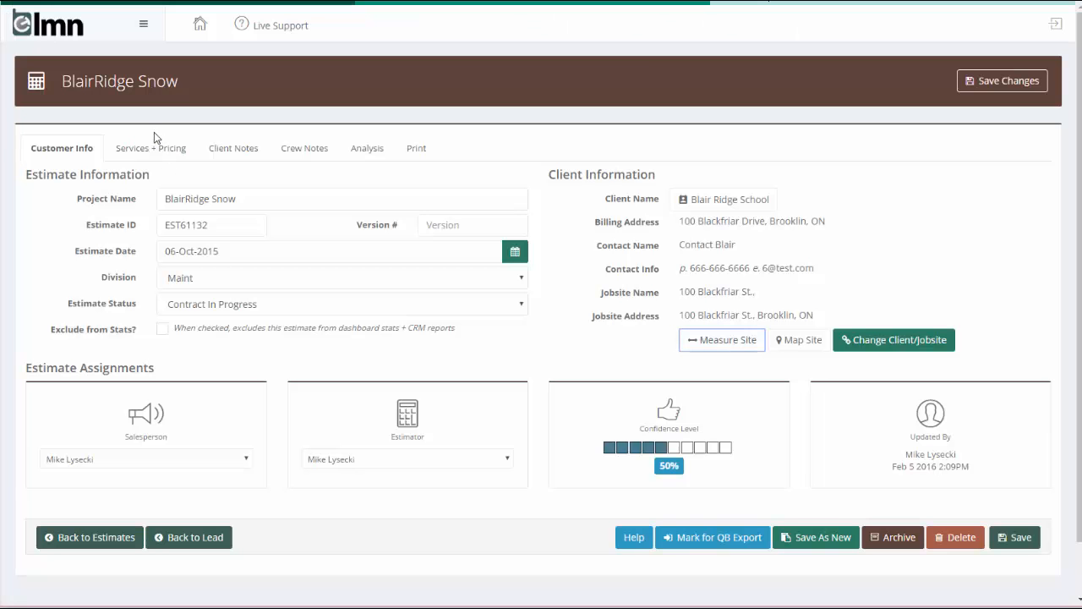
click(155, 149)
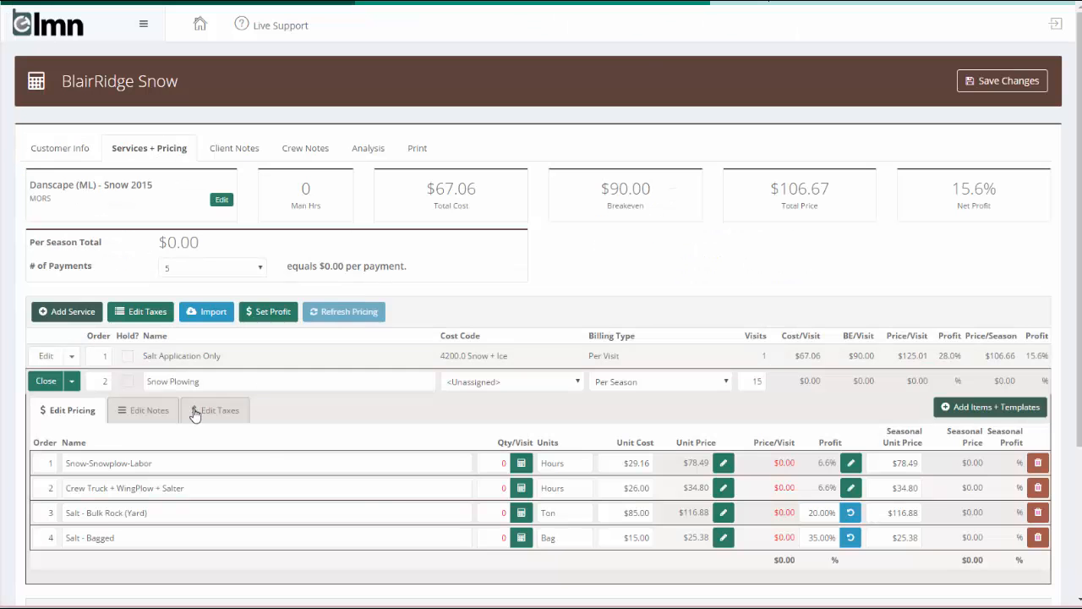
Calculate the Snow-Snowplow-Labor hours per visit for 2.4 acres, and set the Crew Truck + WingPlow + Salter quantity to 3 hours
click(521, 462)
click(364, 178)
text(2.4)
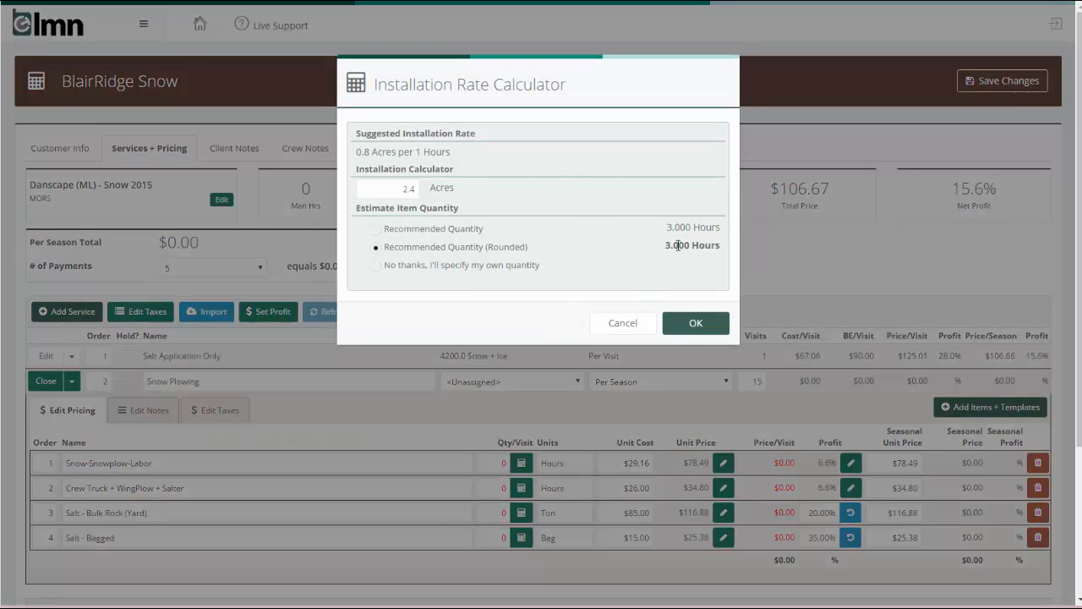
click(690, 319)
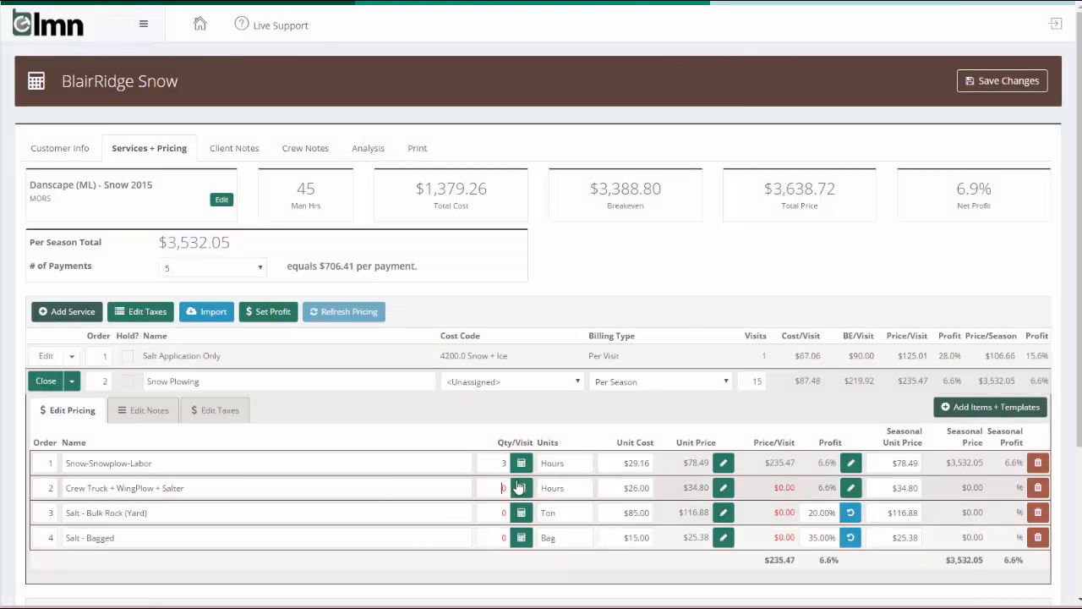
text(3)
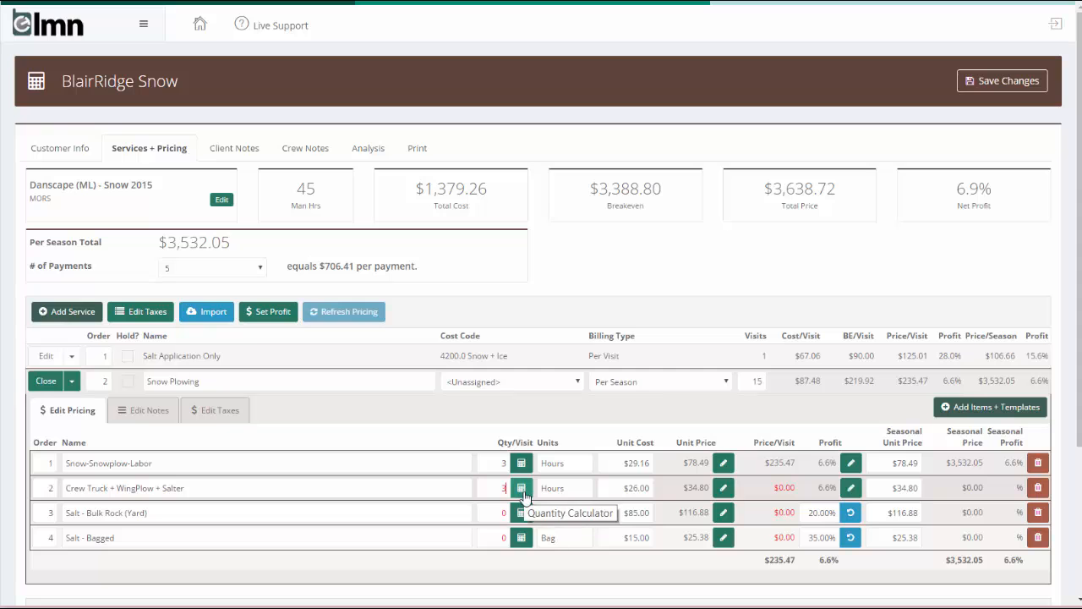
Calculate the Salt - Bulk Rock (Yard) quantity per visit for 2.4 acres, using the rounded recommendation of 1.25 tons
click(521, 512)
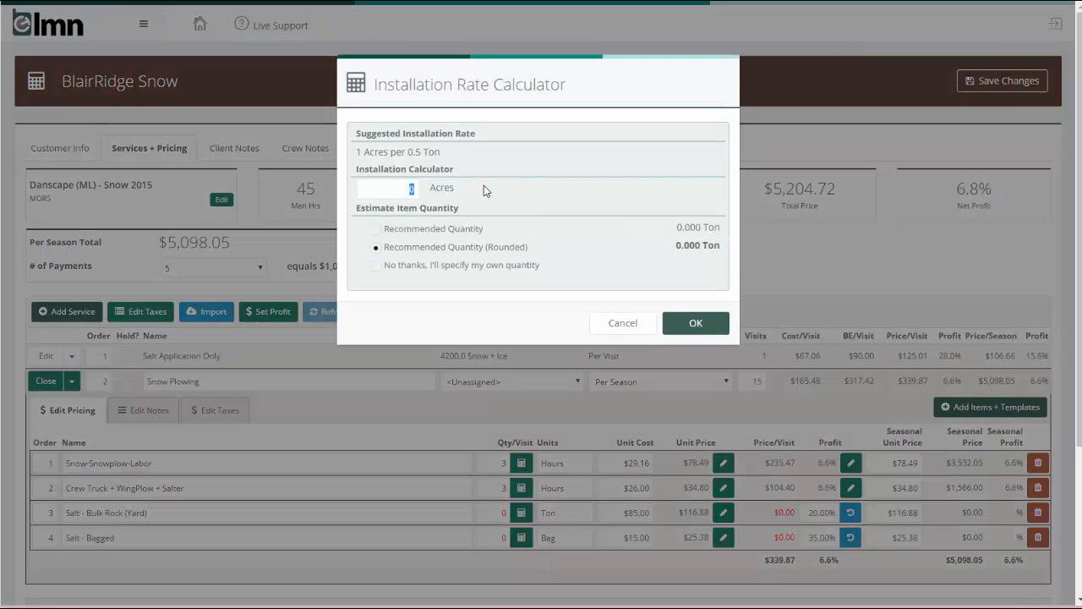
text(2.4)
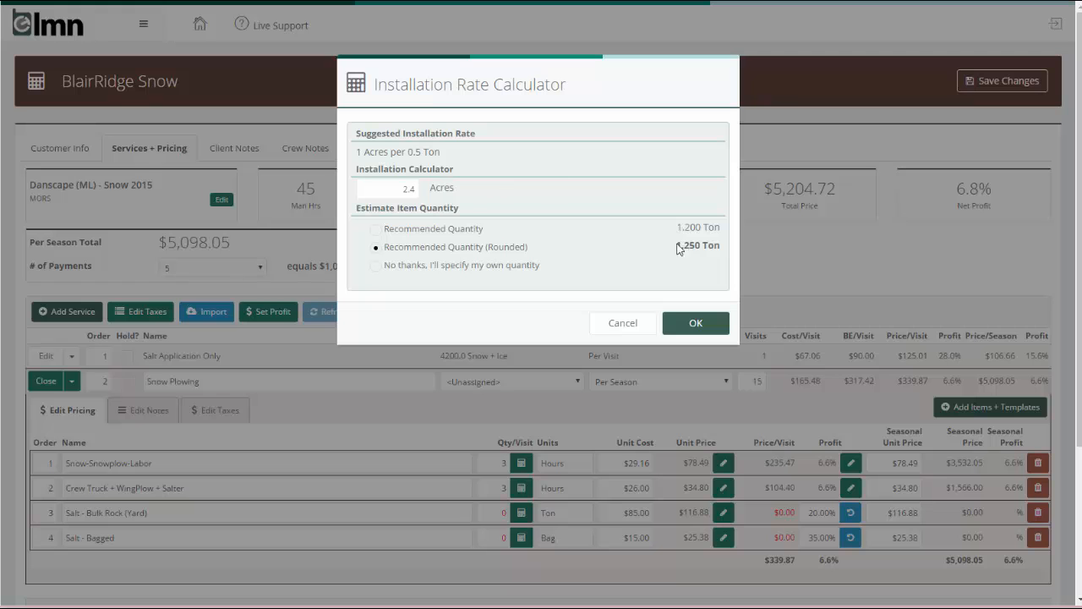
click(695, 323)
Use the installation rate calculator to set the Salt - Bagged quantity per visit to the rounded 0.25 bag
click(521, 537)
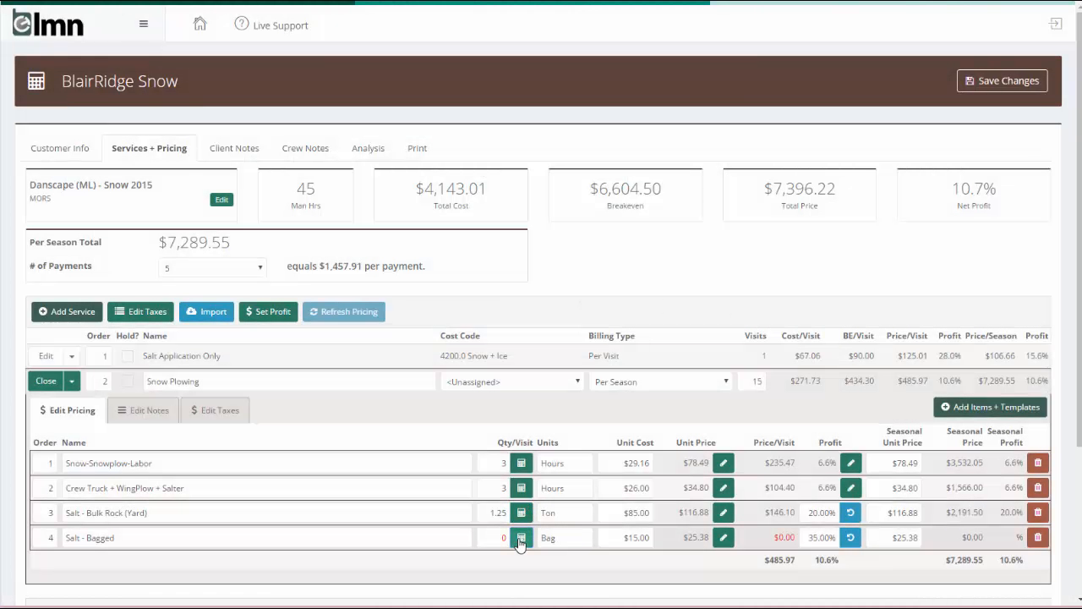
click(394, 187)
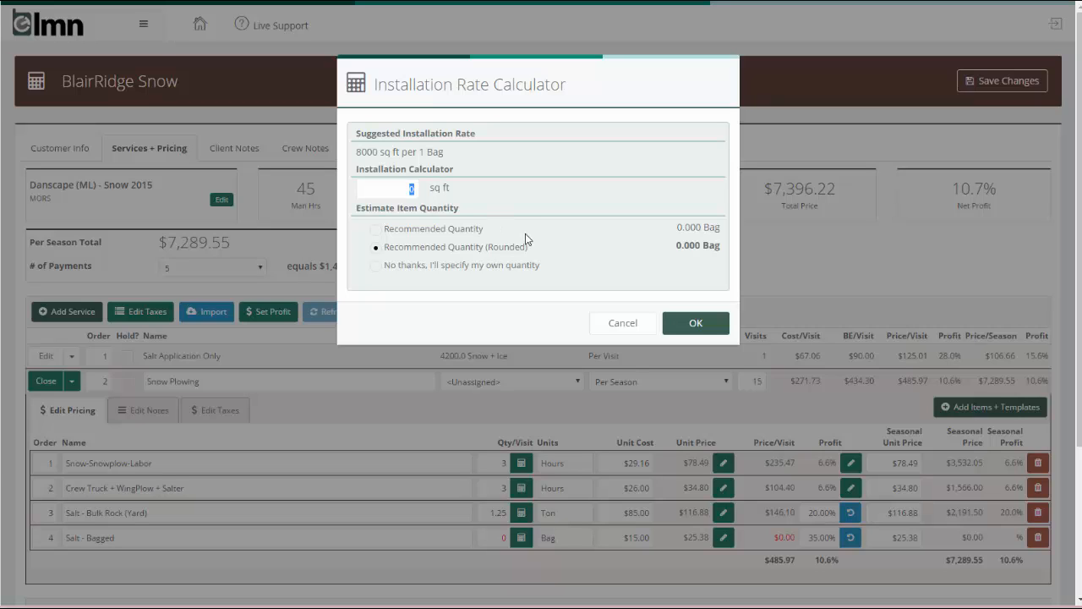
text(250)
click(695, 324)
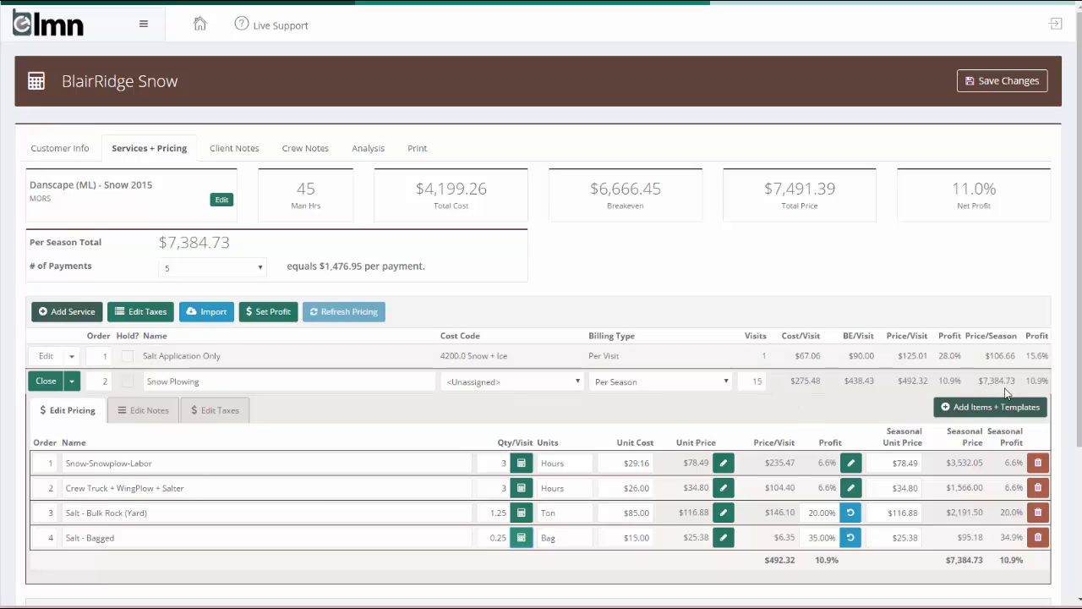
Change the Snow Plowing service's billing type to Per Visit and save the estimate
click(683, 381)
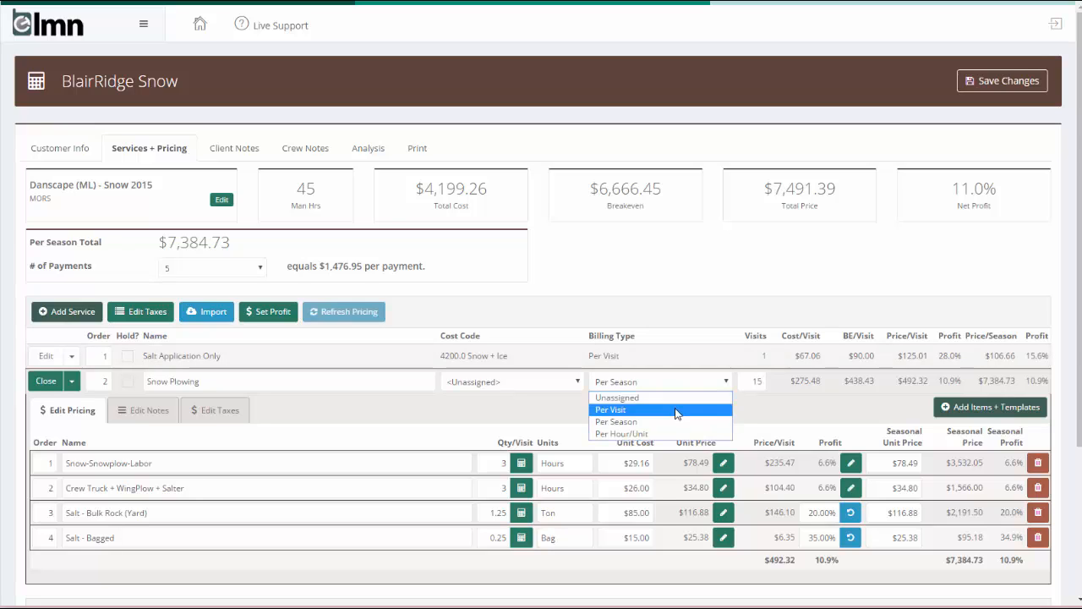
click(677, 410)
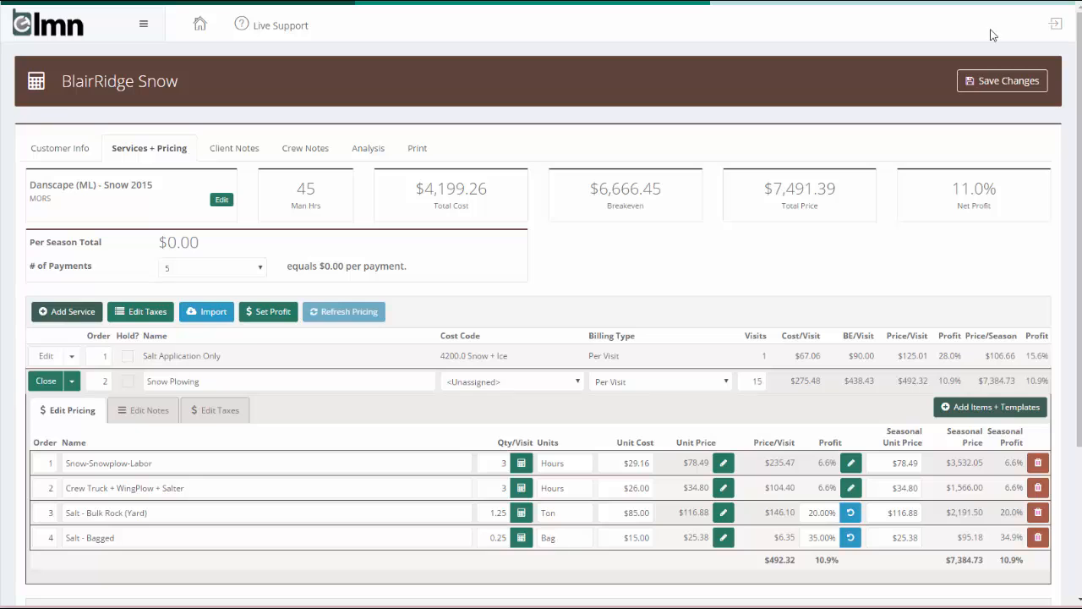
click(972, 80)
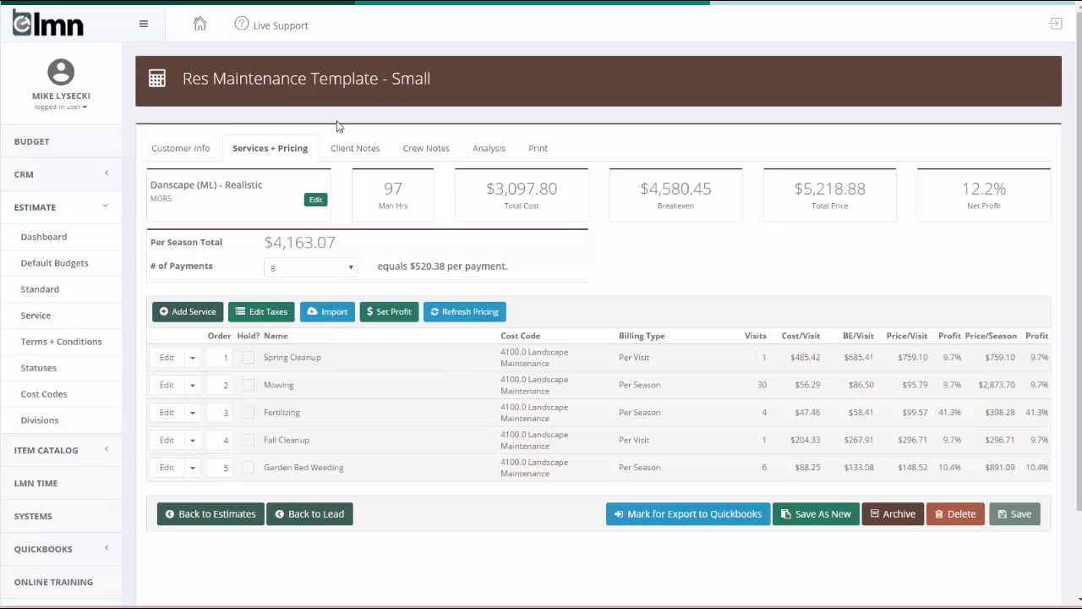
Examine the customer information of Res Maintenance Template - Small, especially how its project name is written
click(188, 148)
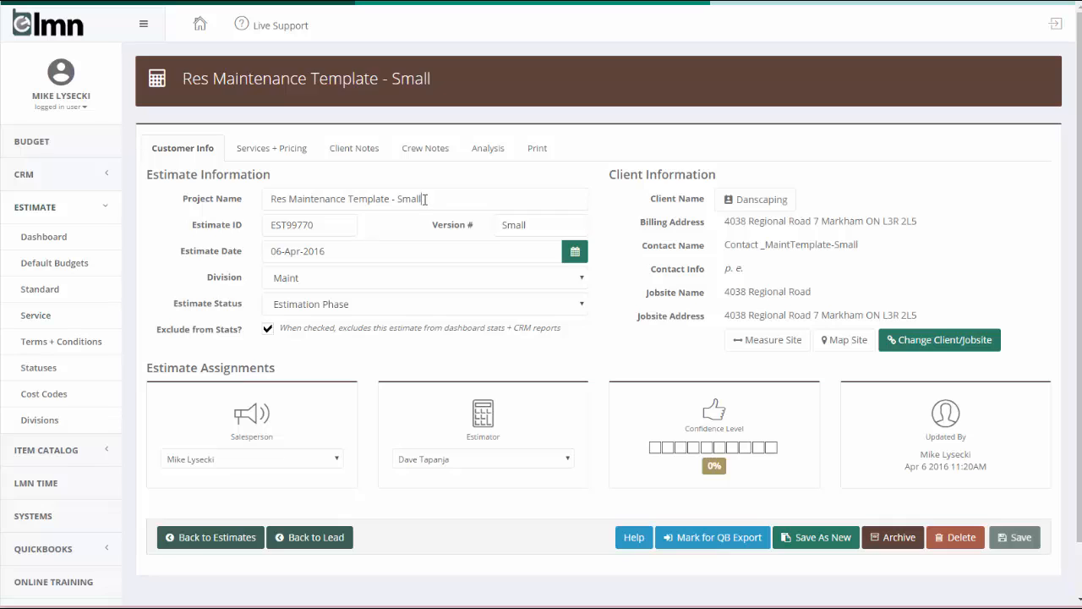
drag(426, 198, 253, 195)
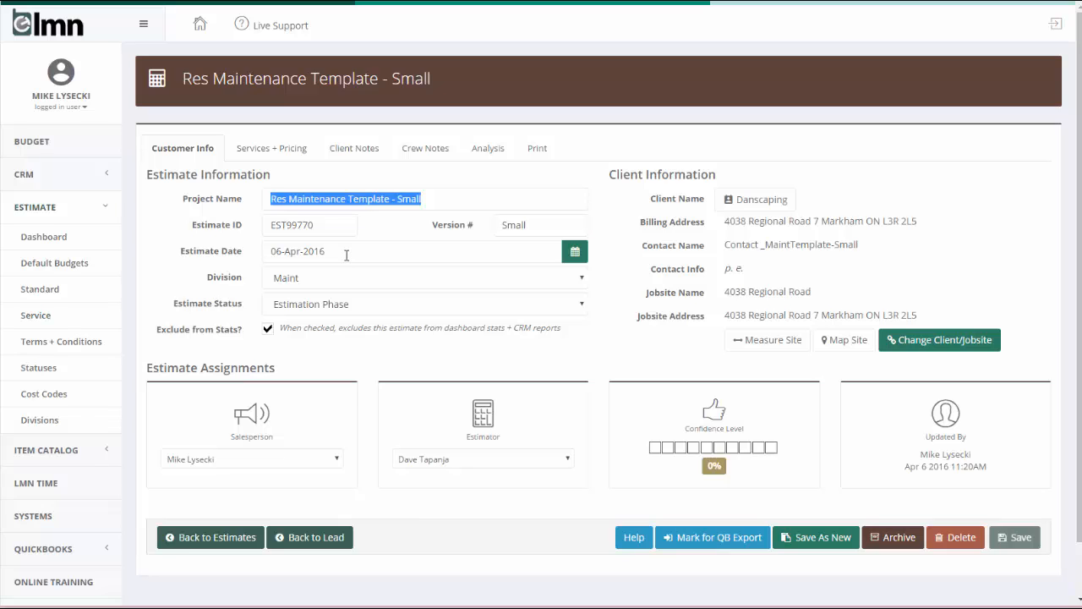
click(289, 199)
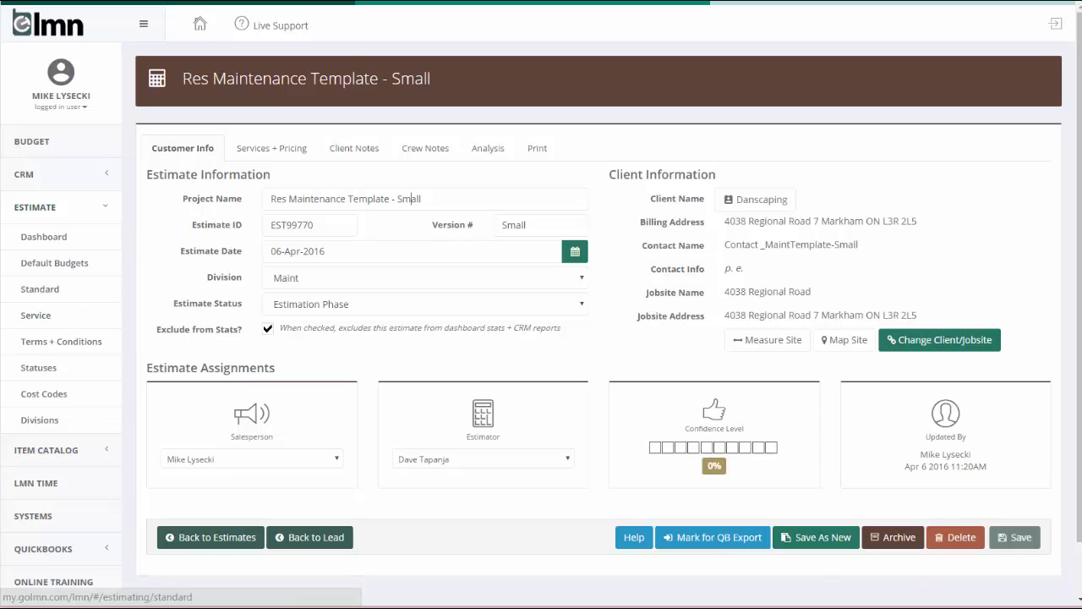
Search the service estimates for "template" and open Res Maintenance Template - Small
click(40, 316)
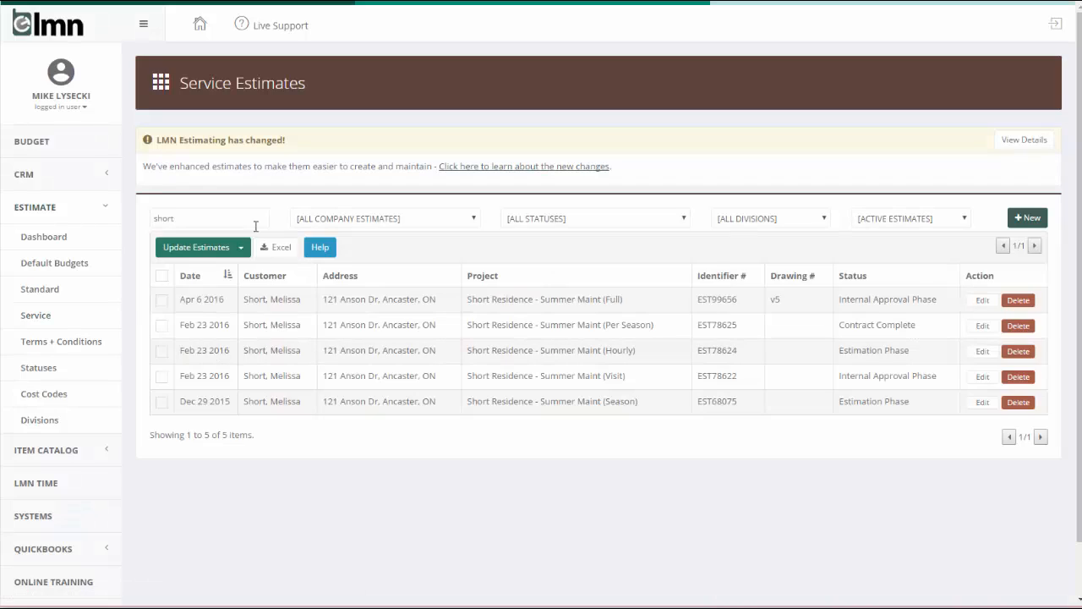
drag(241, 217, 12, 204)
text(template)
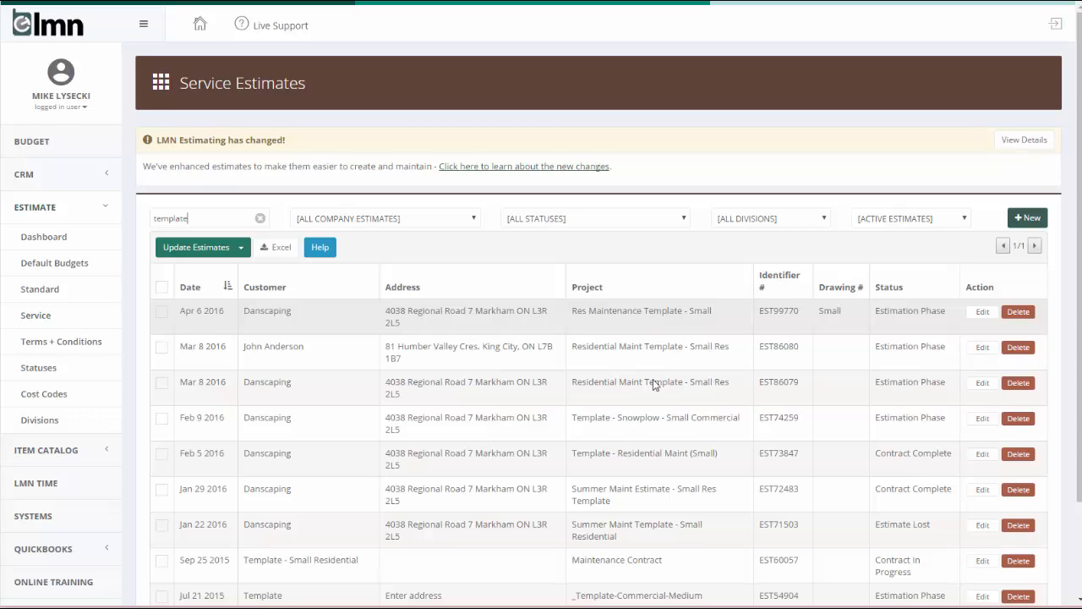
click(639, 309)
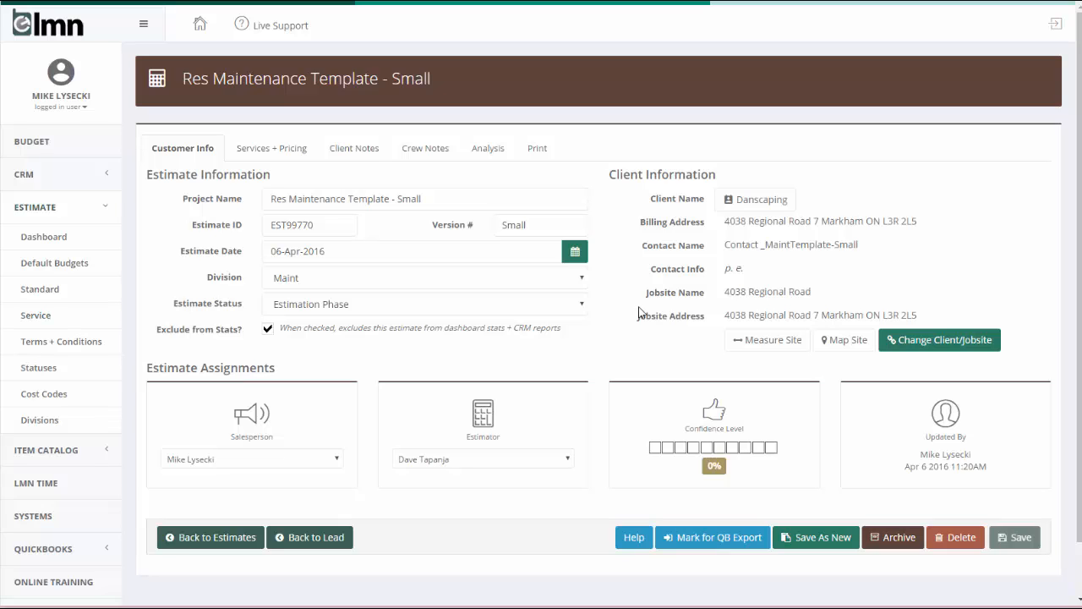
Review the maintenance template's services and pricing, its client notes including Spring Cleanup, and its crew notes
click(272, 150)
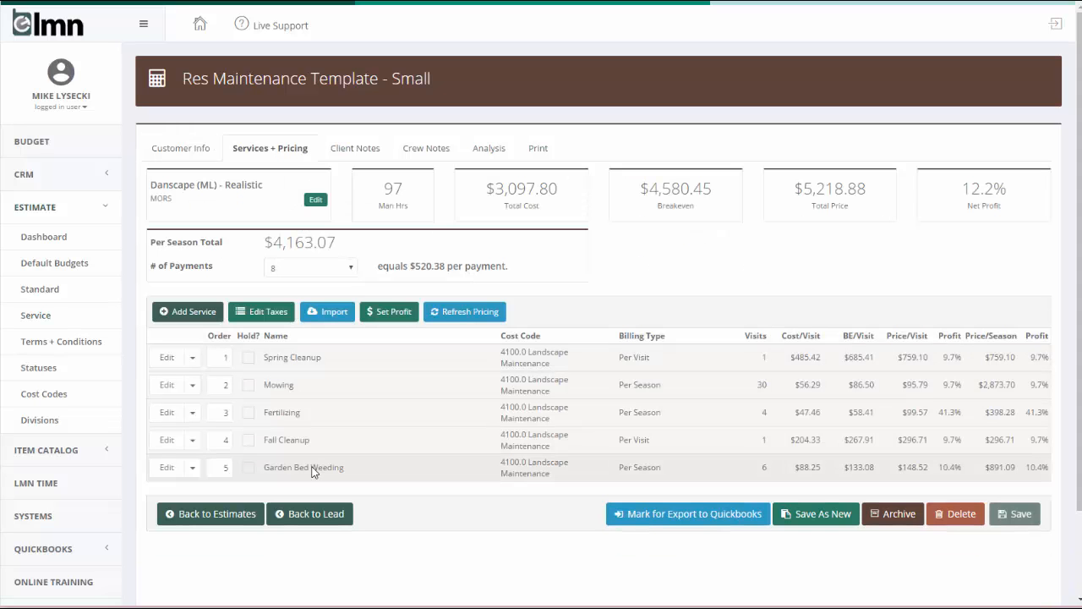
click(361, 149)
click(289, 240)
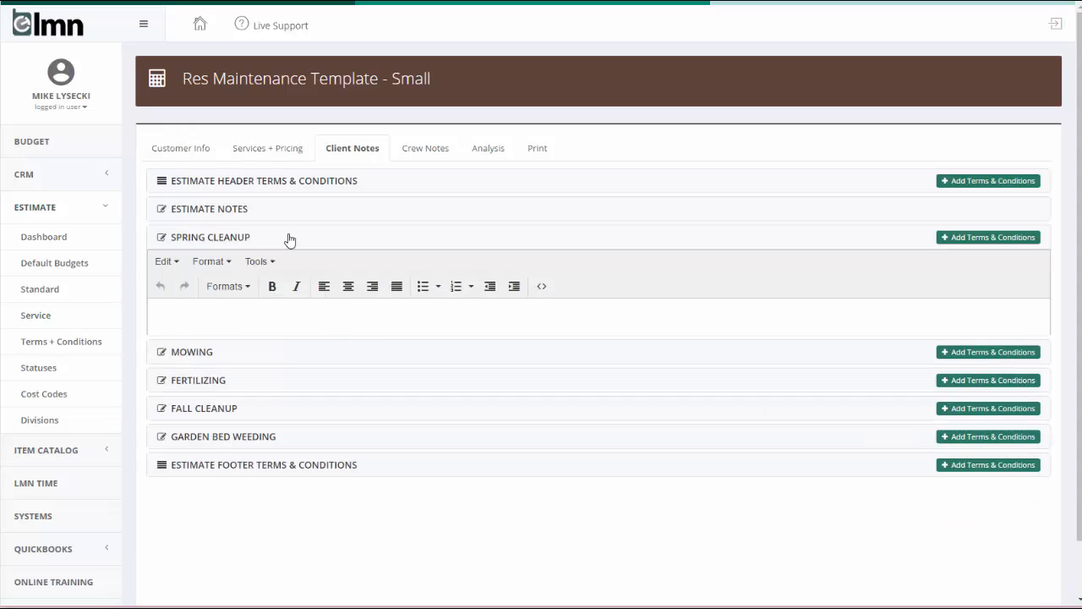
click(435, 151)
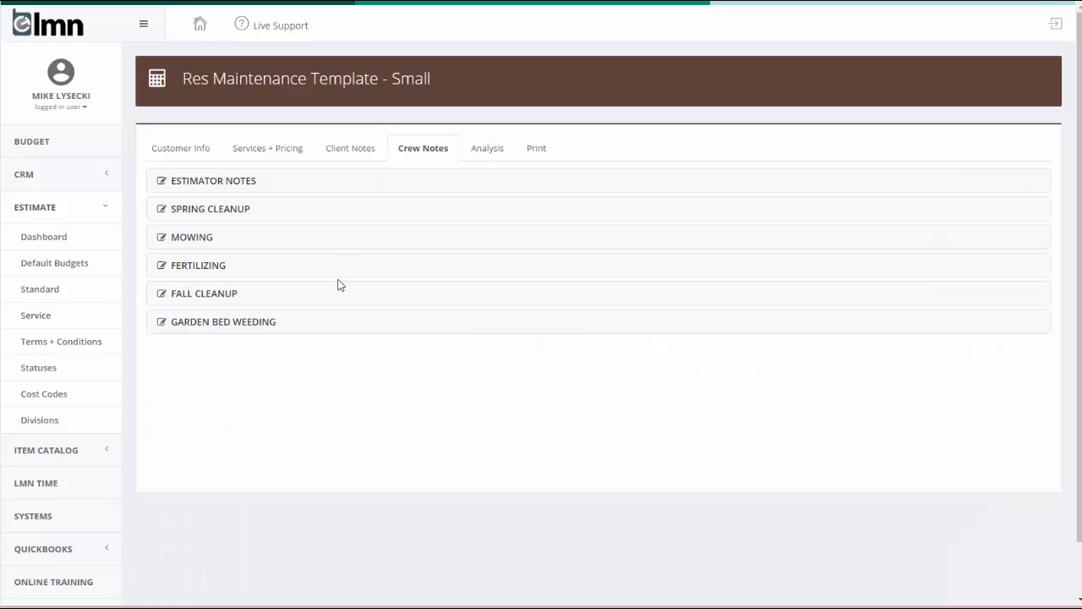
click(252, 151)
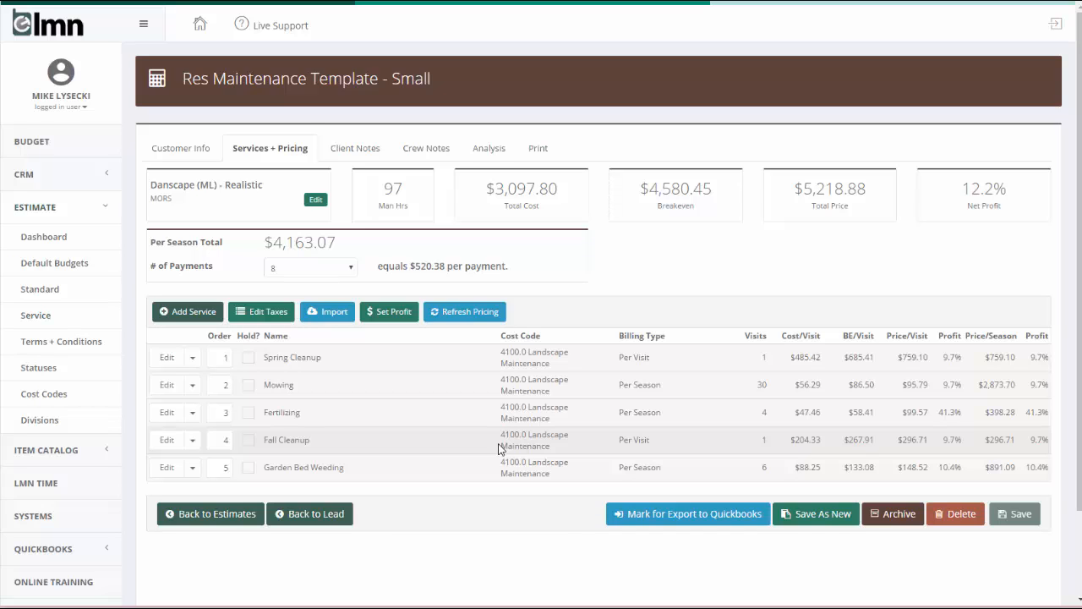
Start saving the maintenance template as a new estimate, with the customer's surname followed by "Summer Maintenance" as the project name
click(184, 148)
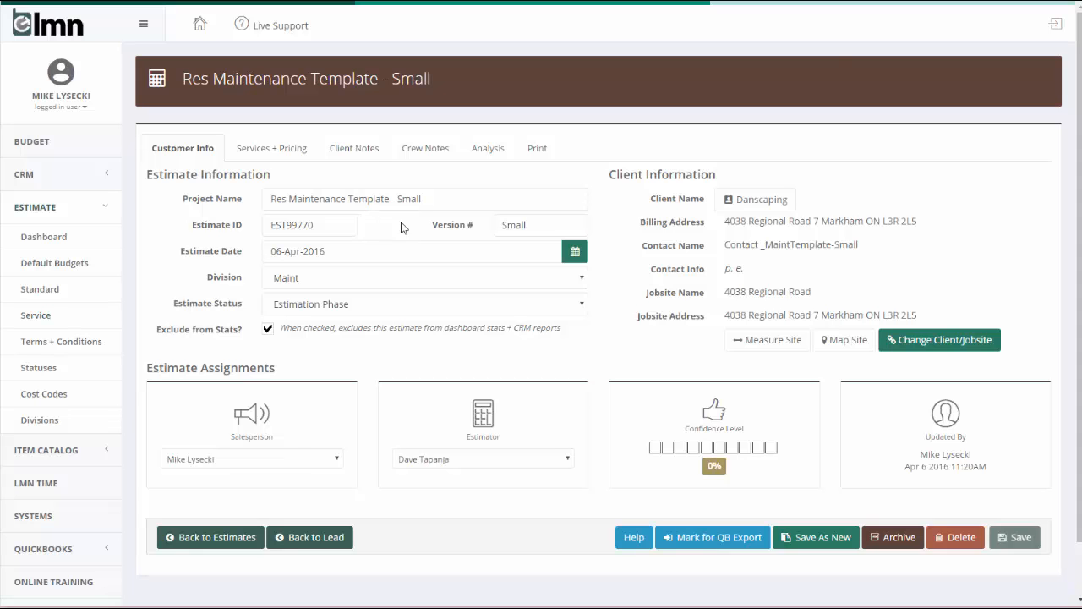
click(818, 538)
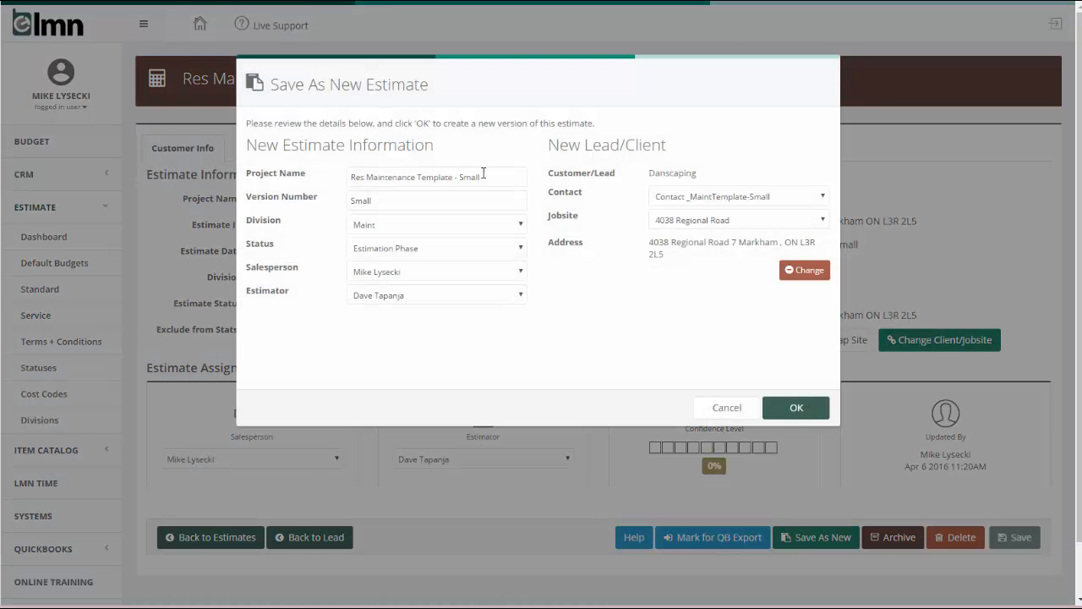
drag(491, 176, 209, 166)
text(Jones Summer Maintenance)
Search for the customer by surname, assign the matching client to the new estimate, and create it
click(804, 270)
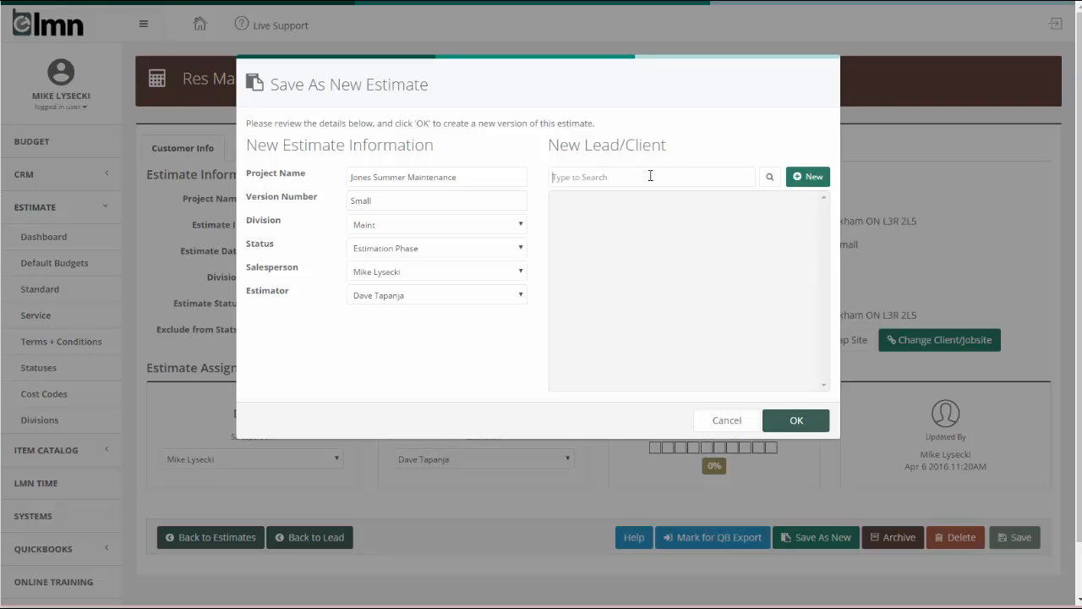
text(jones)
click(771, 177)
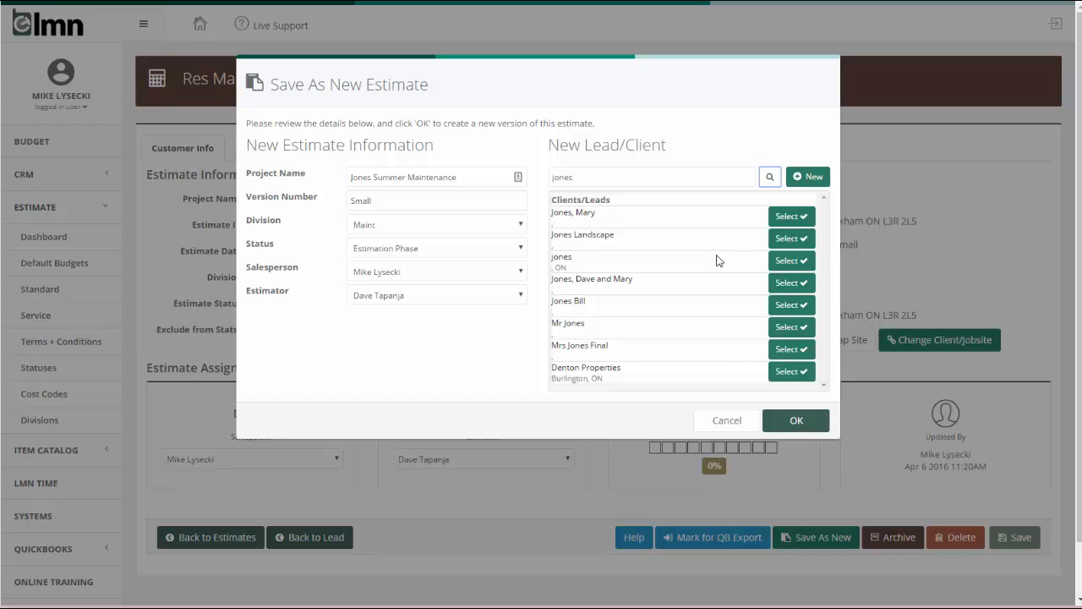
click(791, 306)
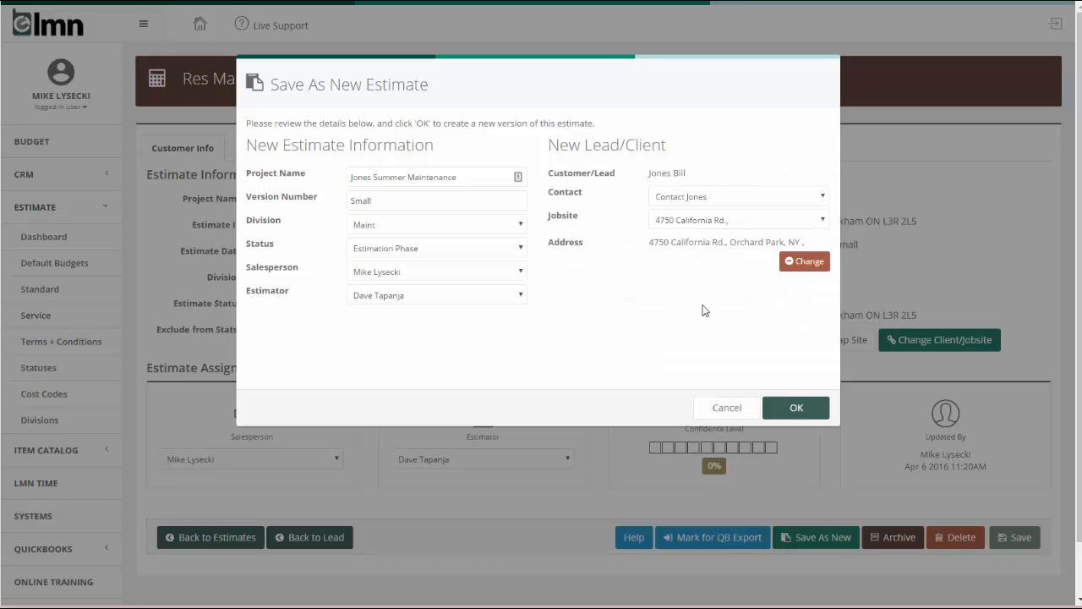
click(796, 403)
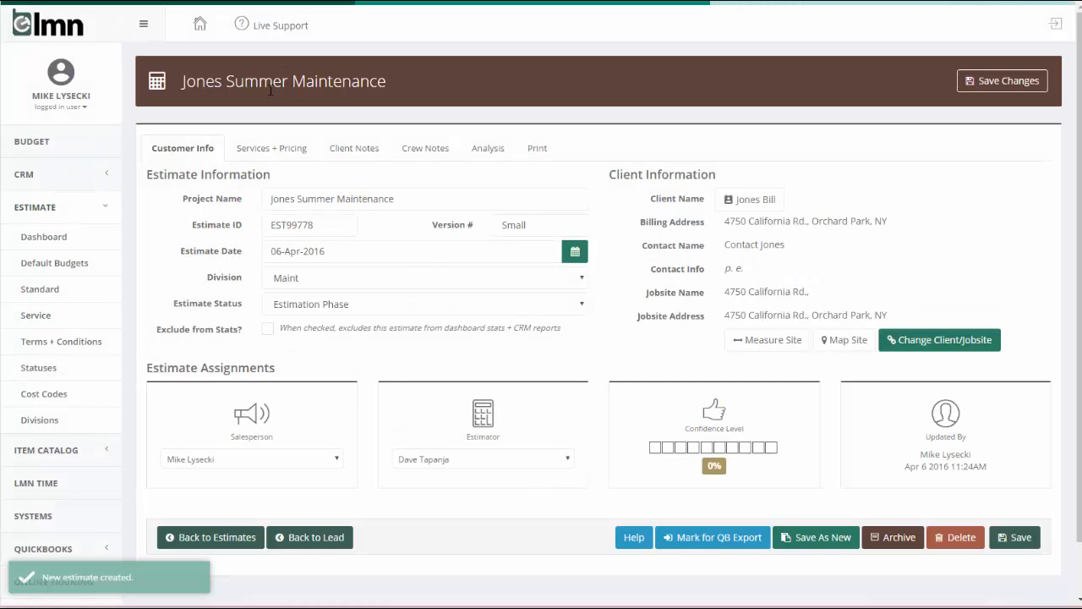
Review the Spring Cleanup service's pricing items in the new estimate and close the service
click(264, 154)
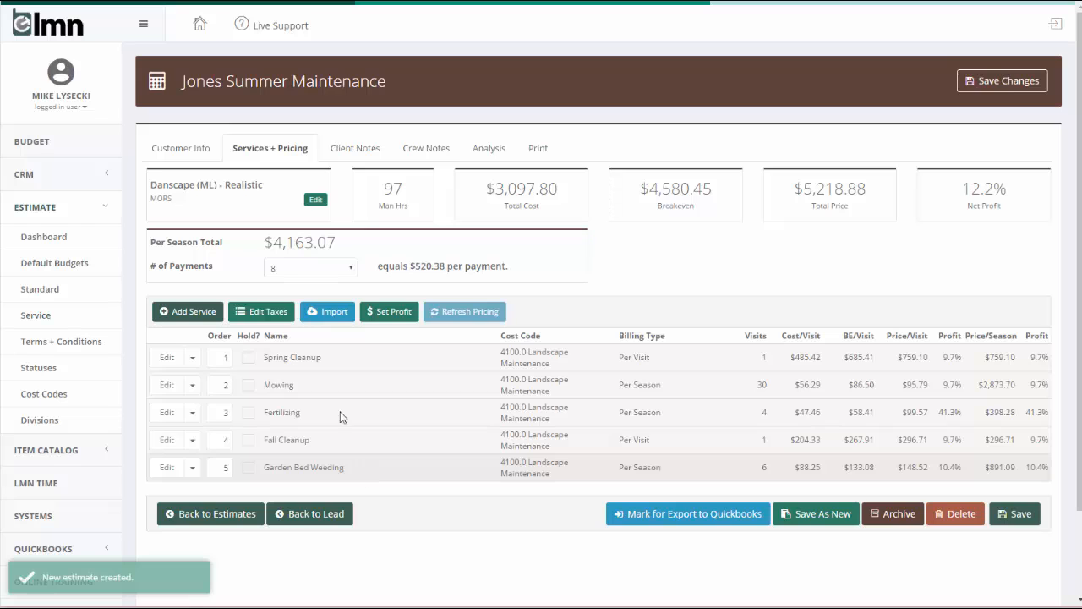
click(313, 359)
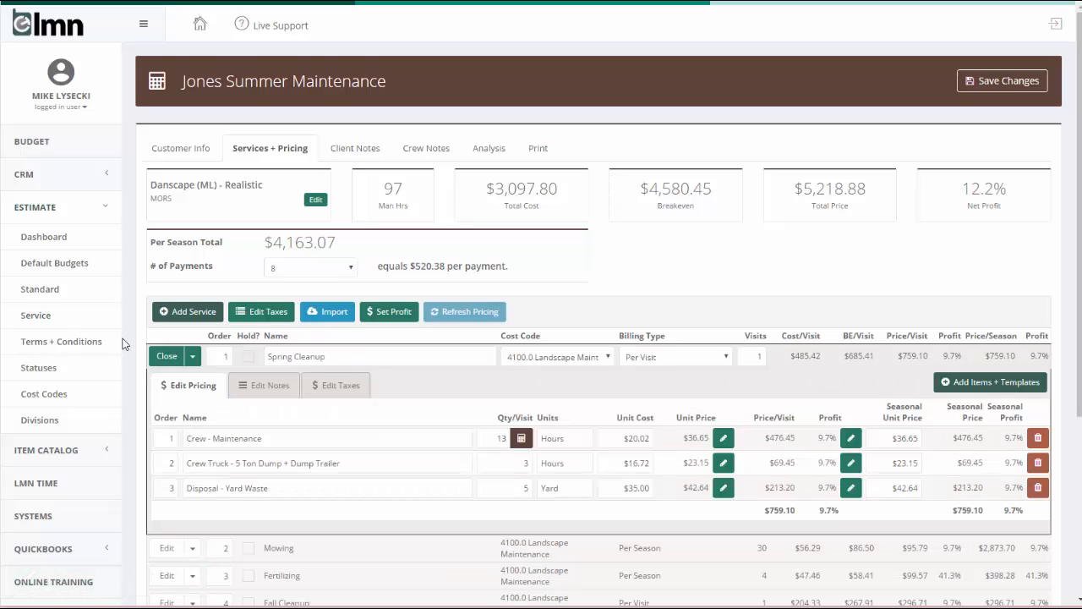
click(166, 356)
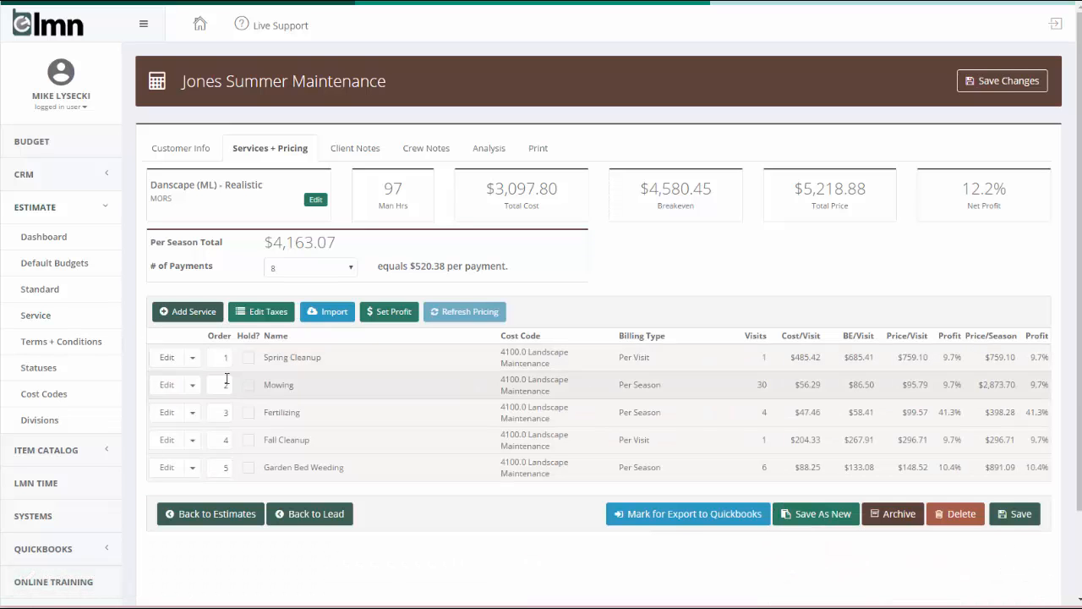
Set the Mowing service's Crew - Maintenance quantity to 2.2 hours per visit, after trying 1.8 hours
click(168, 386)
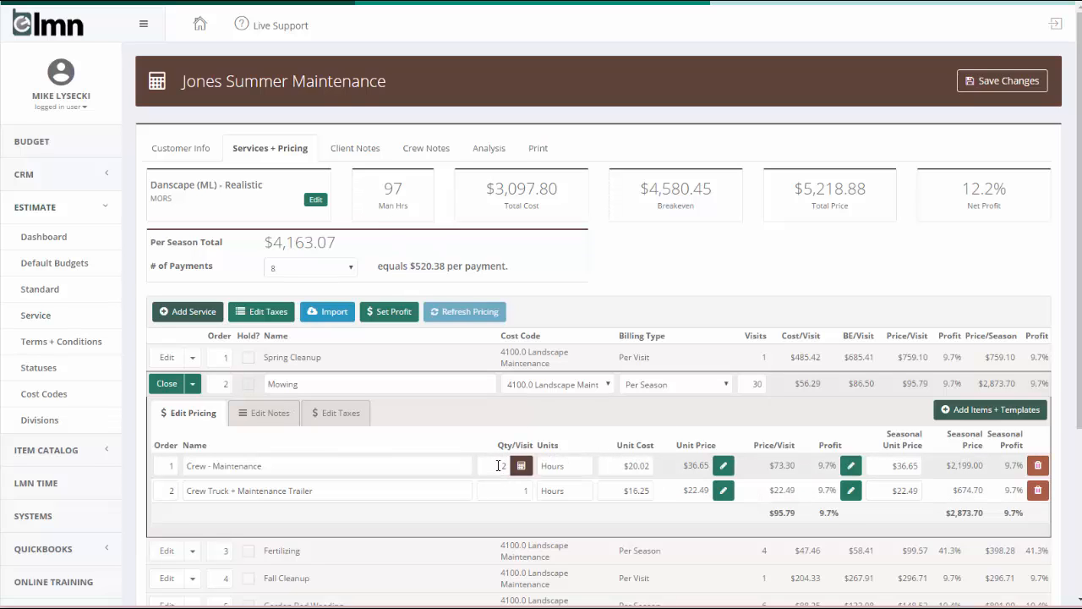
double_click(501, 465)
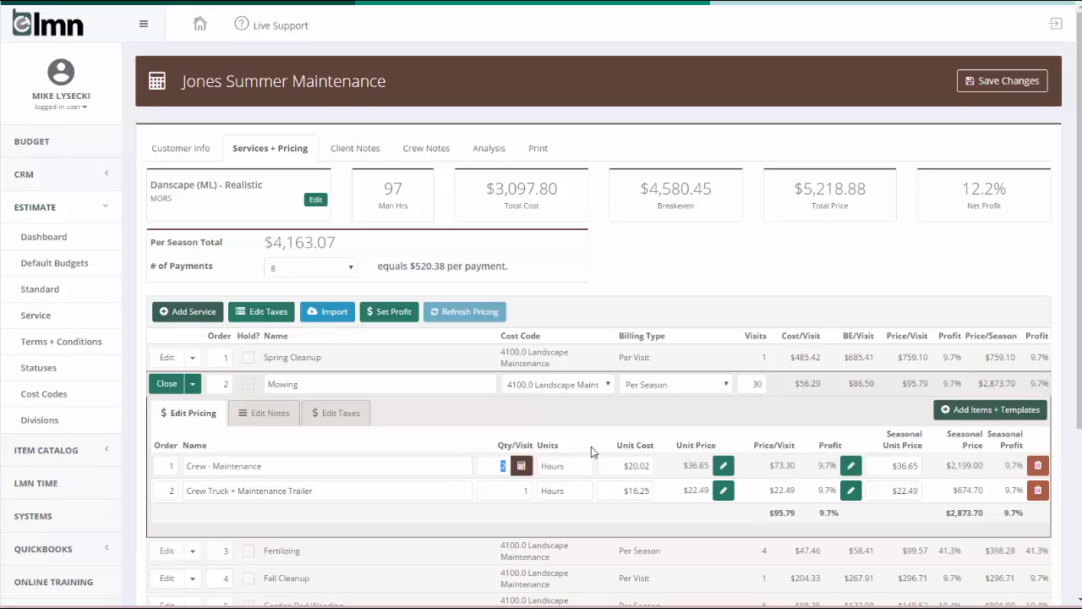
text(1.8)
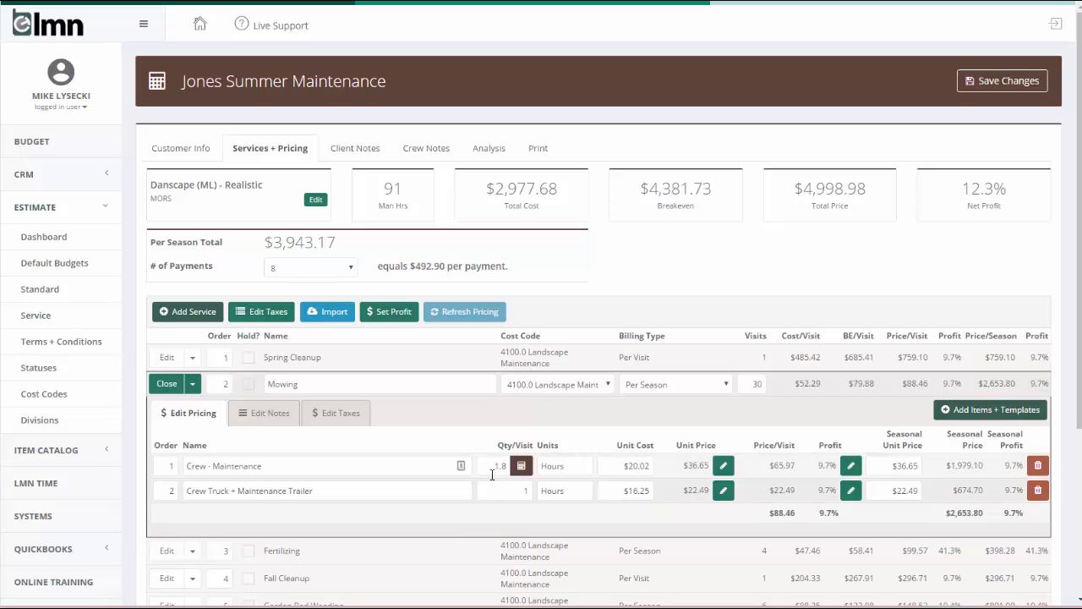
double_click(495, 466)
text(2.4)
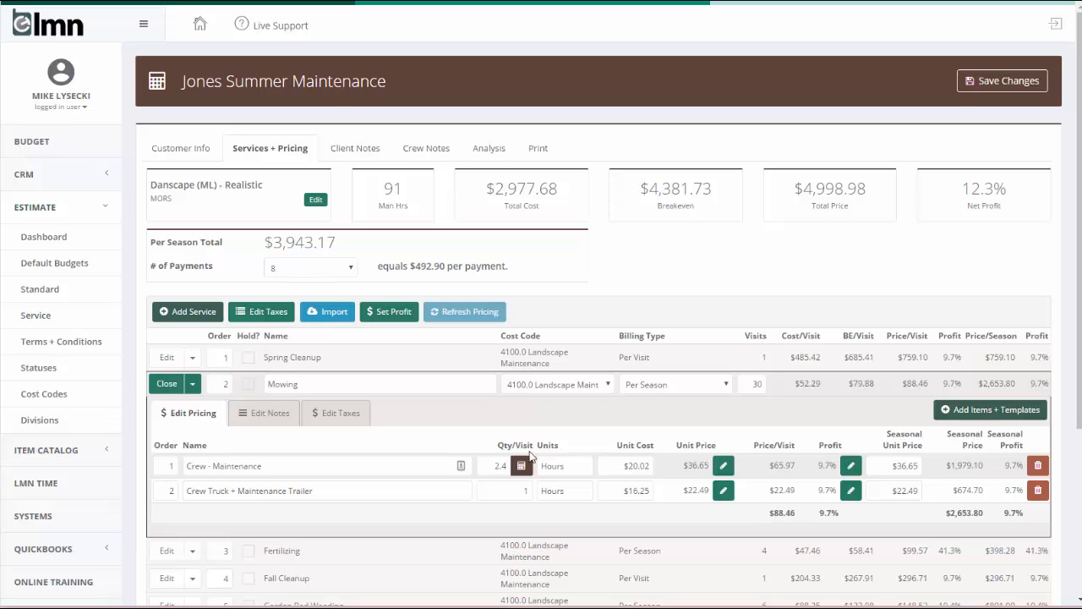
key(BackSpace)
text(2)
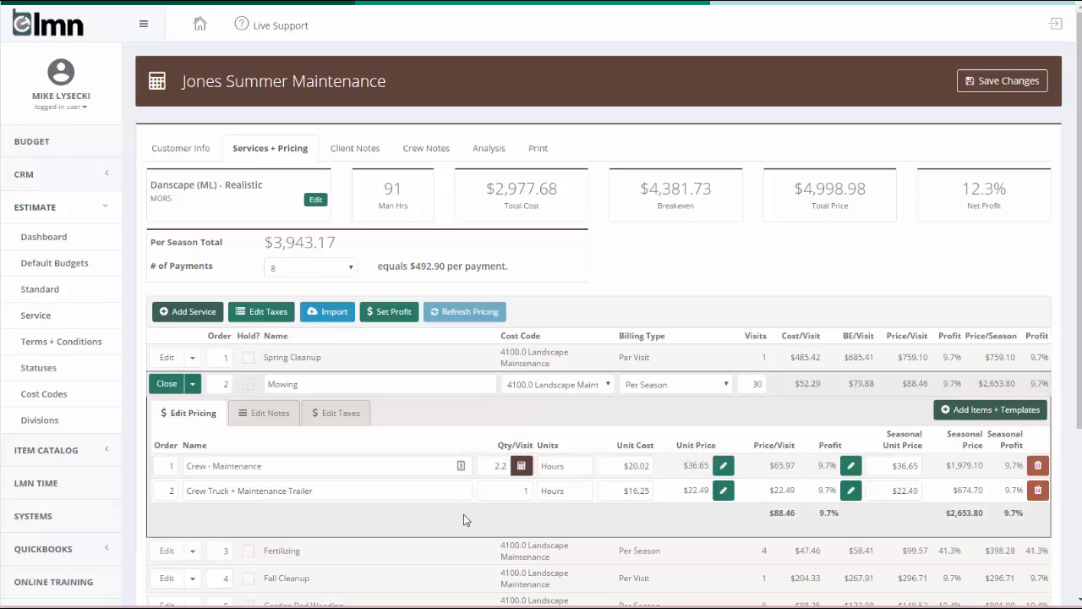
Review the Fertilizing service's pricing items and close the service
click(167, 550)
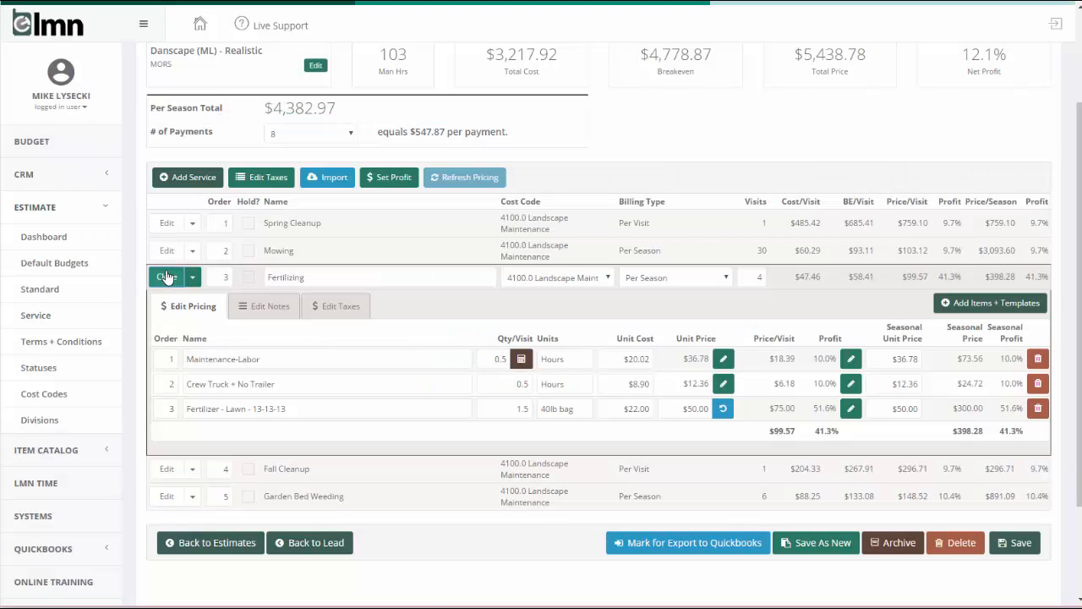
click(172, 273)
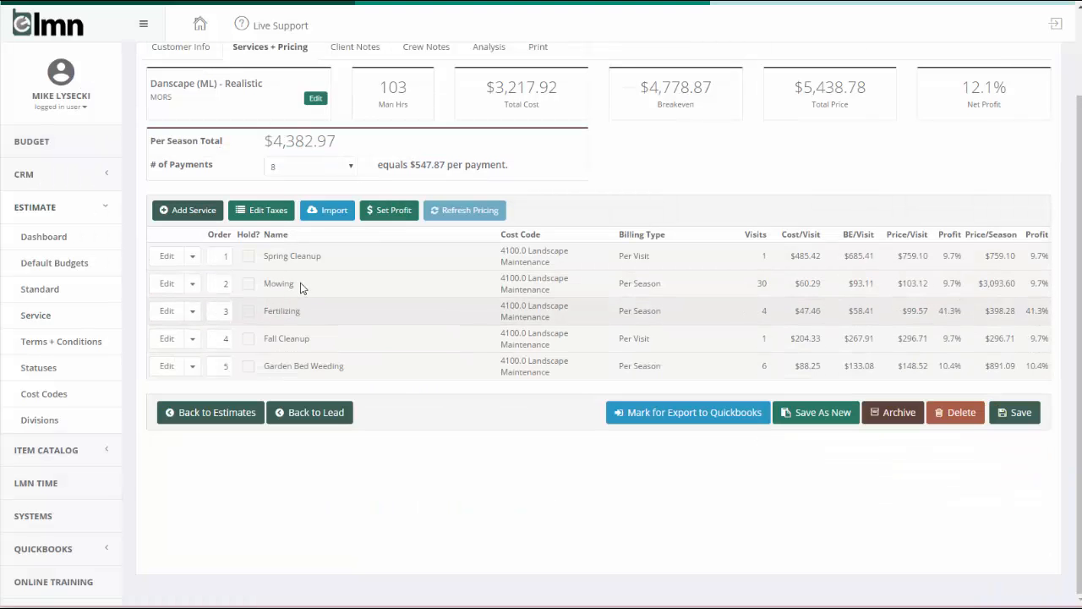
scroll(401, 392, up, 2)
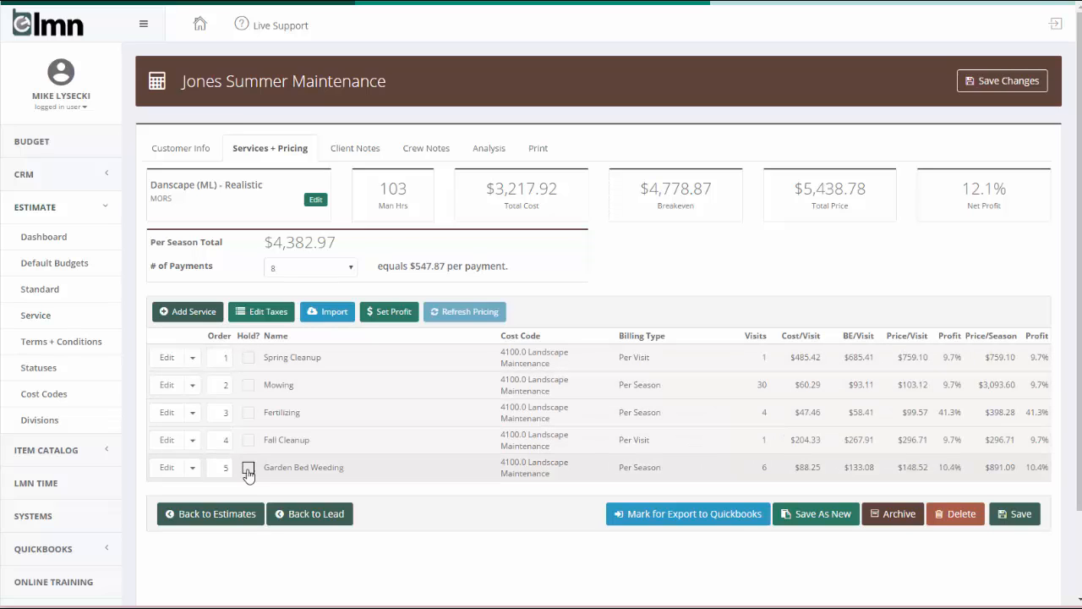
Put the Fertilizing service on hold and release it repeatedly to compare the estimate's totals with and without it
click(248, 413)
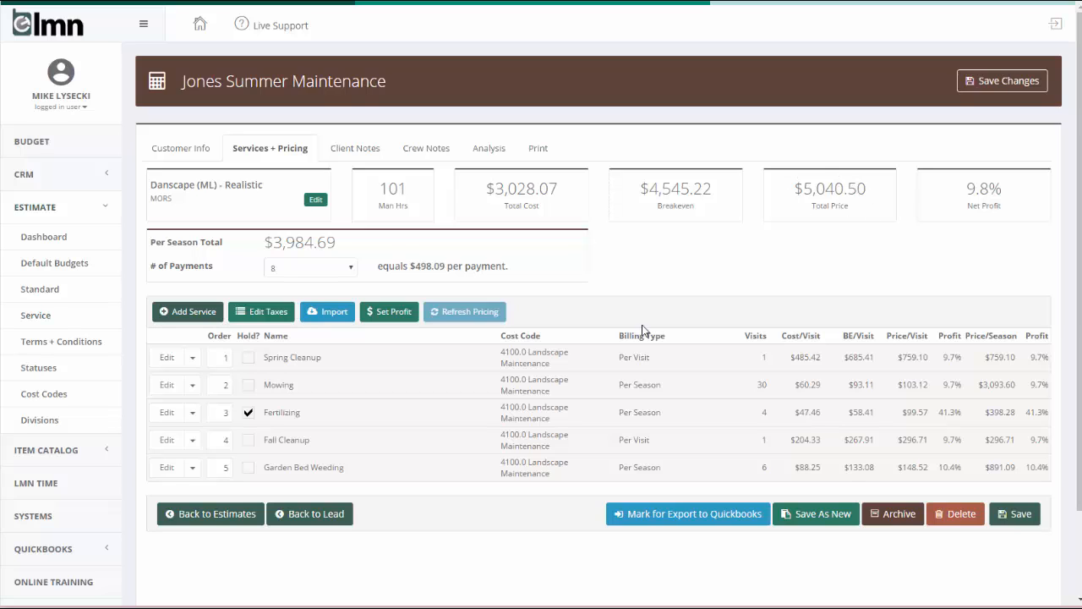
click(248, 415)
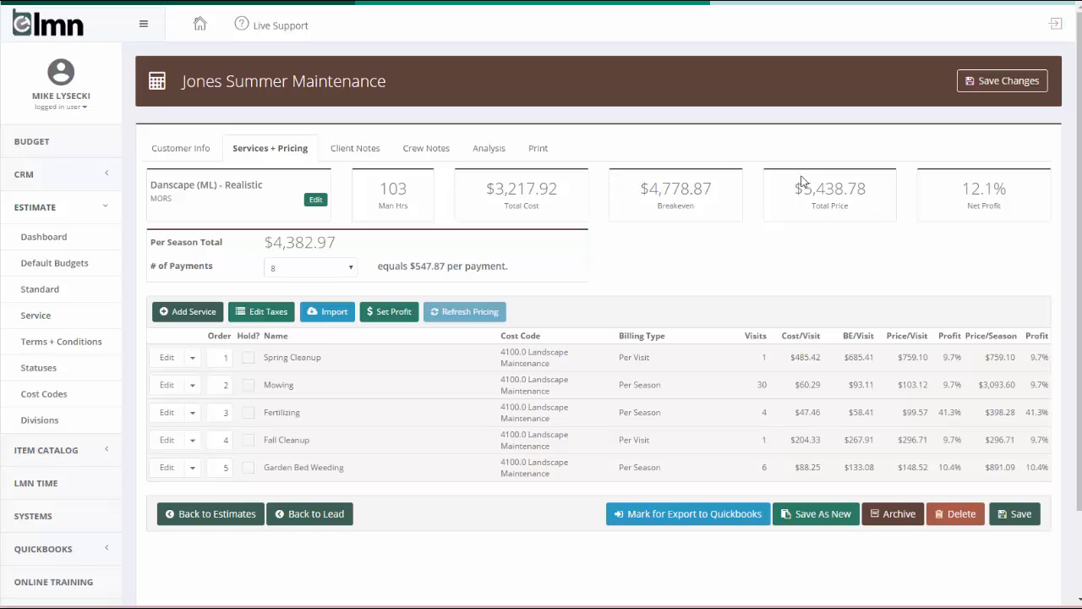
click(249, 413)
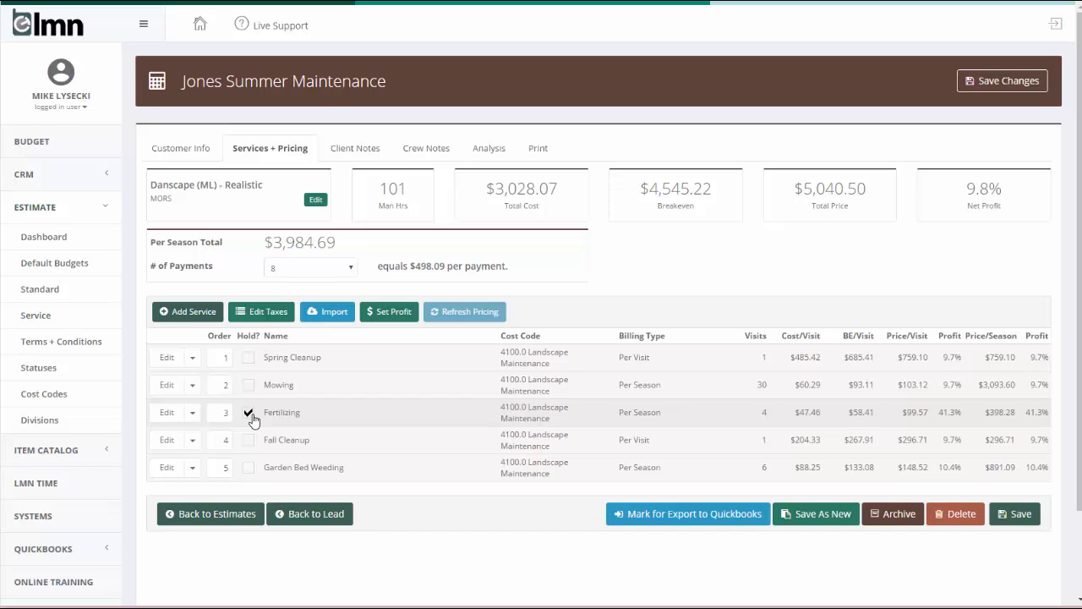
click(250, 415)
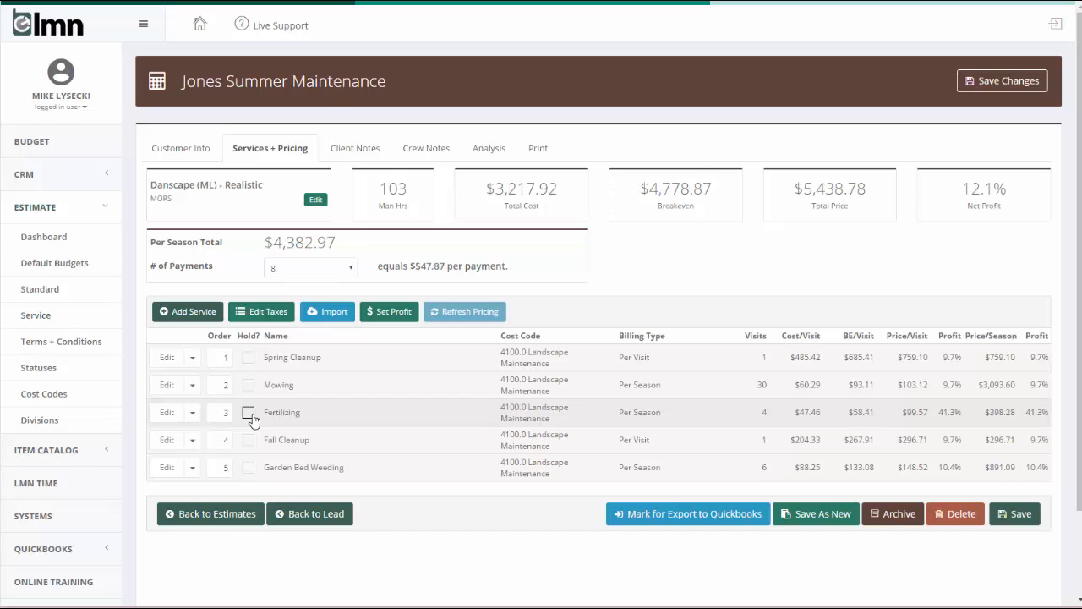
click(249, 414)
click(249, 414)
Switch the hold on the Garden Bed Weeding service on and off to compare the season price
click(247, 470)
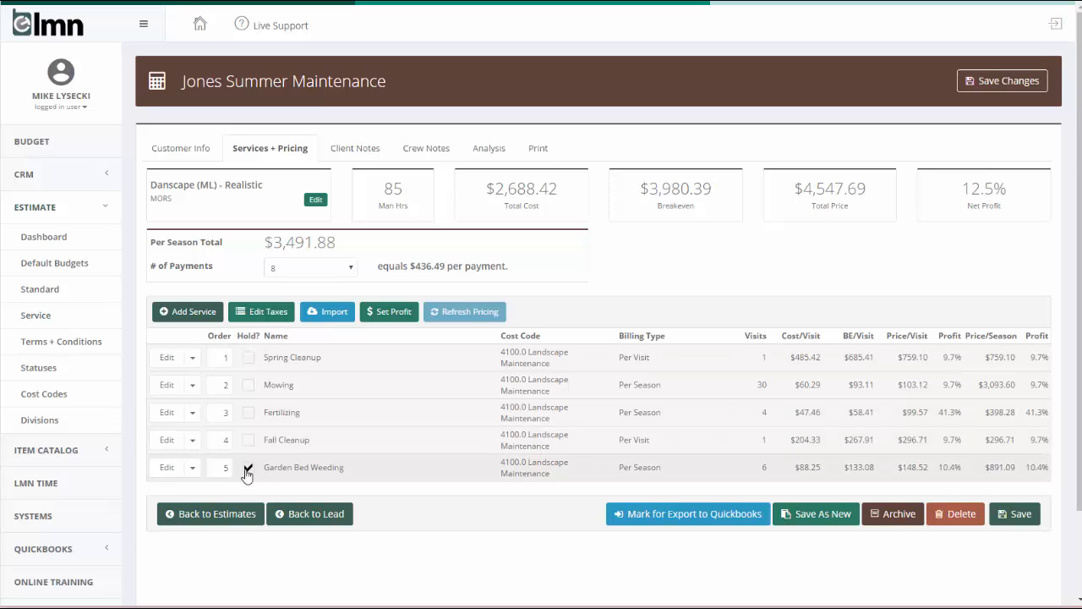
click(248, 470)
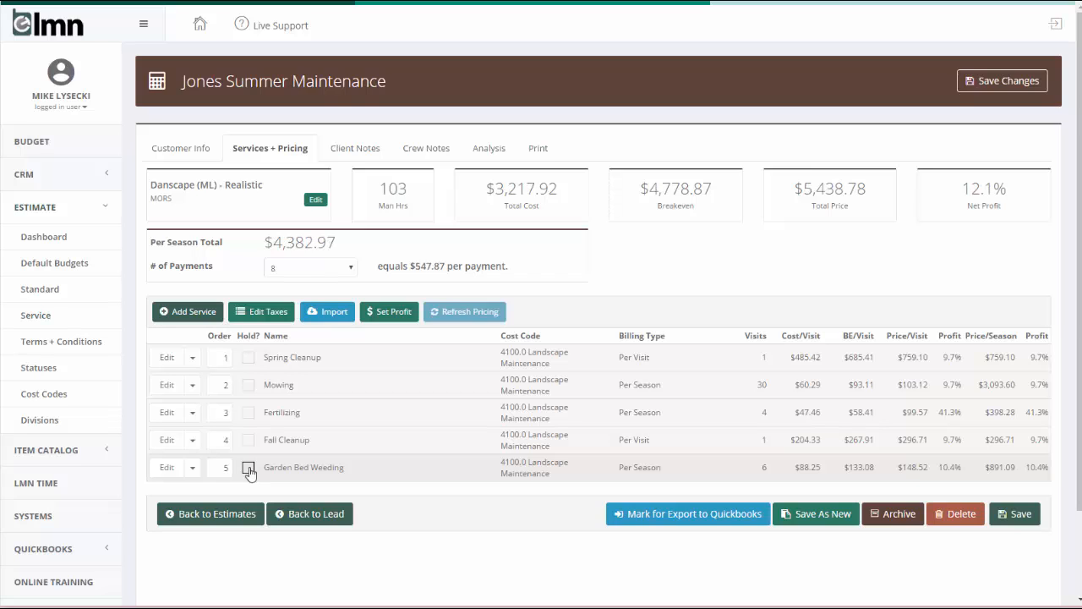
click(249, 470)
click(249, 470)
click(248, 470)
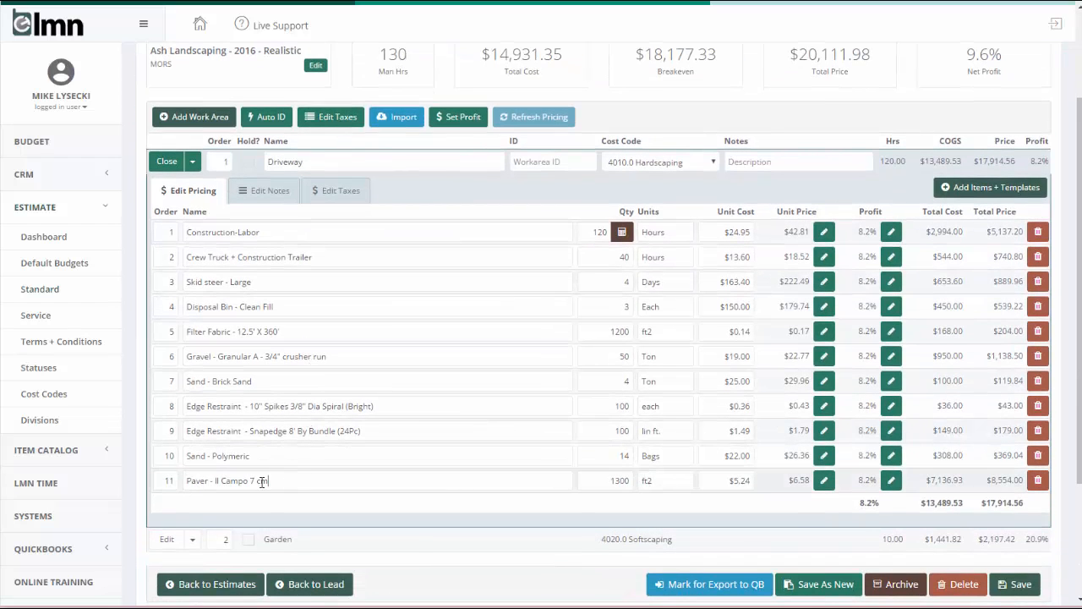
Examine the Paver - Il Campo 7 cm line and its unit cost in the Driveway work area, and close the area
triple_click(262, 480)
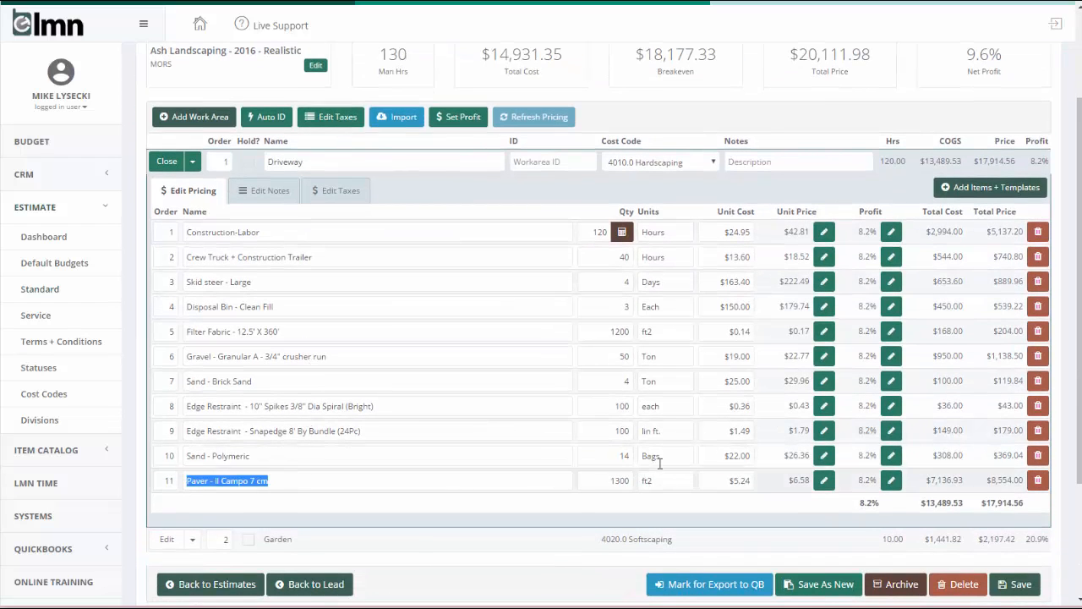
click(725, 480)
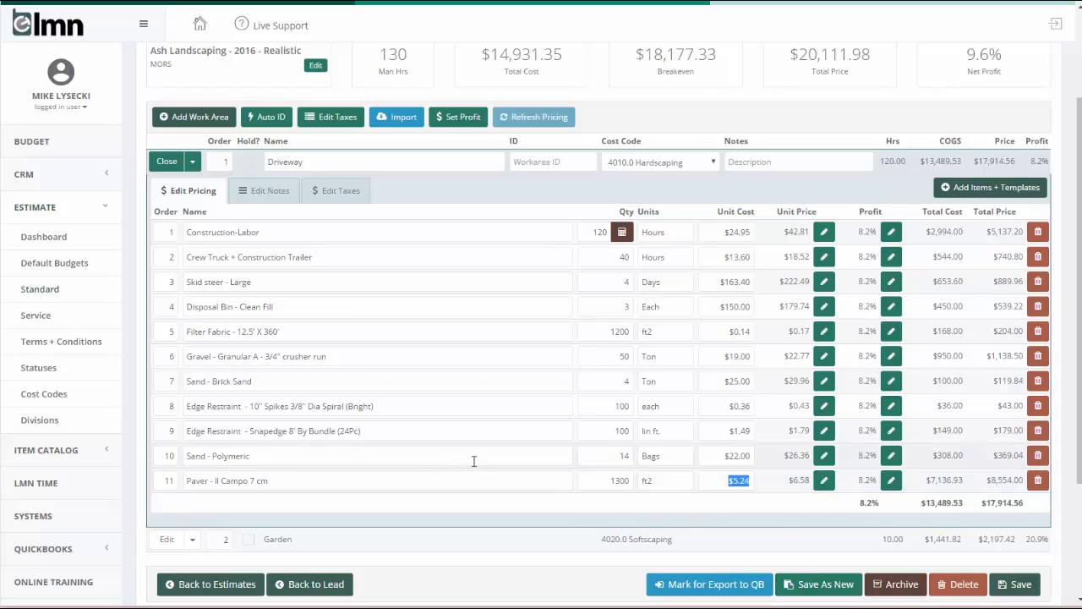
click(167, 161)
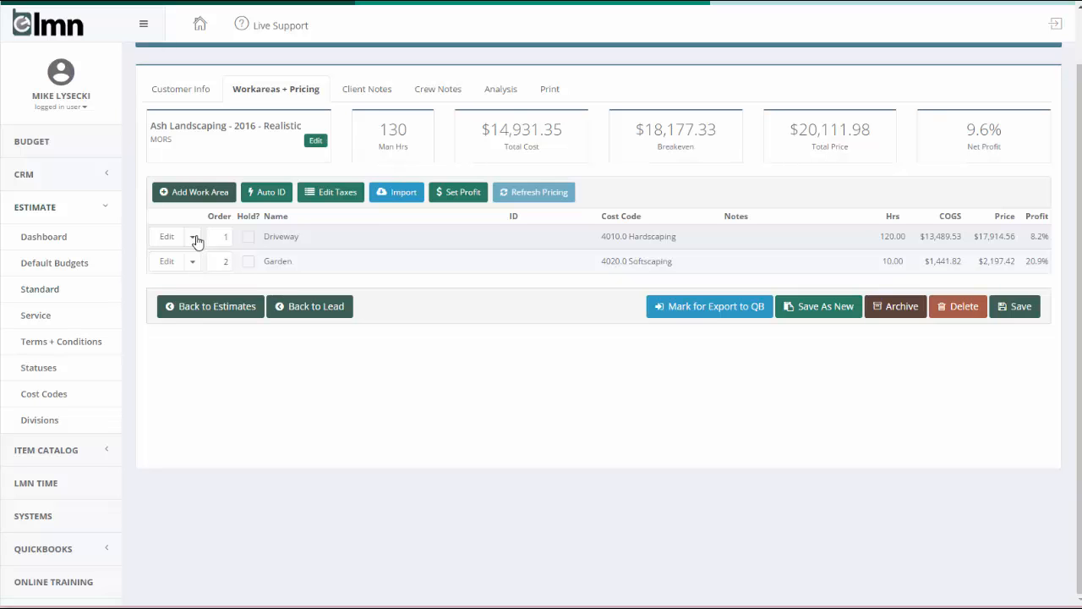
click(162, 238)
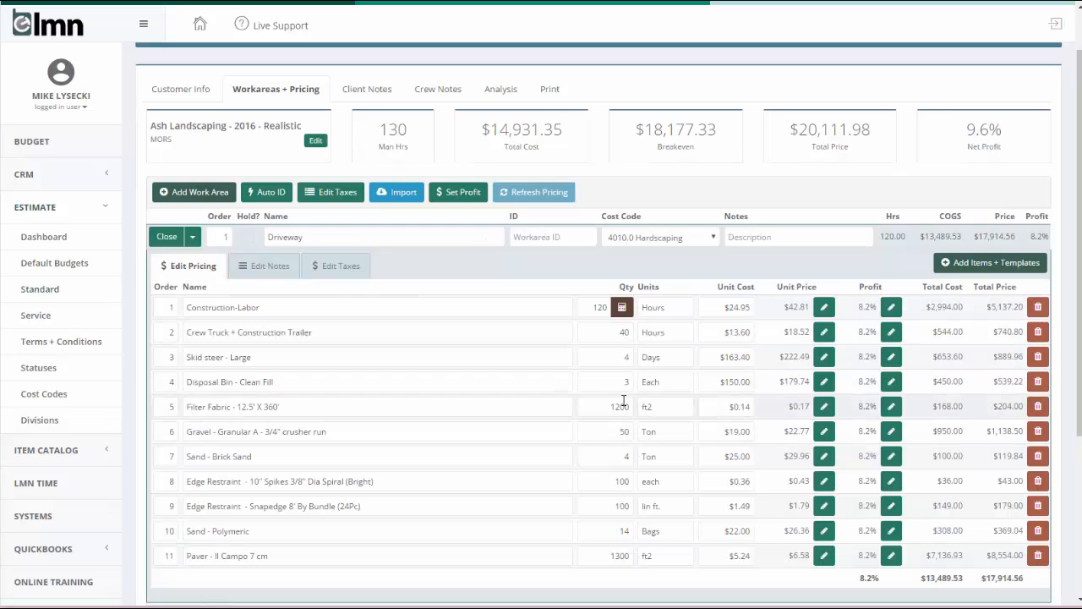
click(168, 239)
Copy the Driveway work area as a new work area named "Driveway - Premium"
click(193, 239)
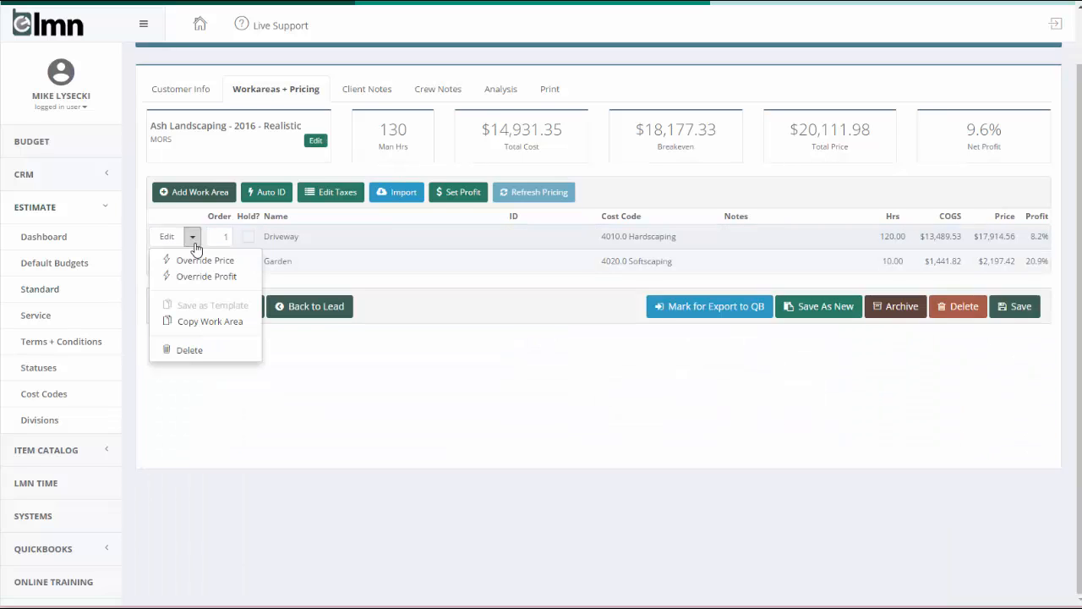
click(203, 321)
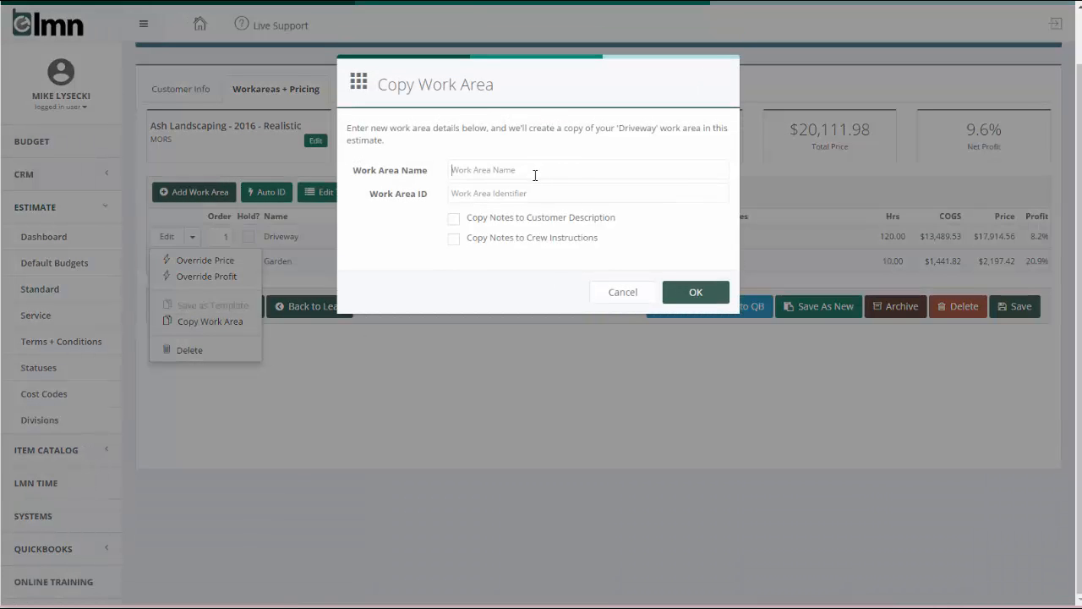
text(Driveway )
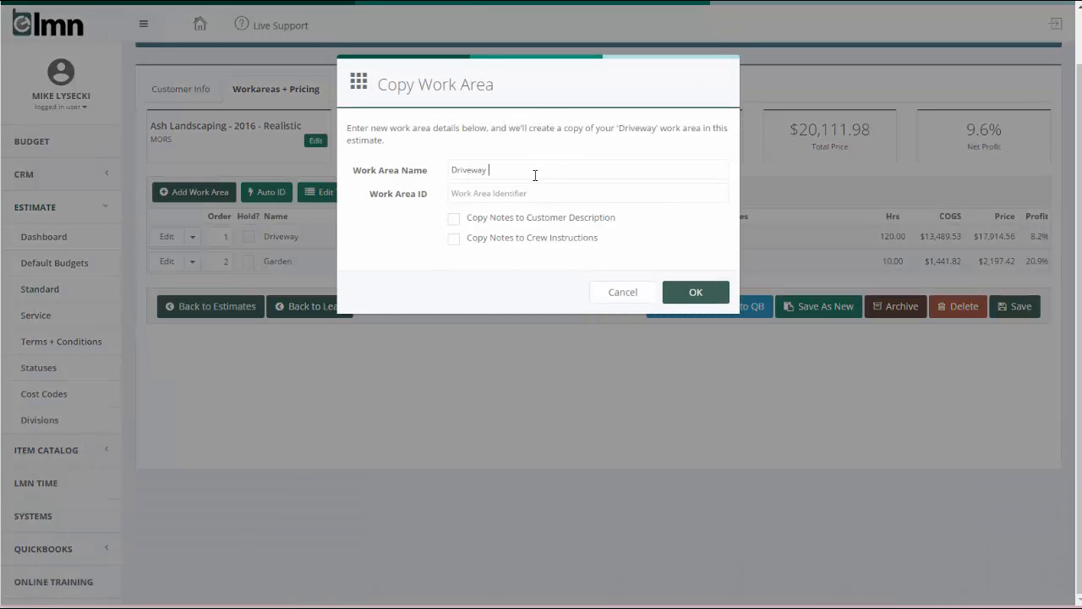
text(- Premium)
click(693, 292)
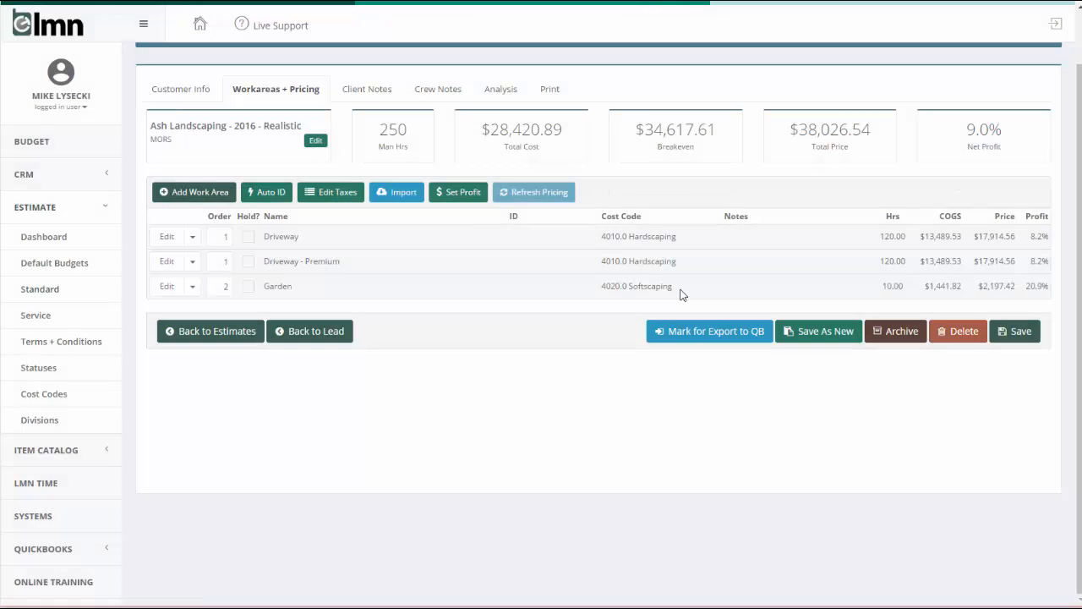
Delete the Paver - Il Campo 7 cm item from the Driveway - Premium work area
click(166, 261)
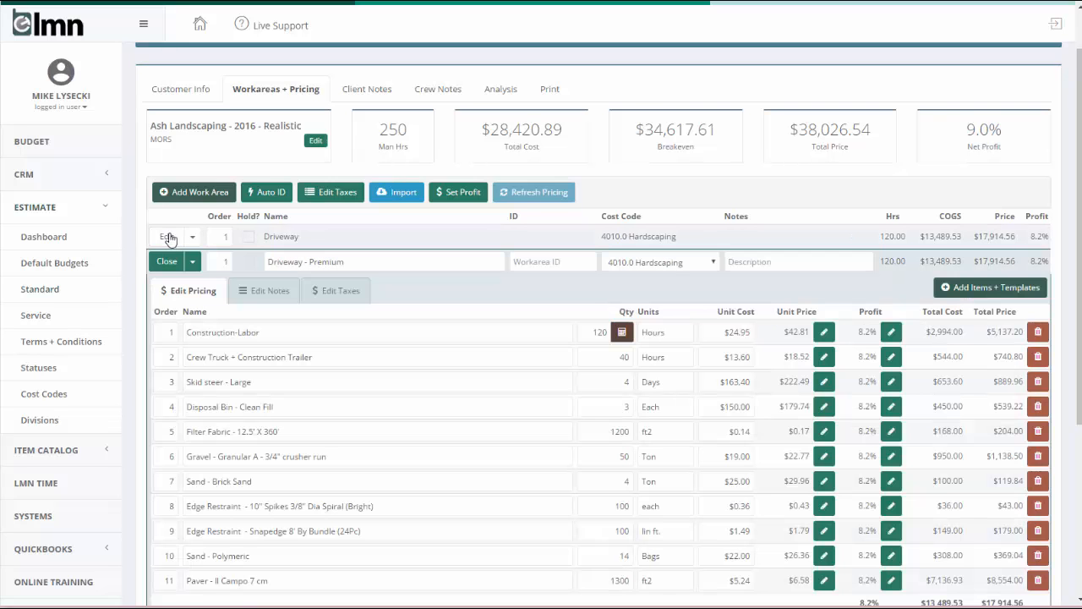
scroll(305, 305, down, 3)
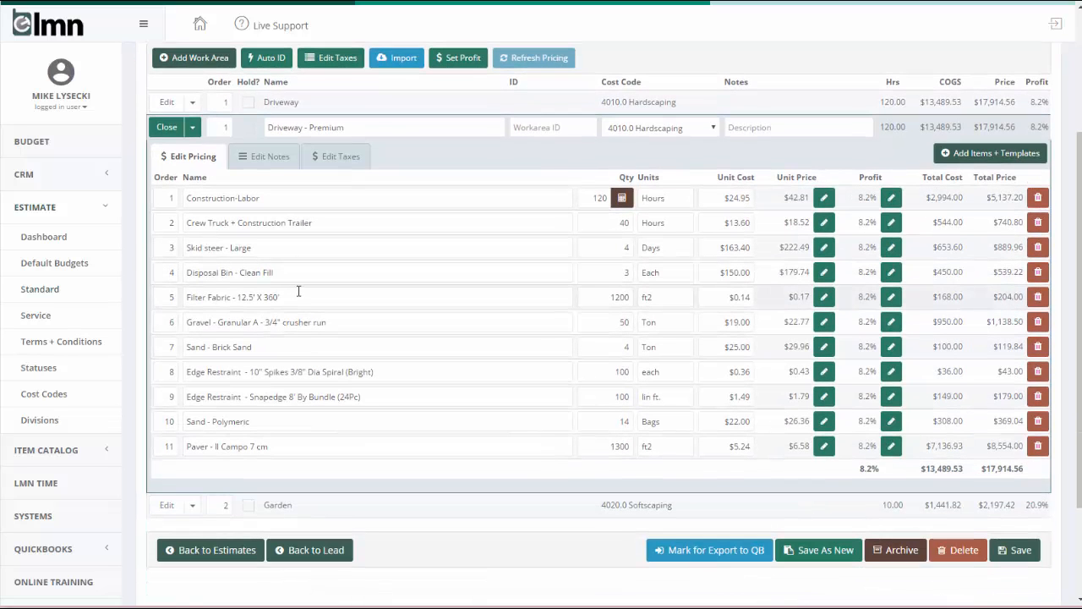
click(1037, 446)
click(598, 141)
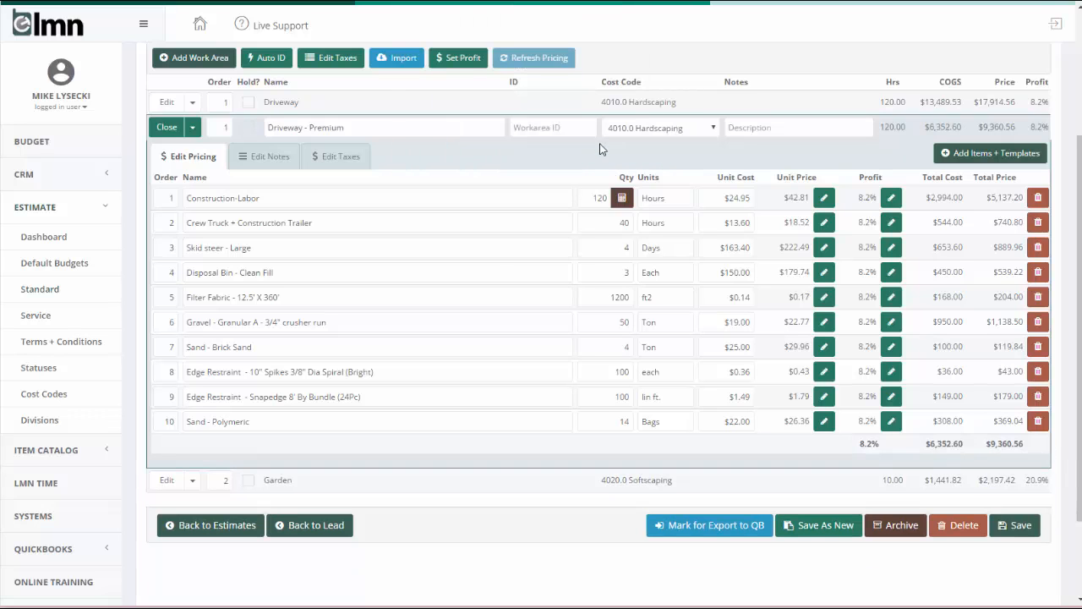
Add the Paver - Copthorne Full Bundles 6cm material from the Unilock - Pavers category to the Driveway - Premium work area
click(984, 158)
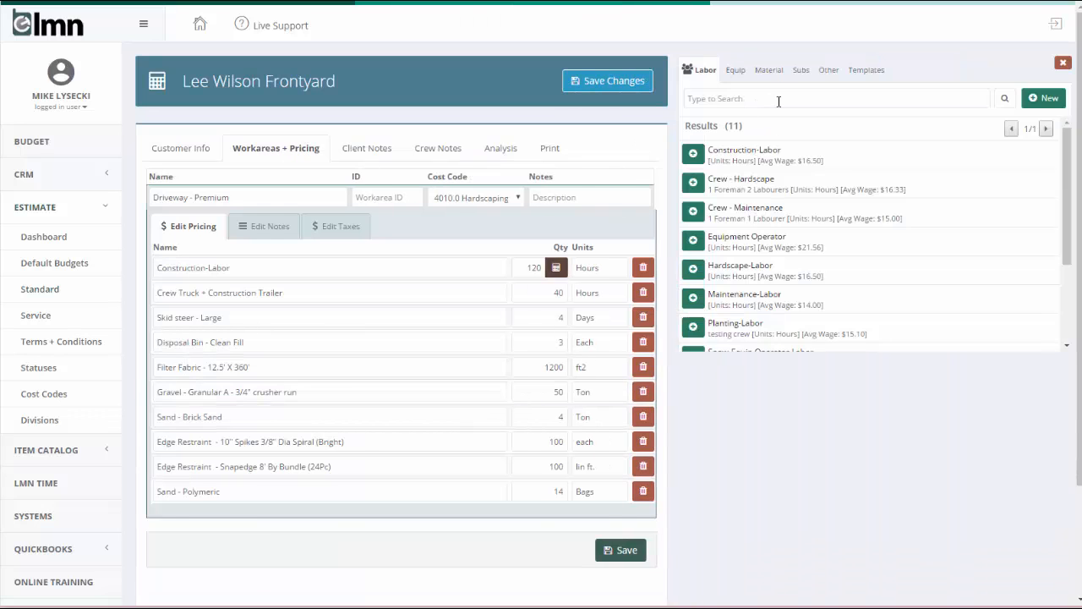
click(769, 71)
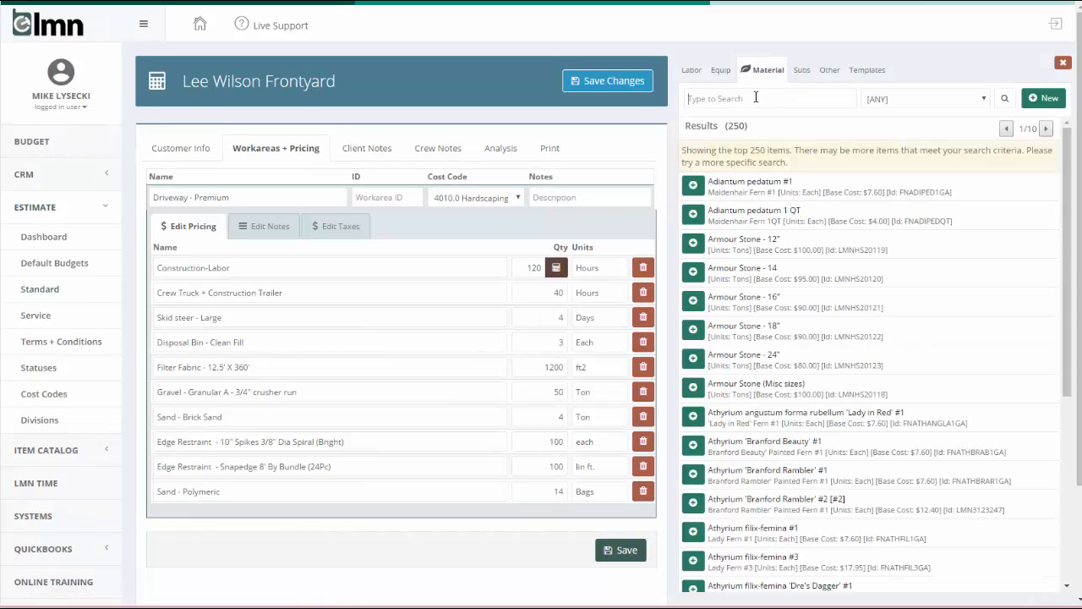
text(s)
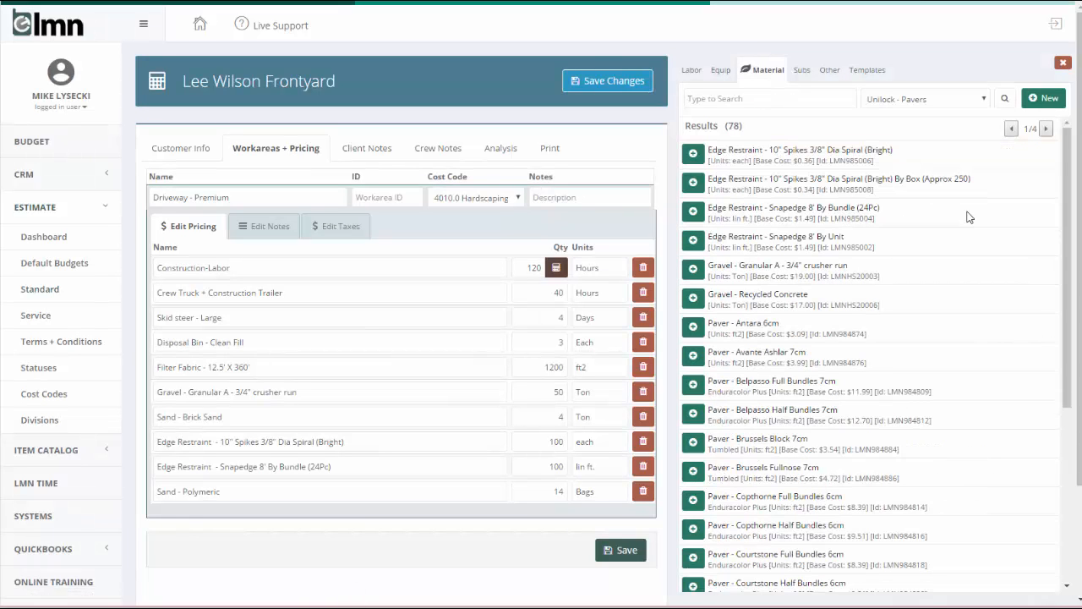
scroll(928, 242, down, 3)
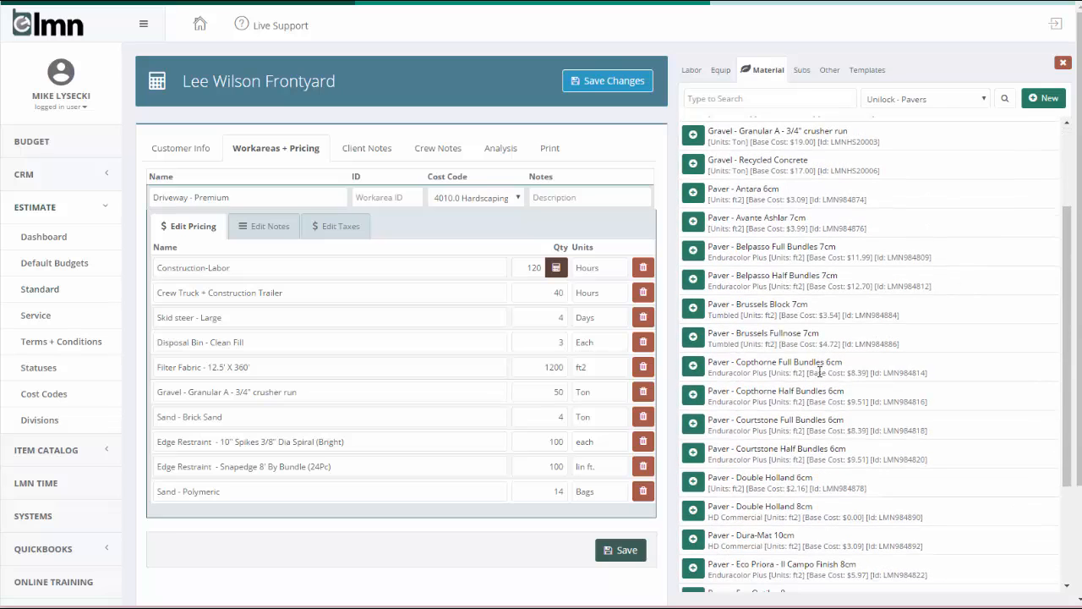
click(693, 365)
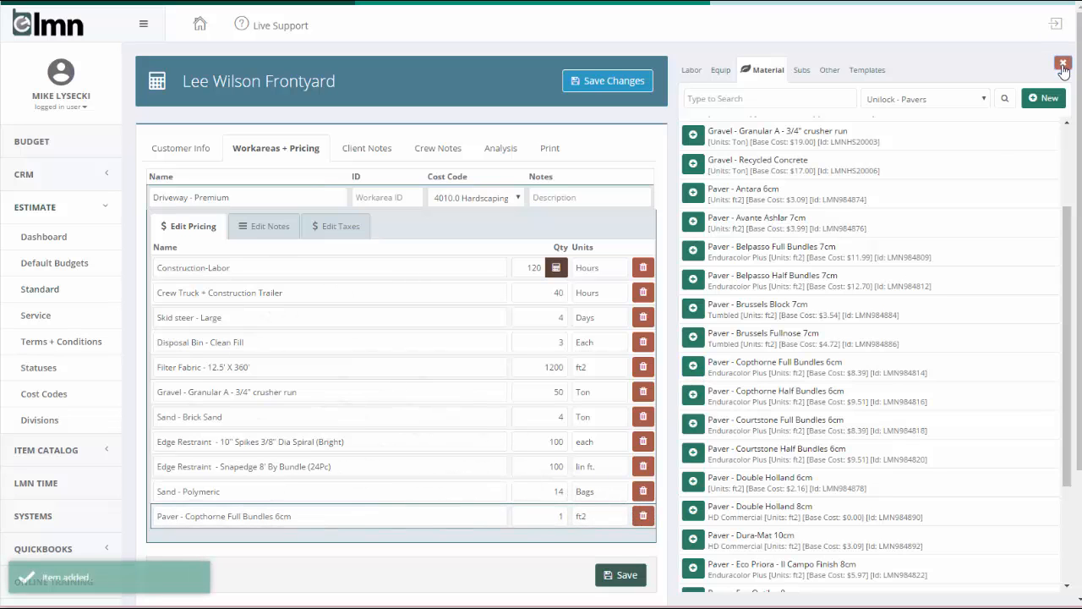
click(1062, 65)
Set the quantity of the Paver - Copthorne Full Bundles 6cm item to 1200 ft2
scroll(658, 480, down, 3)
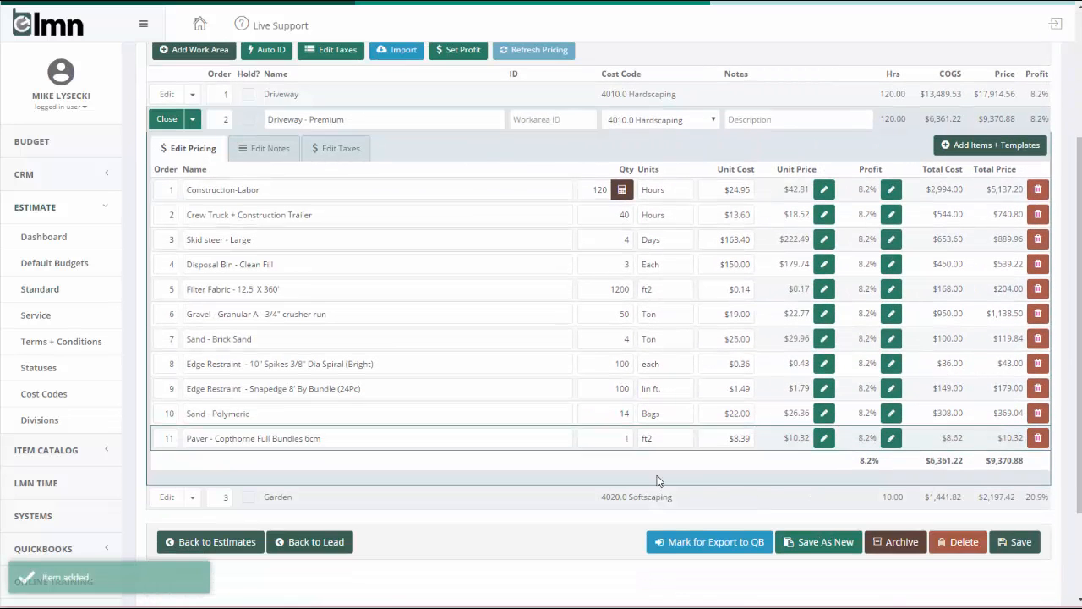
double_click(615, 438)
text(1200)
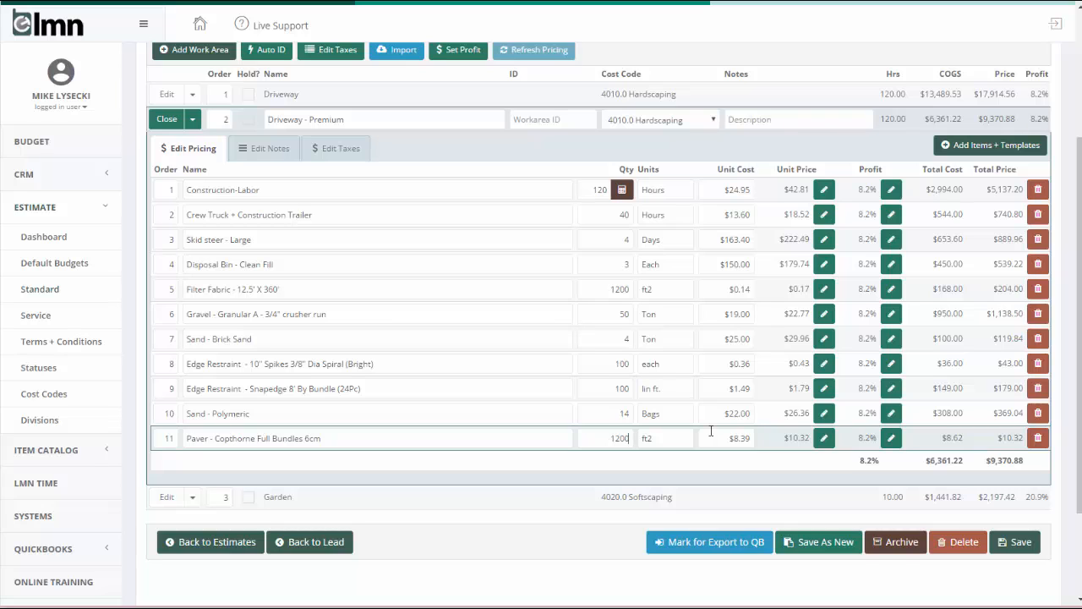
click(568, 439)
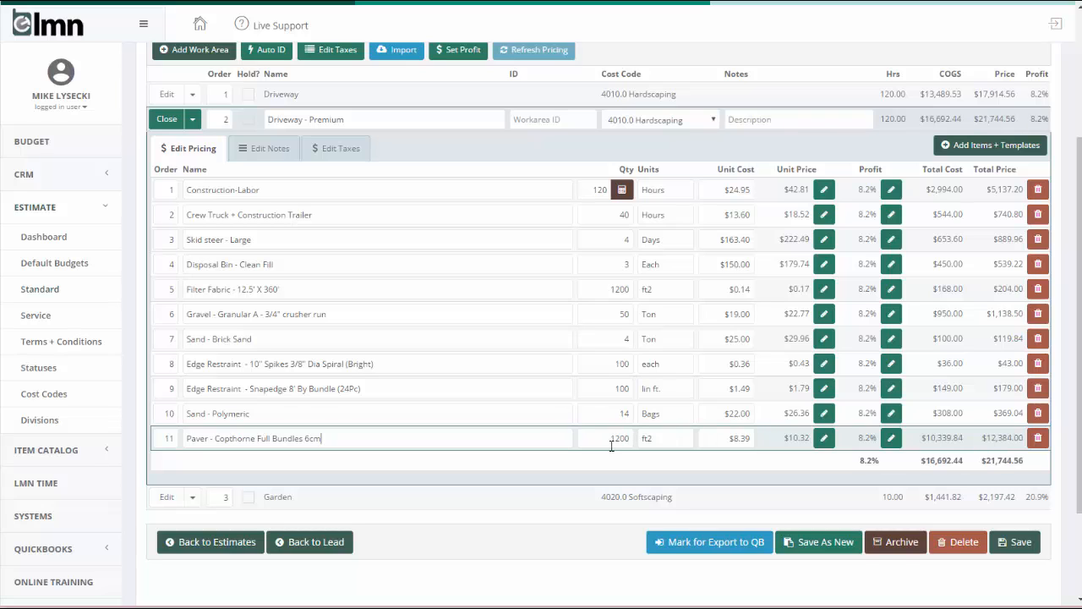
Check the Construction-Labor and Sand - Polymeric quantities in the Driveway - Premium work area, and close the area
click(590, 189)
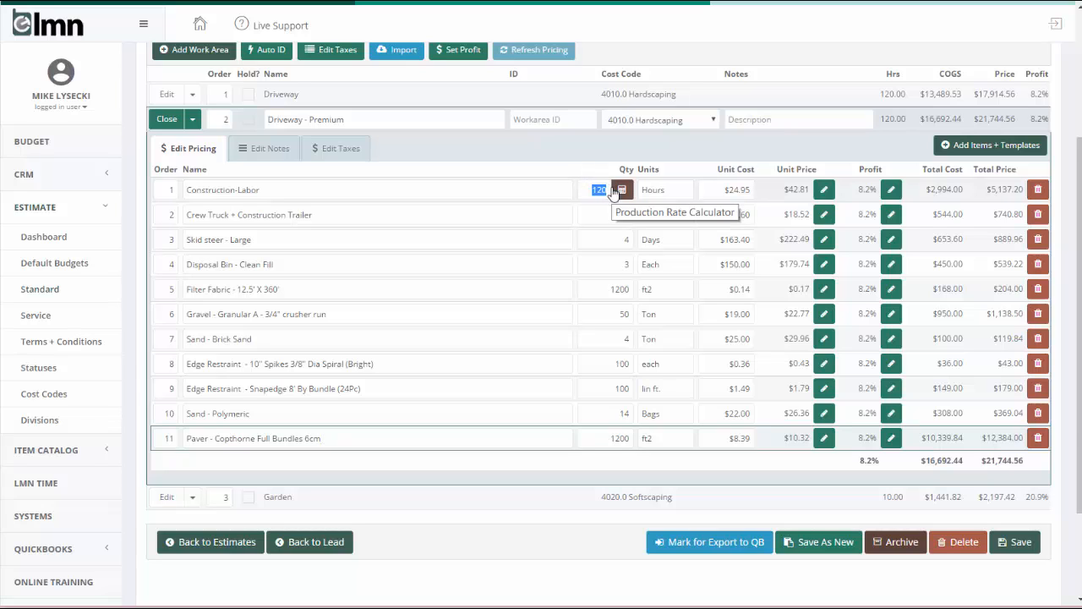
click(623, 413)
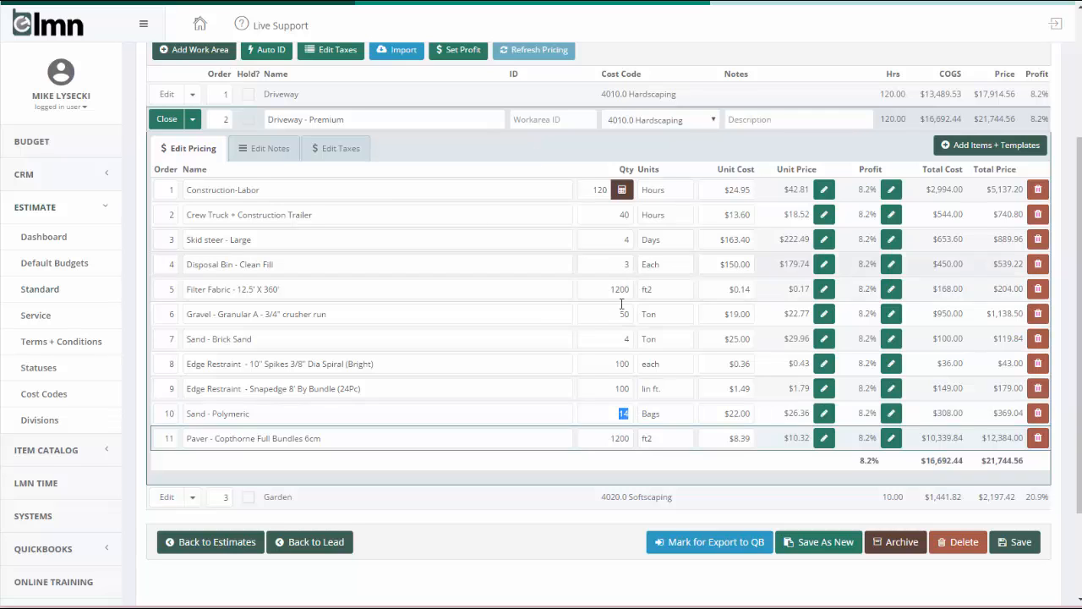
click(166, 120)
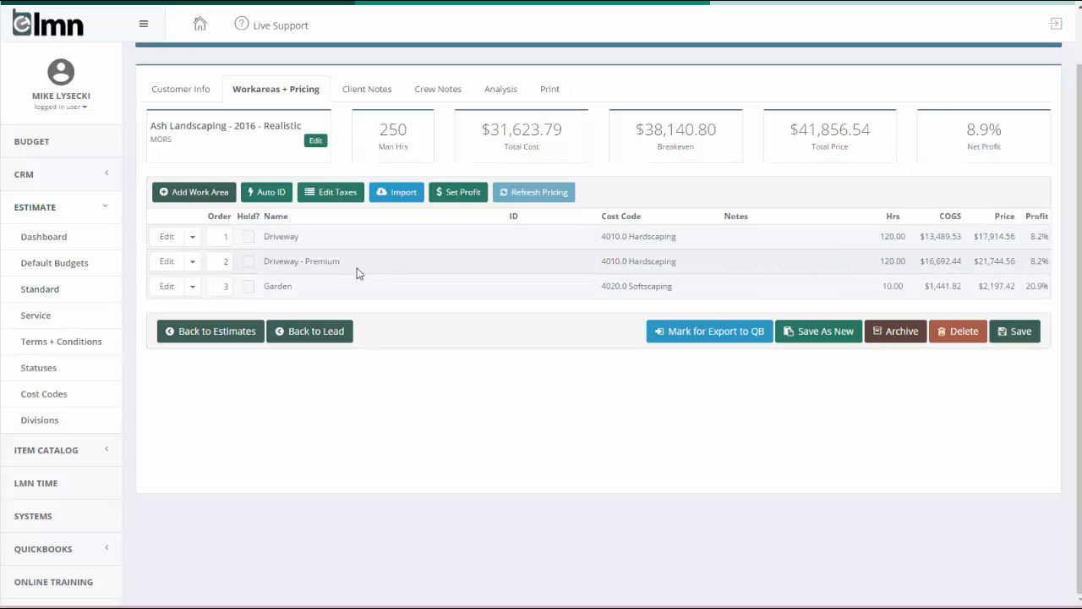
Compare the total price with each driveway option on hold, leaving Driveway on hold and Driveway - Premium included
click(248, 261)
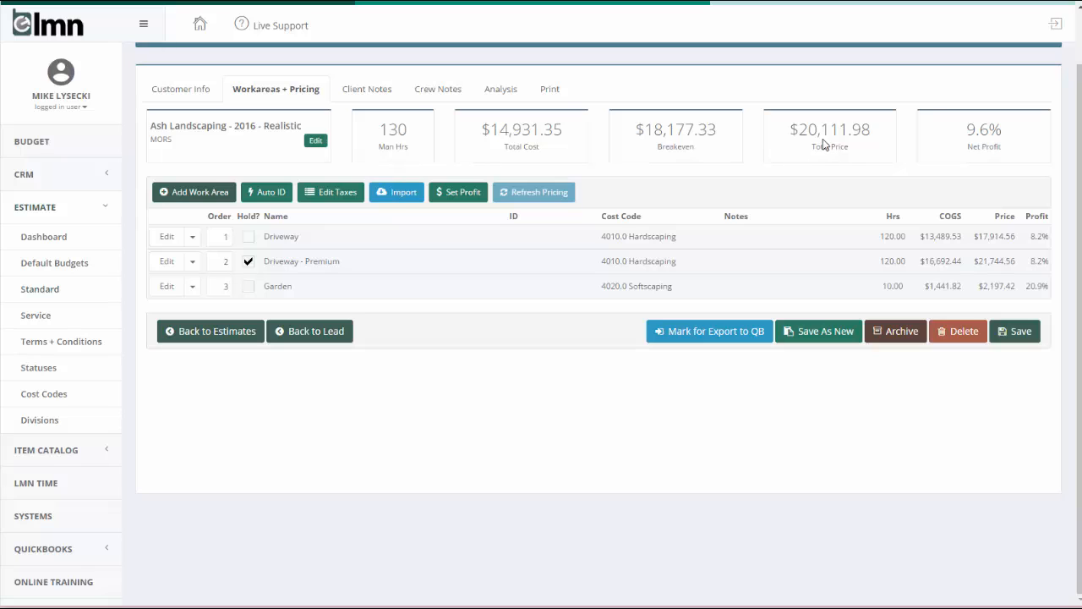
click(249, 238)
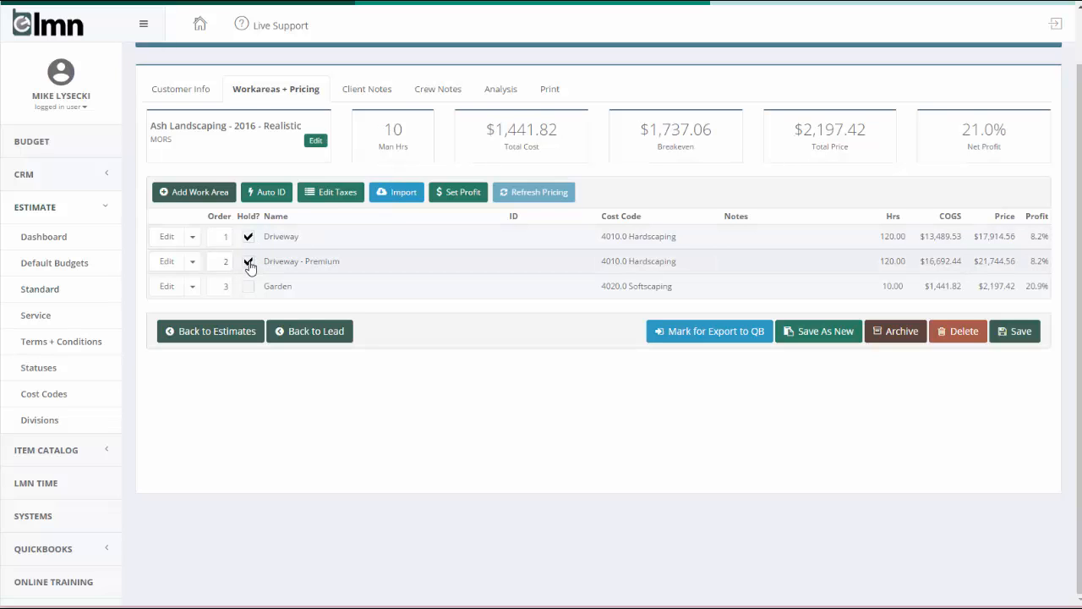
click(249, 263)
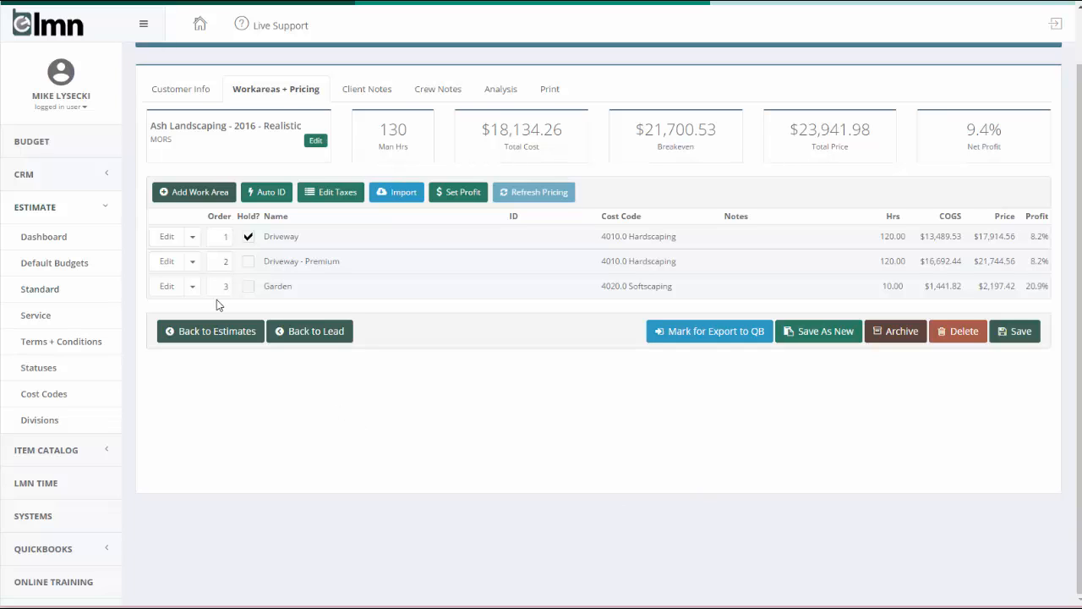
click(193, 238)
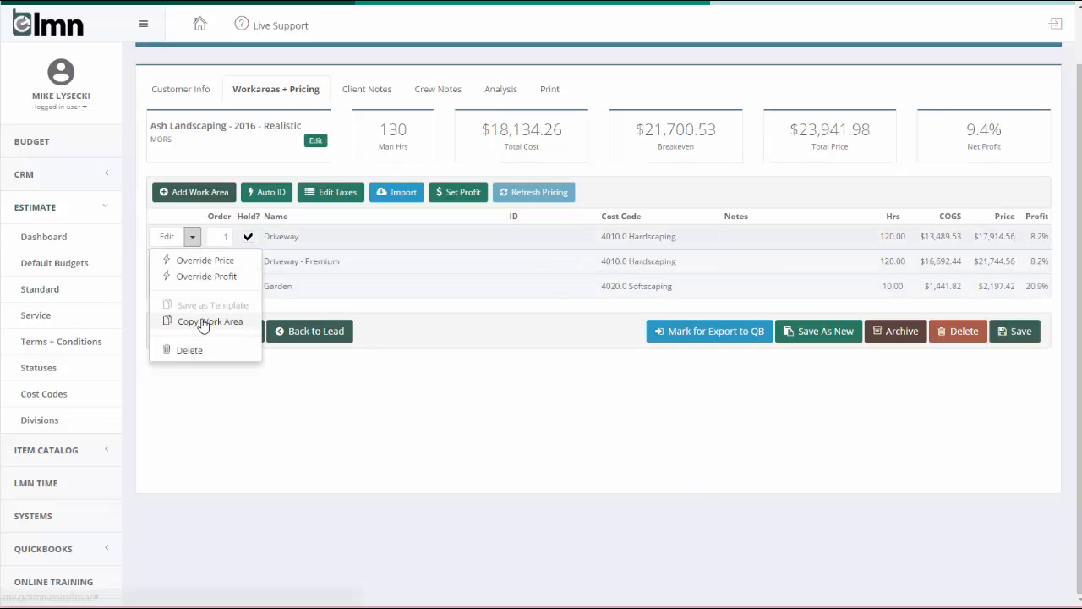
click(508, 460)
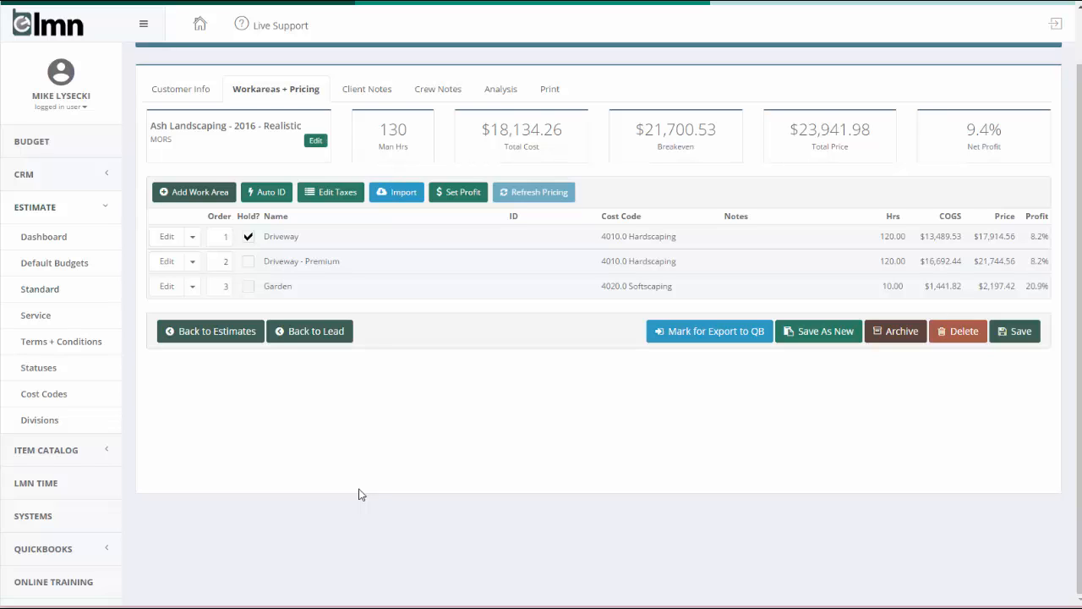
Add a new work area named "Lighting Install" with the cost code 4010.0 Hardscaping
click(200, 193)
text(Light)
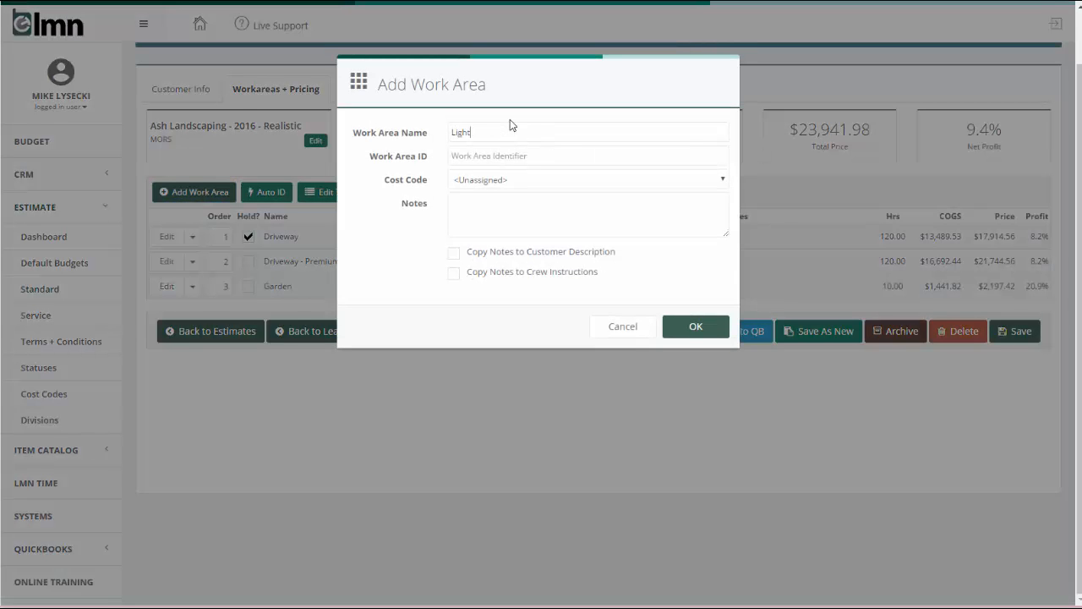
text(ing Install)
click(512, 179)
click(520, 205)
click(695, 326)
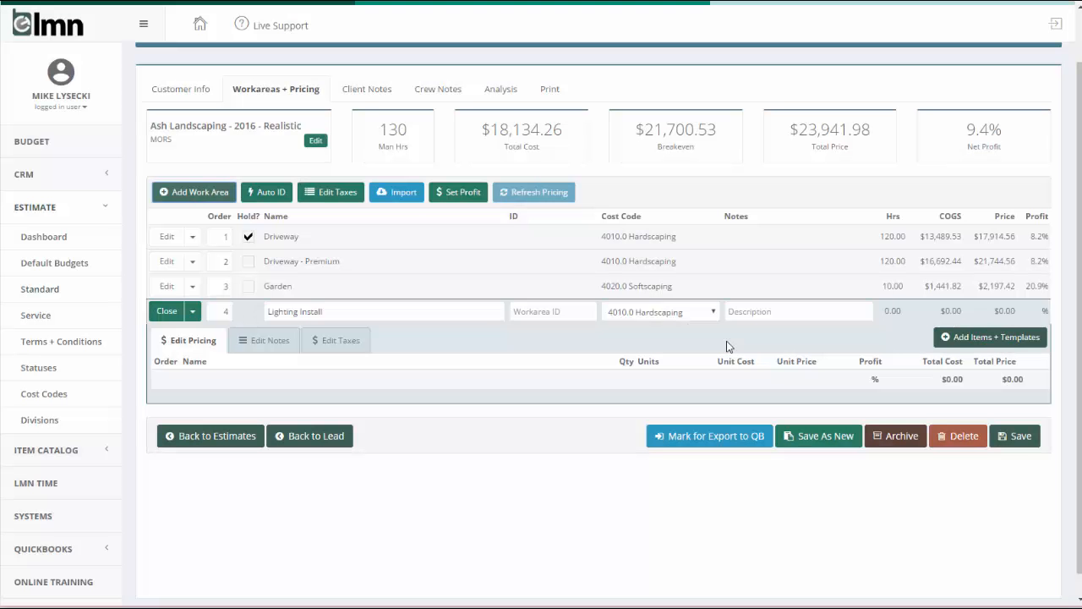
Add the Crew - Hardscape labor and the Crew Truck + Construction Trailer equipment to the Lighting Install work area
click(991, 336)
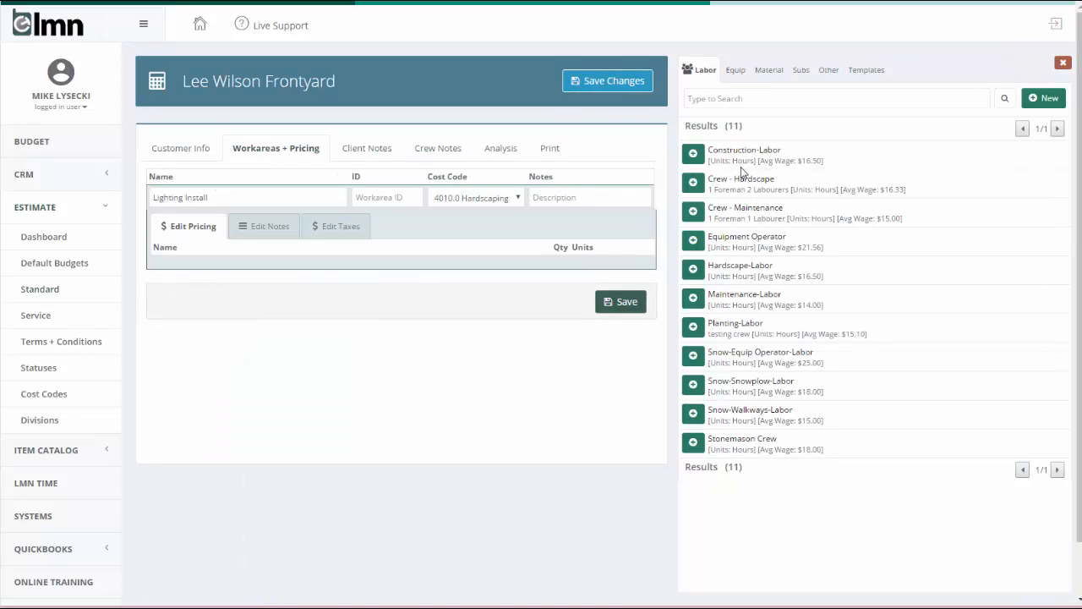
click(693, 182)
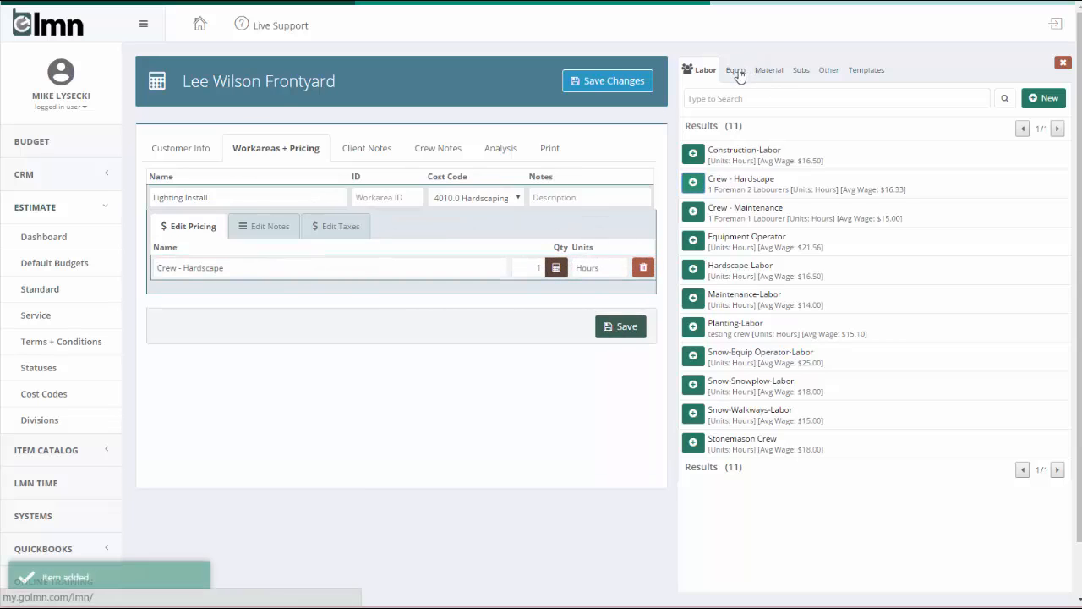
click(738, 71)
click(694, 182)
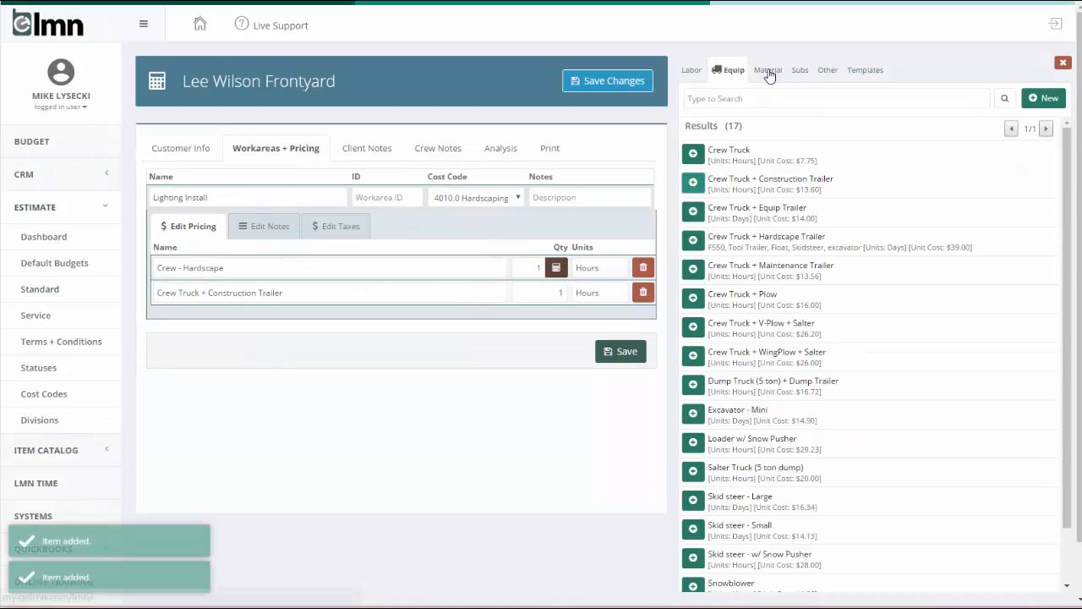
Start a new material item named "Lighting Material Budget" with a unit cost of $1,300
click(768, 71)
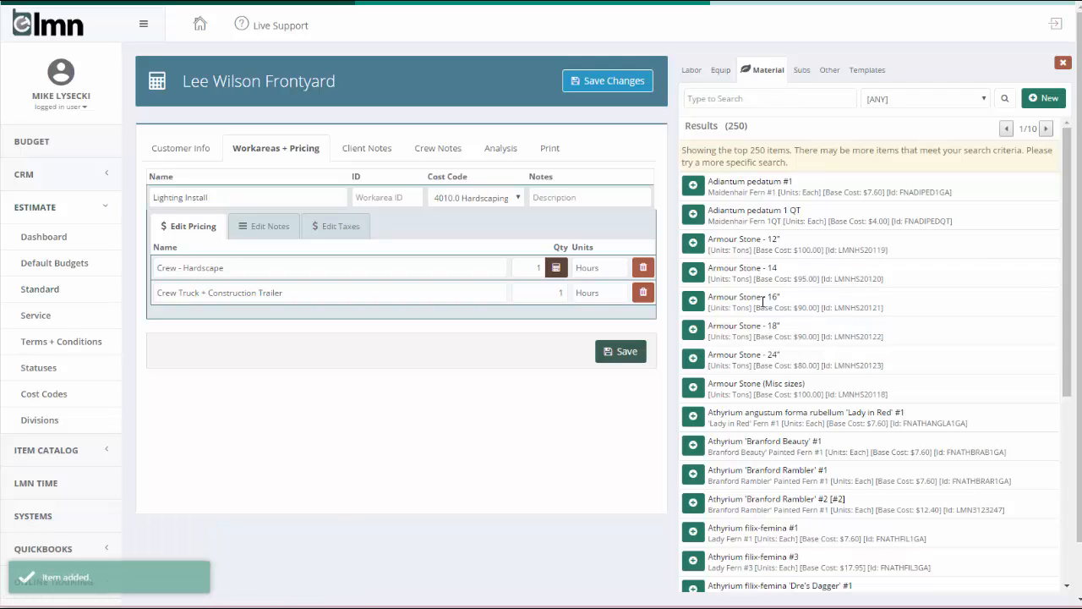
click(1046, 99)
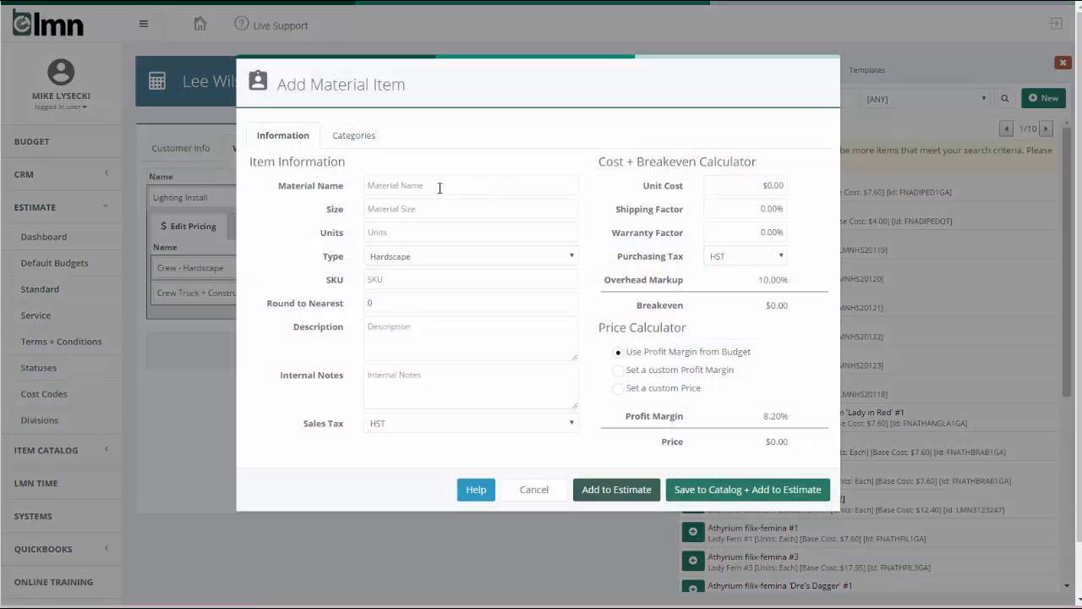
text(Lighting Material Budget)
drag(747, 186, 855, 169)
text(1300)
Give the new material a custom profit margin of 20% and add it to the estimate without saving it to the catalog
click(619, 370)
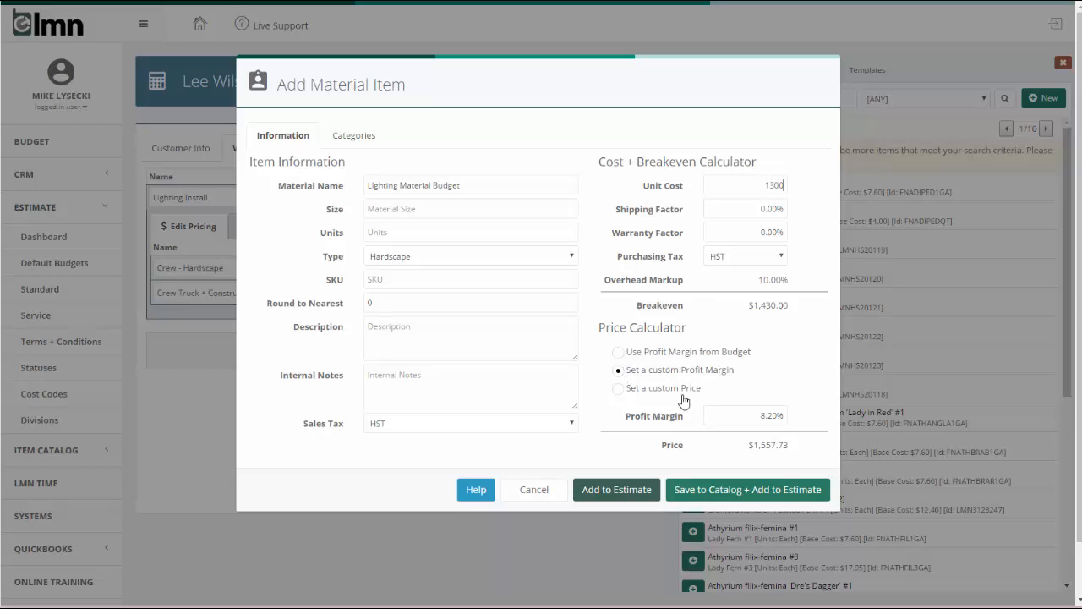
drag(745, 415, 811, 408)
text(20)
click(815, 382)
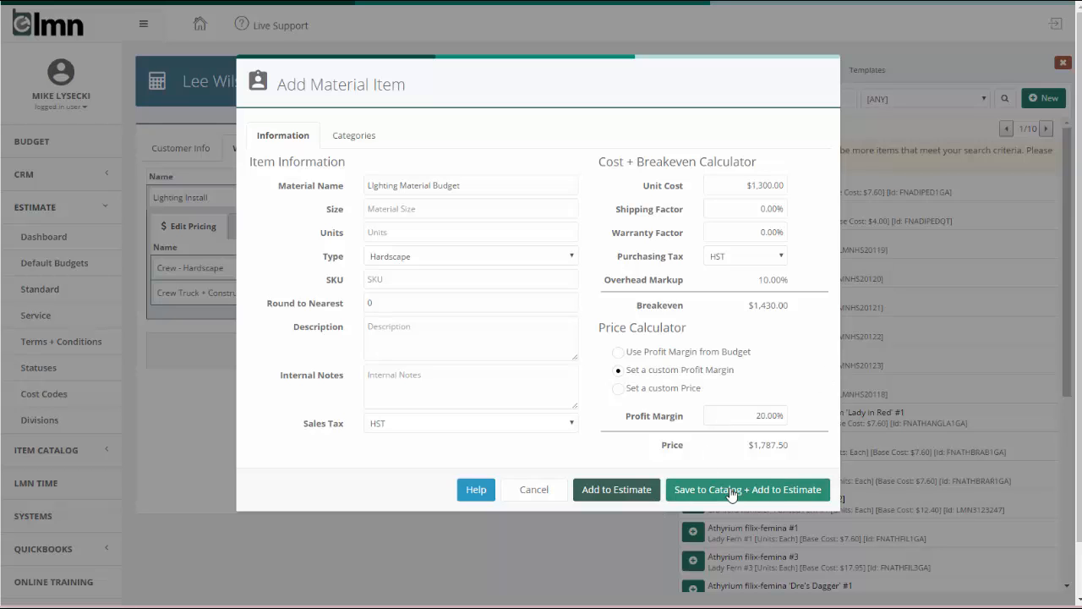
click(616, 489)
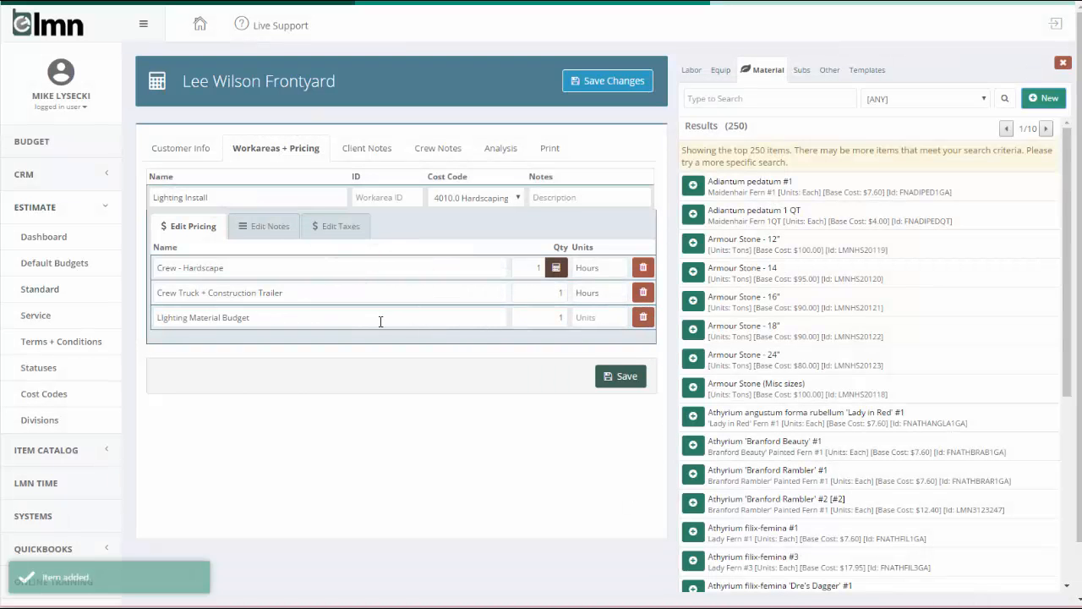
click(1063, 62)
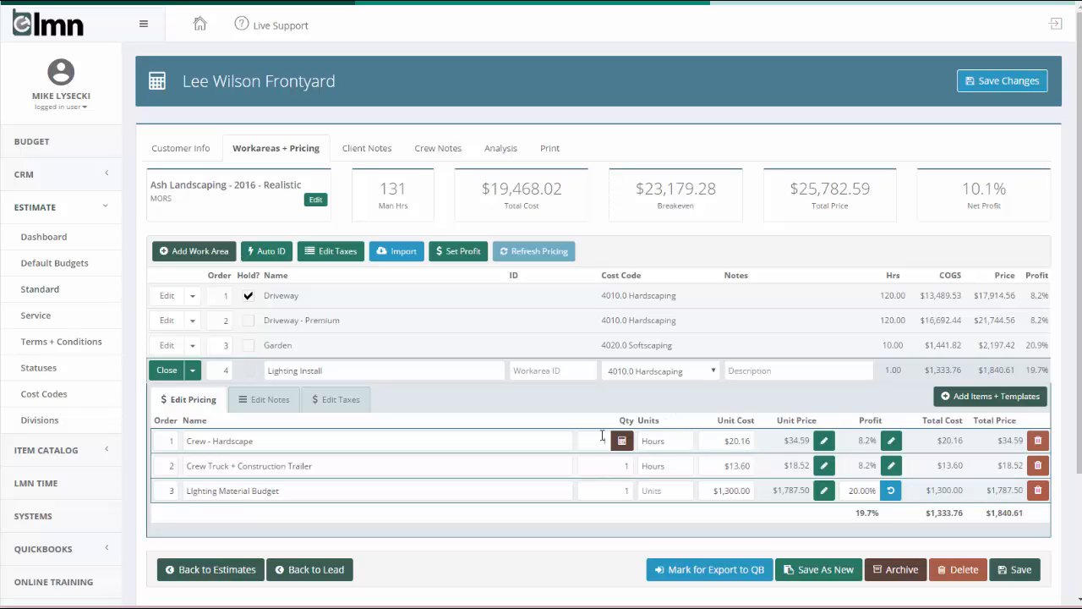
Set Crew - Hardscape to 18 hours and Crew Truck + Construction Trailer to 9 hours, and close the Lighting Install work area
click(596, 441)
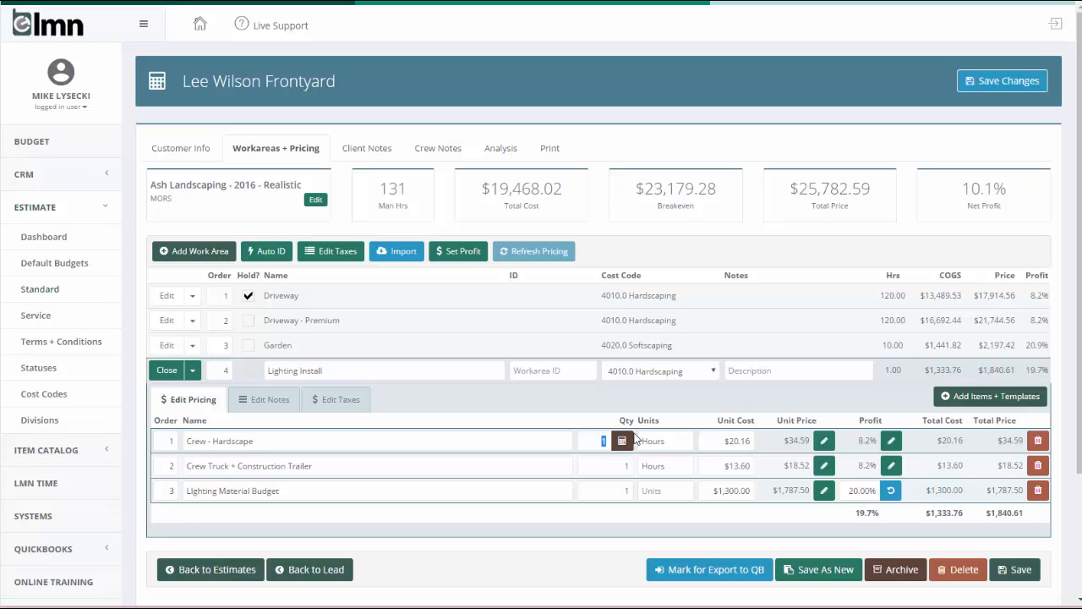
text(18)
key(Return)
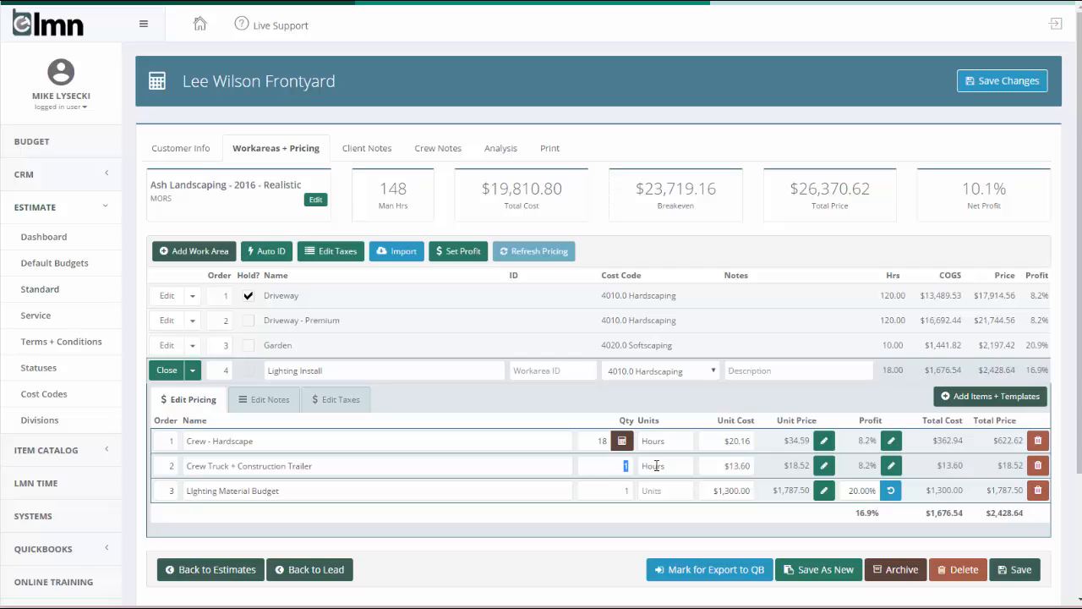
text(9)
key(Return)
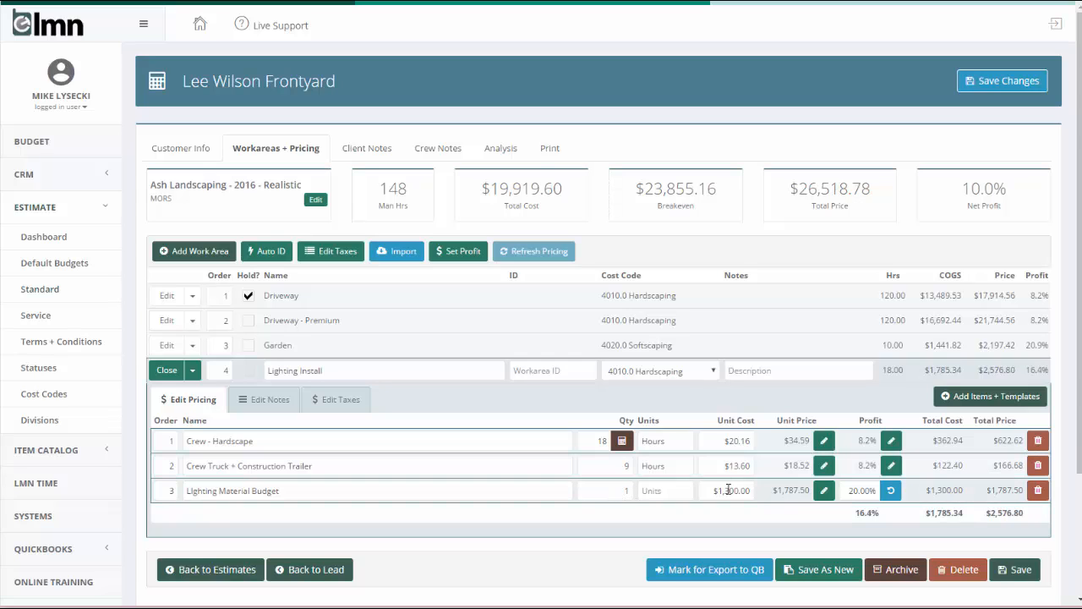
click(166, 370)
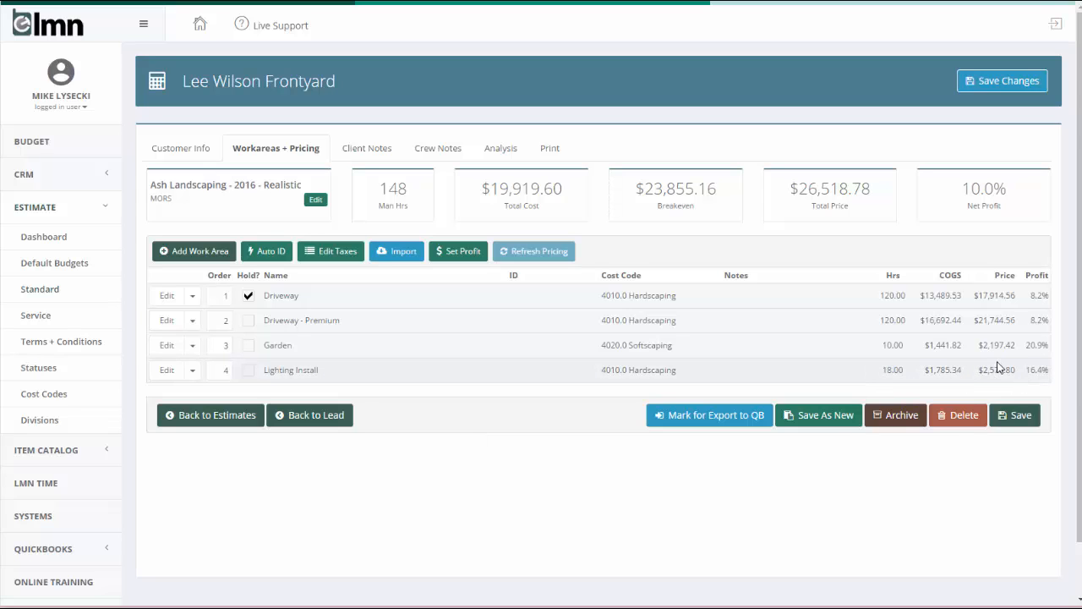
Switch the hold on the Lighting Install work area on and off to compare the total price, leaving it on hold
click(248, 369)
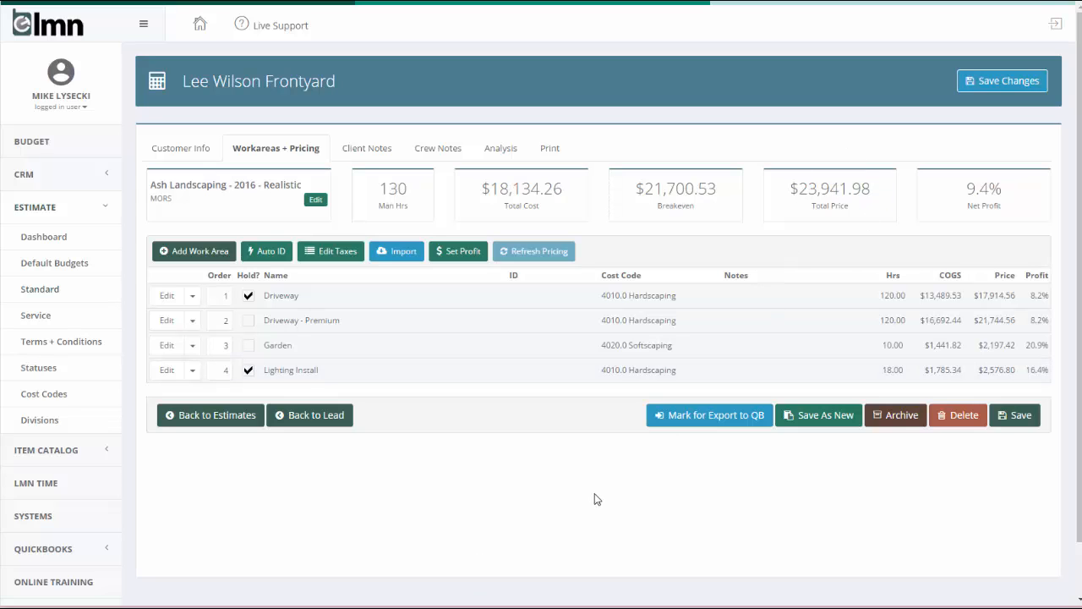
click(247, 372)
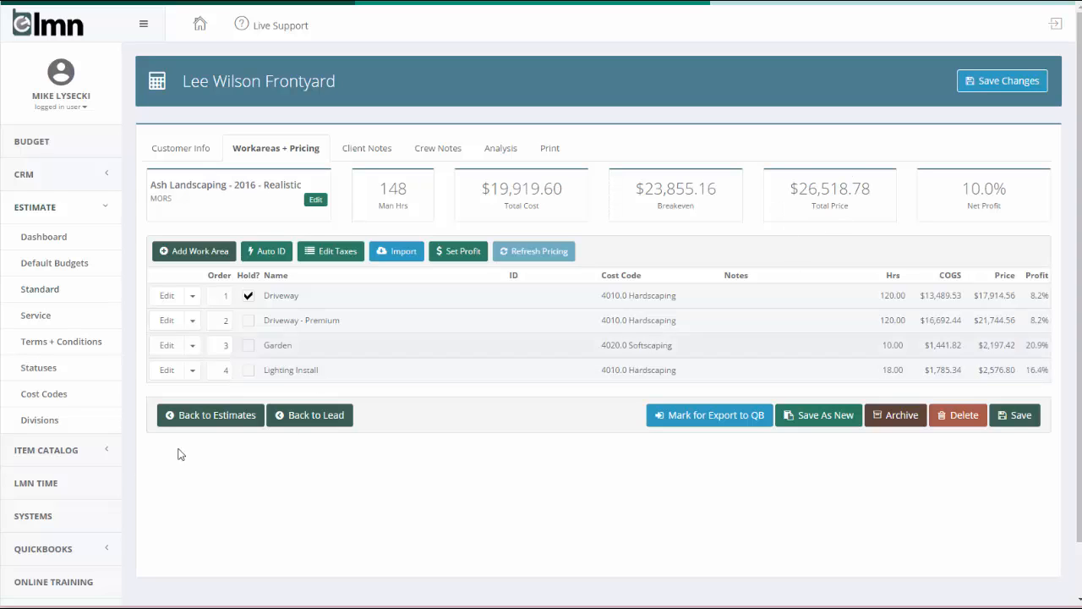
click(247, 371)
click(248, 372)
click(247, 371)
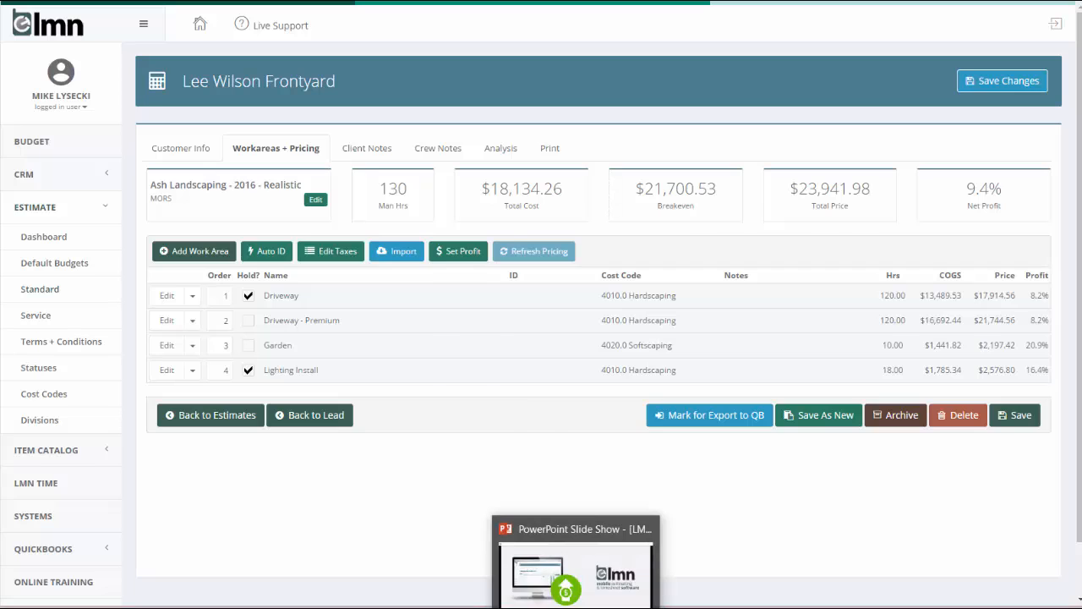
Switch to the PowerPoint slide show
click(579, 606)
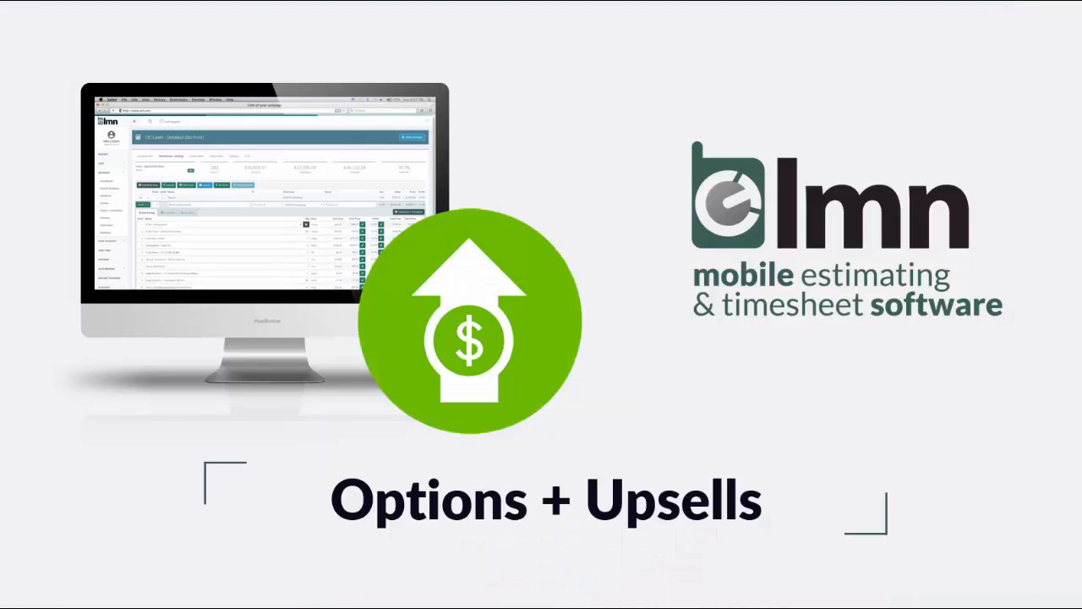
key(Right)
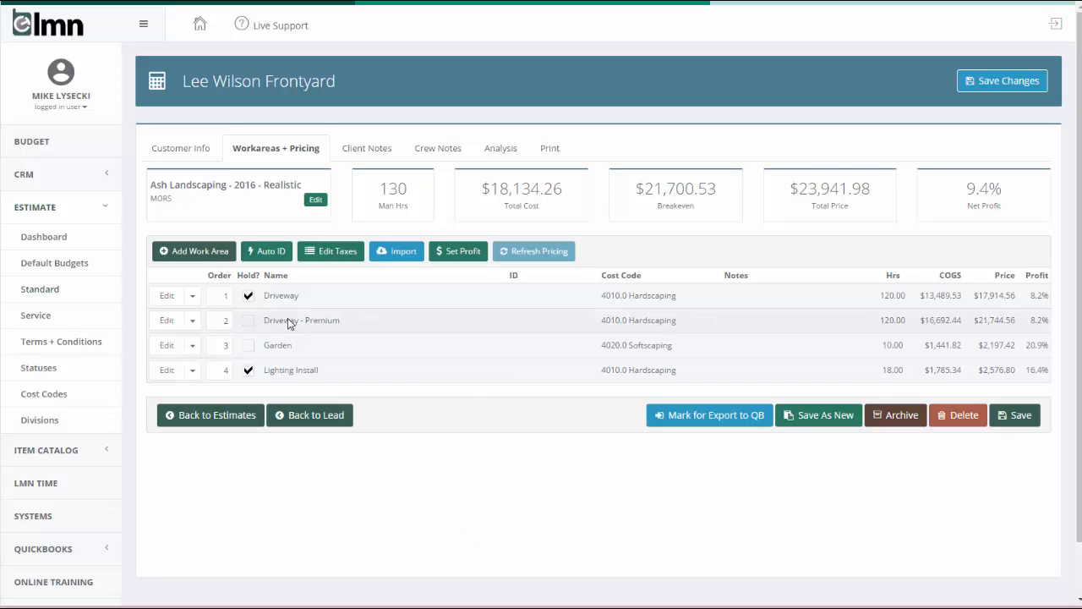
Override the Construction-Labor unit price with $41.00 in the Driveway - Premium work area, and reset it to the calculated price
click(167, 320)
scroll(615, 409, down, 3)
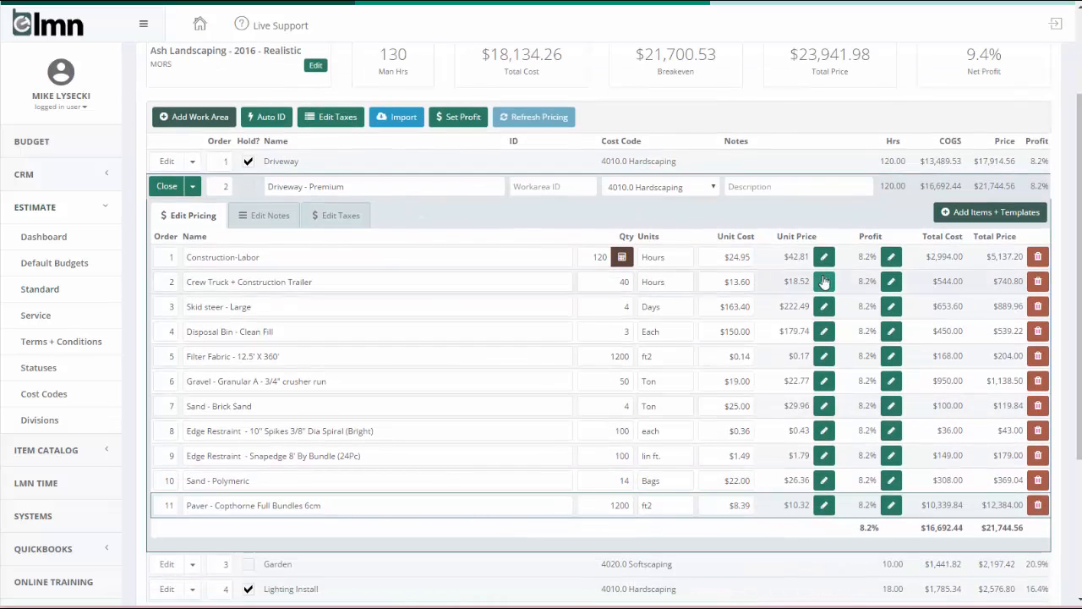
click(732, 256)
click(825, 256)
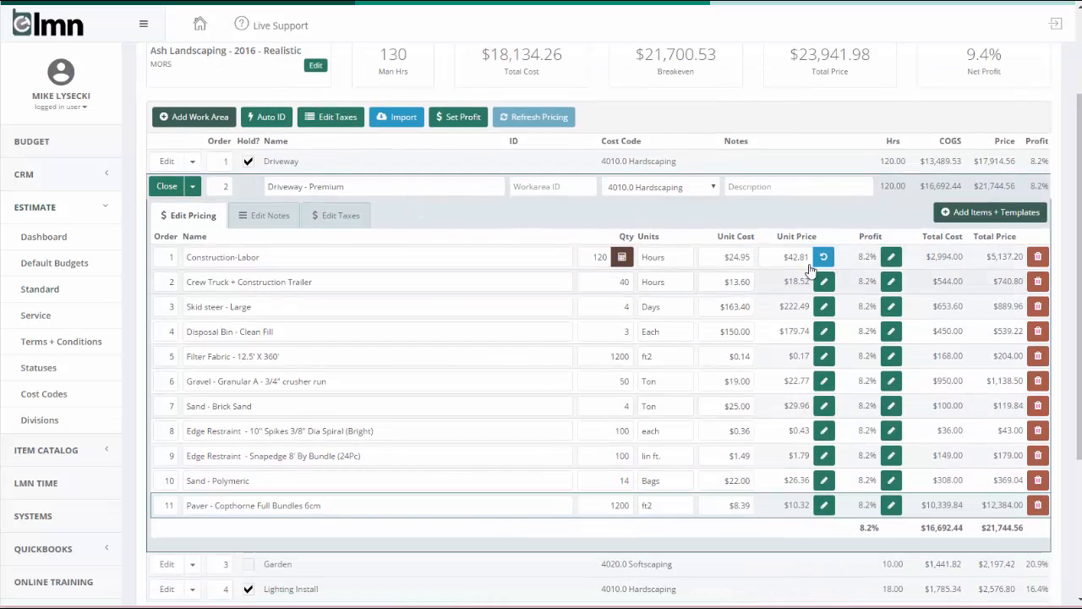
text(41)
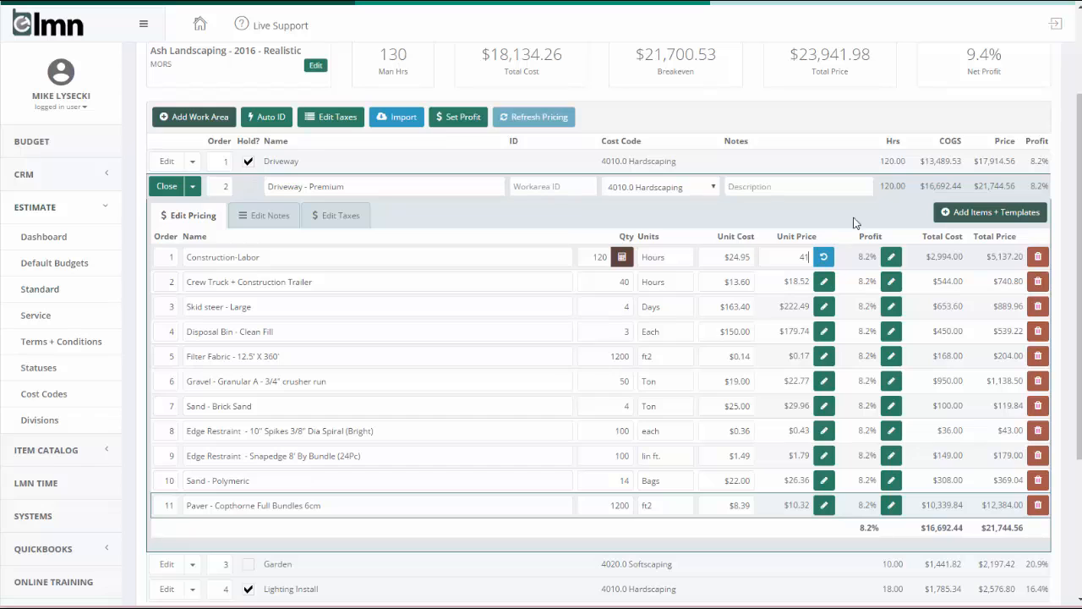
key(Return)
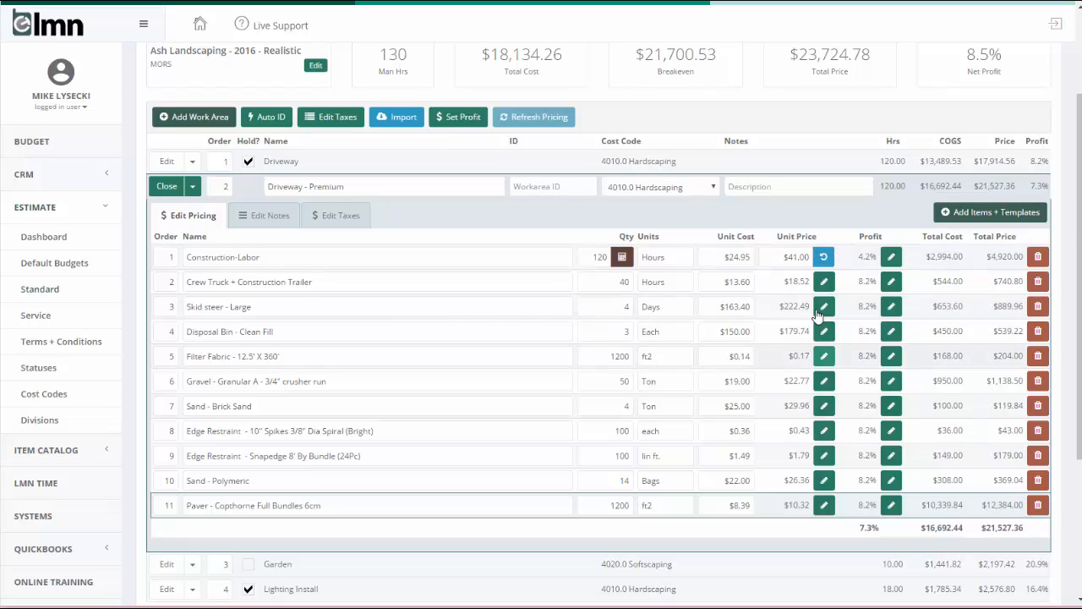
click(824, 257)
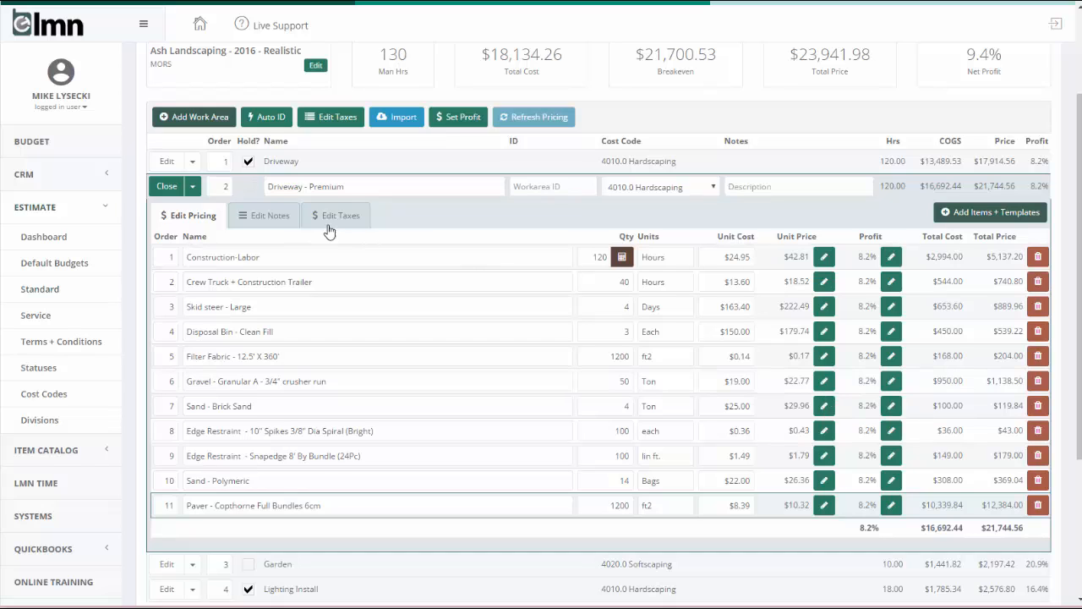
Close the Driveway - Premium work area and add a new work area named Design Credit Discount
click(180, 186)
click(194, 192)
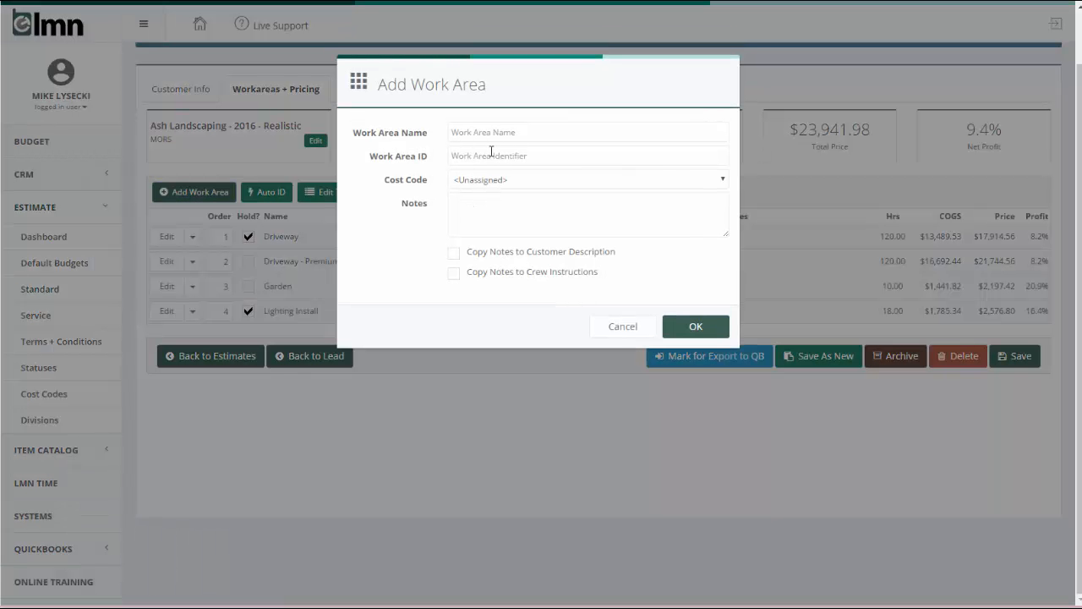
text(Desin)
key(BackSpace)
key(BackSpace)
key(BackSpace)
text(gn Credit Discount)
click(710, 330)
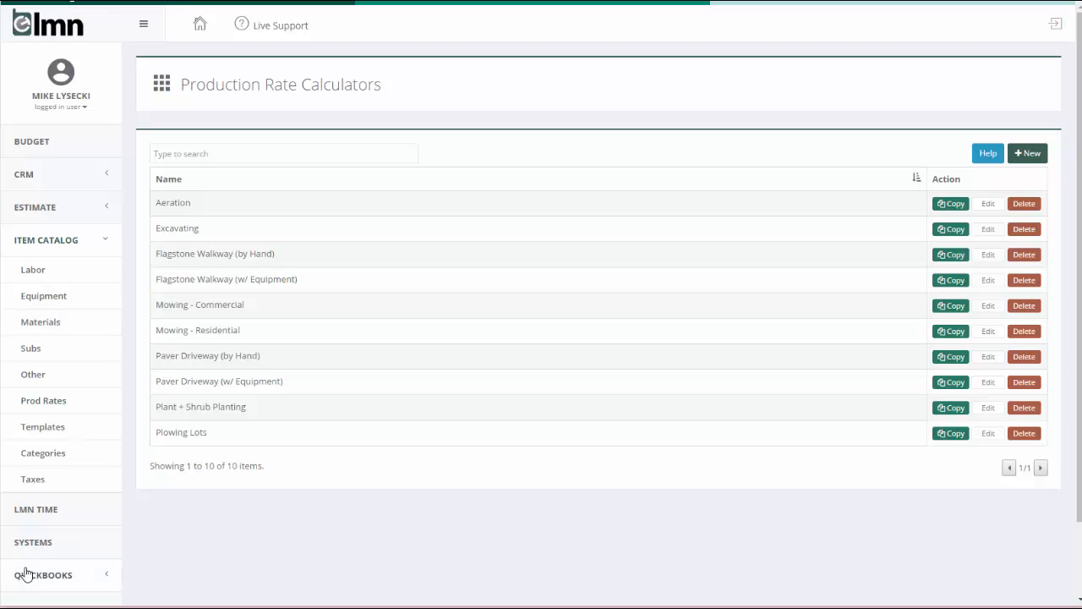
Examine how the Discount item is set up in the Other catalog, including its name, unit cost and profit margin
click(56, 372)
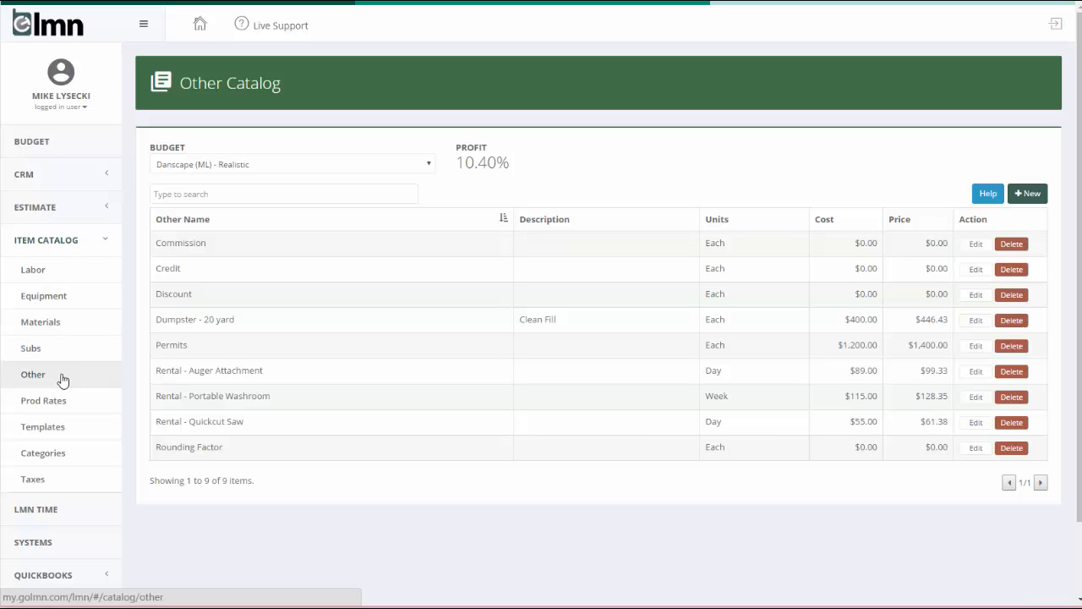
click(179, 300)
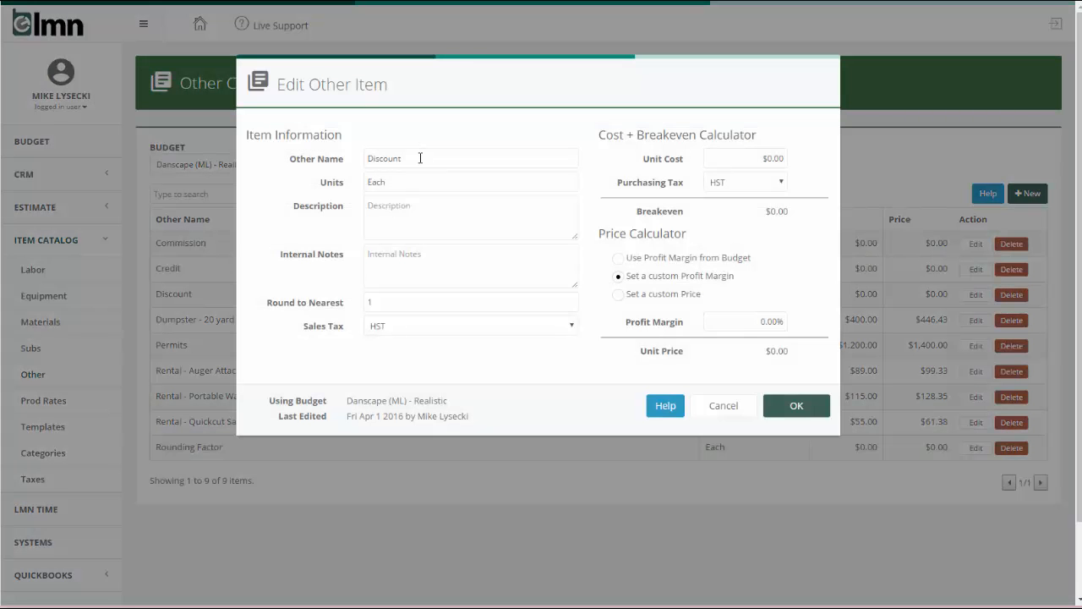
double_click(392, 158)
click(752, 157)
click(742, 322)
click(798, 404)
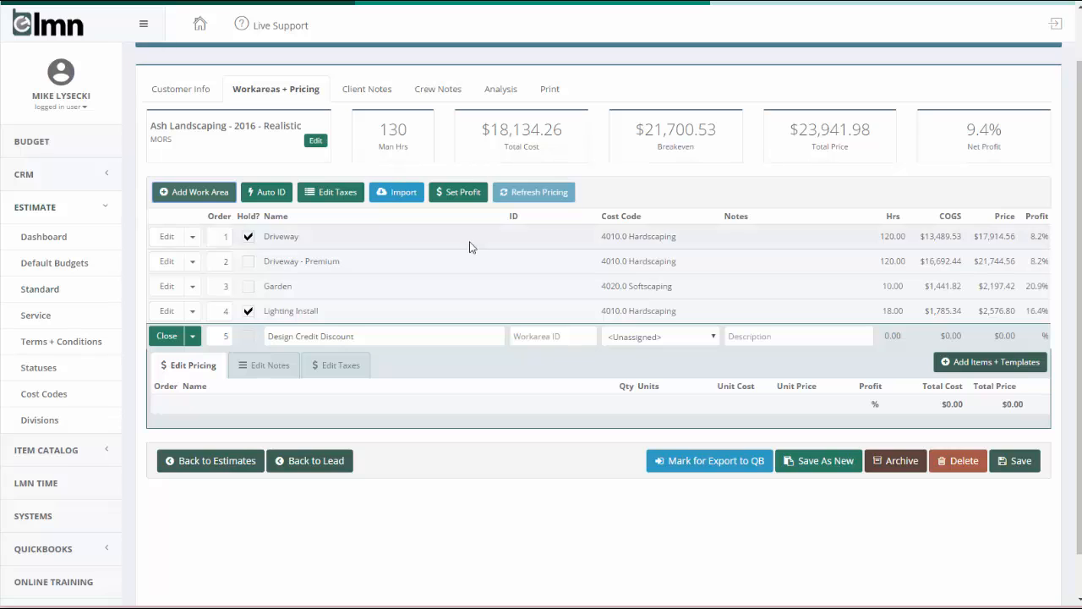
Add the Discount item from the Other catalog to the Design Credit Discount work area
click(986, 364)
click(827, 73)
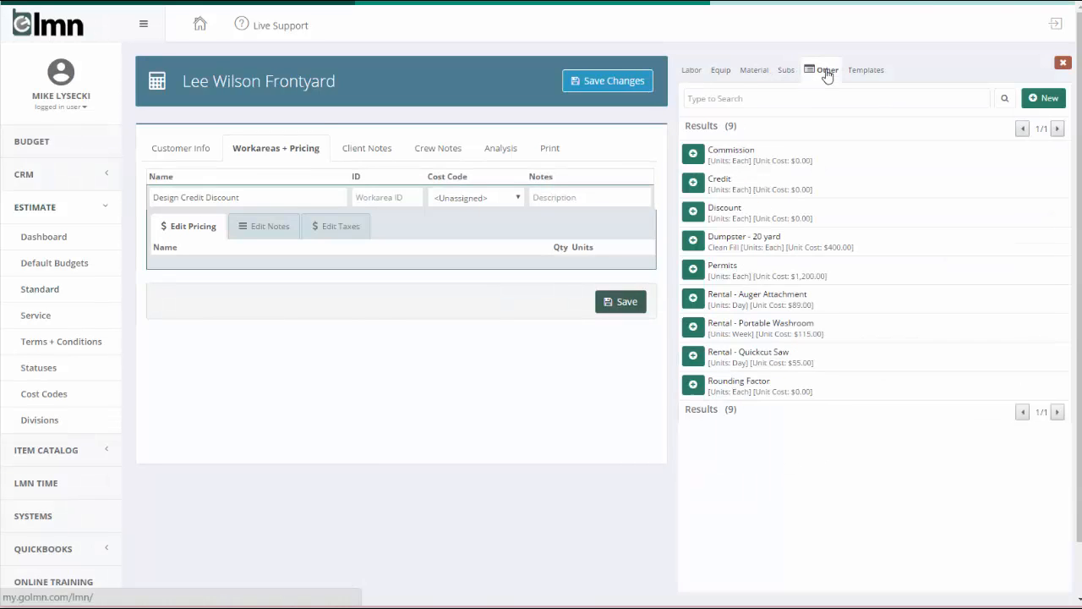
click(694, 212)
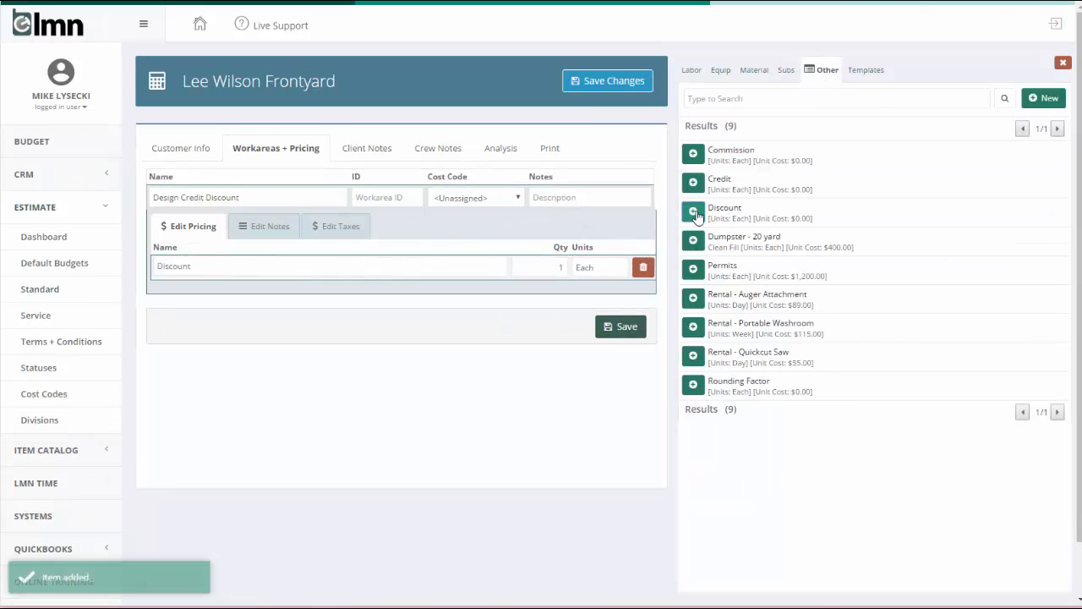
click(1062, 64)
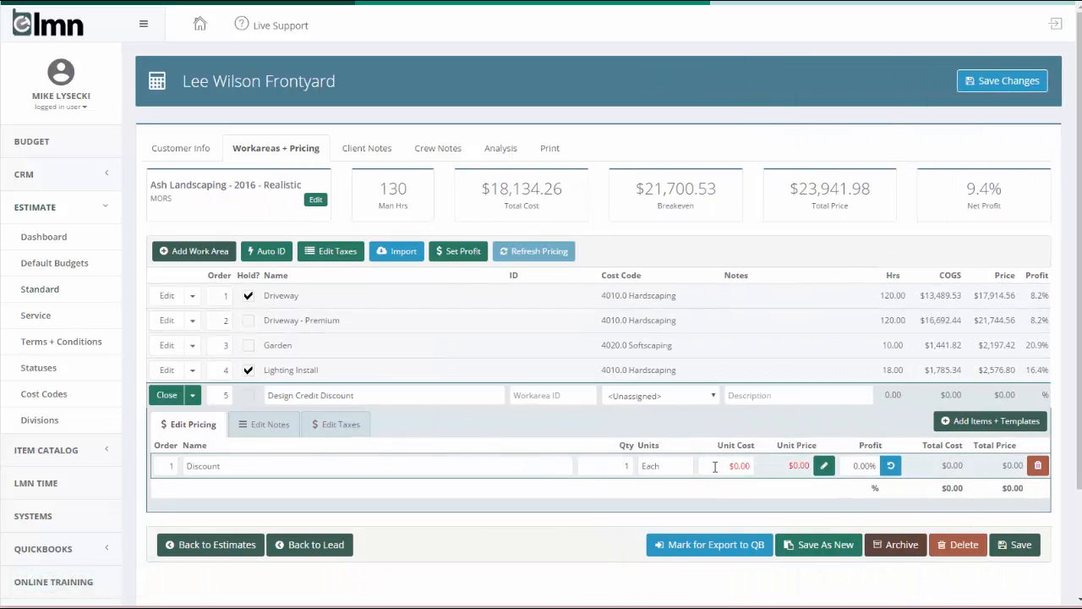
Set the Discount item's unit price to -$300 and close the Design Credit Discount work area
drag(715, 466, 763, 467)
click(823, 465)
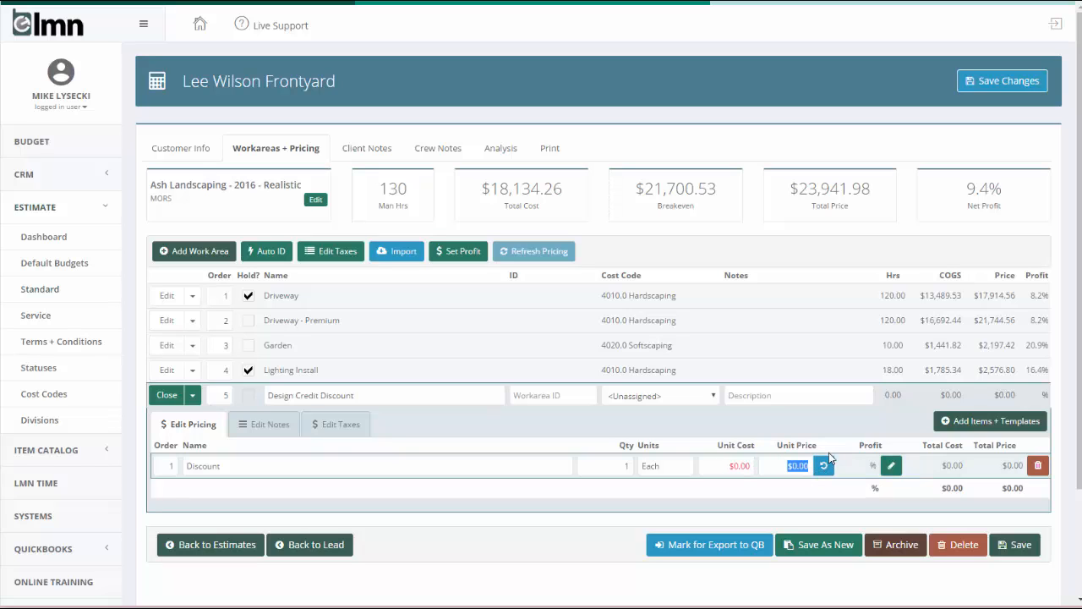
text(-300)
click(755, 511)
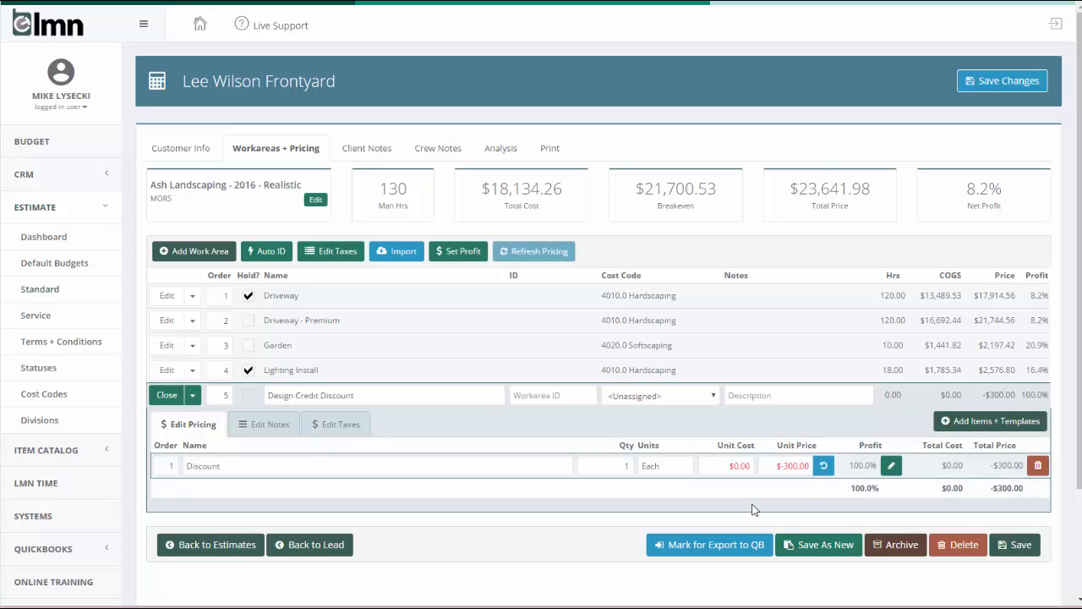
key(Tab)
click(809, 460)
click(168, 396)
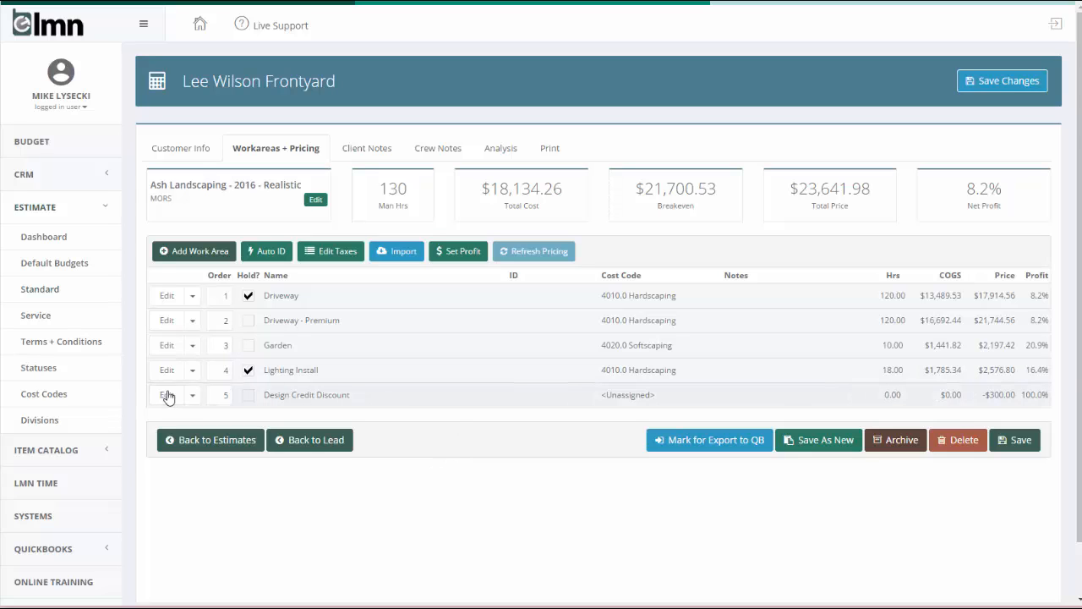
Switch the hold on the Design Credit Discount work area on and off, and briefly reopen and close that work area
click(249, 396)
click(249, 395)
click(167, 395)
click(167, 395)
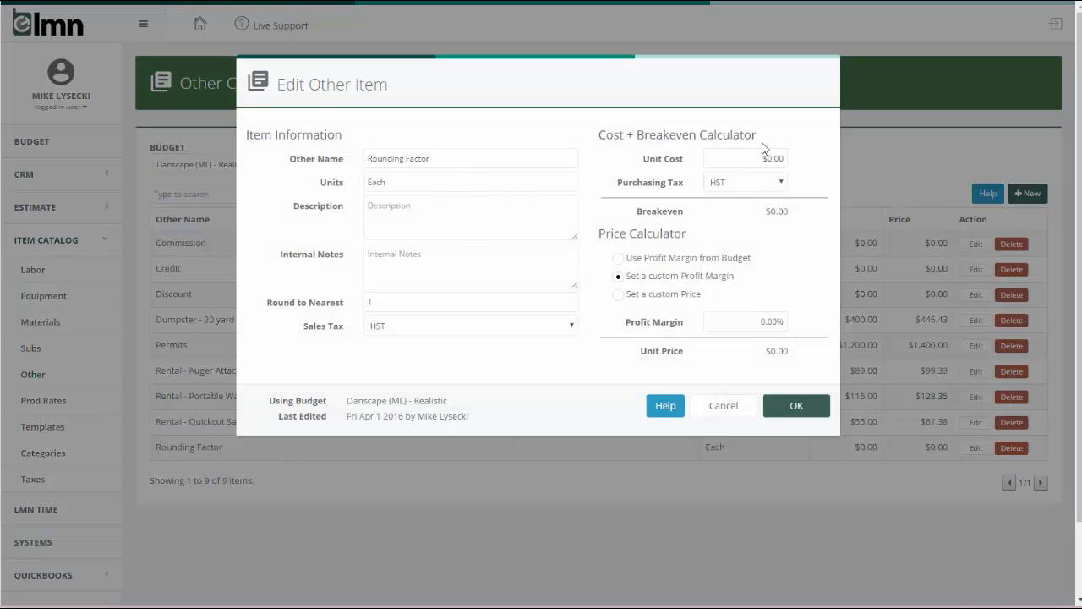
Examine the unit cost and profit margin of the Rounding Factor item in the Other catalog, and close the item
drag(742, 157, 818, 160)
drag(747, 322, 808, 322)
click(817, 411)
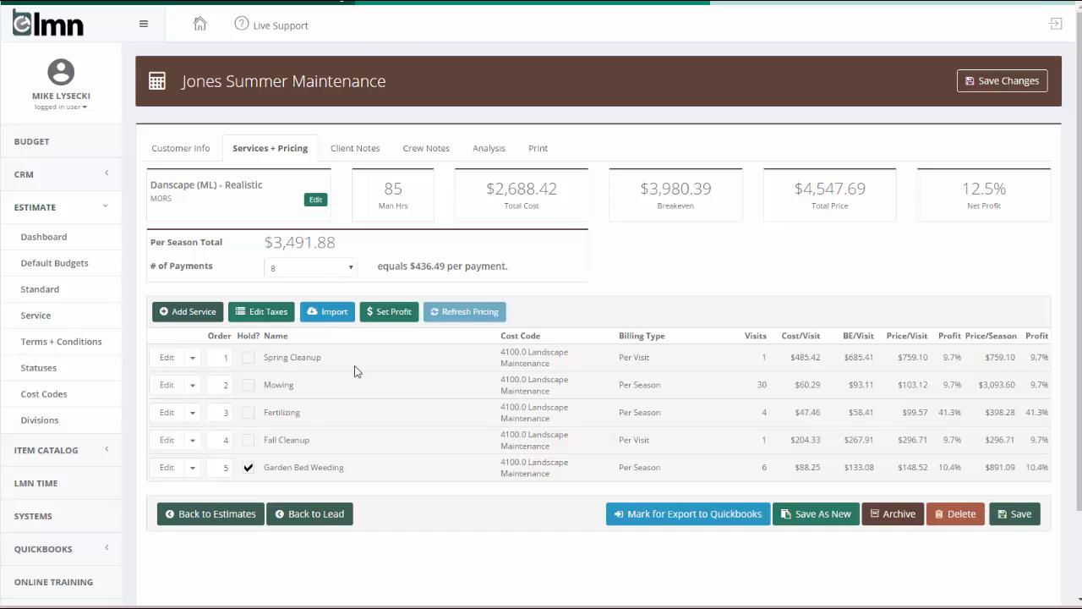
Customize the Mowing service's per-visit price to $100 and set its Crew - Maintenance unit price to $35.53
click(167, 386)
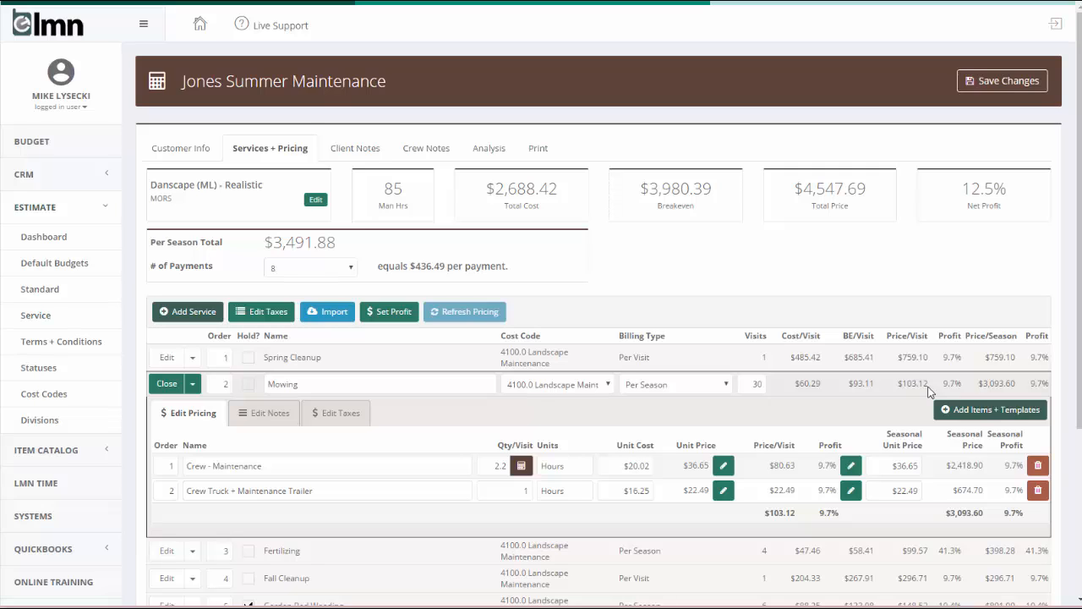
click(193, 385)
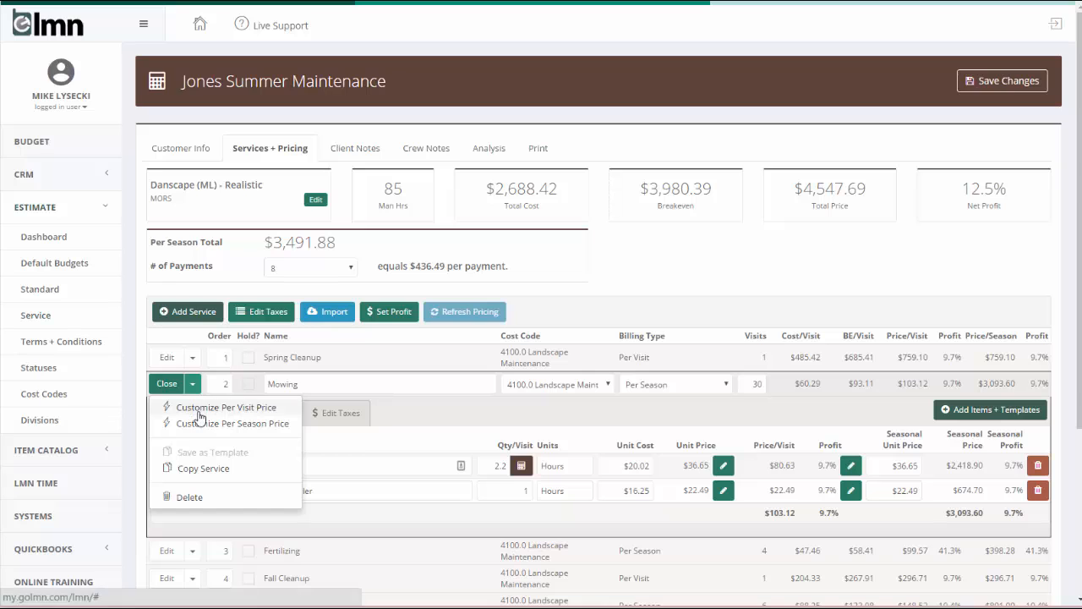
click(198, 408)
click(517, 219)
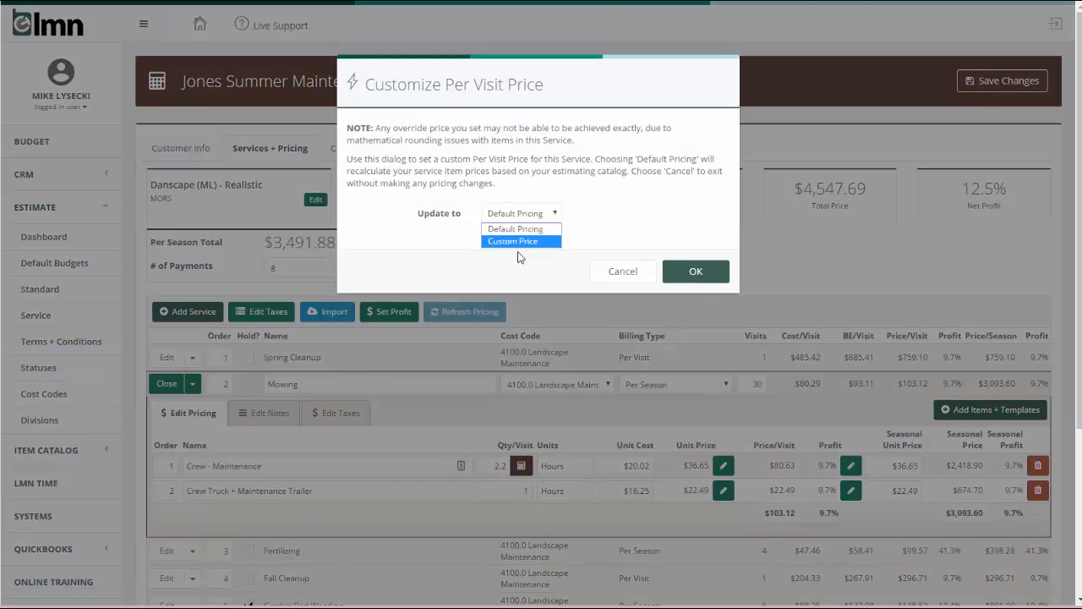
click(519, 242)
key(ctrl+a)
text(100)
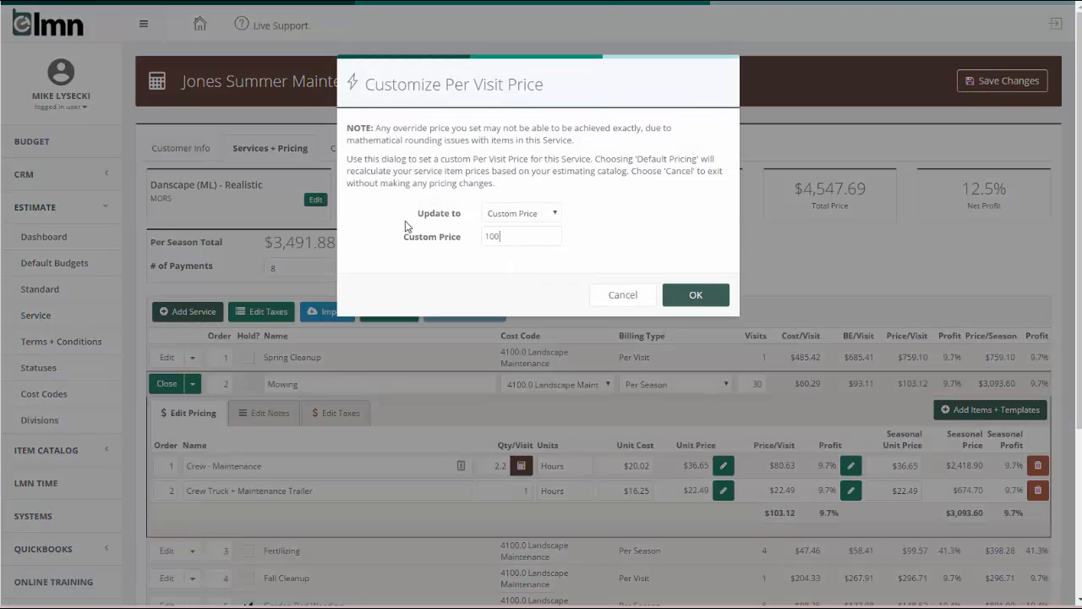
click(706, 294)
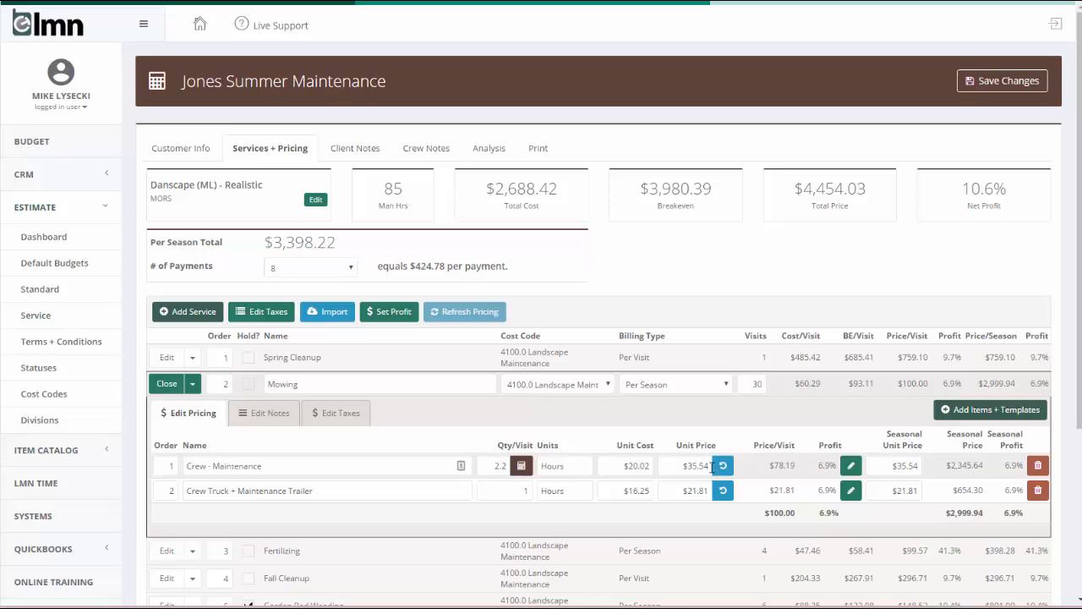
drag(707, 468, 703, 469)
text(3)
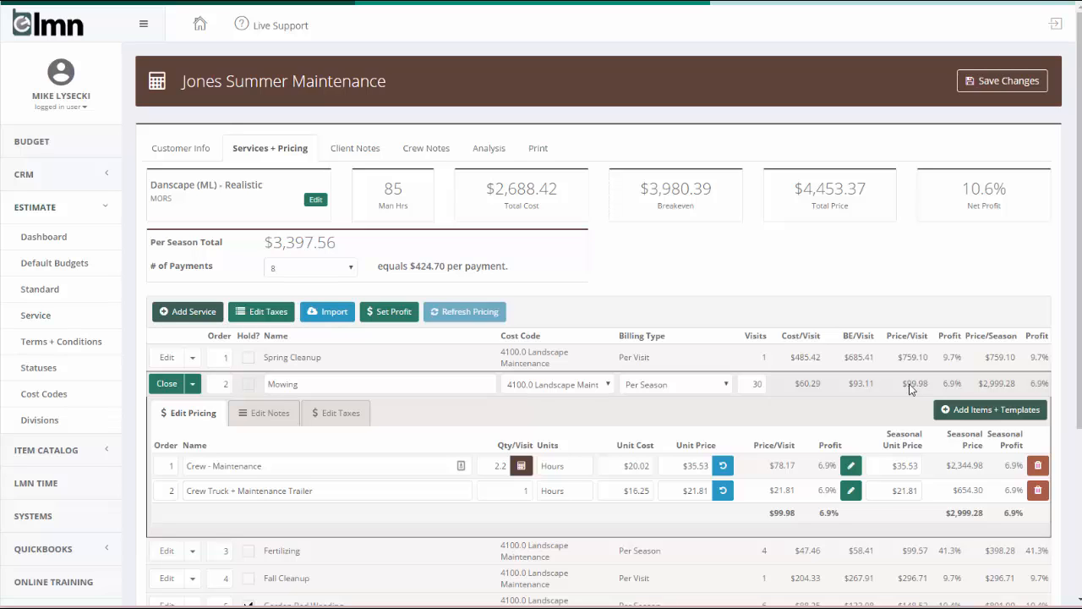
Search the Other catalog for "rounding" and add the Rounding Factor item to the Mowing service
click(1030, 414)
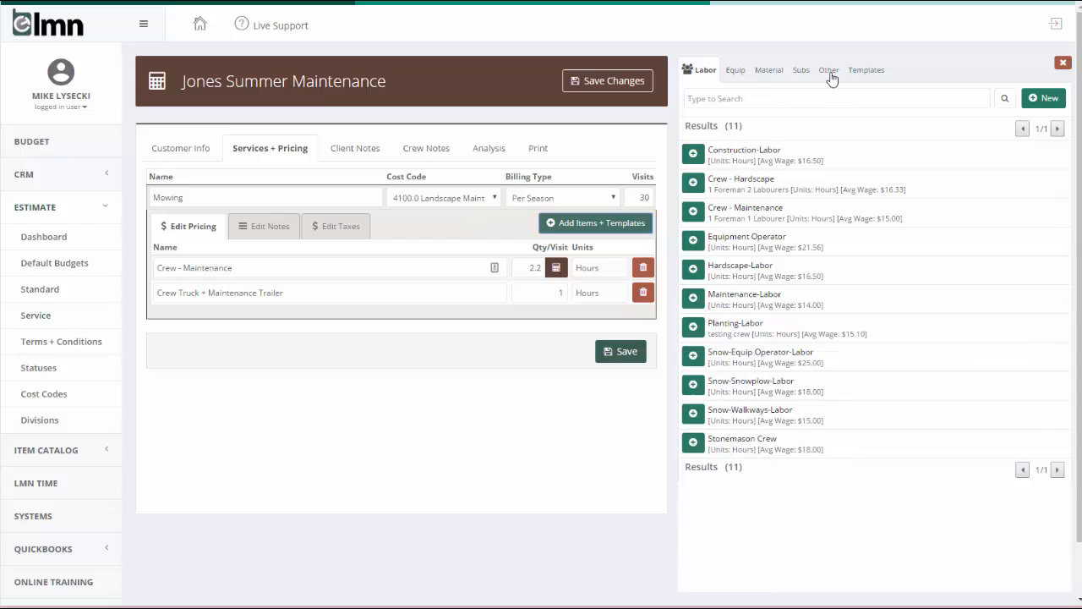
click(829, 71)
click(817, 96)
text(round)
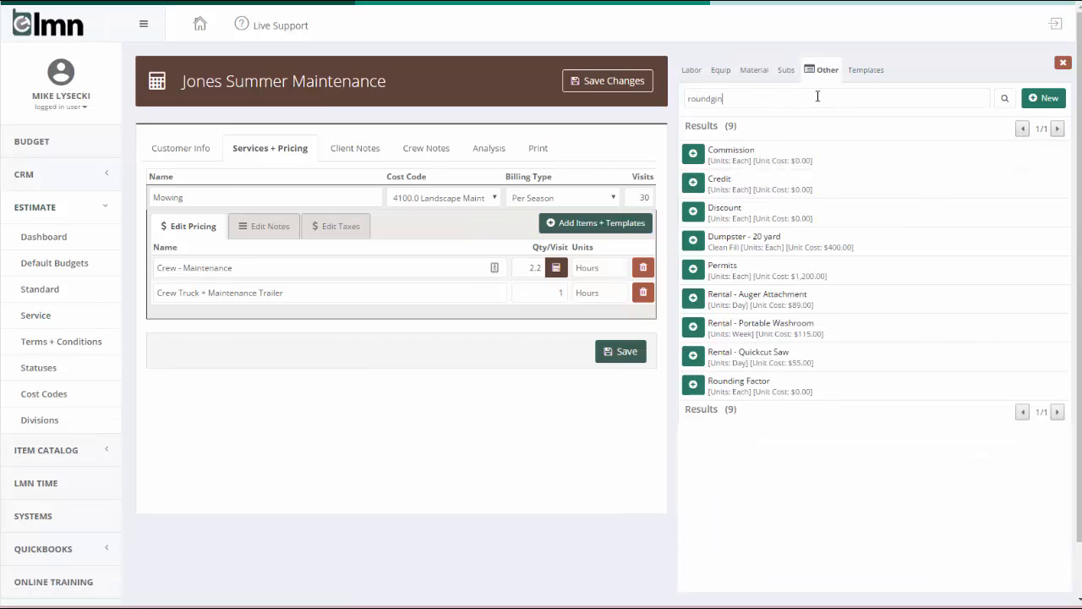
text(ing)
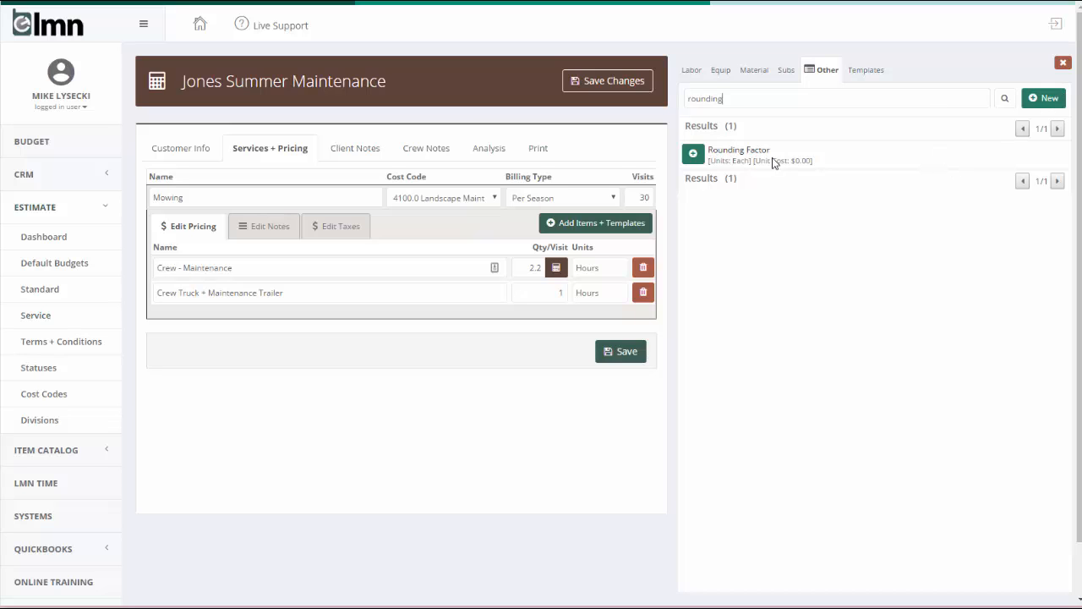
click(693, 153)
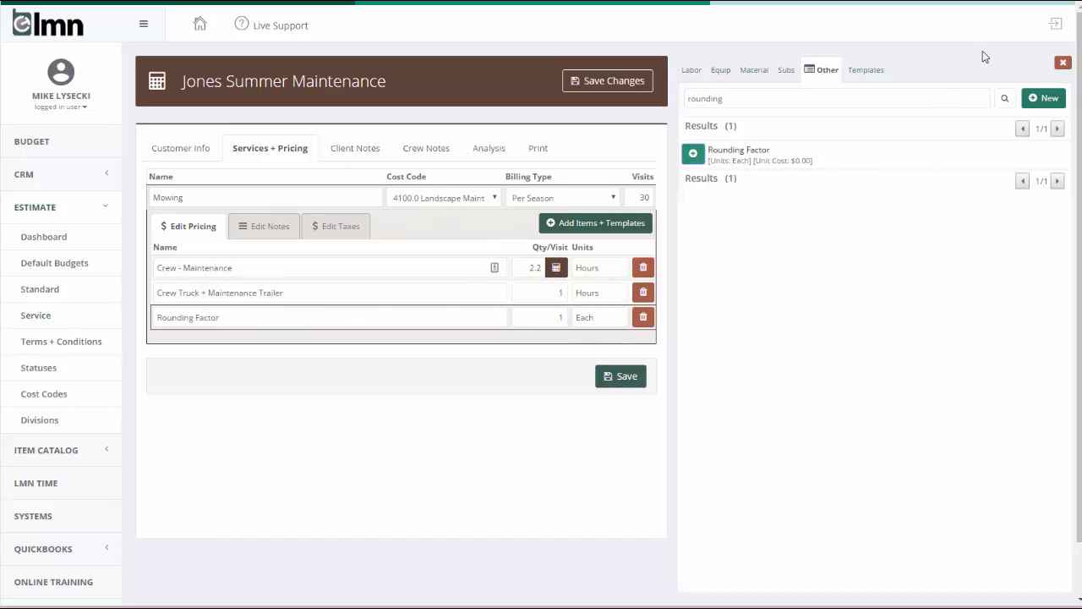
click(1062, 62)
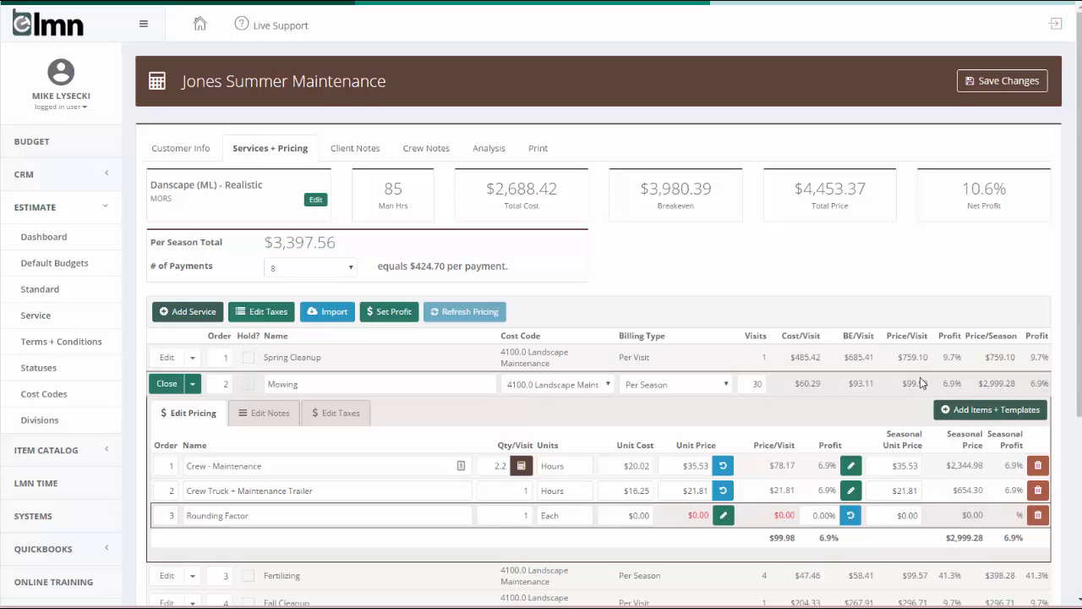
Set a custom unit price of $0.02 for the Rounding Factor item in the Mowing service
click(723, 517)
key(BackSpace)
text(.0)
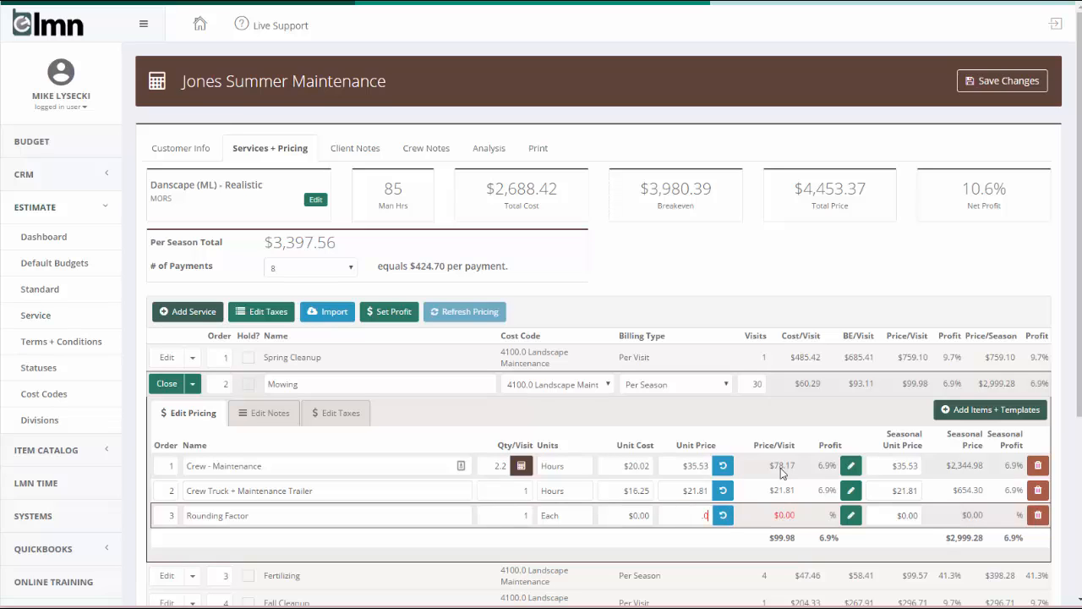
text(2)
key(Return)
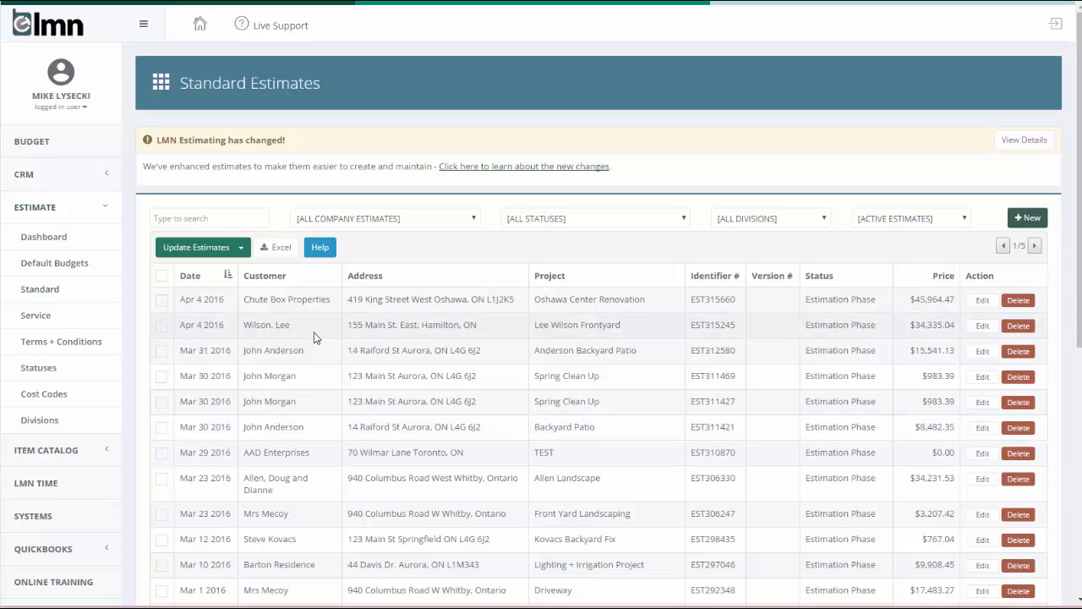
Open the Apr 4 2016 front yard estimate's work areas and pricing, and put the Driveway - Premium work area on hold
click(311, 321)
click(296, 150)
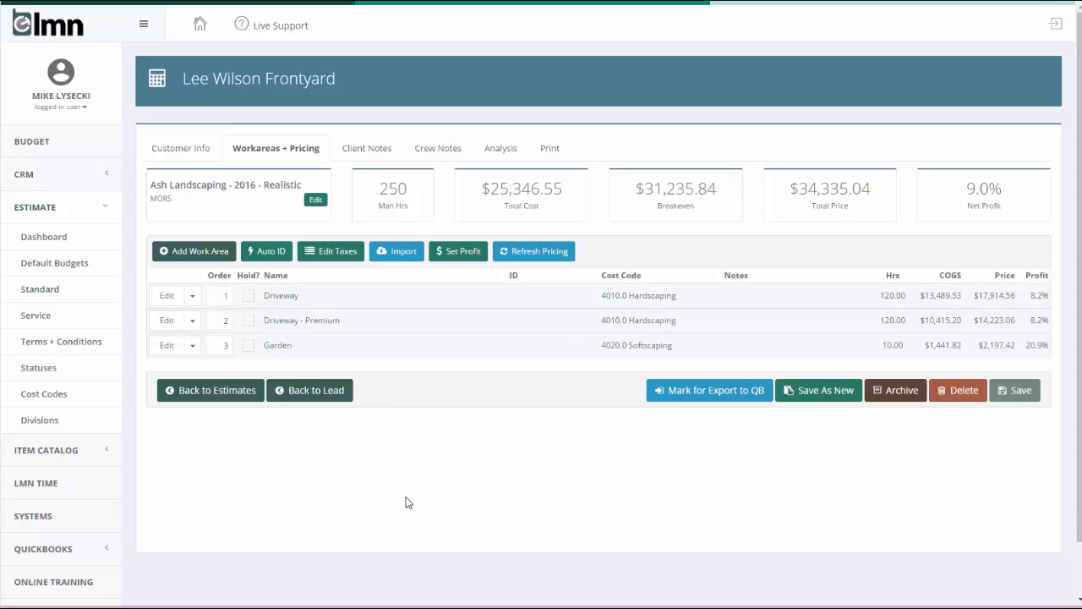
click(248, 319)
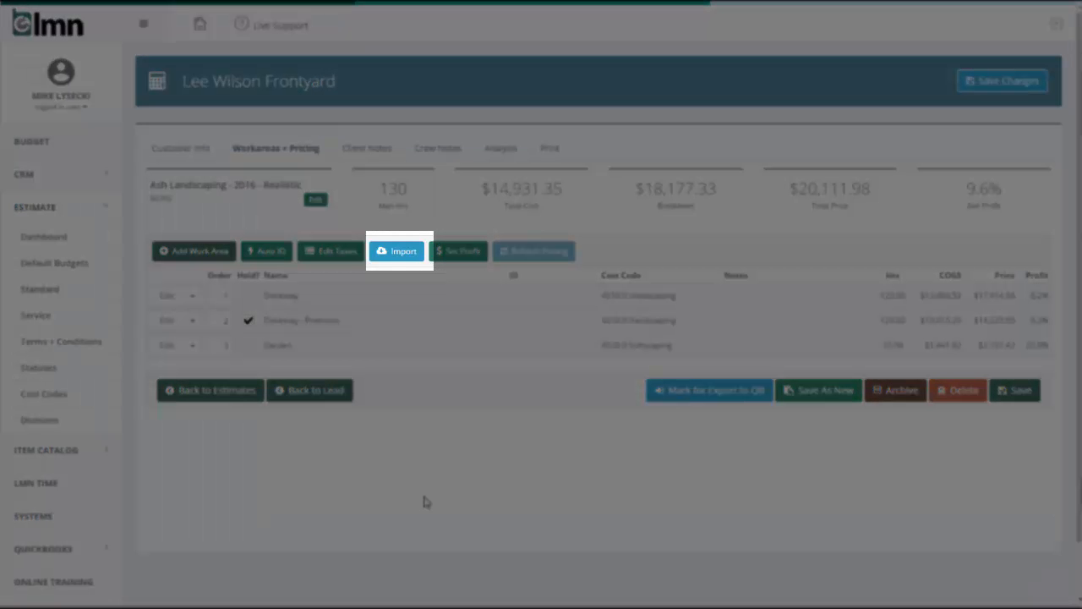
Import the Pergola work area from the Feb 19 2016 Backyard Renovation estimate into the current estimate
click(402, 258)
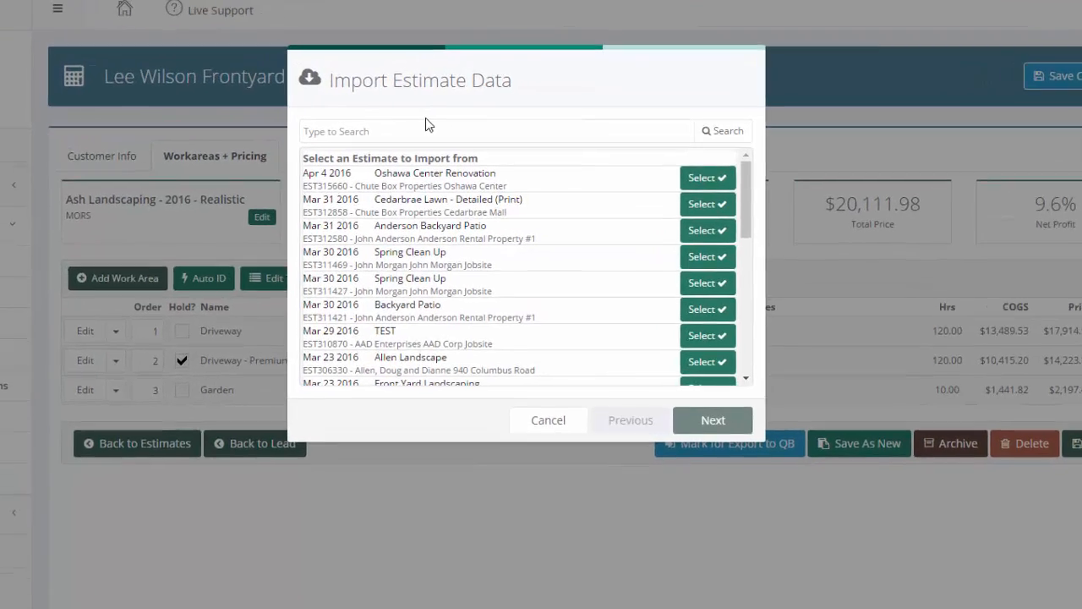
click(416, 128)
text(rail)
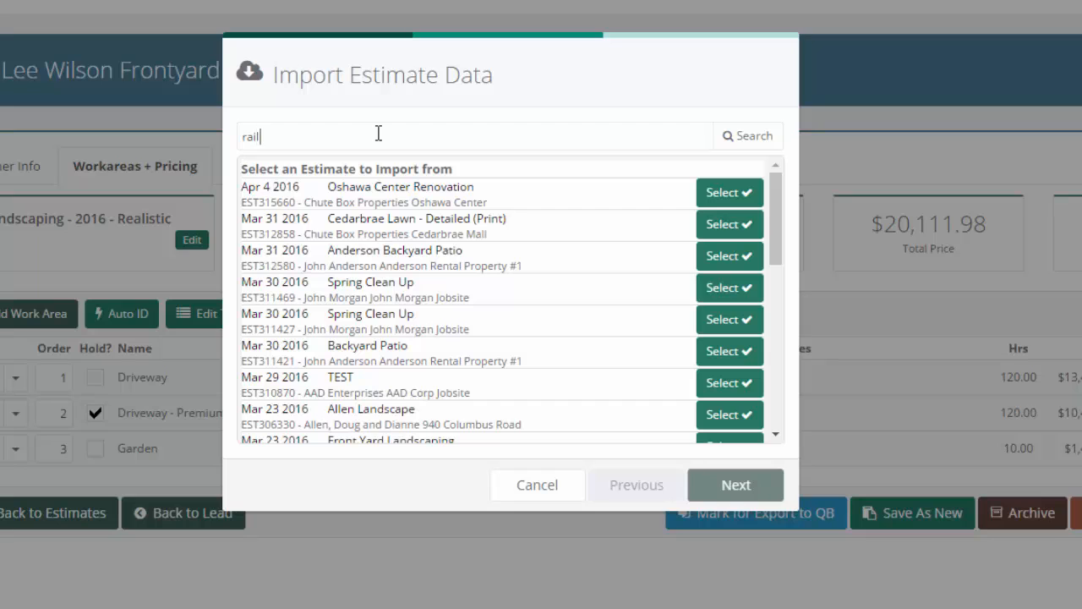
text(f)
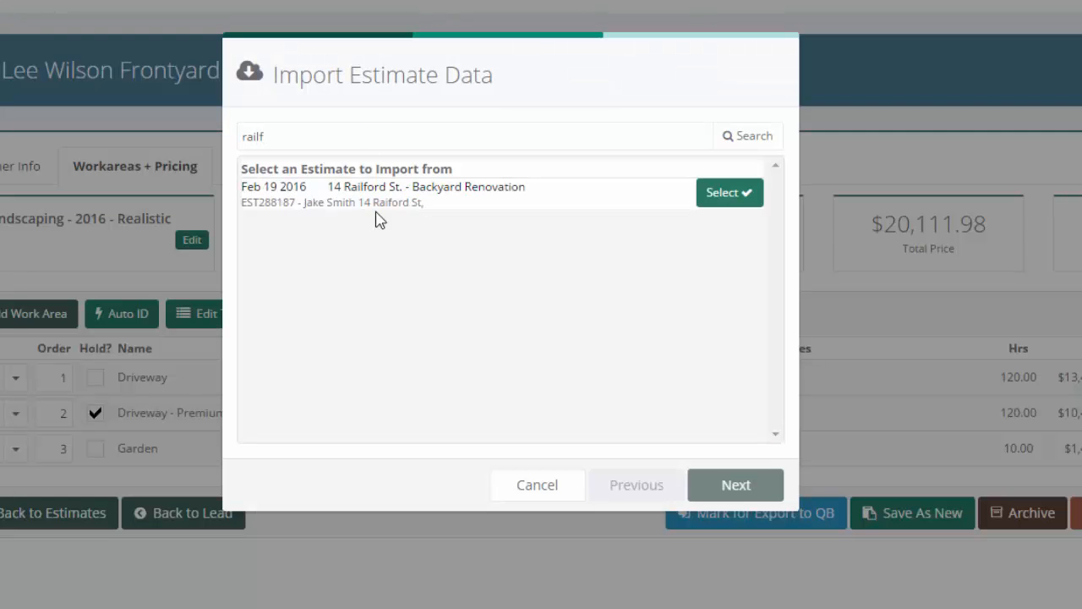
click(732, 197)
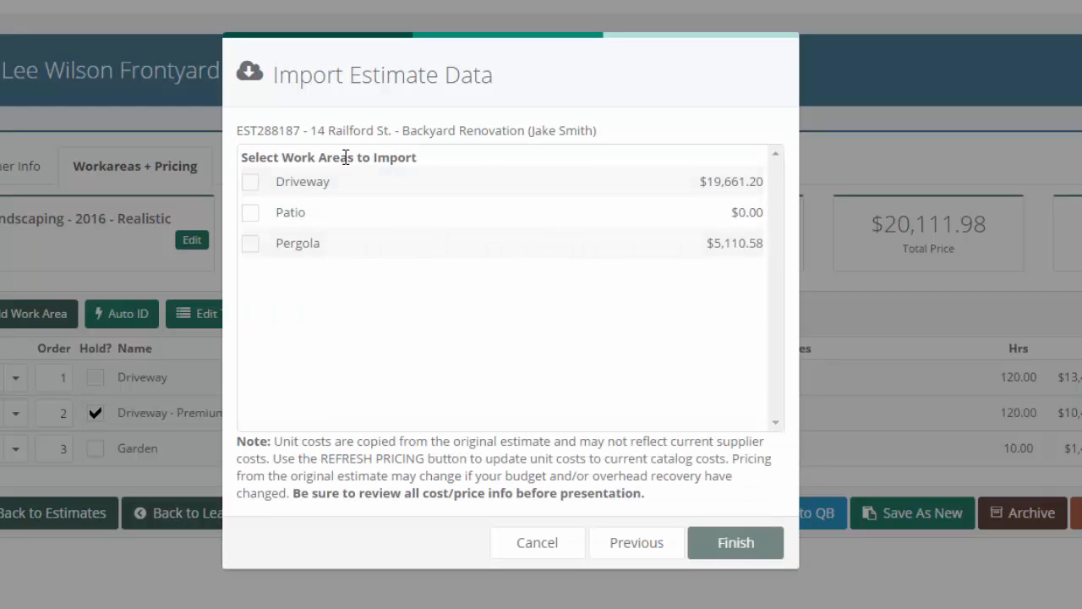
click(251, 245)
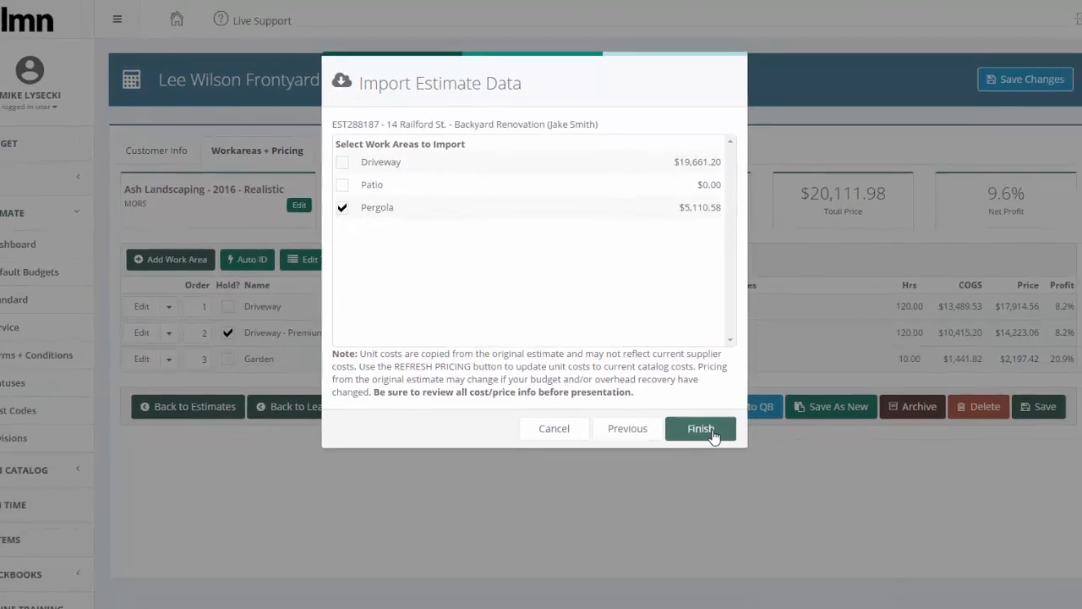
click(735, 542)
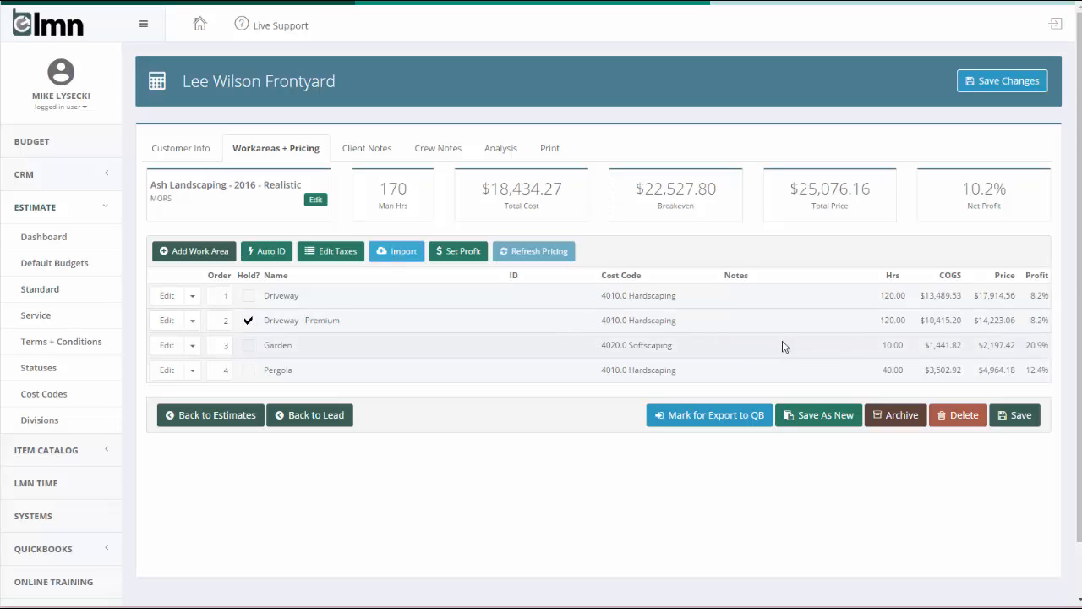
Set the imported Pergola work area's Construction-Labor quantity to 44 hours and its Crew Truck quantity to 22 hours
click(170, 373)
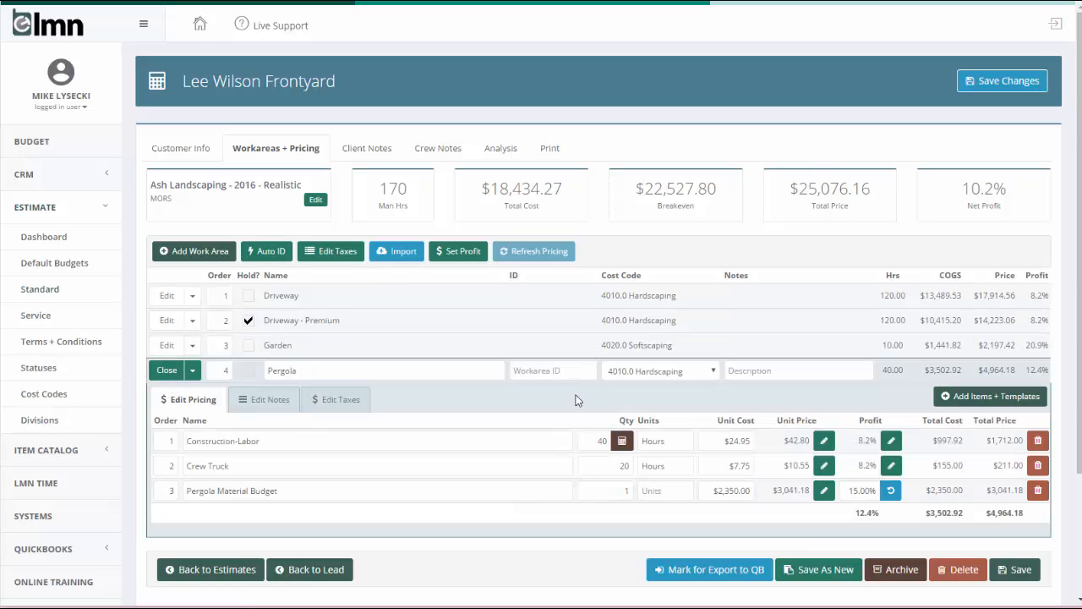
click(600, 440)
text(44)
key(Return)
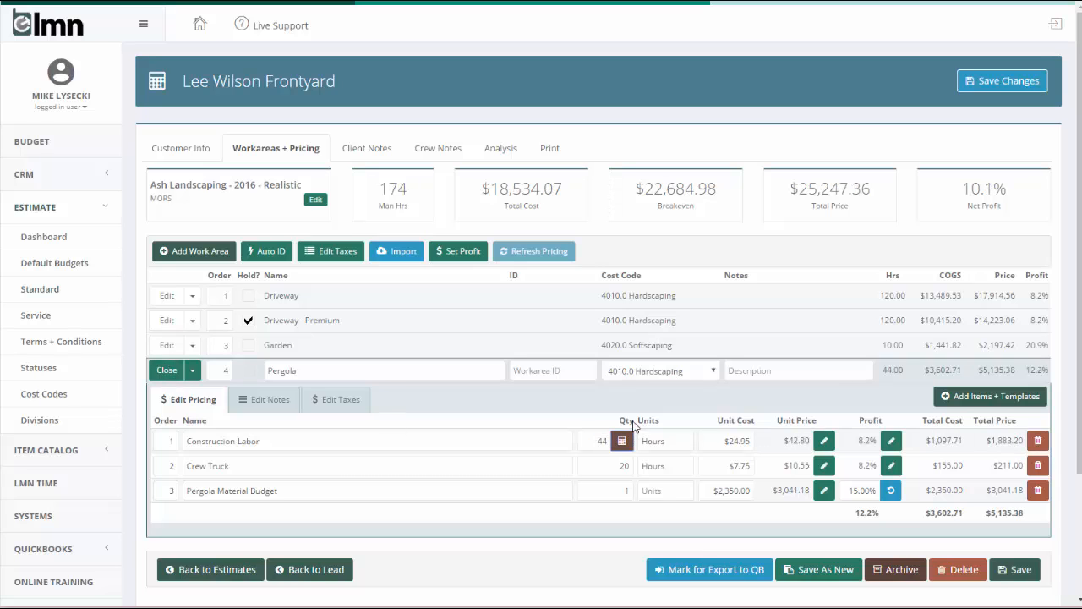
text(22)
key(Tab)
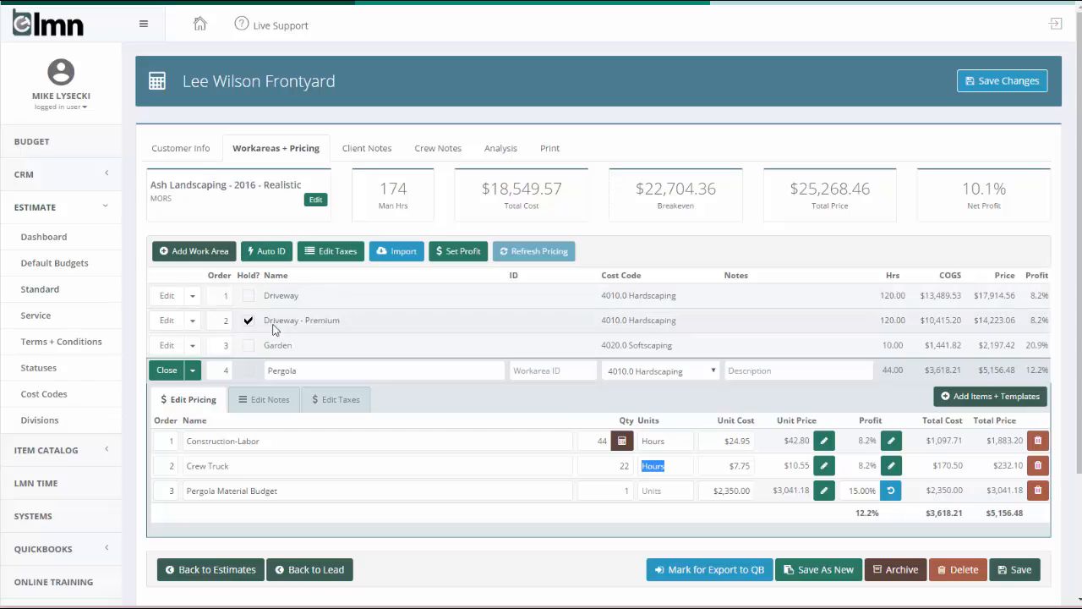
click(166, 369)
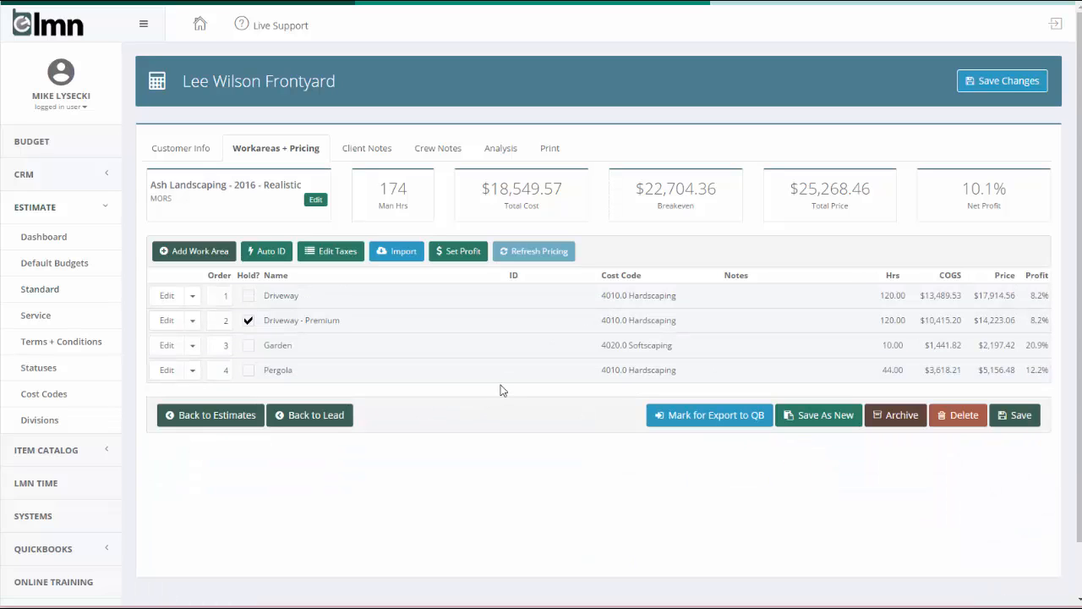
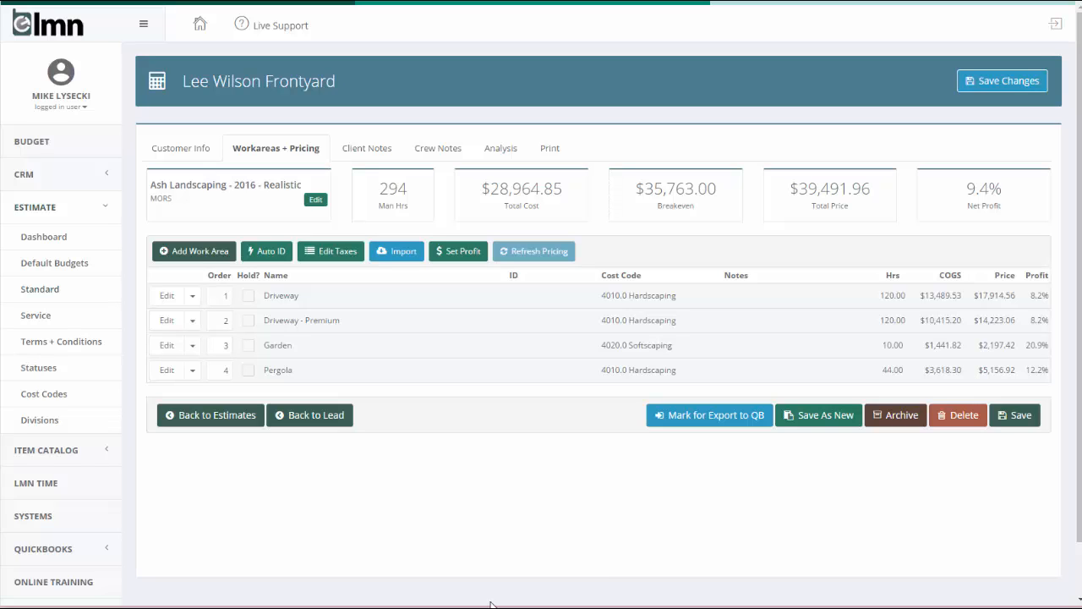
Set Driveway - Premium unit costs to $2.67 for Paver - Eco-Optiloc 8cm and $21.50 for Sand - Polymeric, and save the estimate
click(169, 319)
scroll(586, 375, down, 2)
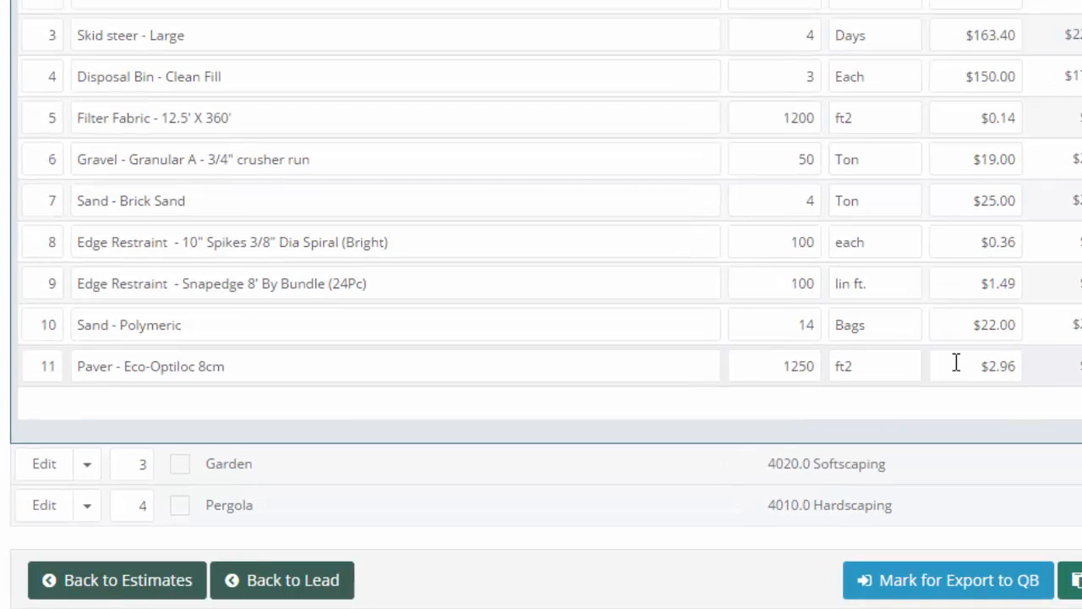
drag(956, 361, 1022, 345)
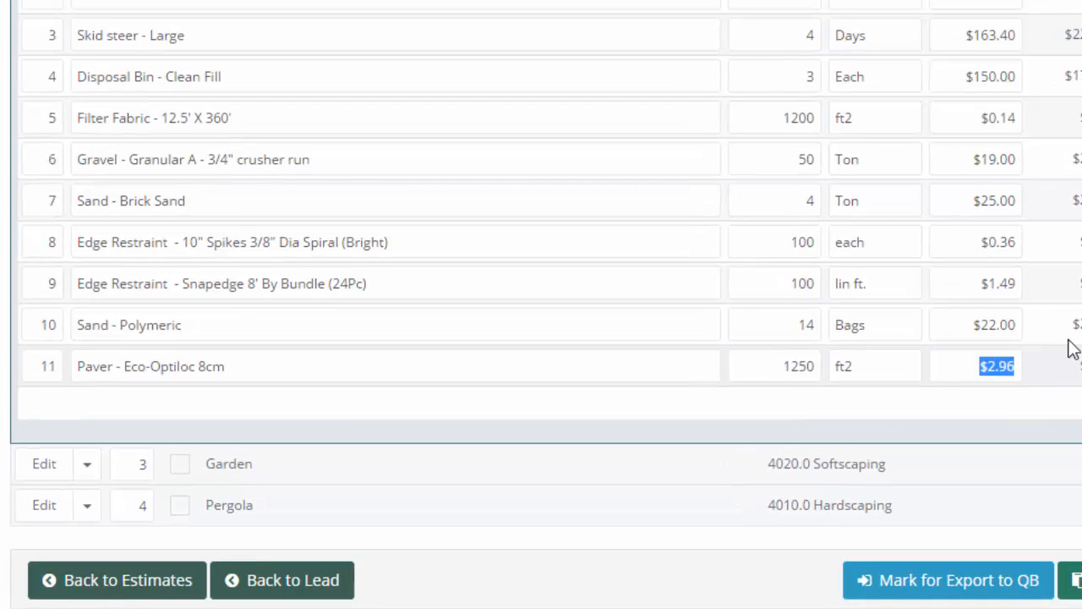
text(2.67)
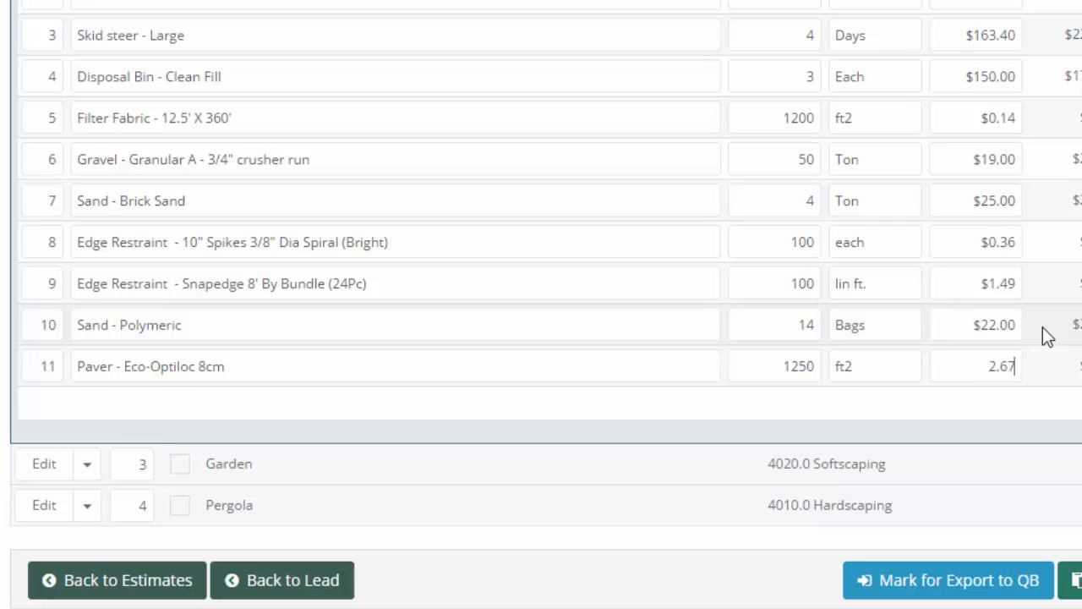
click(972, 325)
drag(1033, 306, 1065, 307)
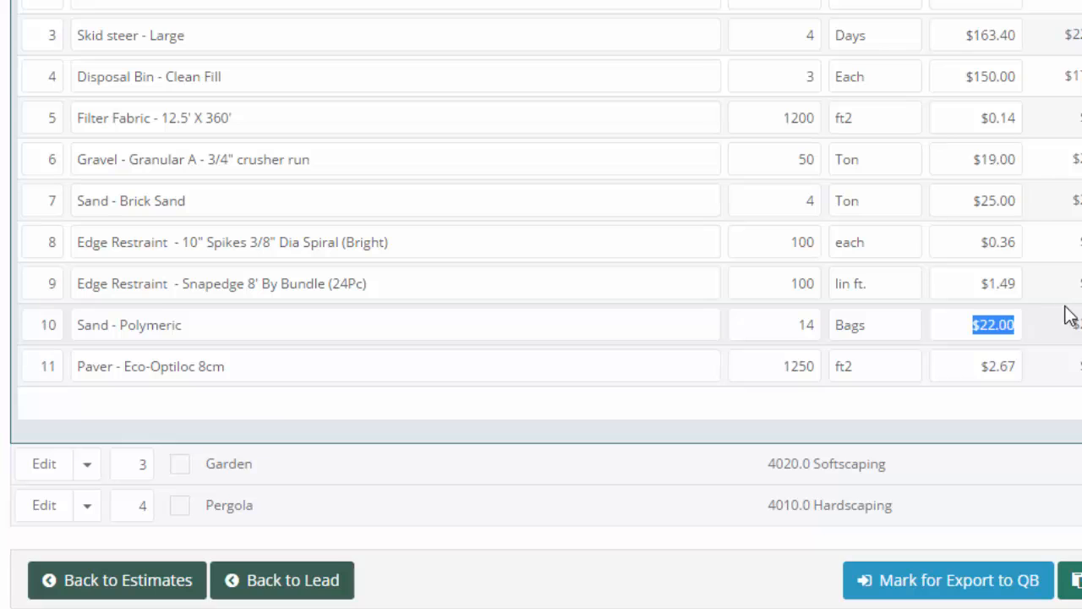
text(21.50)
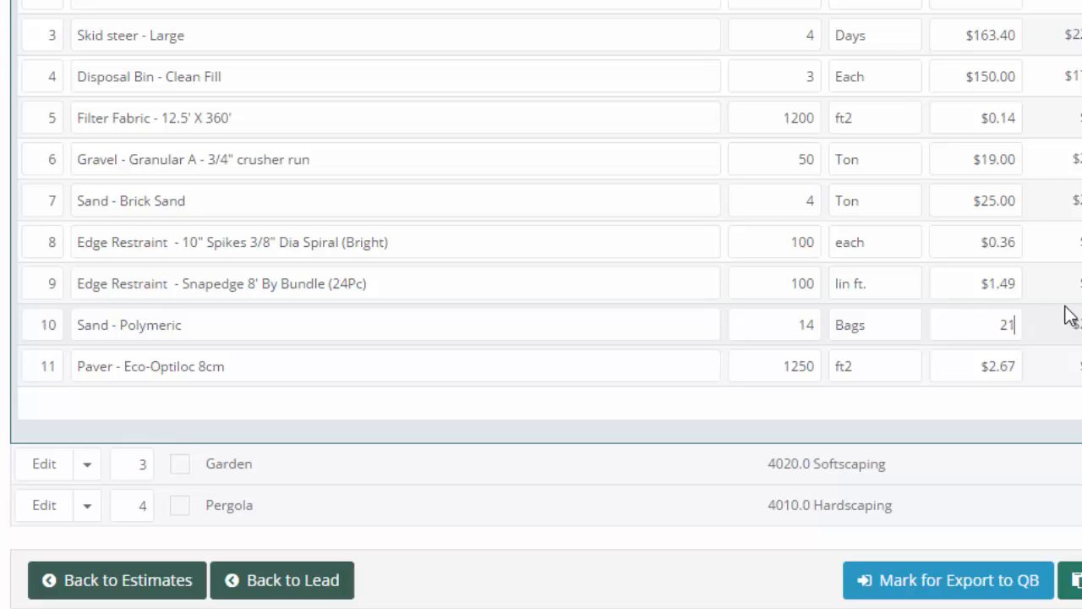
click(1046, 326)
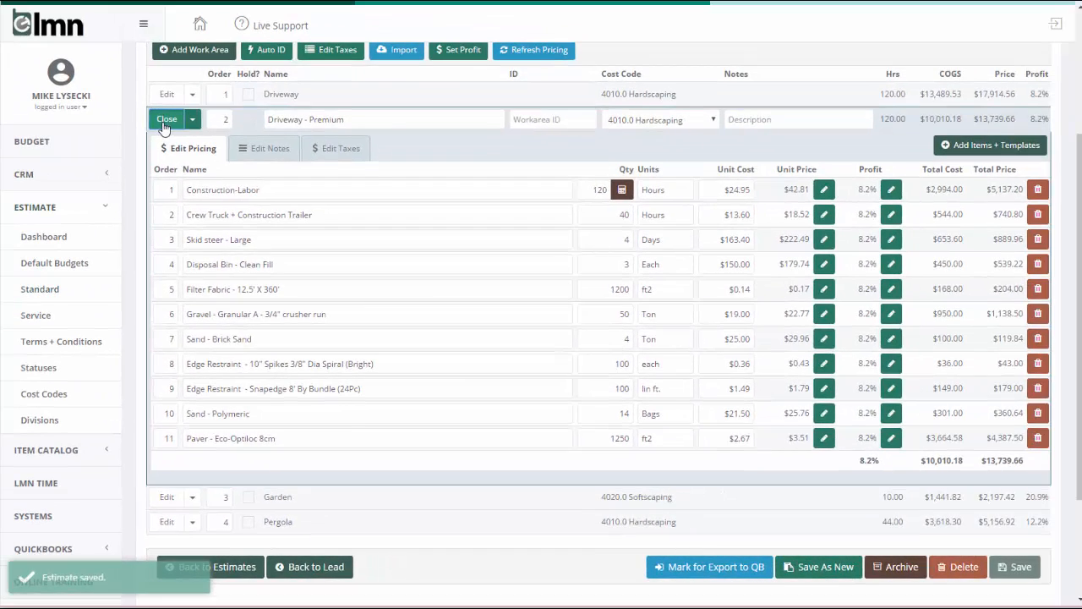
click(166, 121)
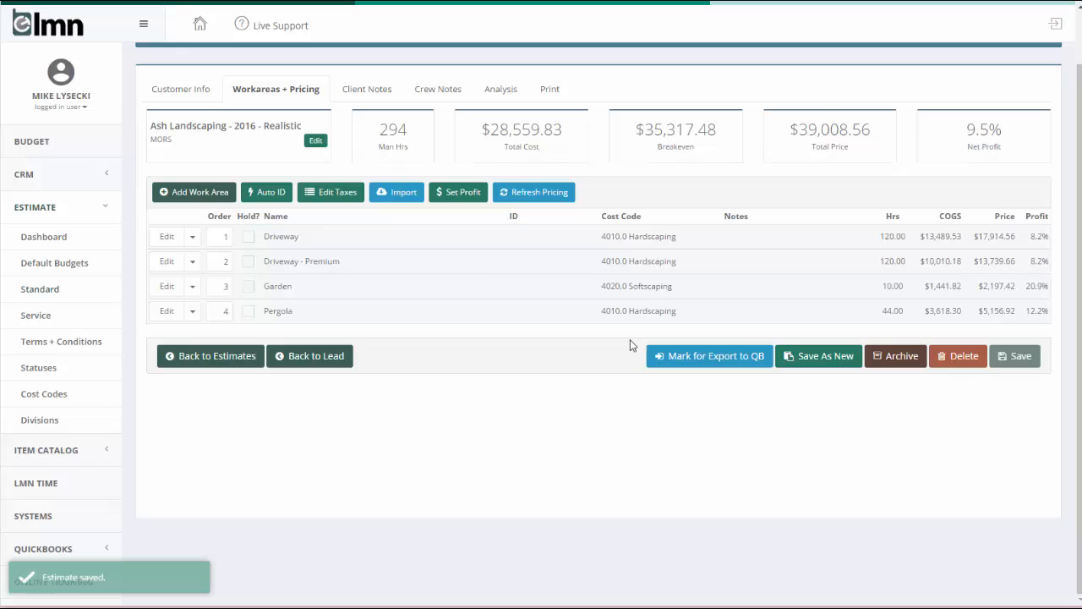
Refresh the estimate's pricing so all items take their cost and pricing data from the catalog
scroll(575, 387, up, 1)
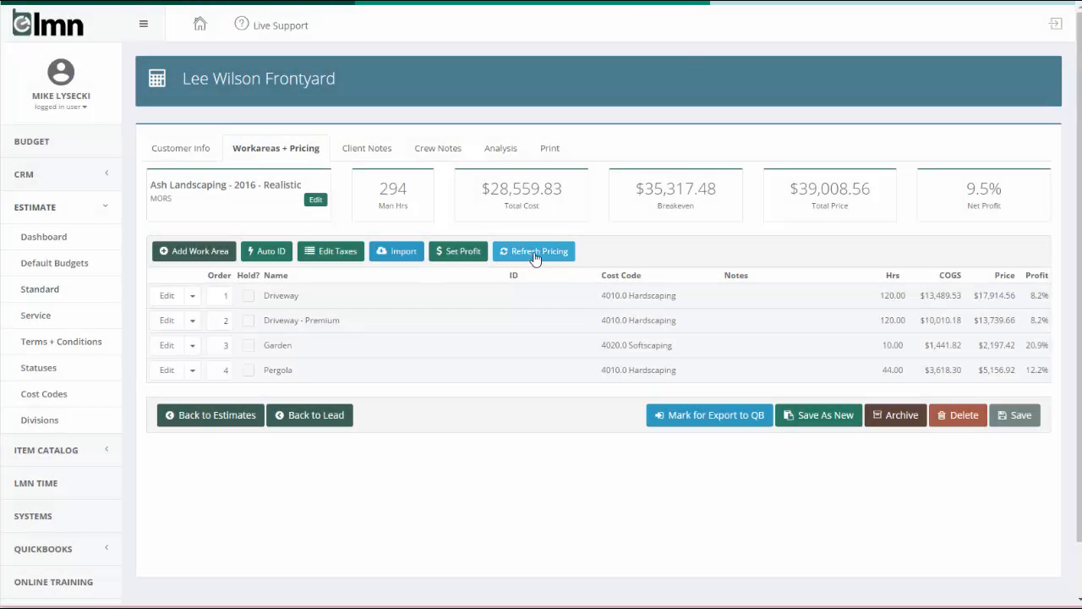
click(534, 251)
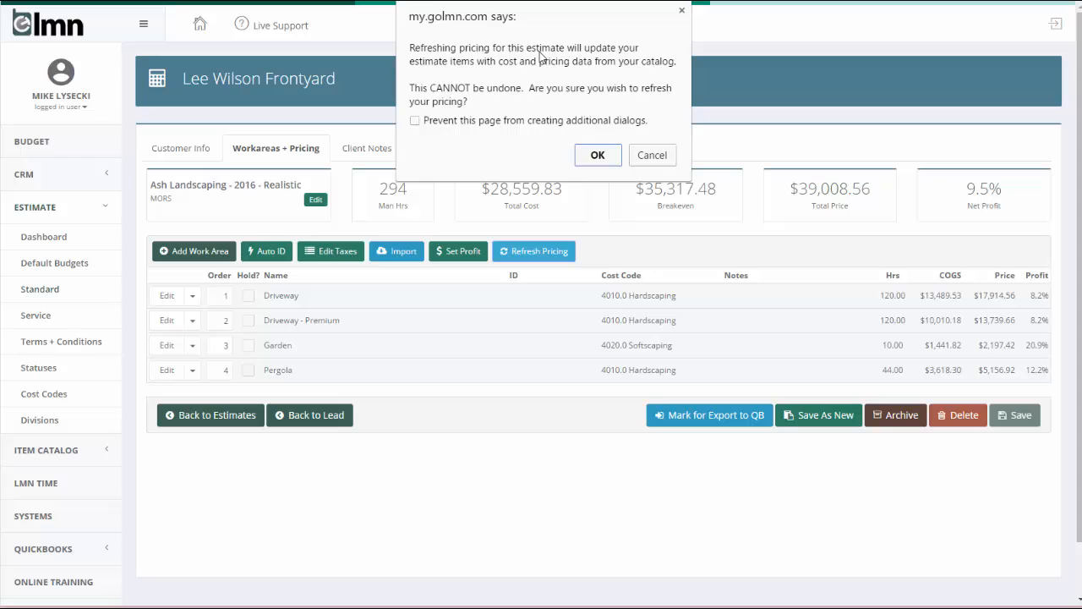
click(600, 155)
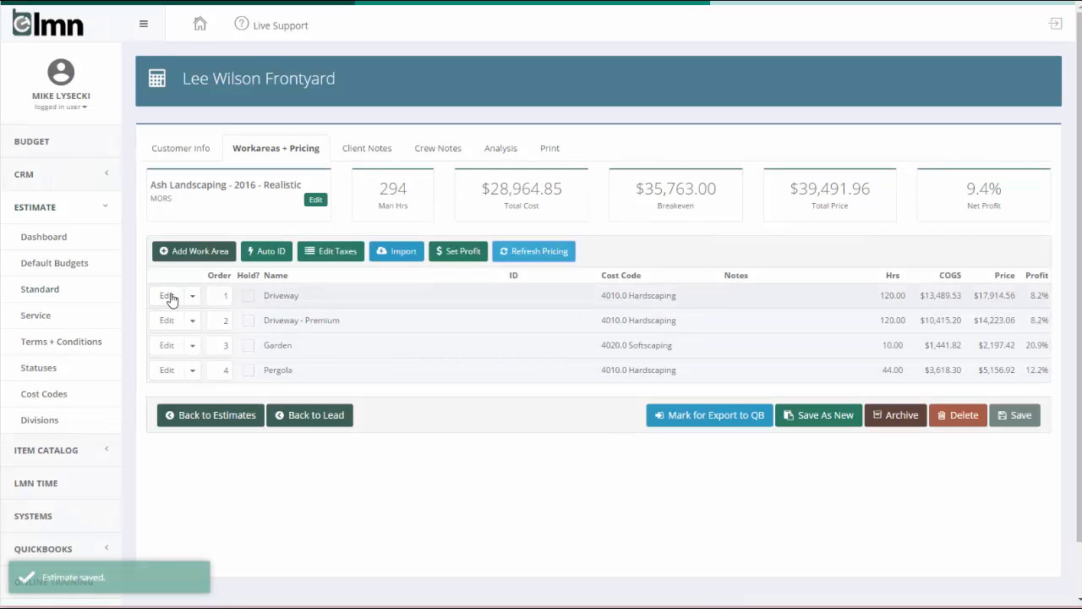
Check the paver unit costs in the Driveway and Driveway - Premium work areas and the latter's Sand - Polymeric unit cost
click(167, 296)
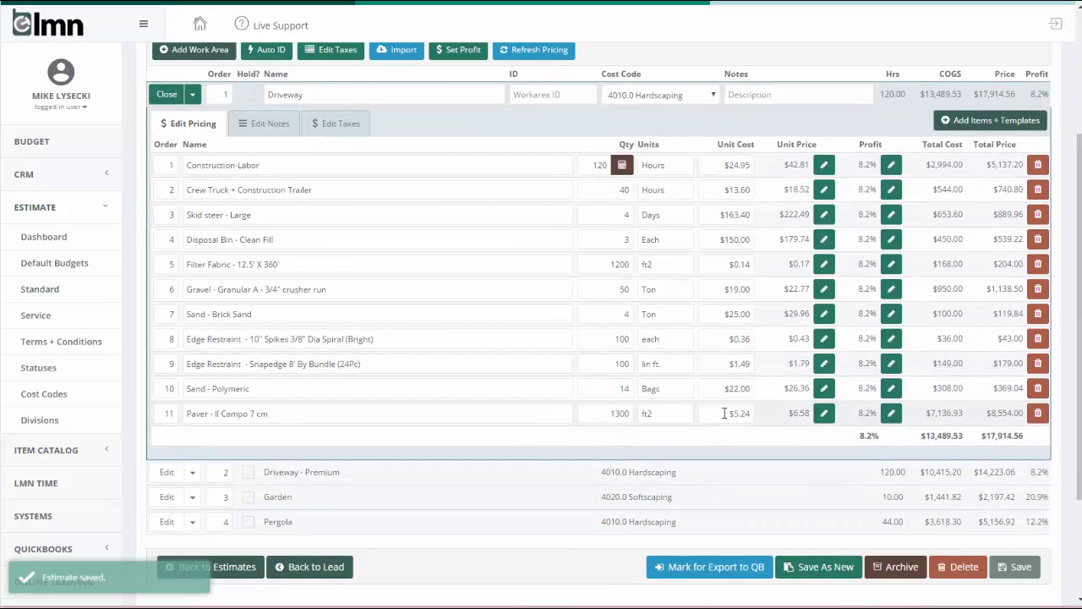
double_click(751, 414)
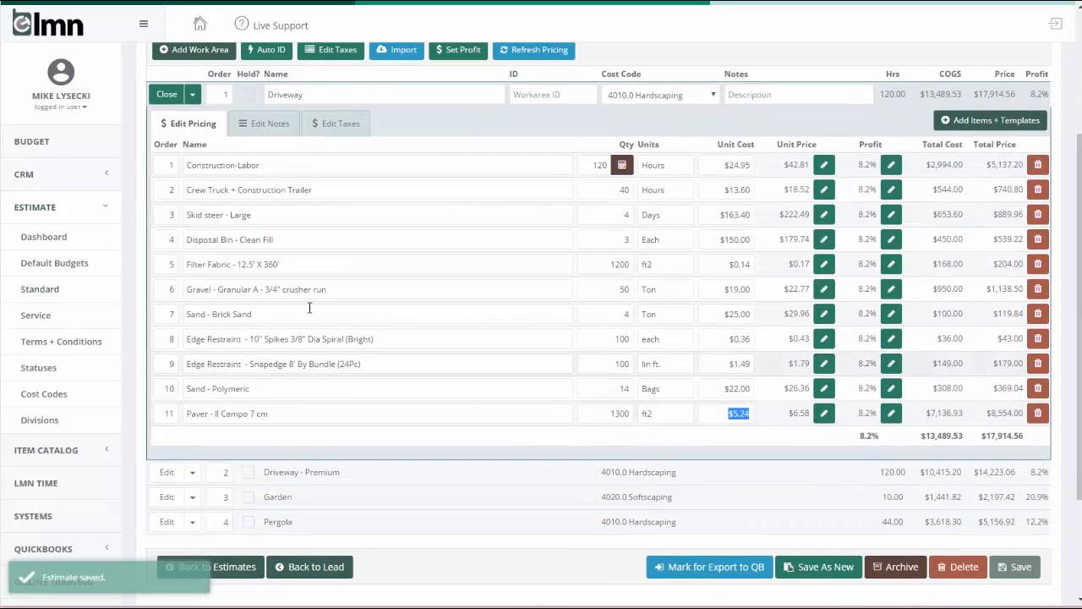
click(163, 96)
click(167, 262)
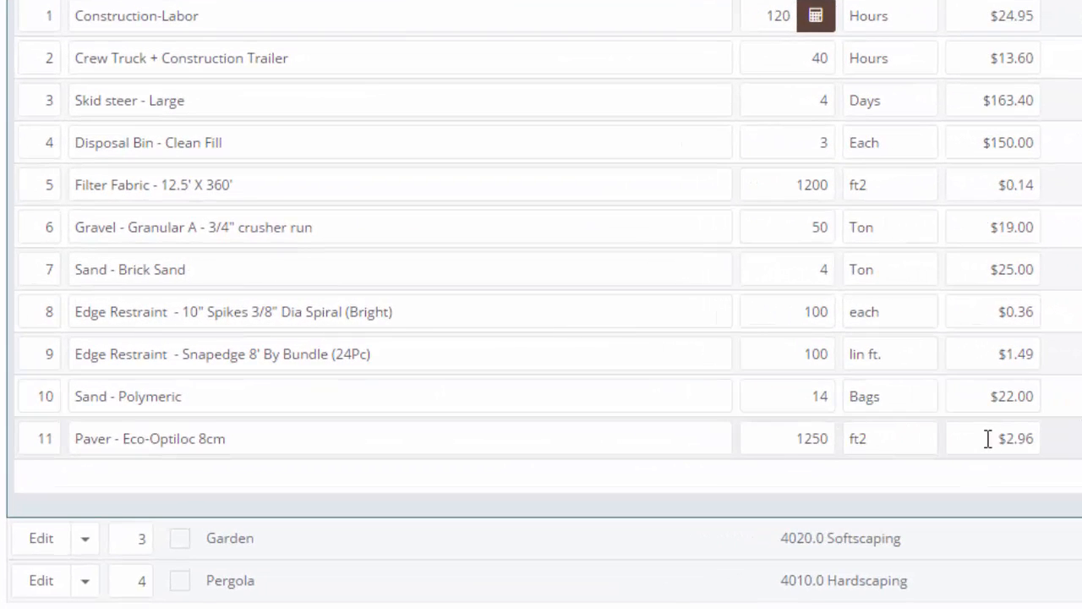
click(987, 438)
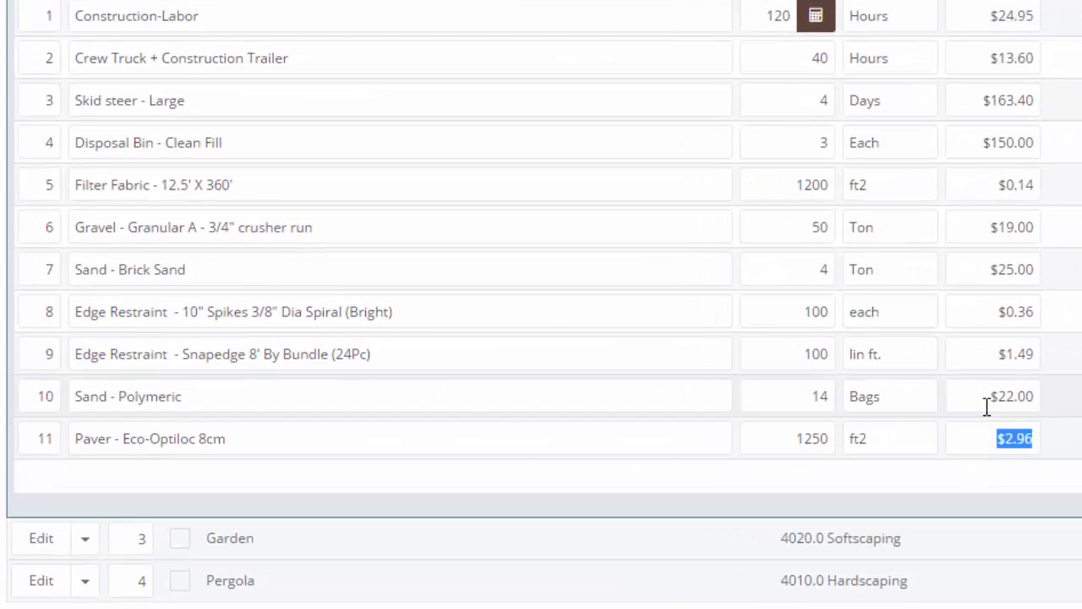
click(972, 397)
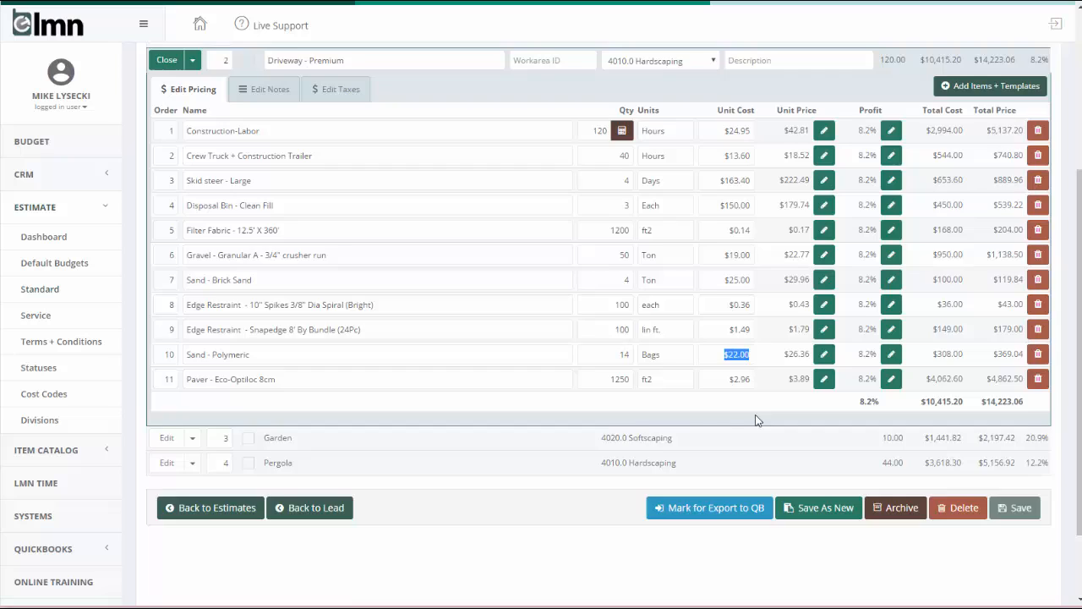
scroll(757, 420, up, 3)
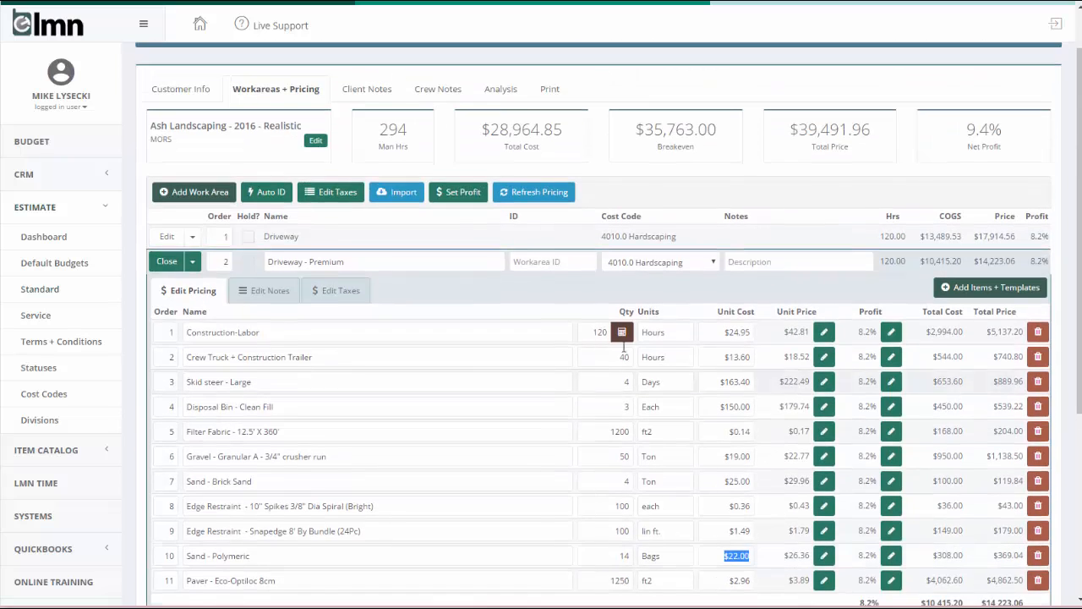
click(165, 262)
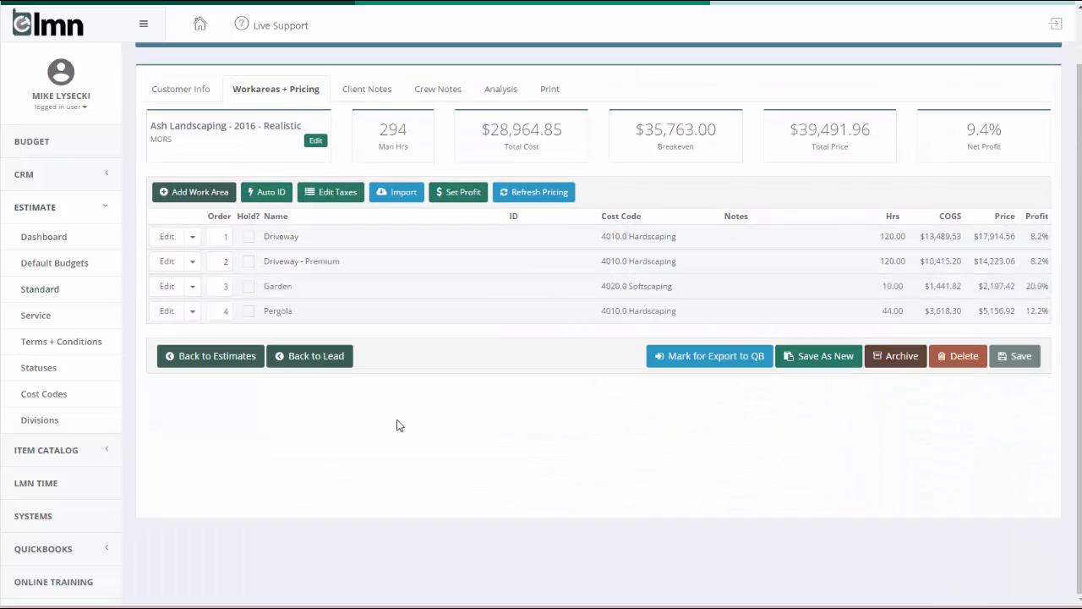
Switch the estimate's budget to 2016 - Danscape (ML) - Realistic with the MORS overhead recovery method, and save the changes
scroll(400, 425, up, 1)
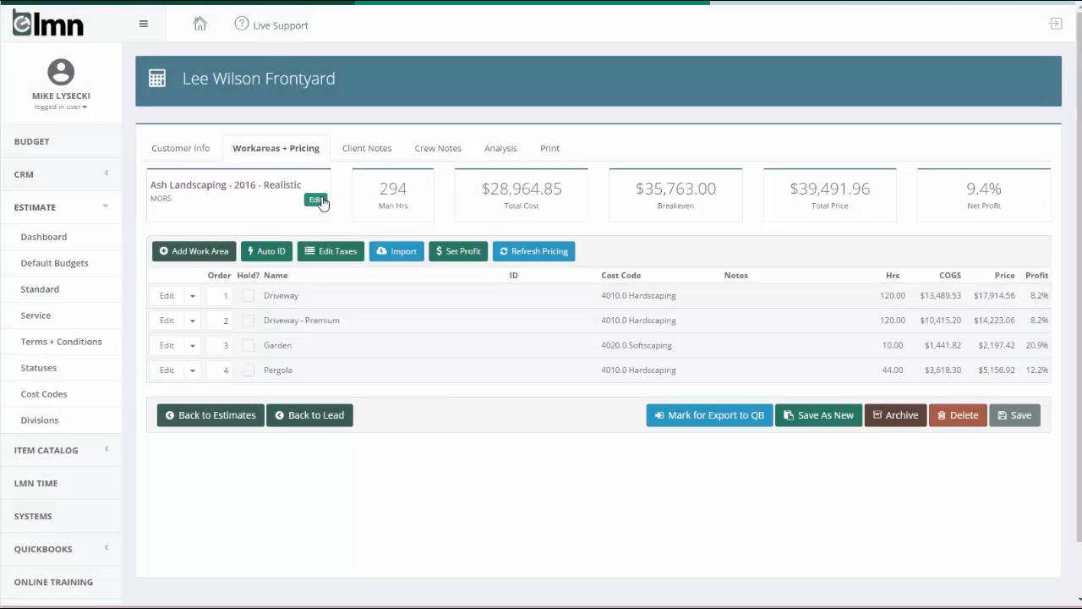
click(318, 200)
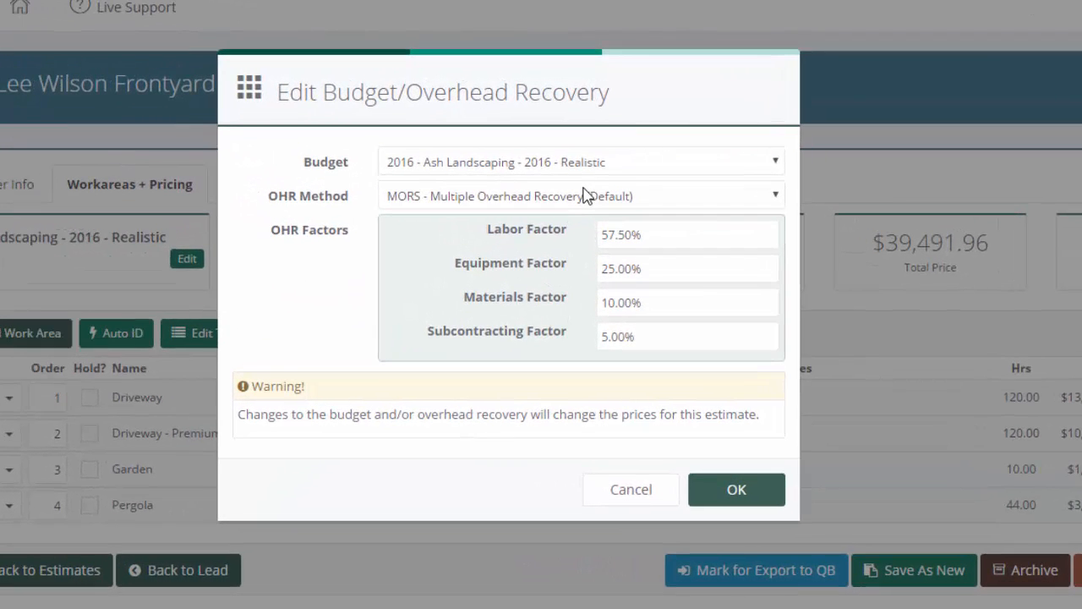
click(558, 169)
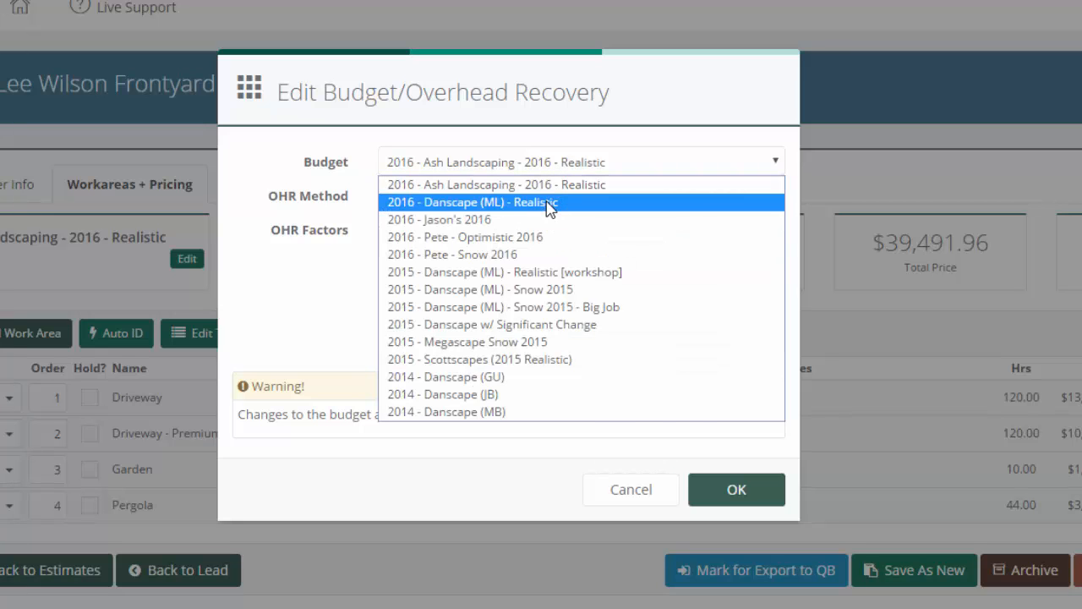
click(550, 205)
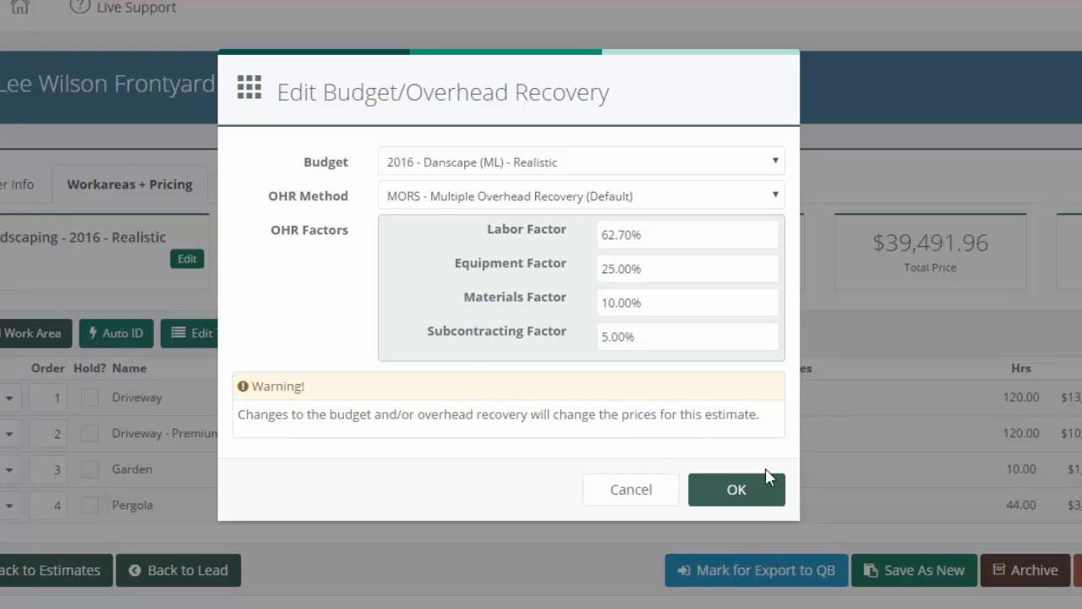
click(749, 494)
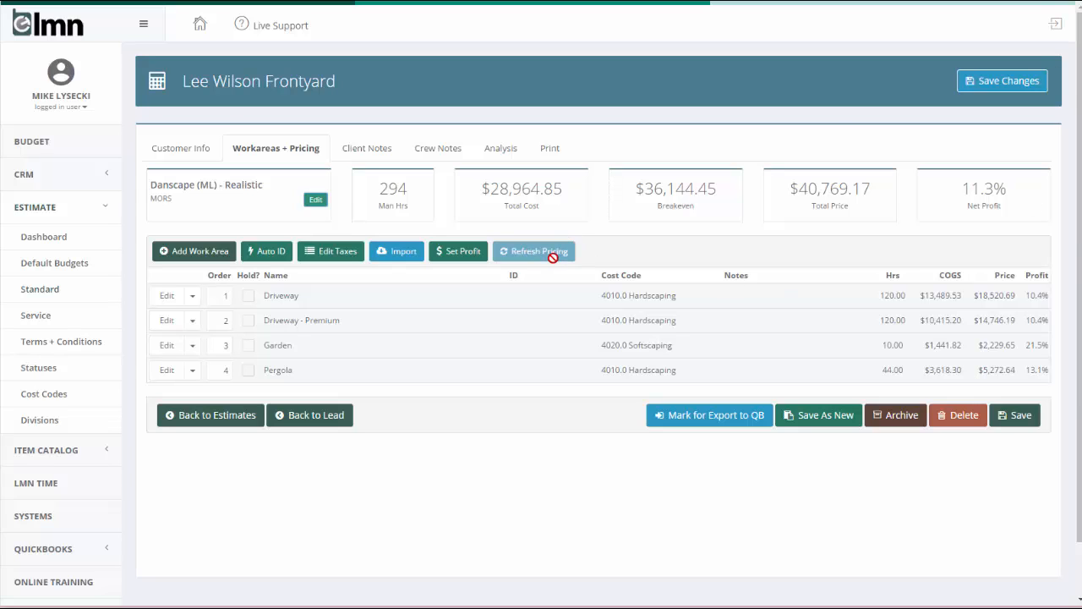
click(1004, 81)
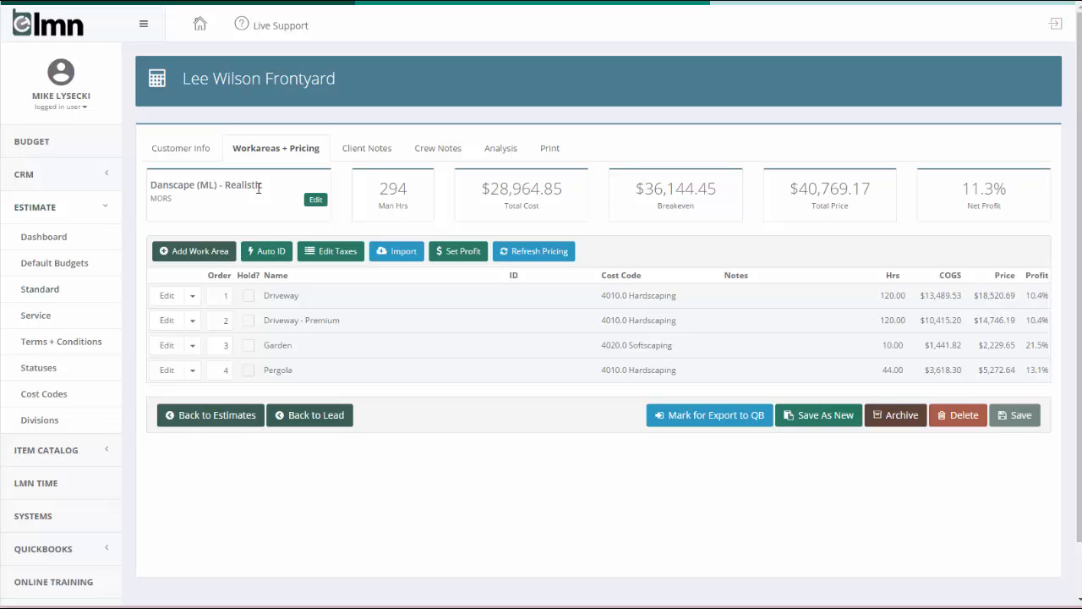
Start a tax update for the Driveway, Driveway - Premium and Pergola work areas, with labor and equipment sales tax set to EXMT
click(326, 253)
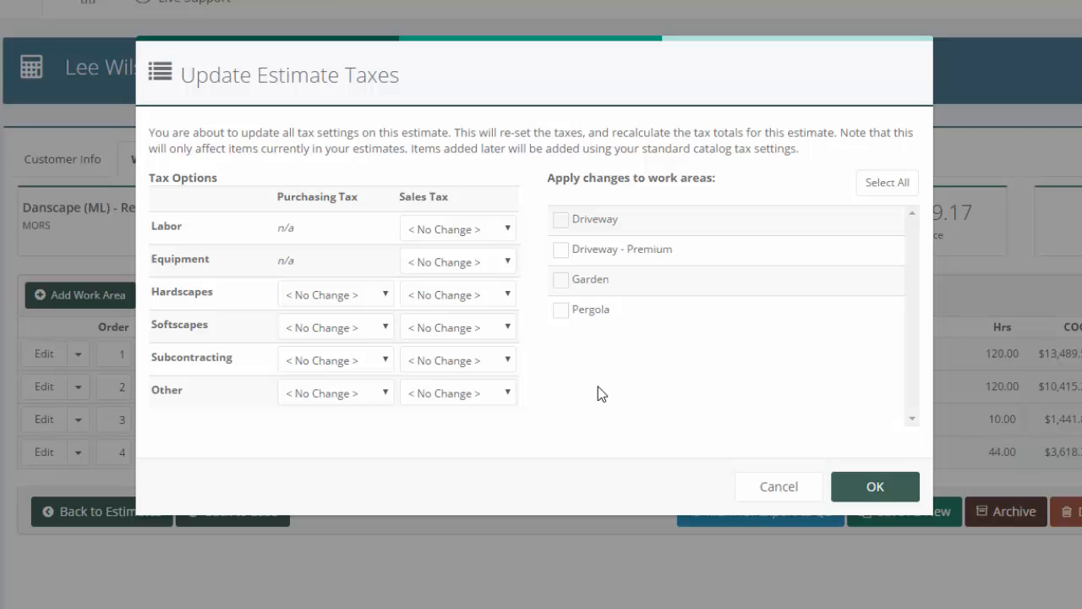
click(560, 219)
click(561, 250)
click(560, 310)
click(454, 230)
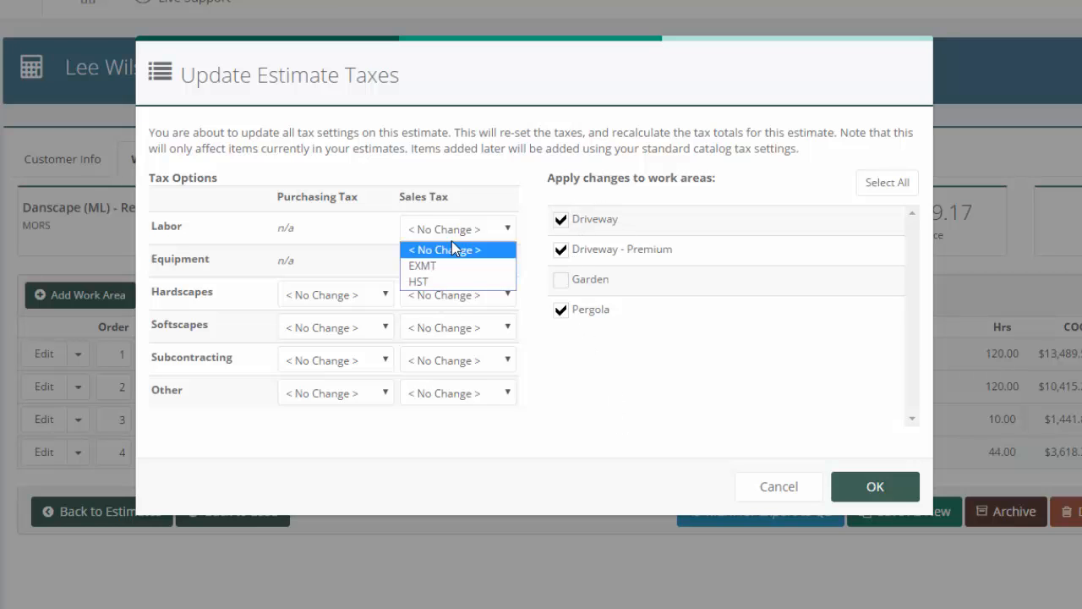
click(432, 270)
click(449, 261)
click(447, 297)
Set the sales tax for hardscapes, softscapes, subcontracting and other to EXMT, and apply the tax update to the selected work areas
click(446, 295)
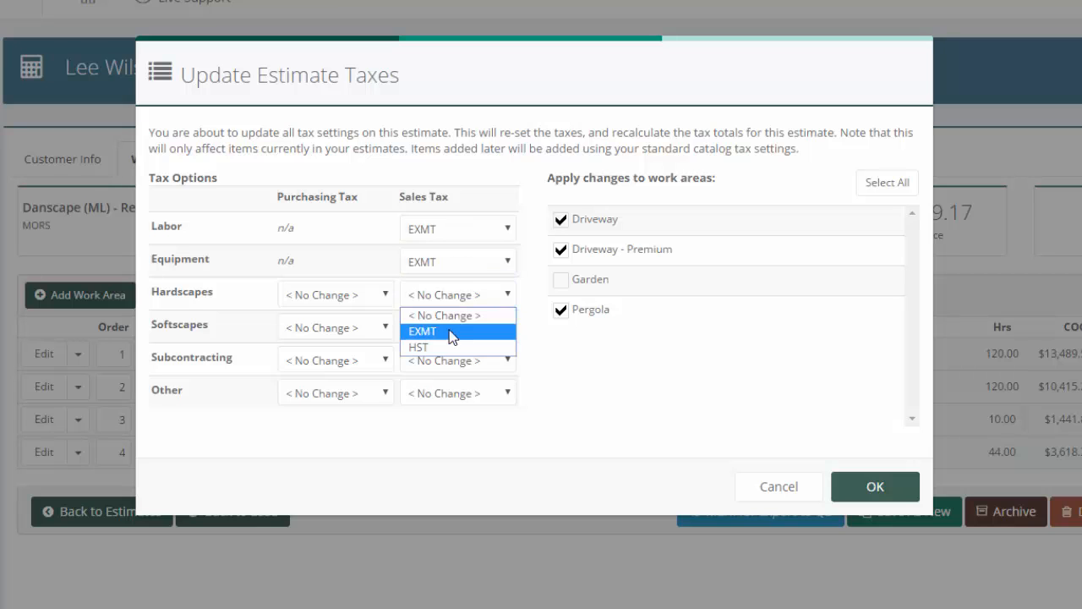
click(448, 330)
click(448, 328)
click(435, 364)
click(448, 360)
click(440, 396)
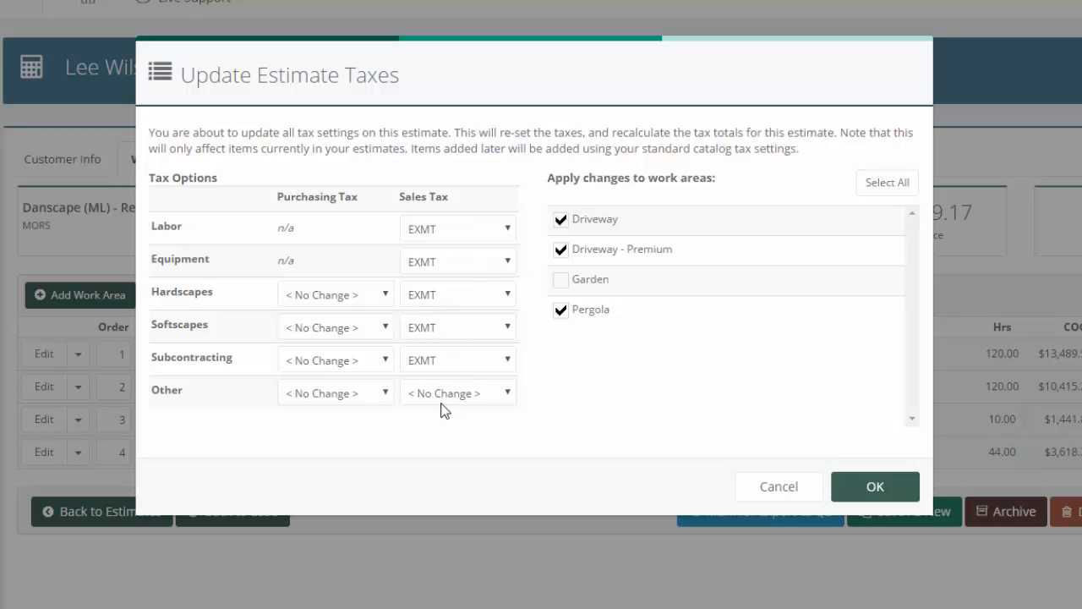
click(444, 394)
click(441, 430)
click(888, 490)
click(602, 114)
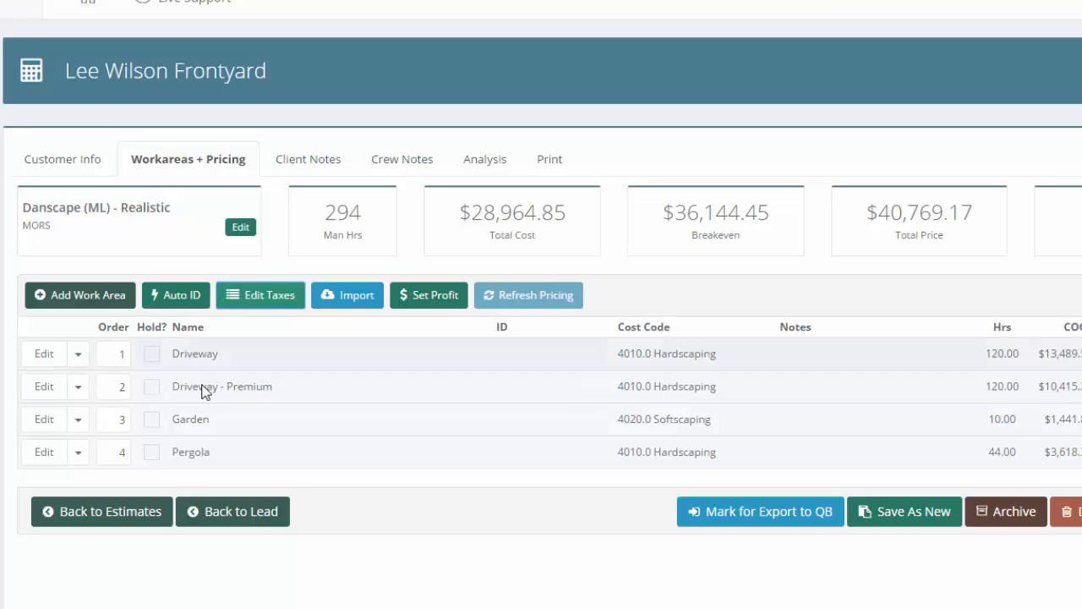
Start a tax update for the Garden work area only, with labor and equipment sales tax set to HST
click(261, 304)
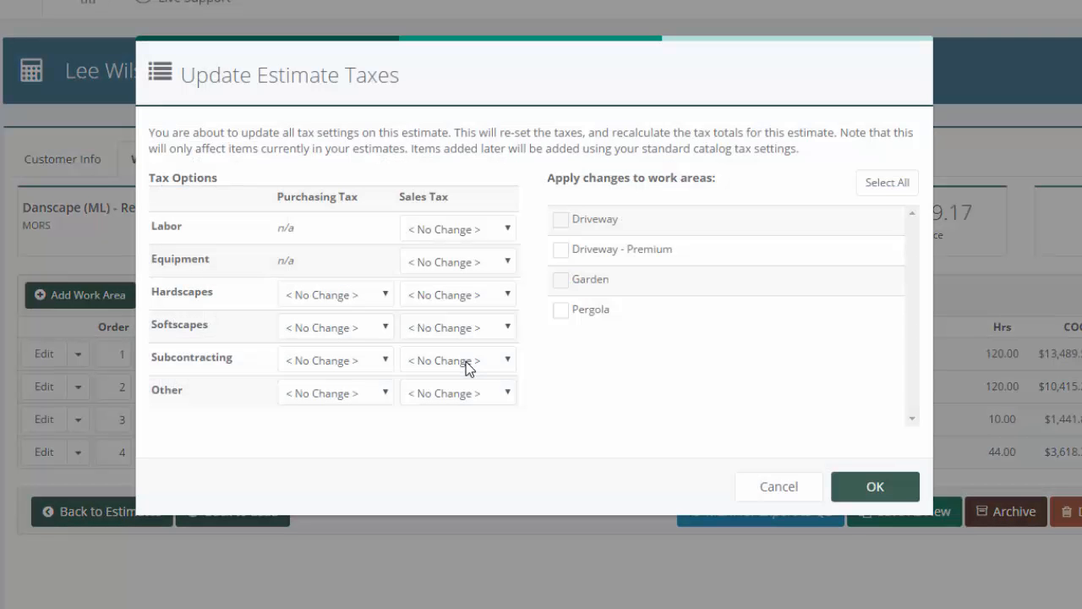
click(580, 283)
click(449, 229)
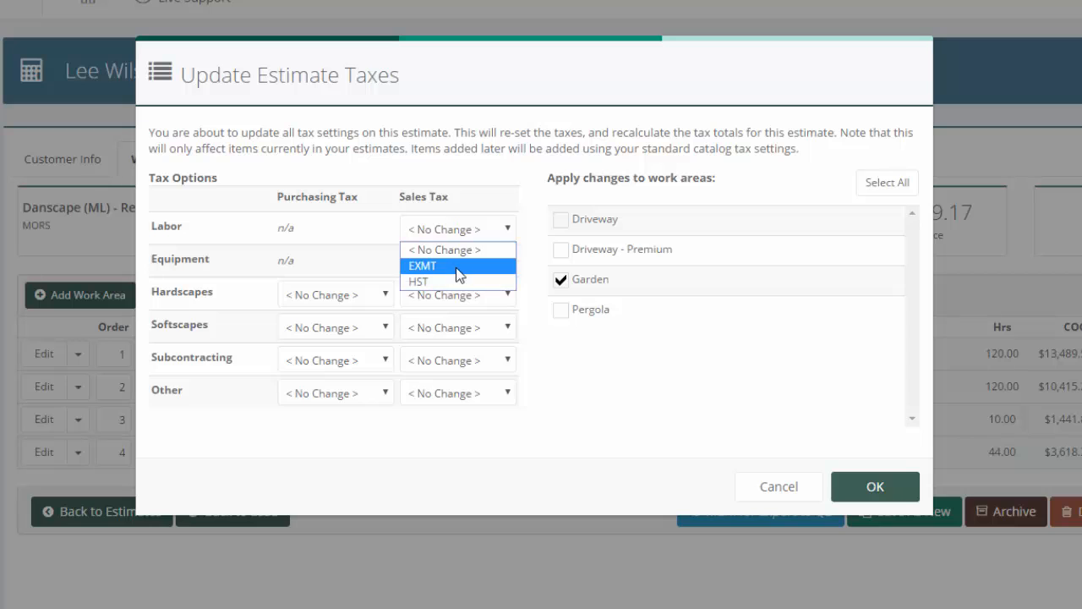
click(450, 276)
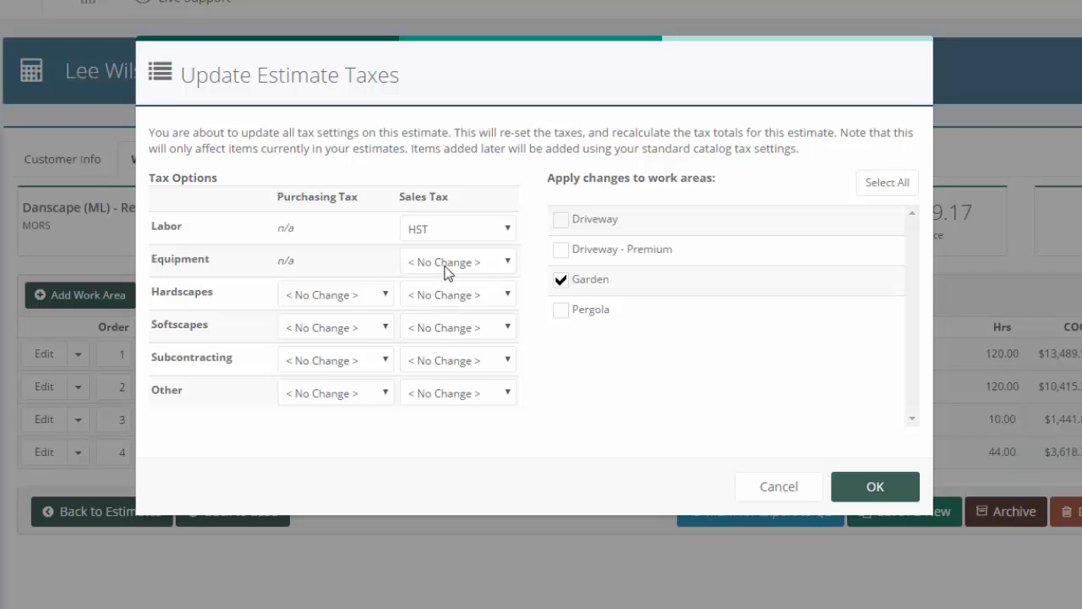
click(446, 263)
click(442, 315)
Set Garden's sales tax for hardscapes, softscapes, subcontracting and other to HST, and apply the tax update
click(442, 294)
click(433, 346)
click(435, 325)
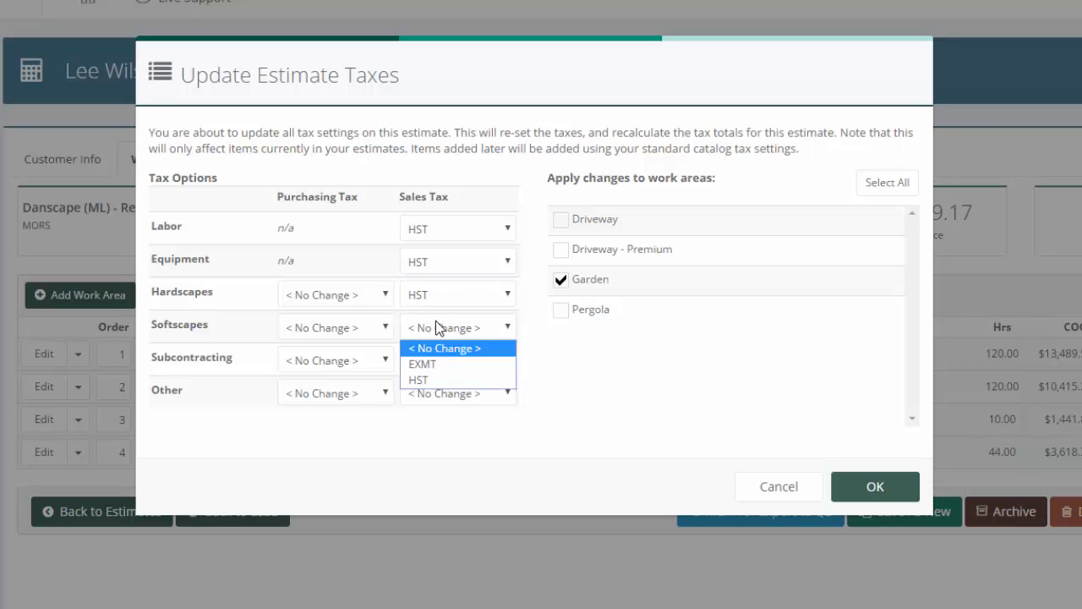
click(437, 380)
click(438, 360)
click(436, 412)
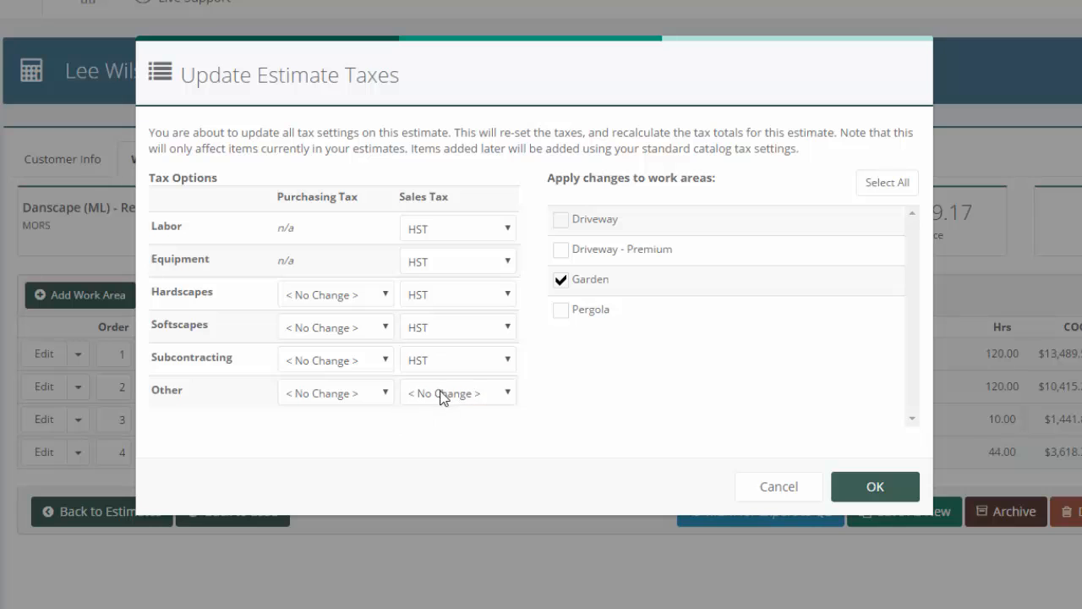
click(442, 393)
click(445, 446)
click(879, 488)
click(628, 125)
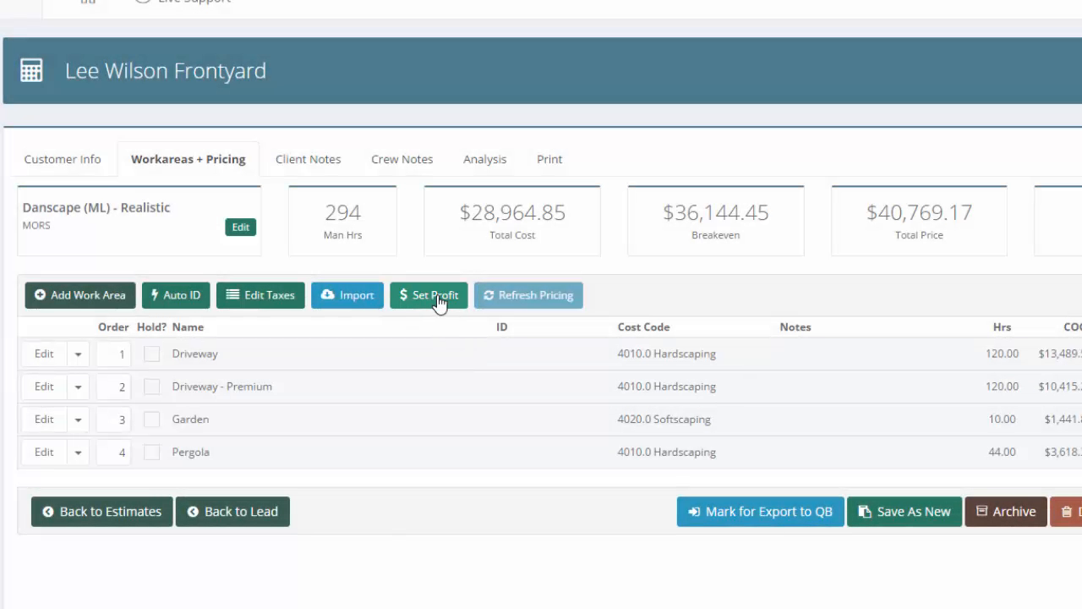
Override the profit margin of every item on the estimate to 14%
click(436, 296)
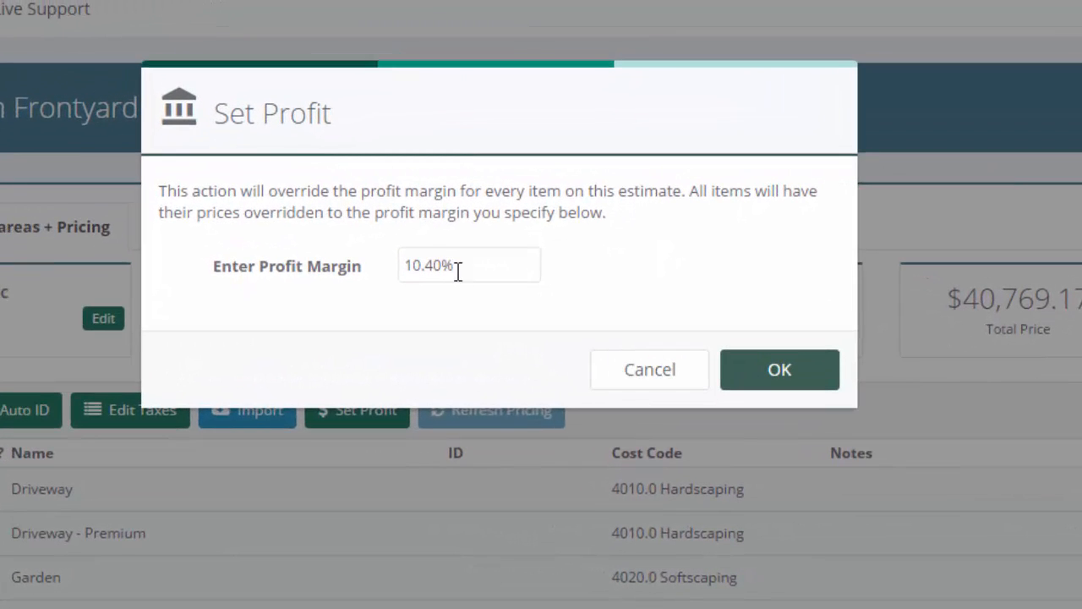
drag(479, 266, 399, 267)
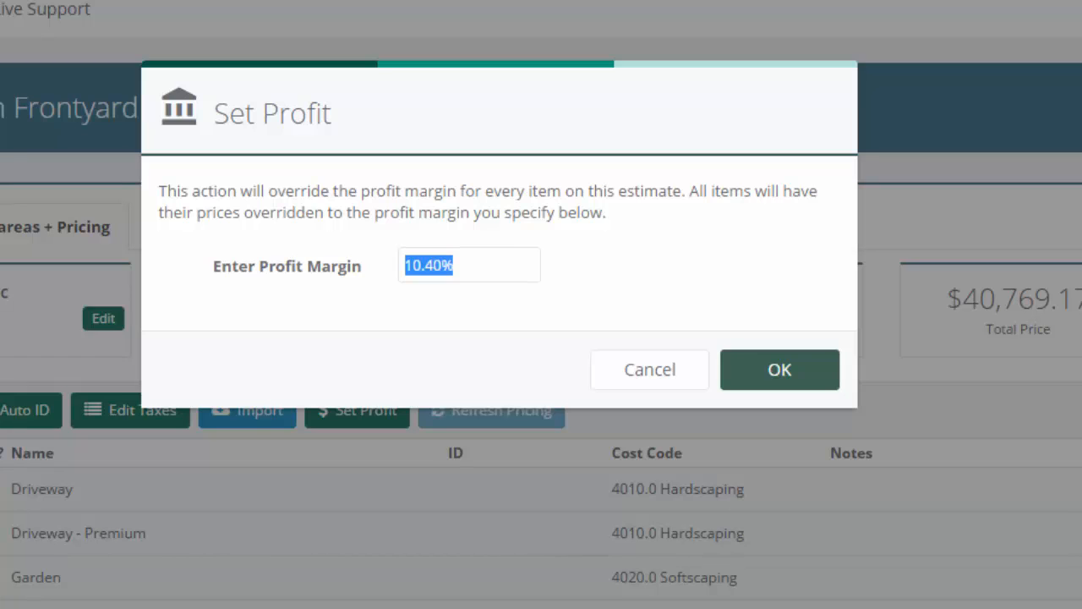
text(14)
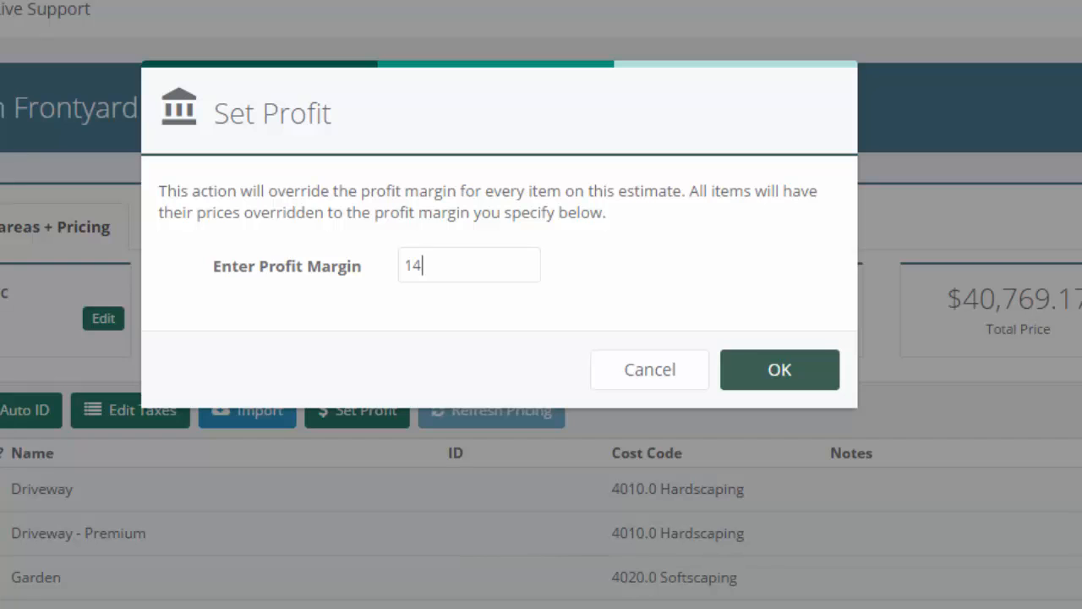
click(812, 369)
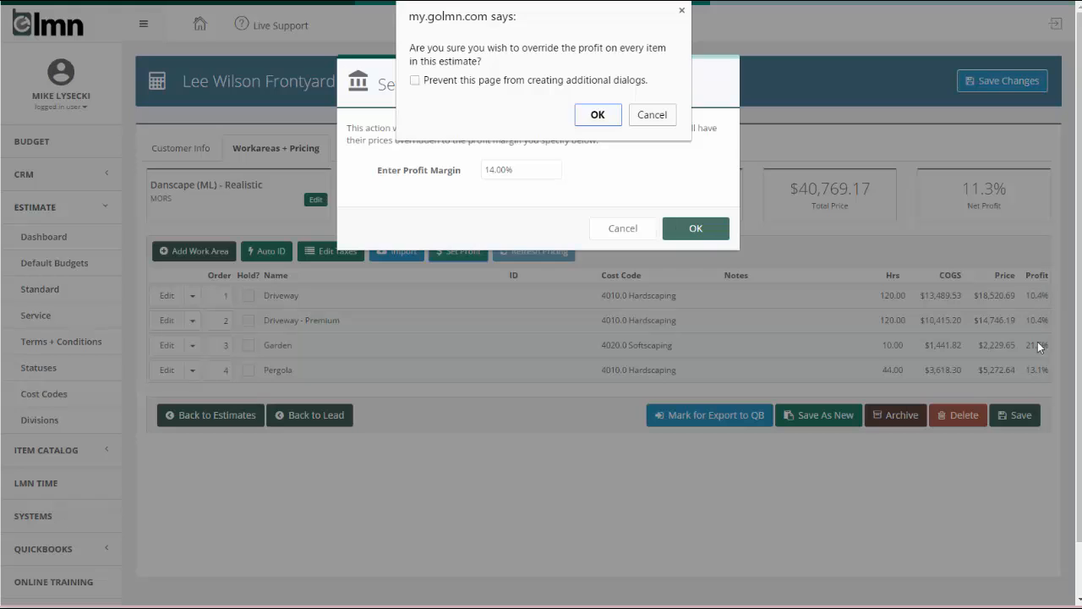
click(598, 114)
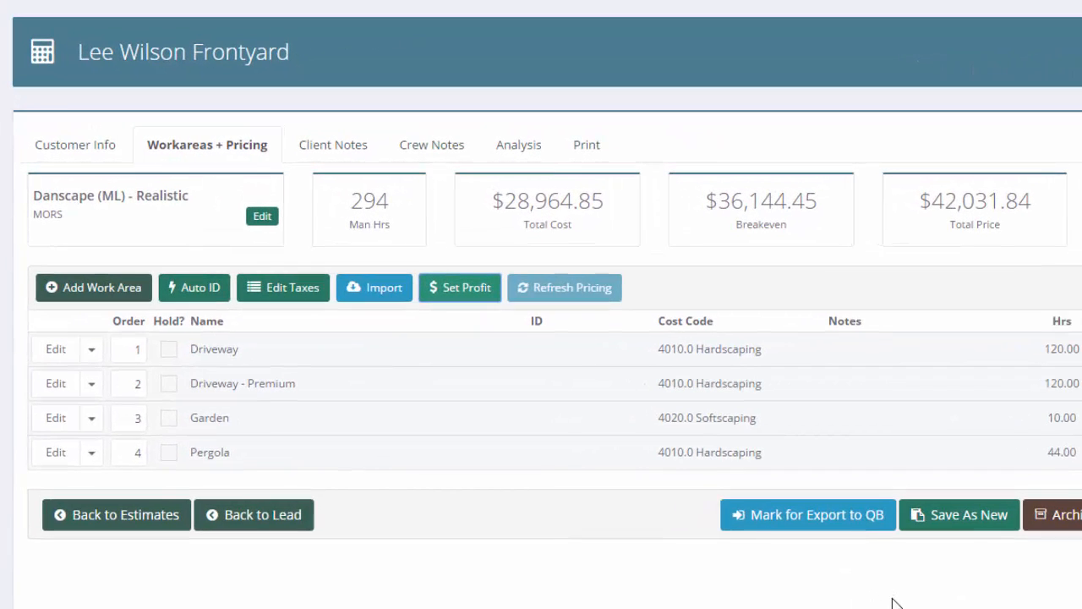
Override the Garden work area's profit margin to 25%
click(91, 423)
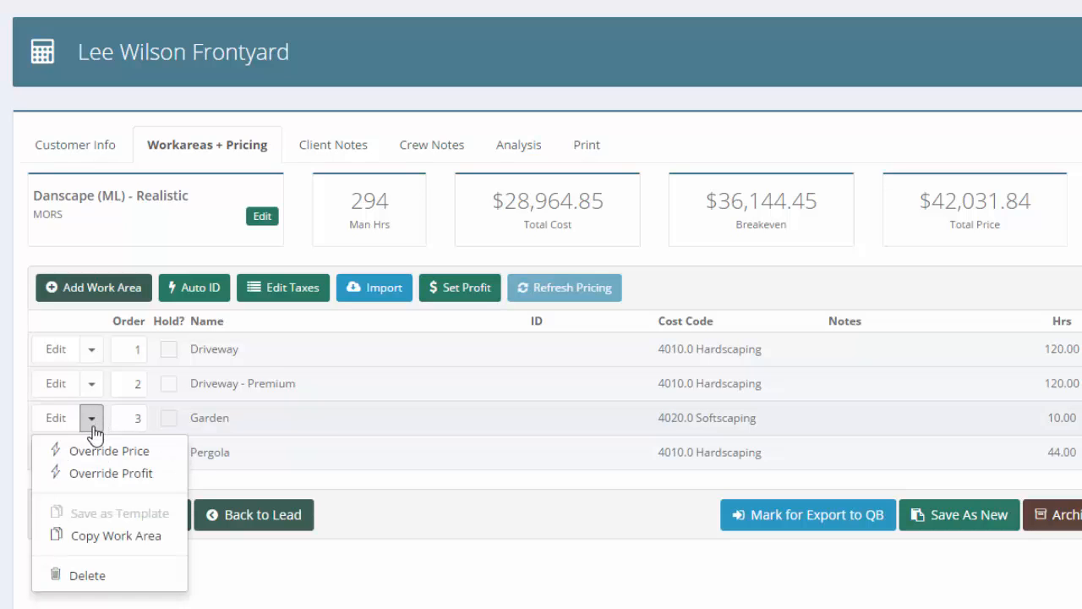
click(93, 473)
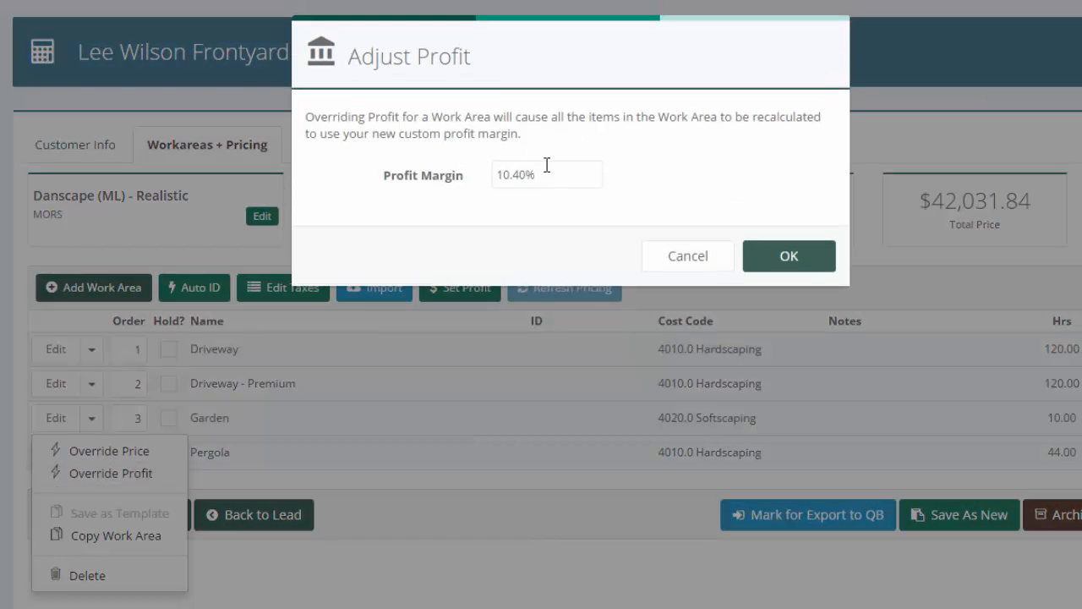
drag(546, 174, 445, 178)
text(25.)
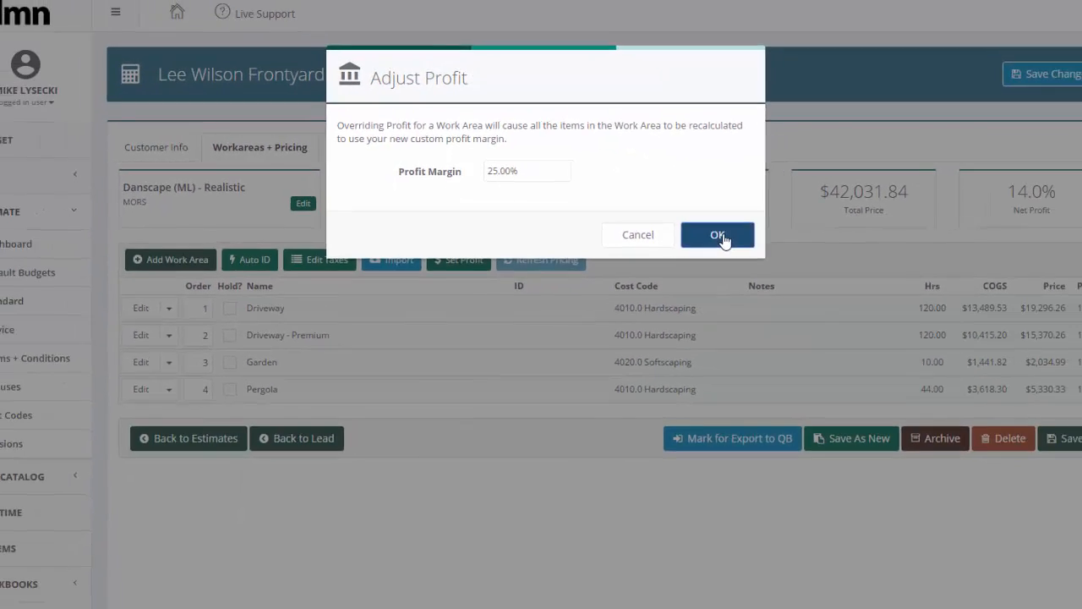
click(718, 235)
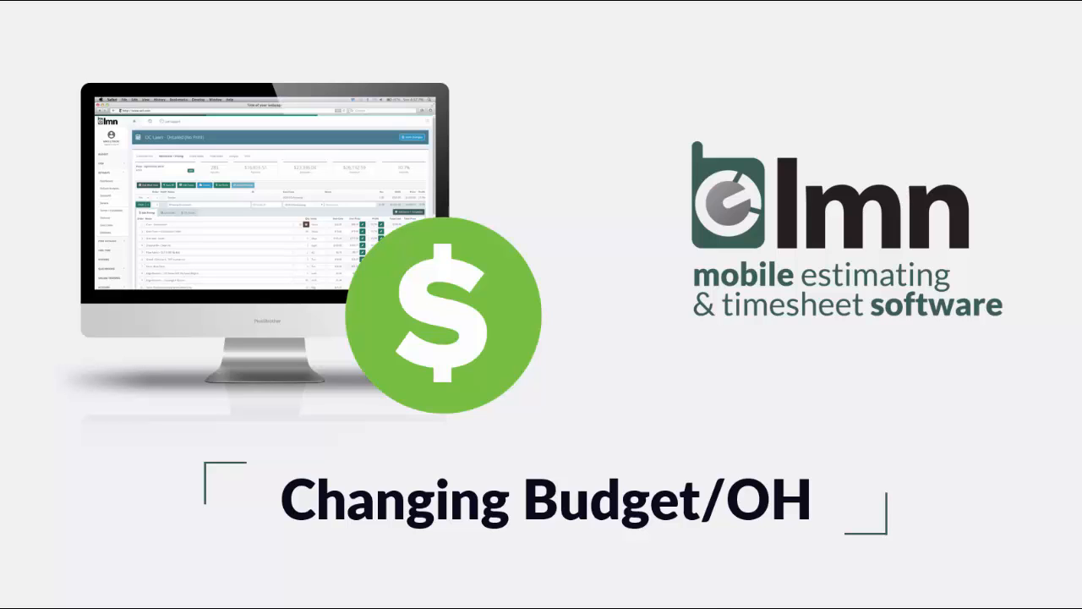
Expand the Park work area in the City Park estimate and examine the overhead recovery factors, especially the labor factor
mouse_move(618, 608)
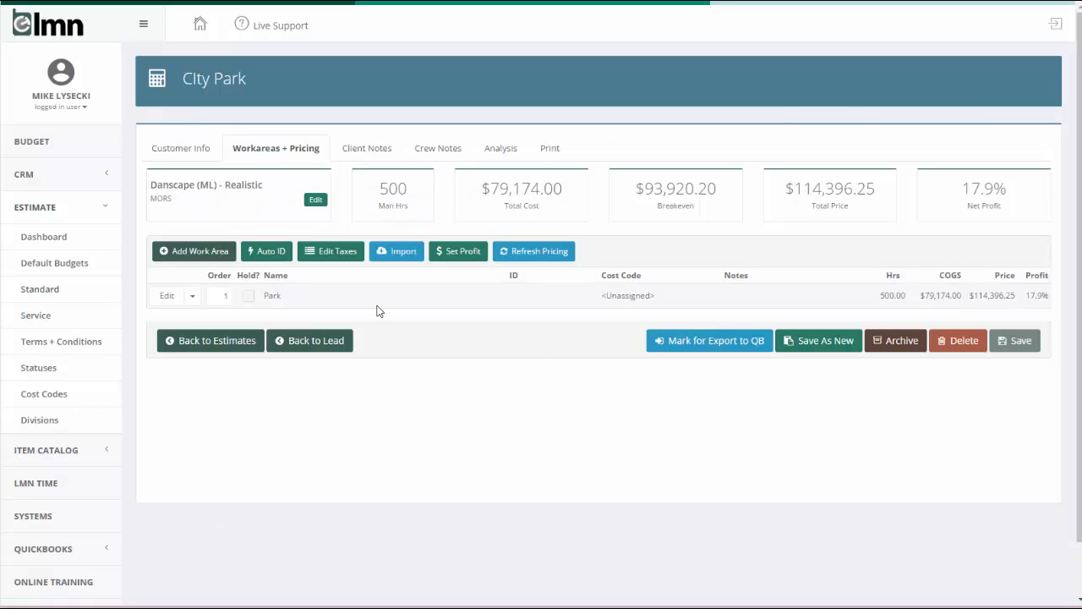
click(167, 296)
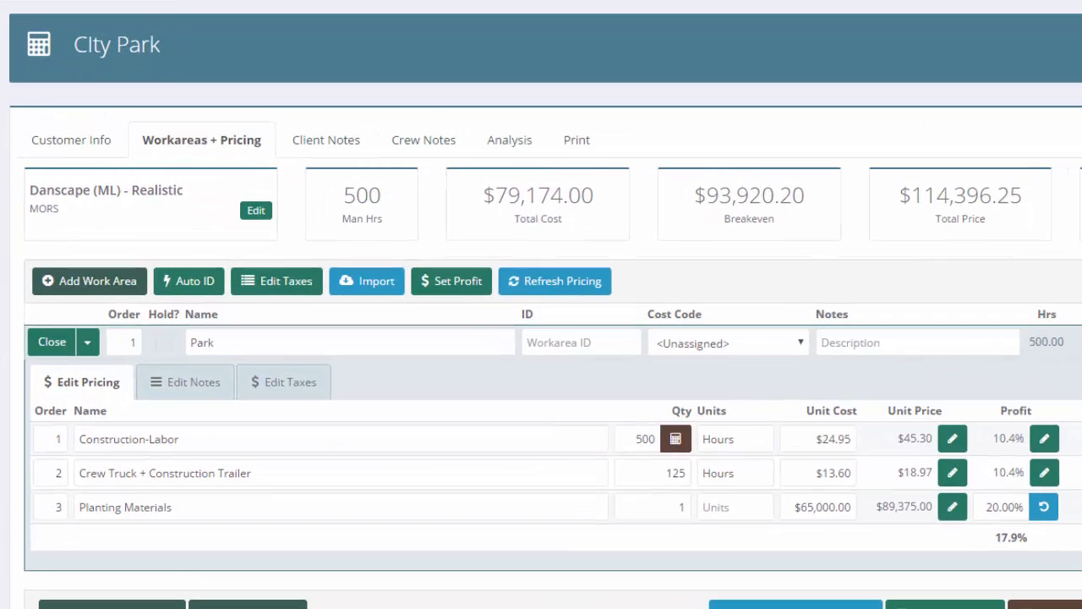
click(833, 439)
click(255, 211)
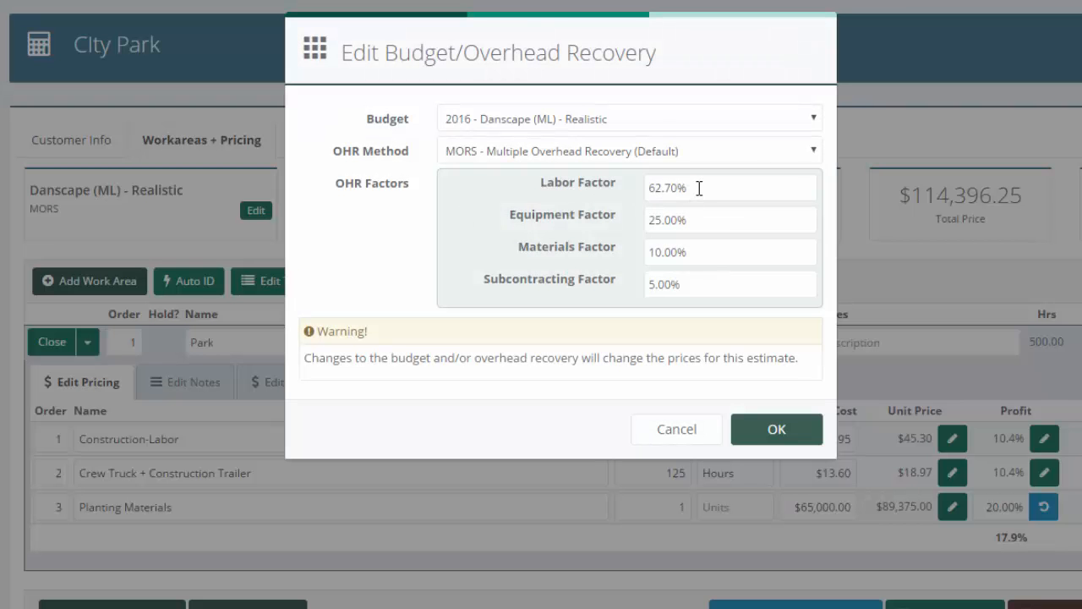
drag(699, 189, 627, 246)
click(683, 437)
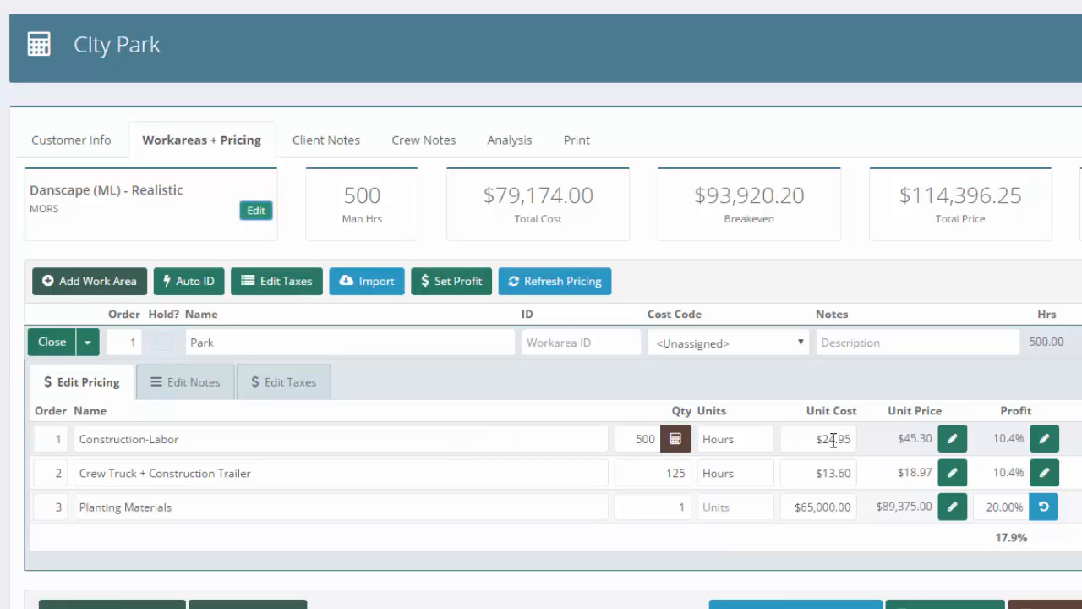
click(261, 213)
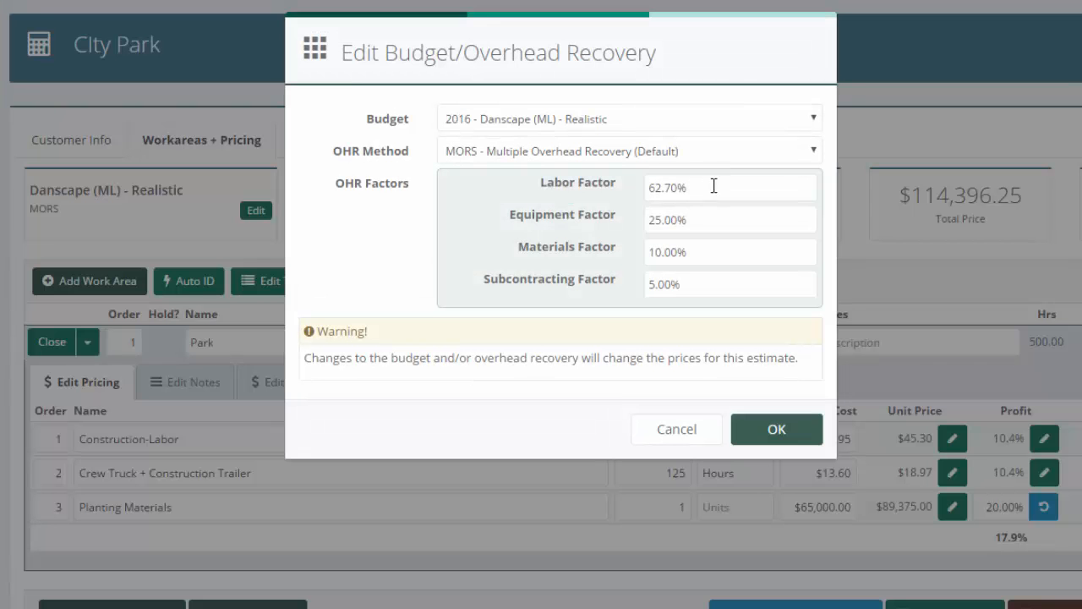
drag(715, 184, 646, 189)
click(676, 429)
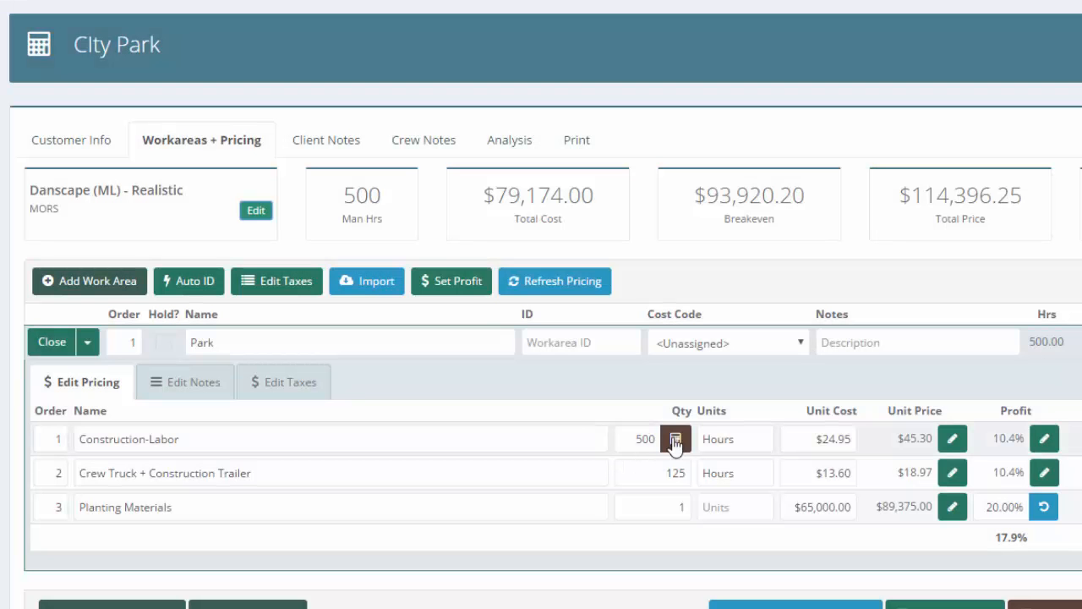
Set the Construction-Labor unit cost in the Park work area to $25.00
drag(832, 438, 803, 438)
drag(872, 438, 851, 477)
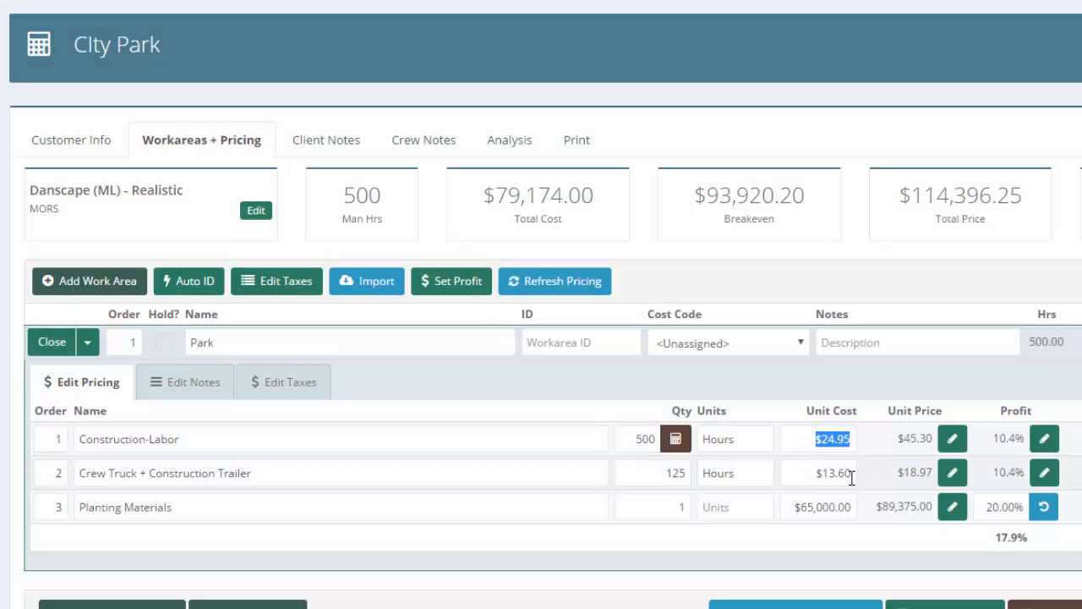
text(25)
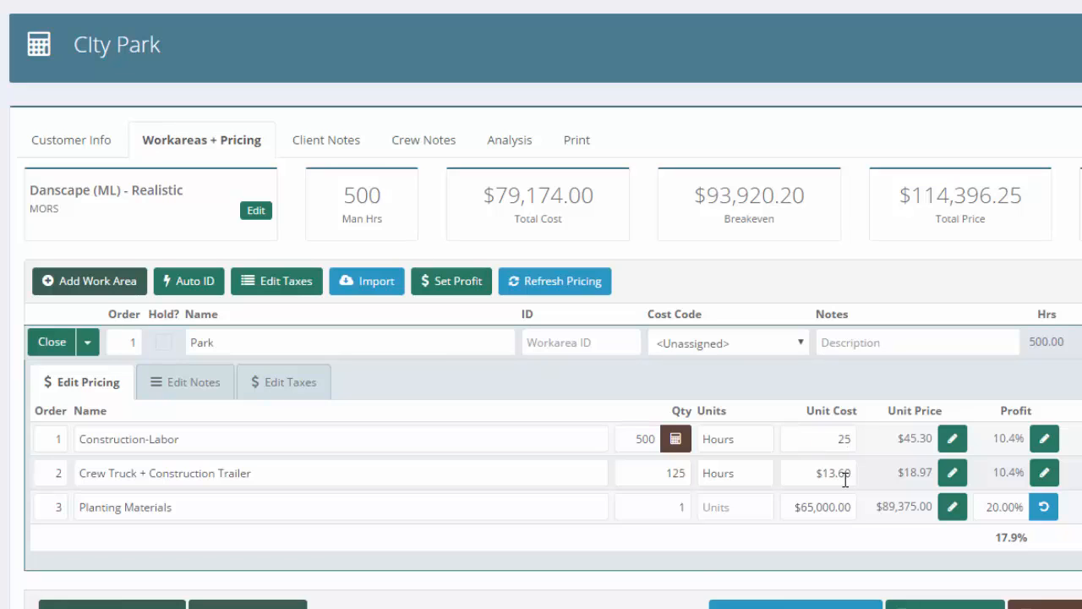
click(555, 282)
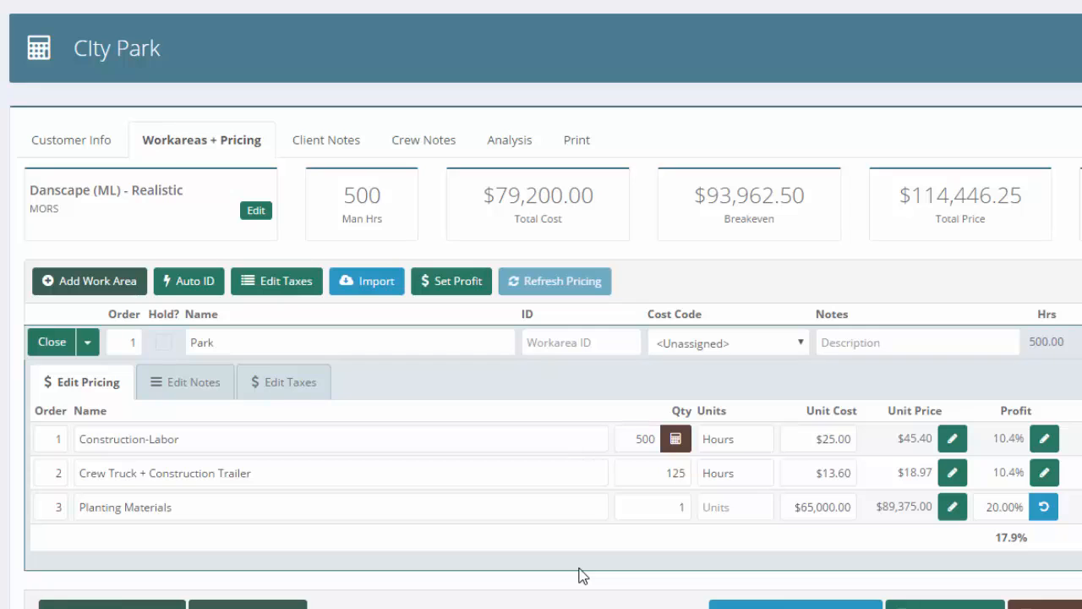
Set the City Park estimate's labor overhead recovery factor to 70% and apply it
click(255, 210)
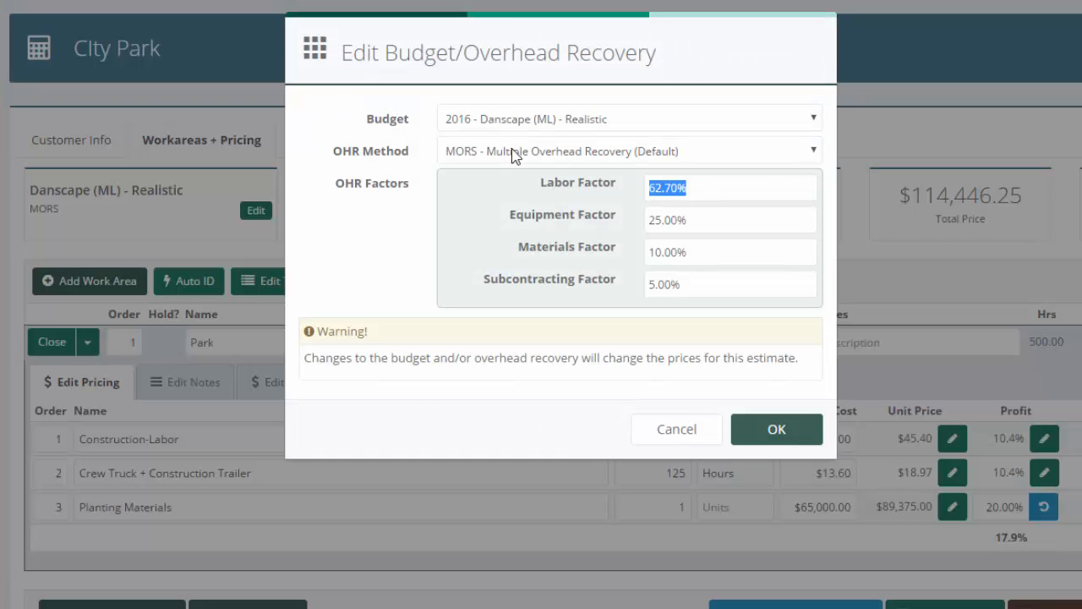
text(70)
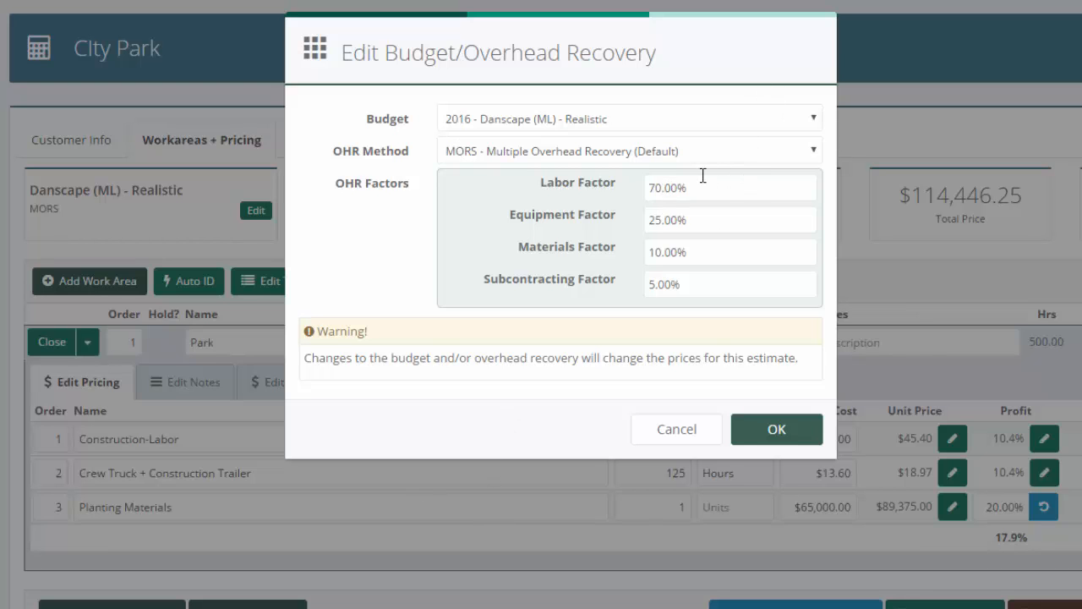
drag(702, 182, 617, 173)
click(803, 433)
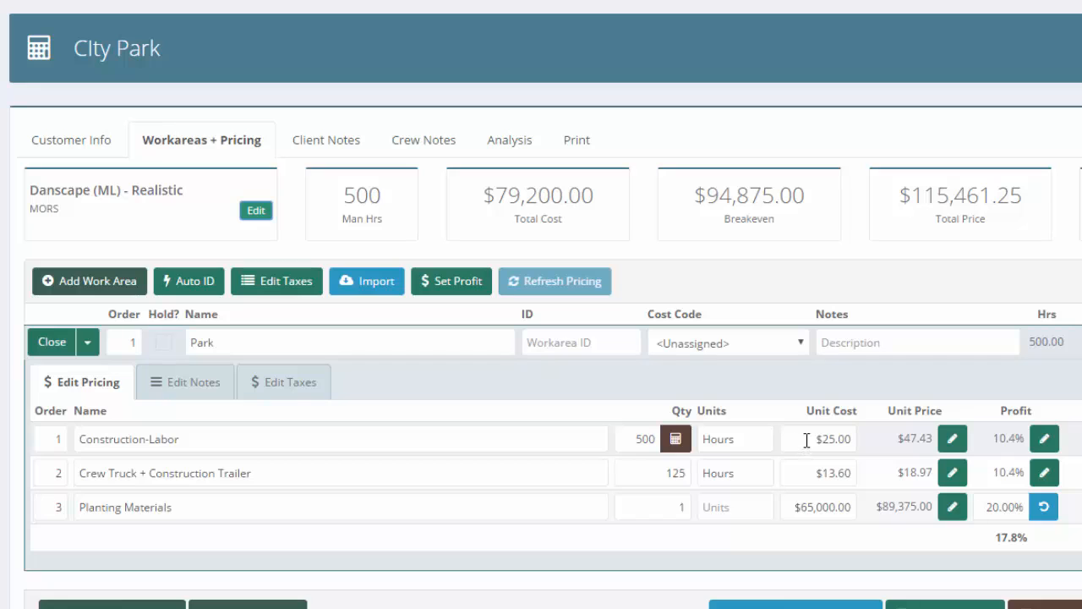
Check the Construction-Labor unit cost and examine the overhead amount in the City Park estimate's cost summary analysis
click(806, 440)
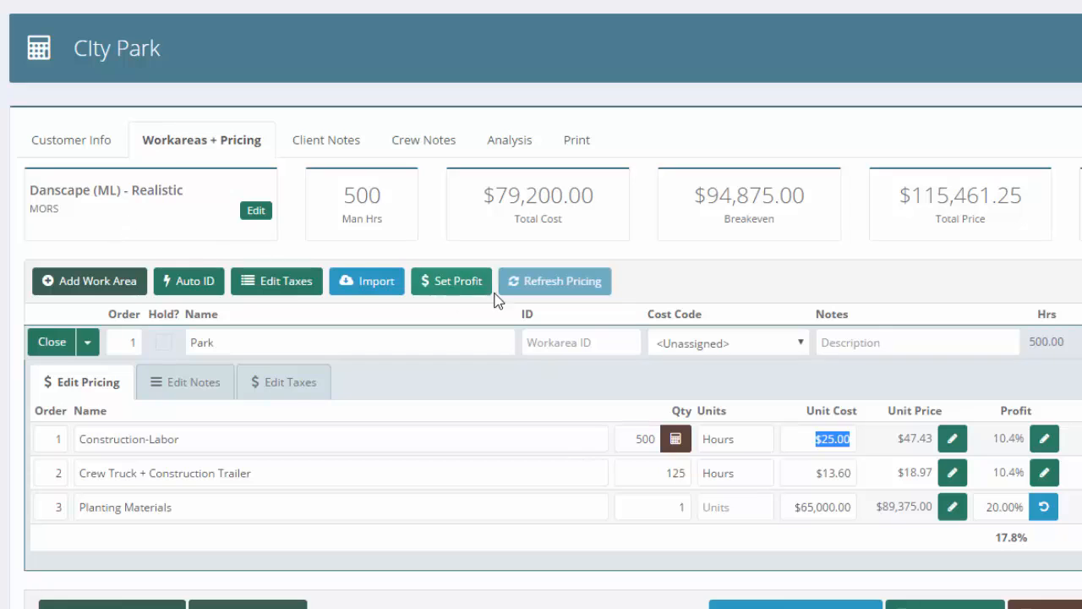
click(523, 146)
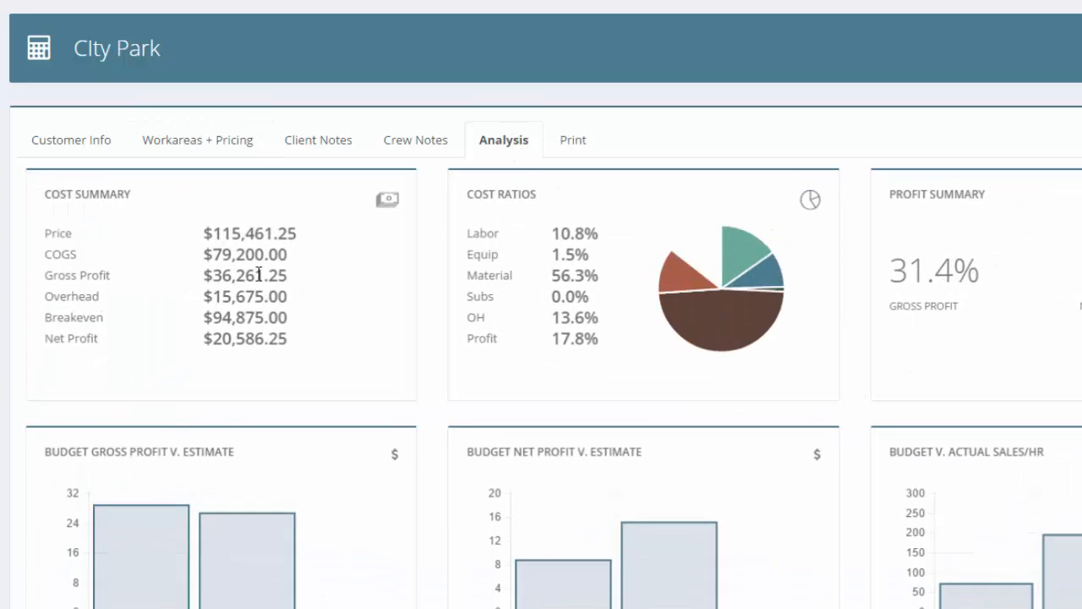
drag(288, 298, 213, 298)
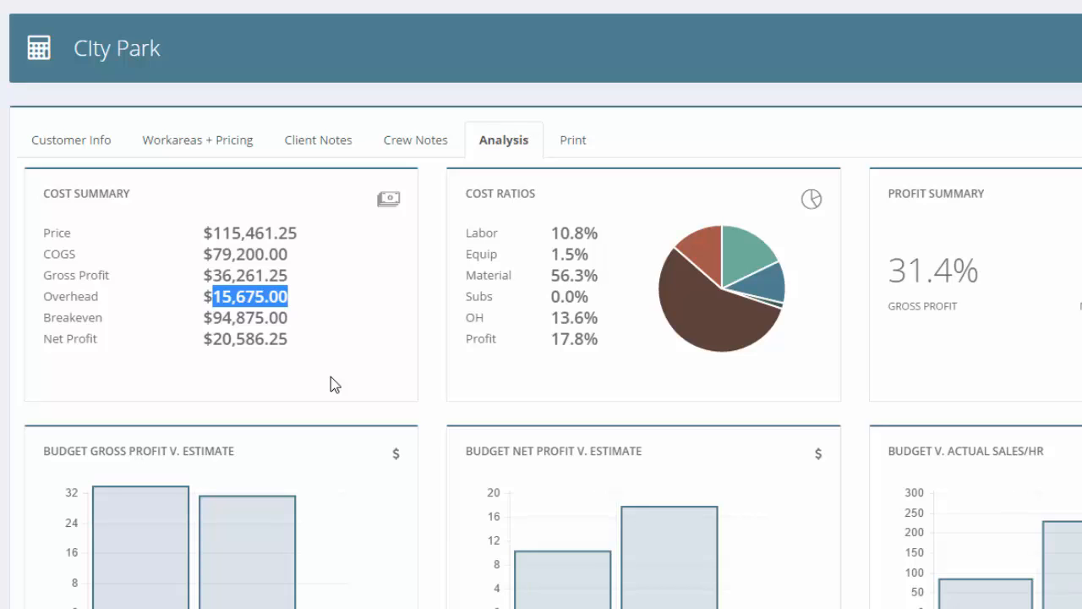
Set the Construction-Labor unit cost in the Park work area to $36.00
click(169, 144)
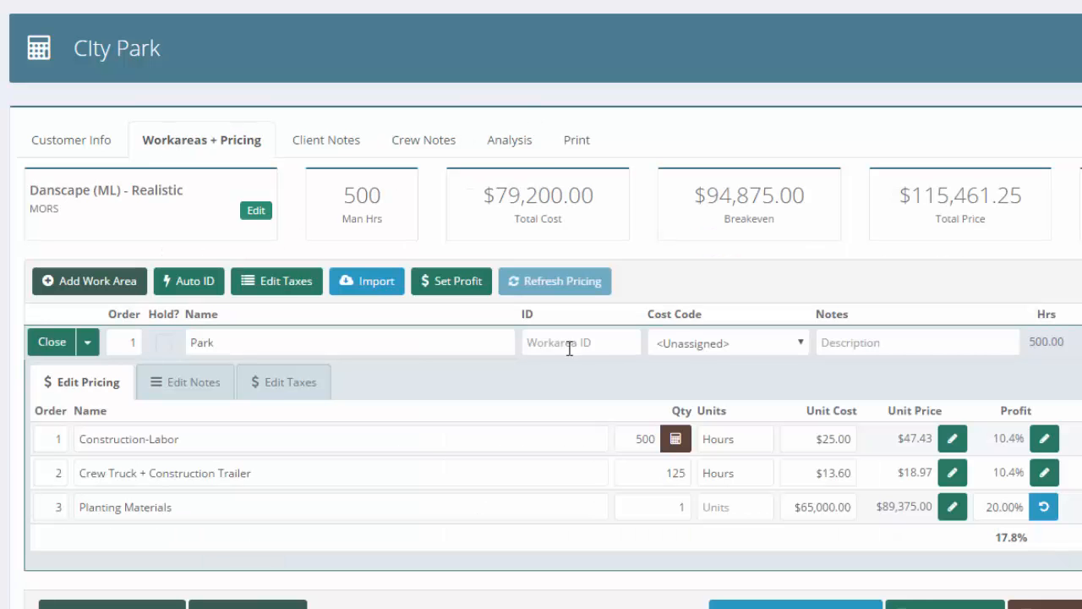
click(824, 438)
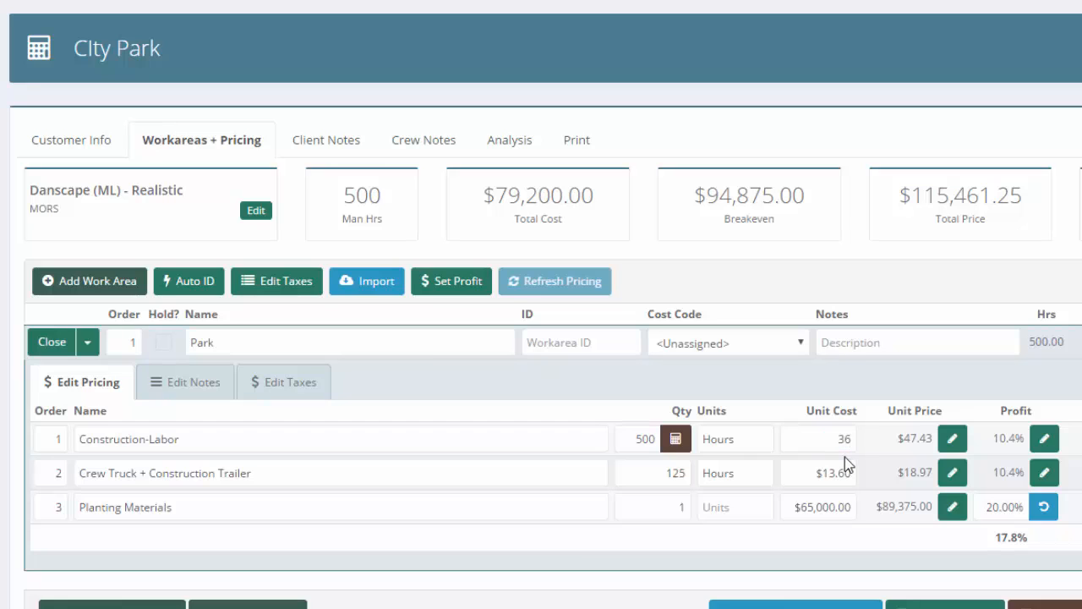
click(614, 573)
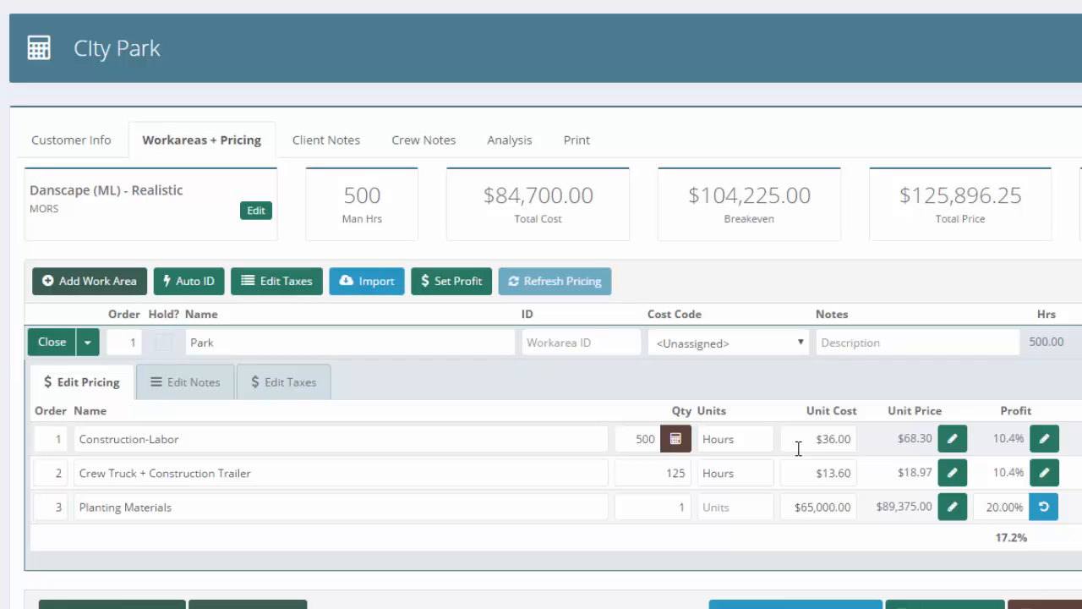
Examine the overhead amount in the City Park cost summary analysis and the labor factor in the overhead recovery settings
click(511, 146)
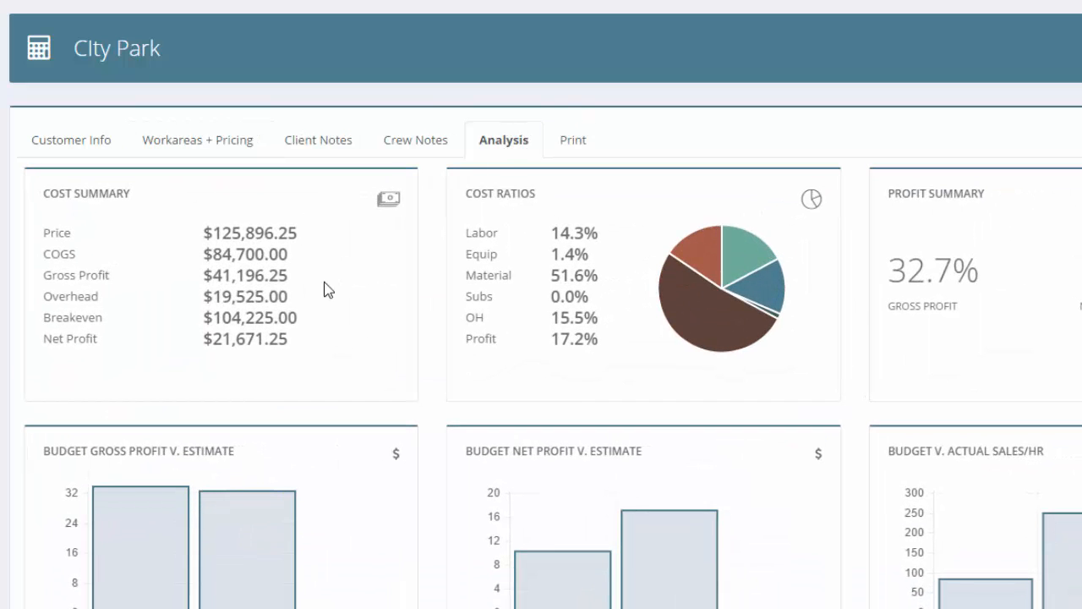
drag(295, 299, 207, 301)
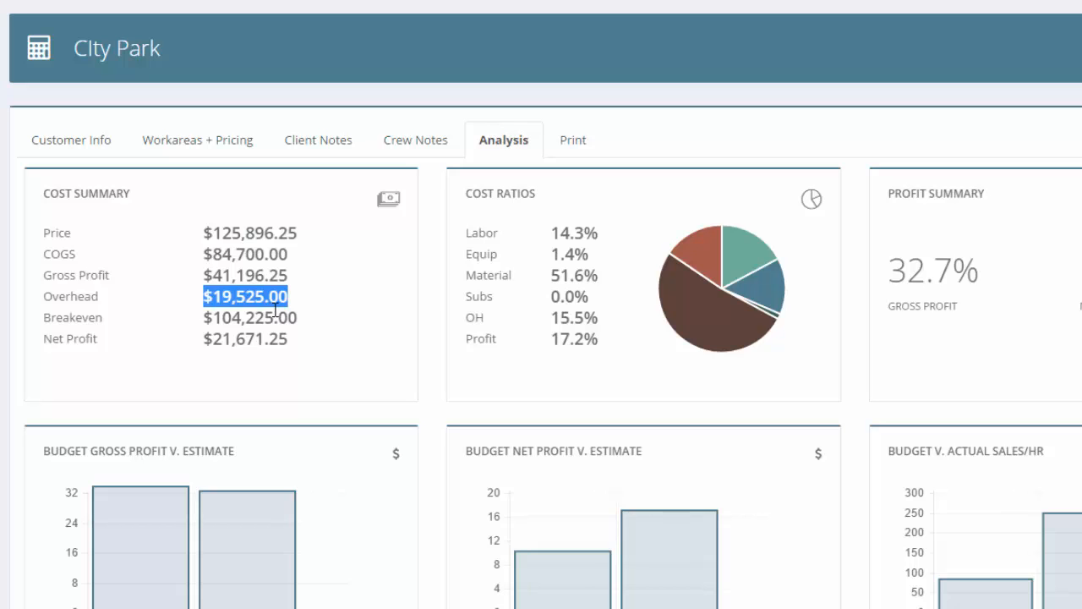
click(186, 142)
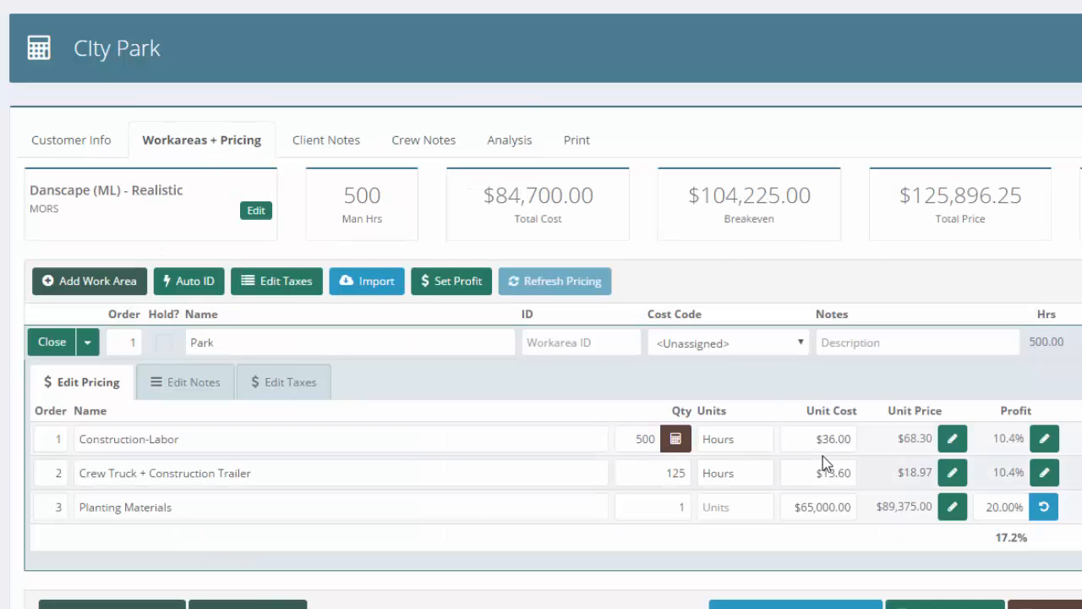
click(854, 434)
click(258, 213)
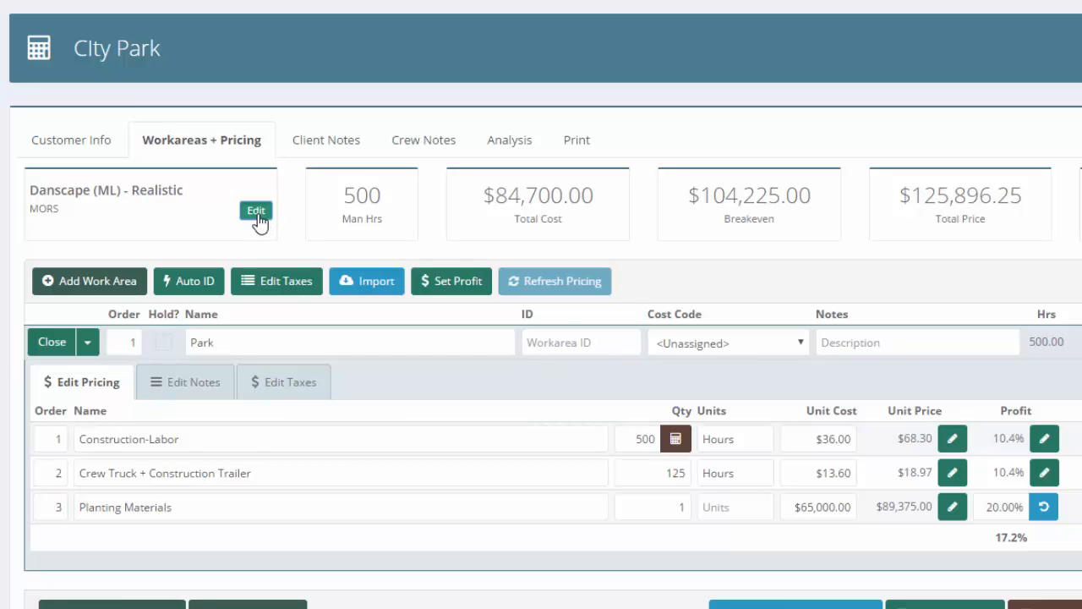
drag(704, 185, 604, 209)
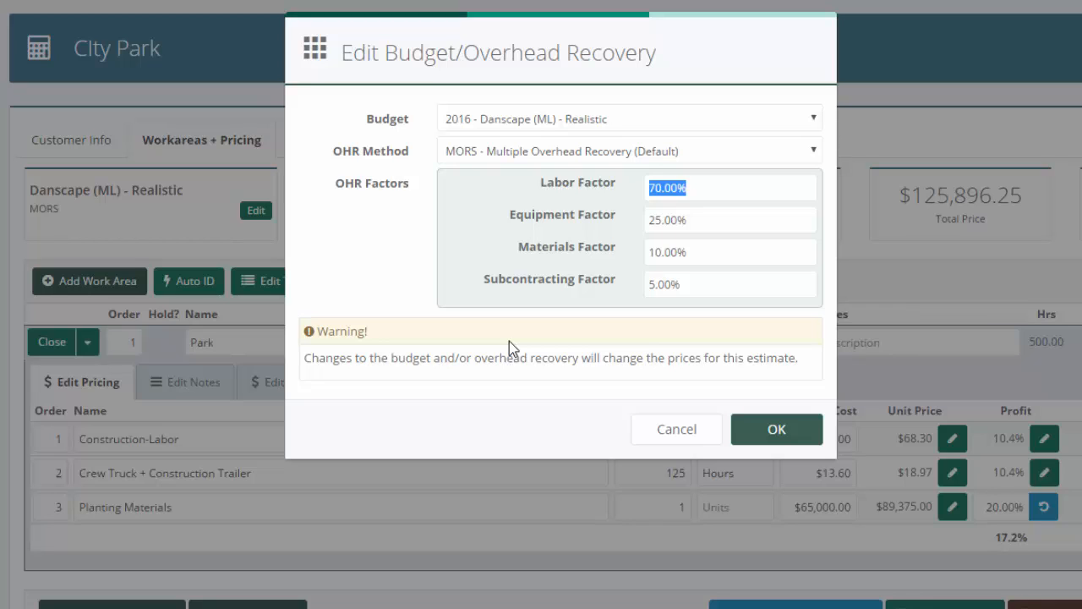
click(661, 428)
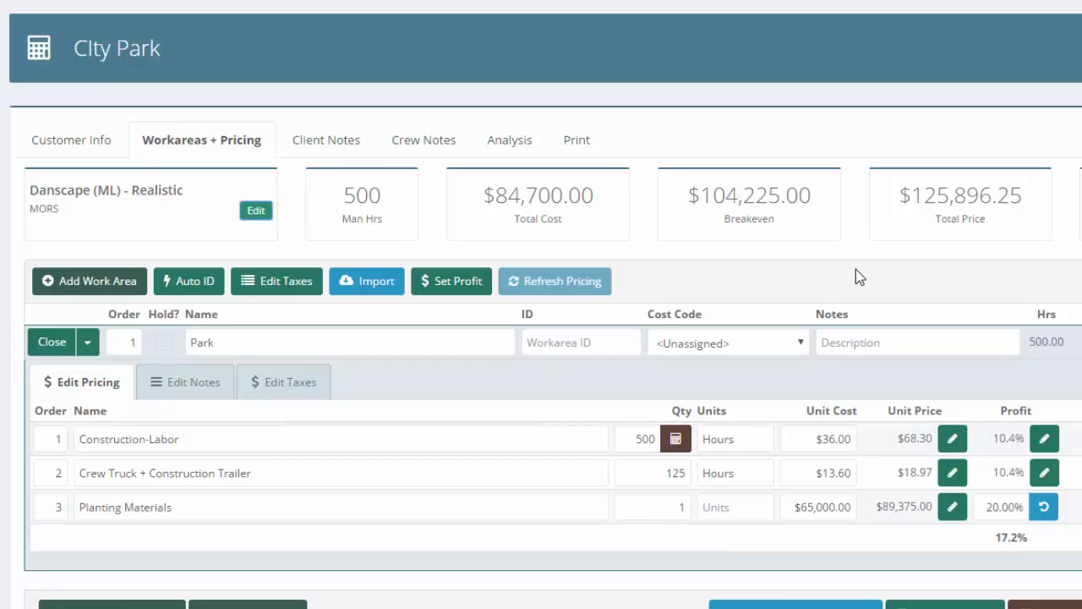
click(514, 142)
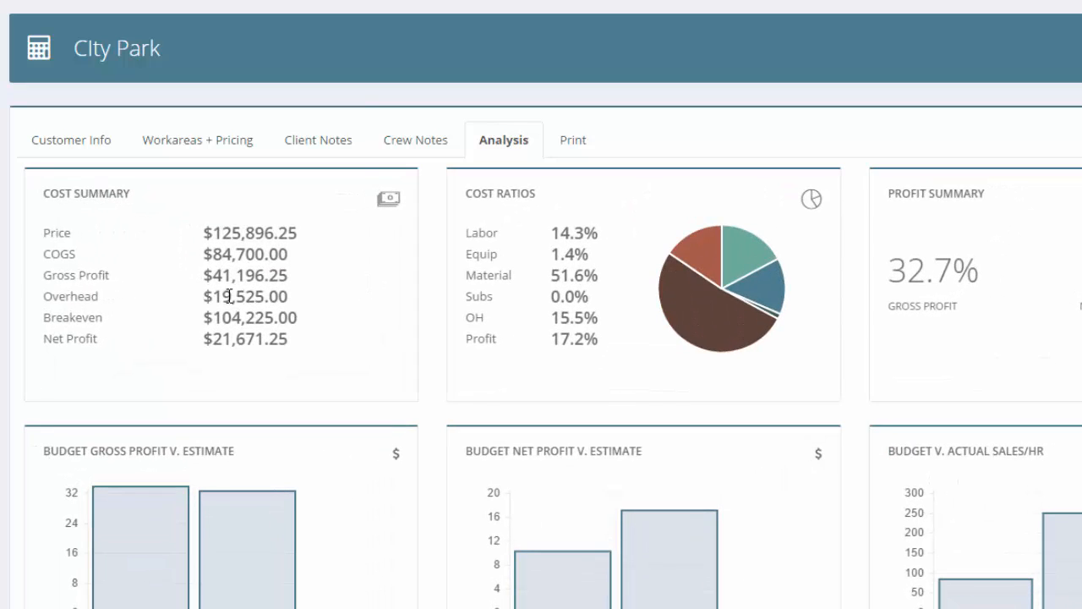
Set the Construction-Labor unit cost in the Park work area back to $25.00
click(246, 143)
drag(804, 439, 934, 452)
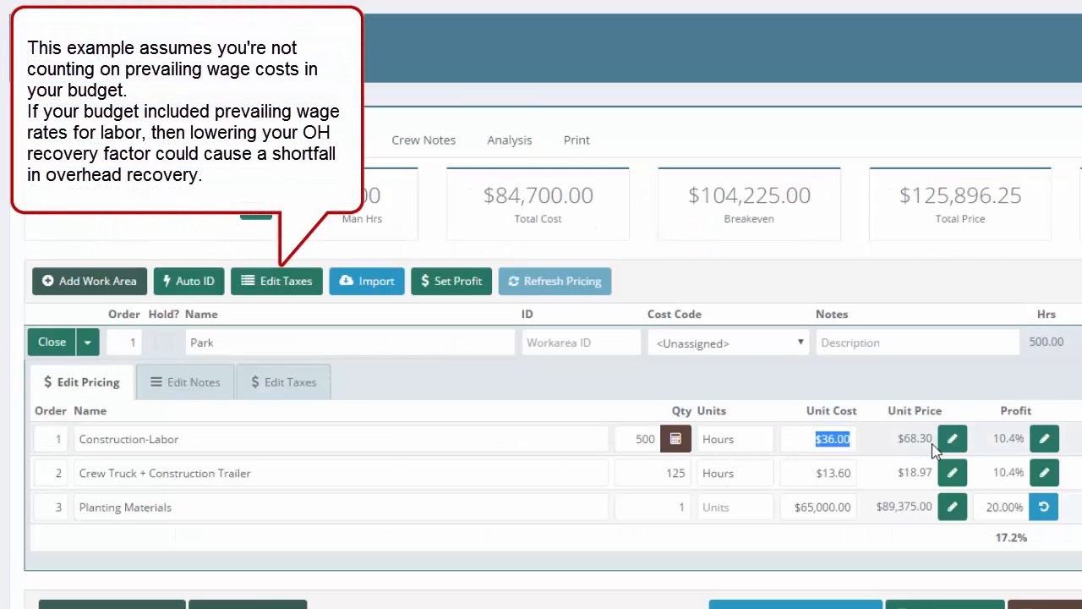
text($25)
click(730, 536)
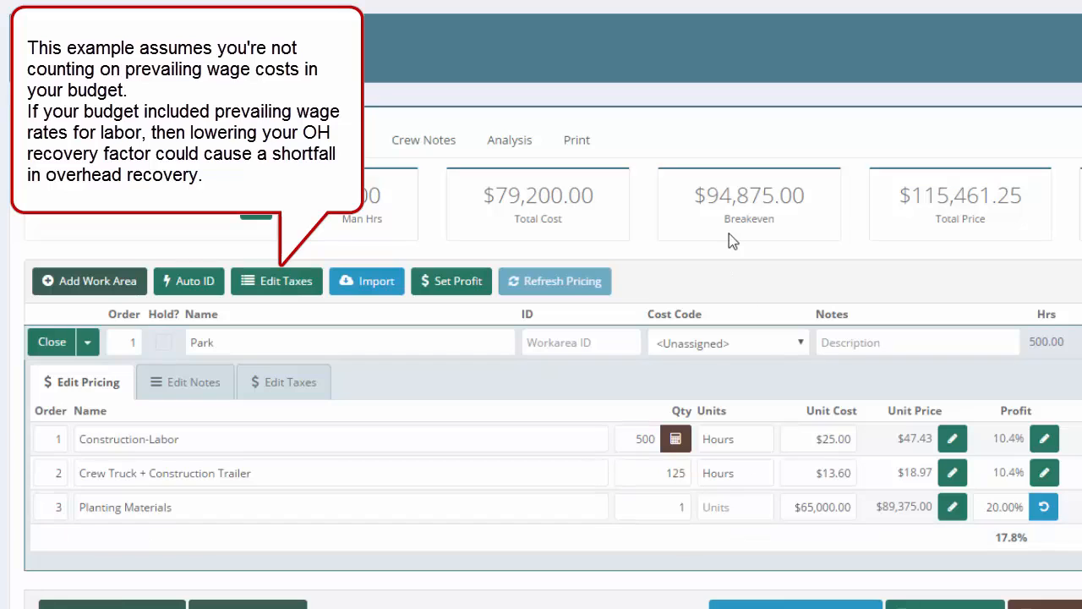
Examine the overhead amount in the City Park estimate's cost summary analysis
click(521, 144)
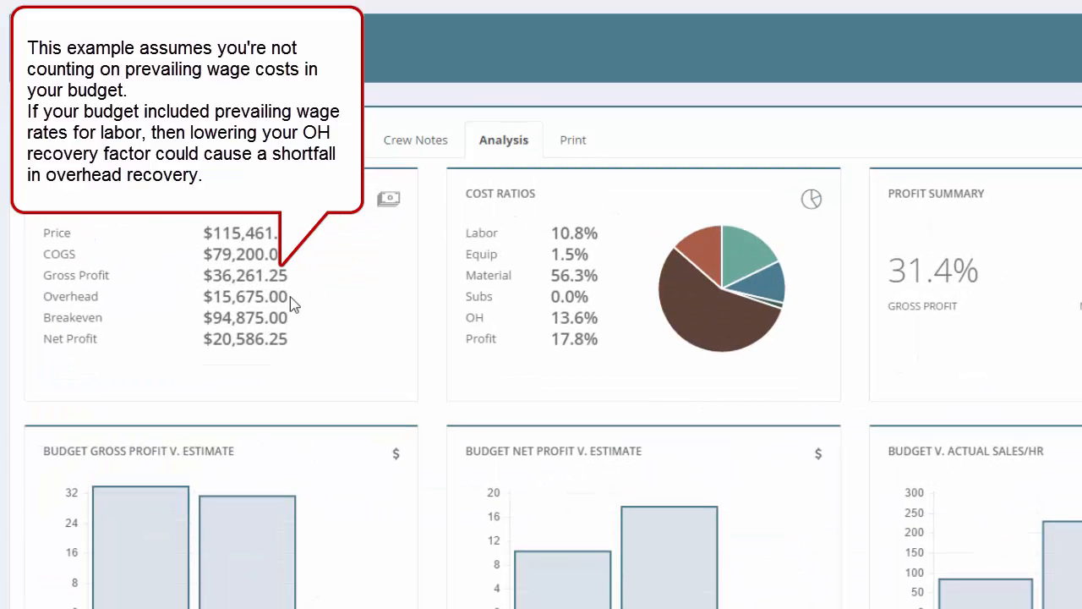
drag(290, 303, 203, 298)
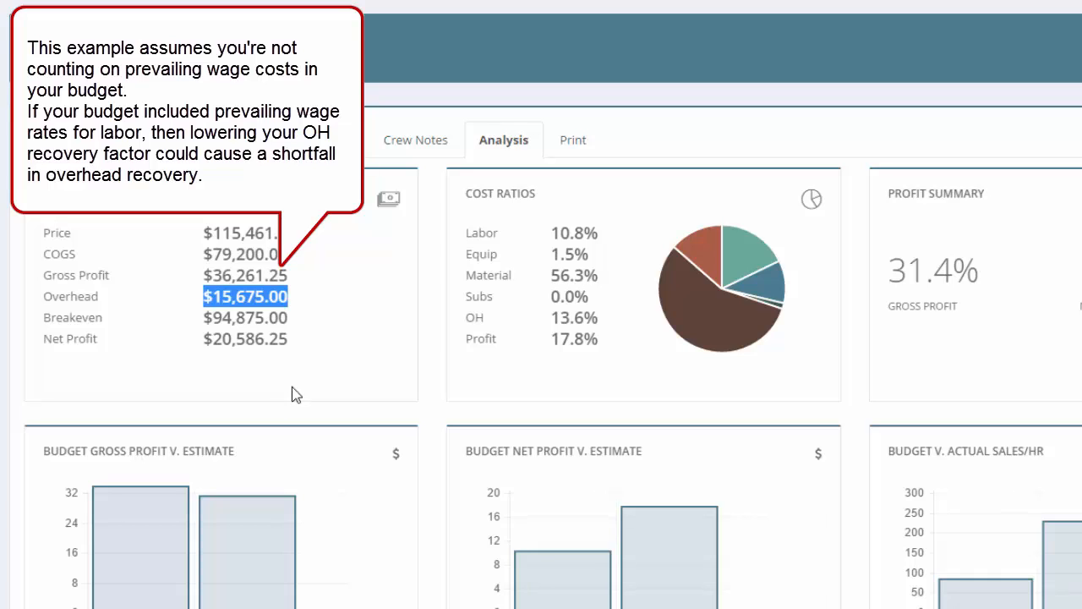
click(221, 141)
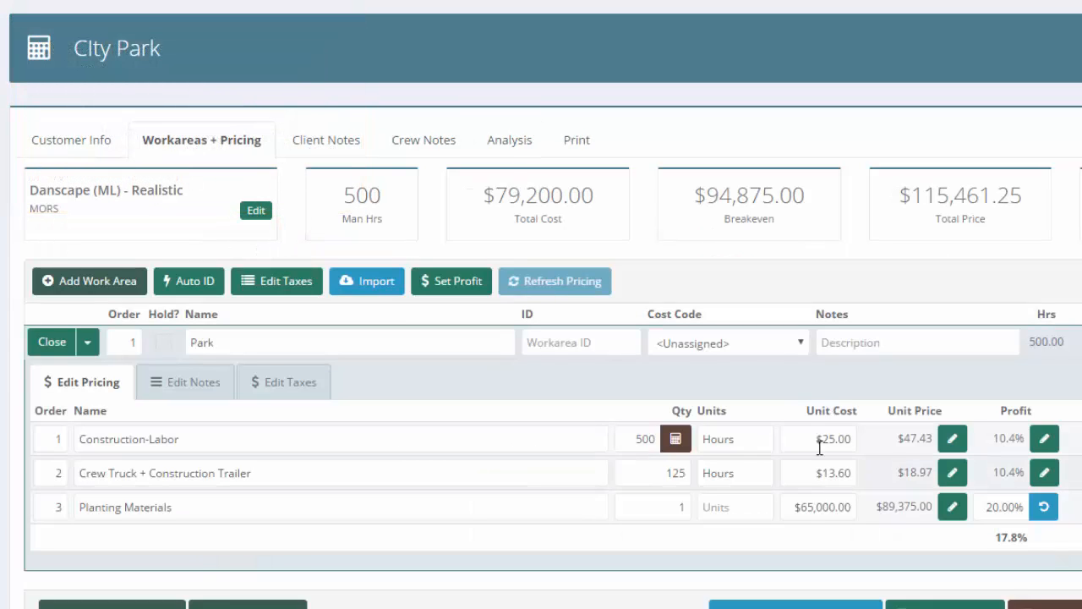
Check the Construction-Labor unit cost and the labor factor in the estimate's budget and overhead recovery settings
click(806, 436)
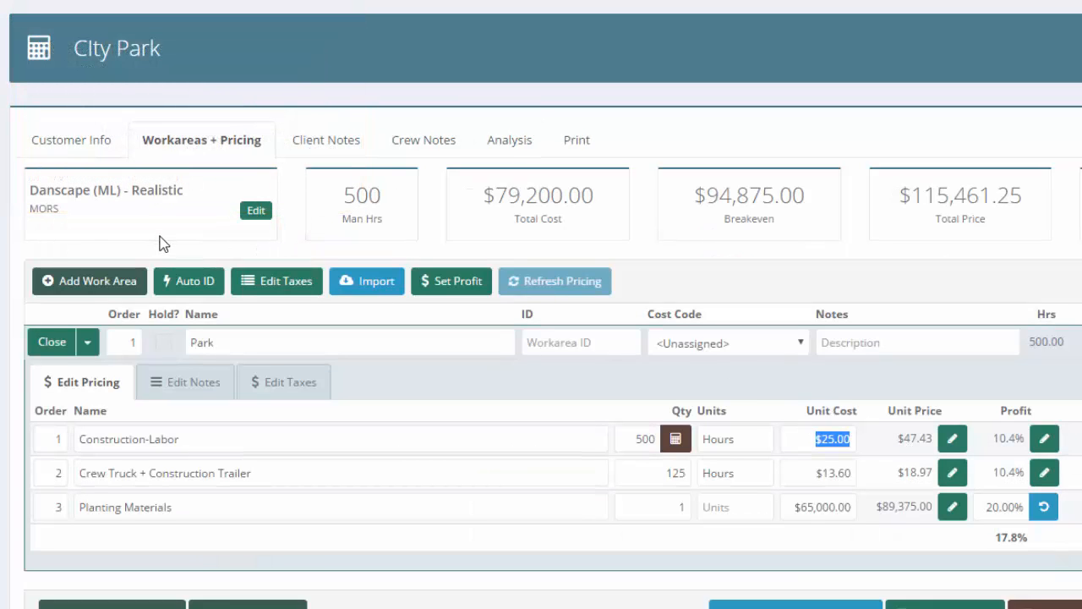
click(256, 211)
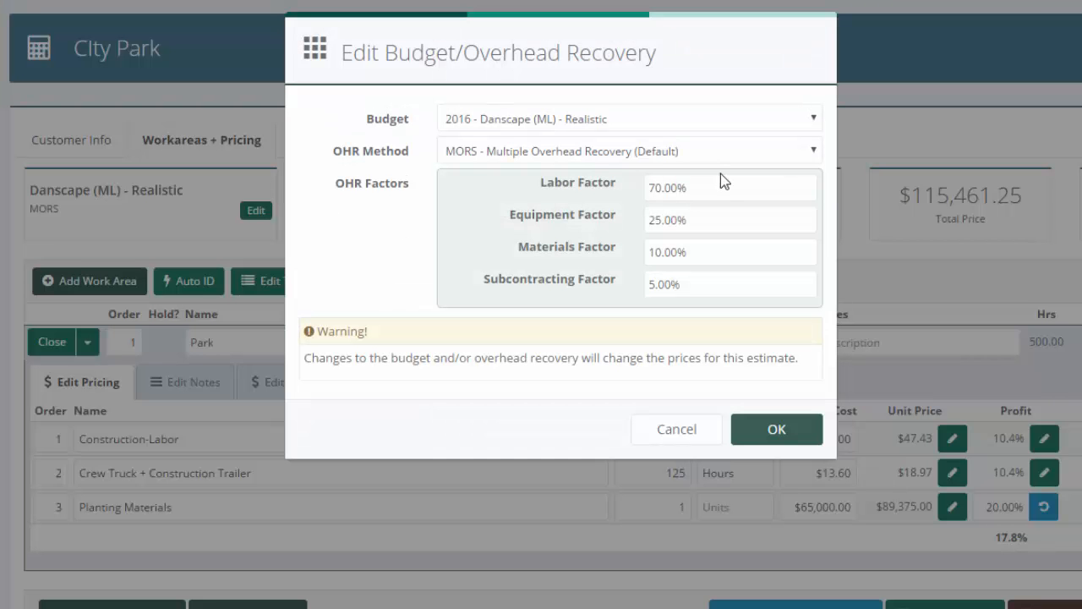
click(681, 444)
Switch to Calculator and multiply the labor unit cost of 25 by the 0.7 labor recovery factor
key(alt+Tab)
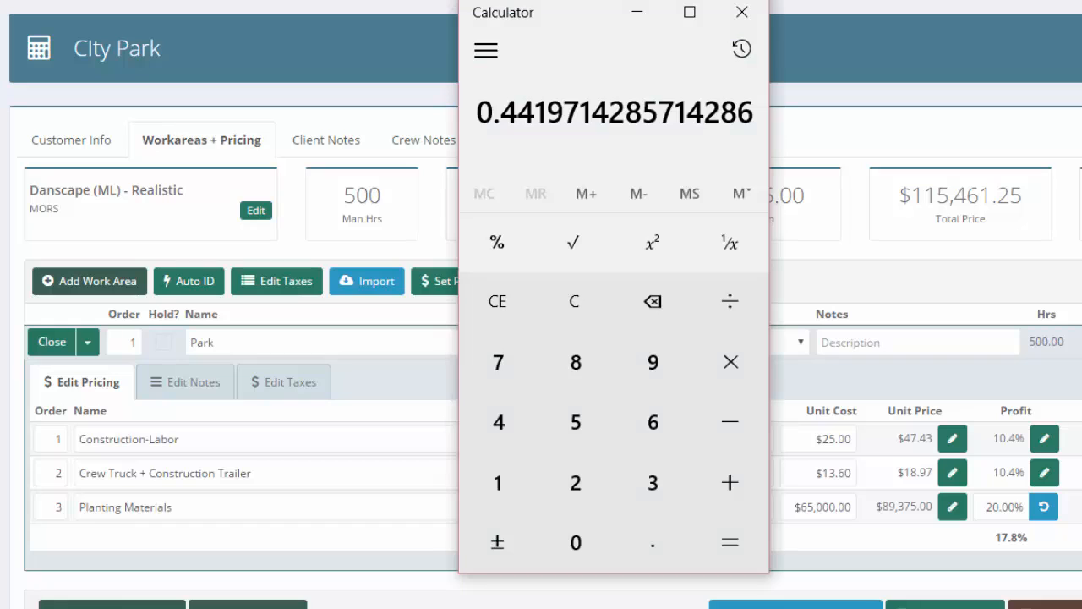
click(574, 483)
click(581, 424)
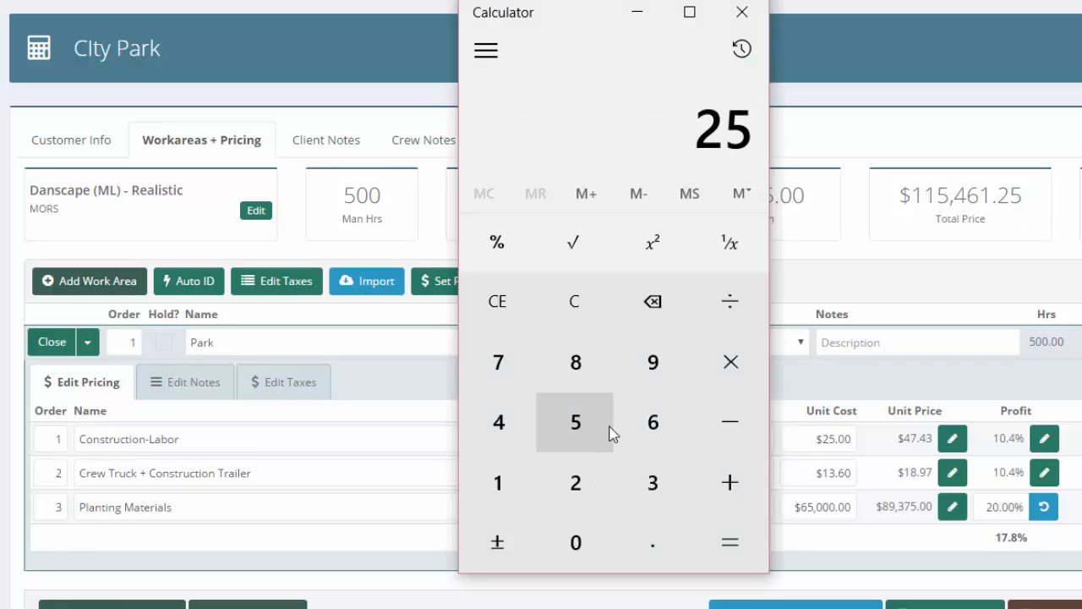
click(730, 362)
click(662, 541)
click(505, 382)
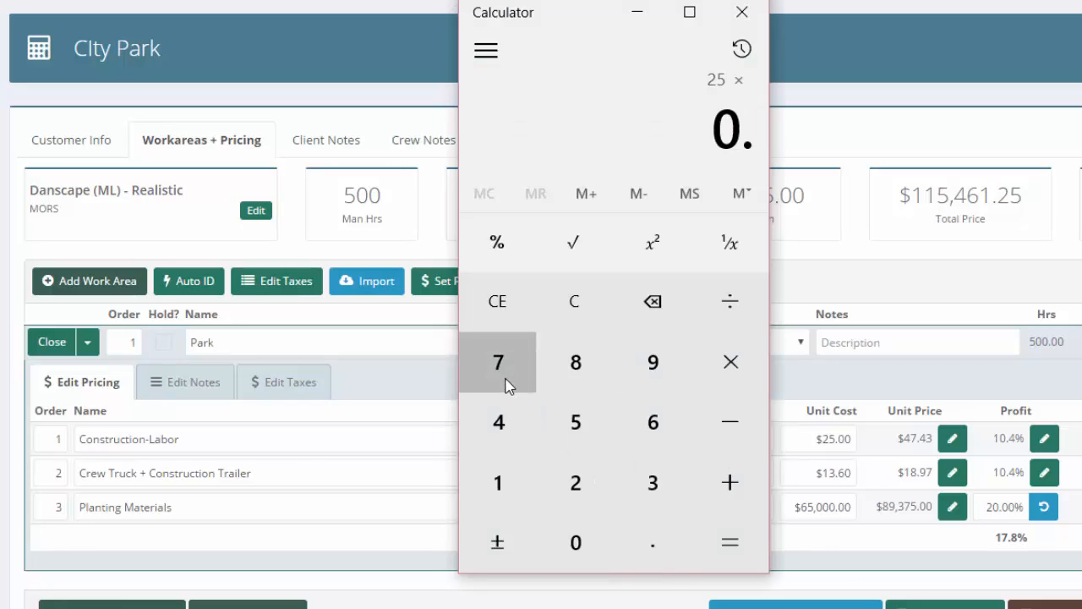
click(747, 562)
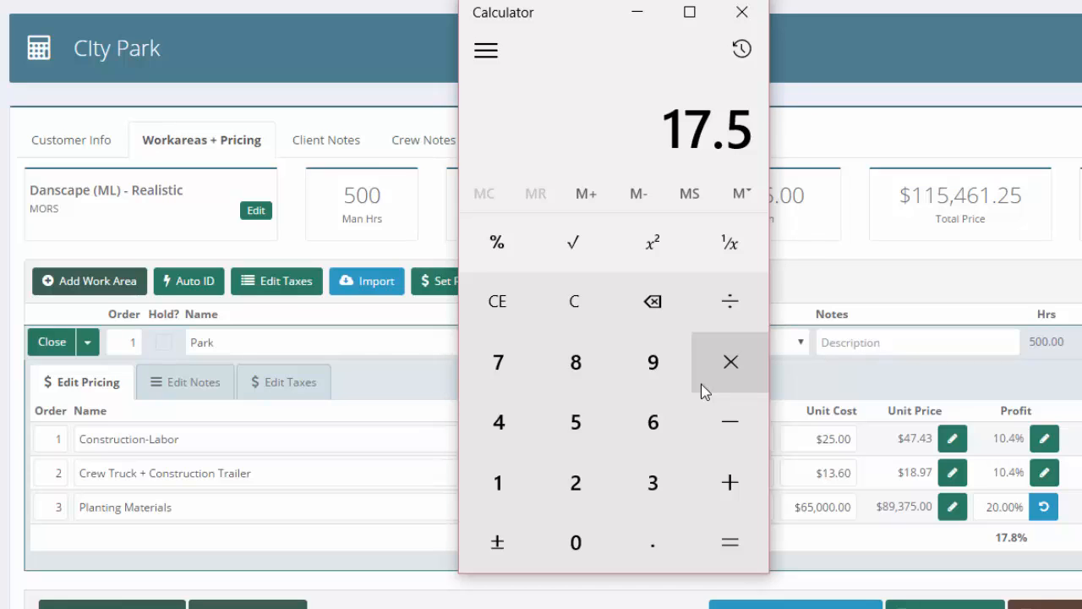
Return to the City Park estimate in LMN and set the Construction-Labor unit cost to $36.00
click(887, 296)
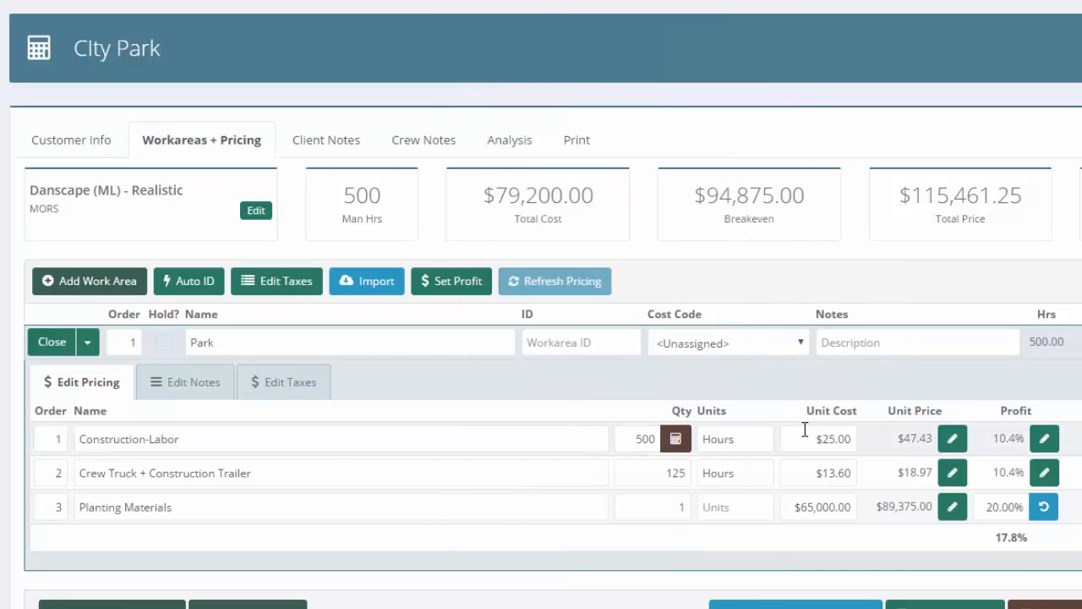
drag(806, 438, 885, 437)
text(36)
click(906, 383)
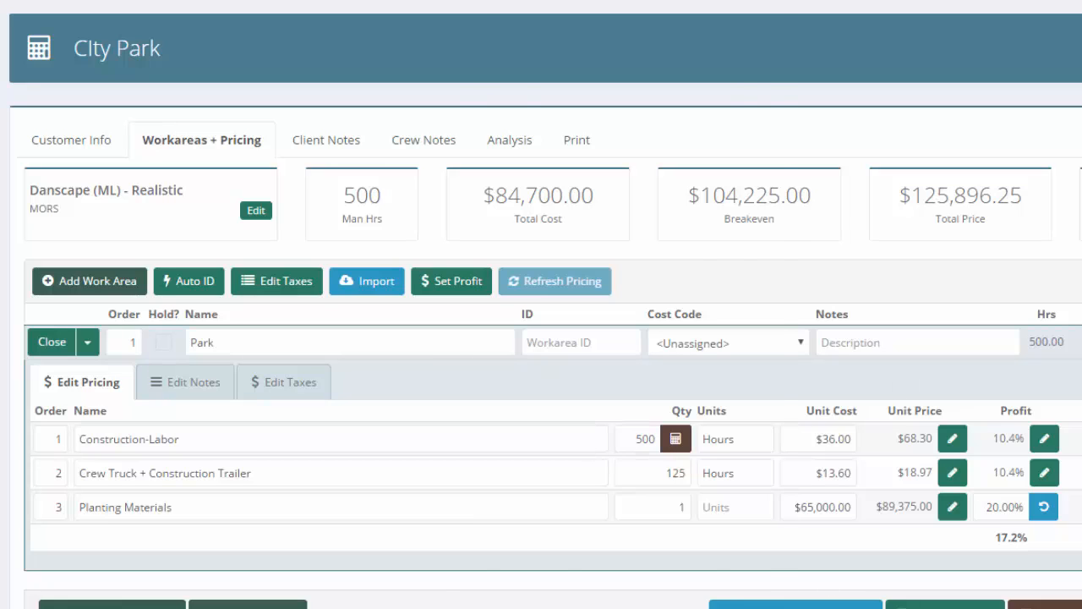
Switch to Calculator, divide the hourly labor overhead result by 36, and return to the estimate in LMN
key(alt+Tab)
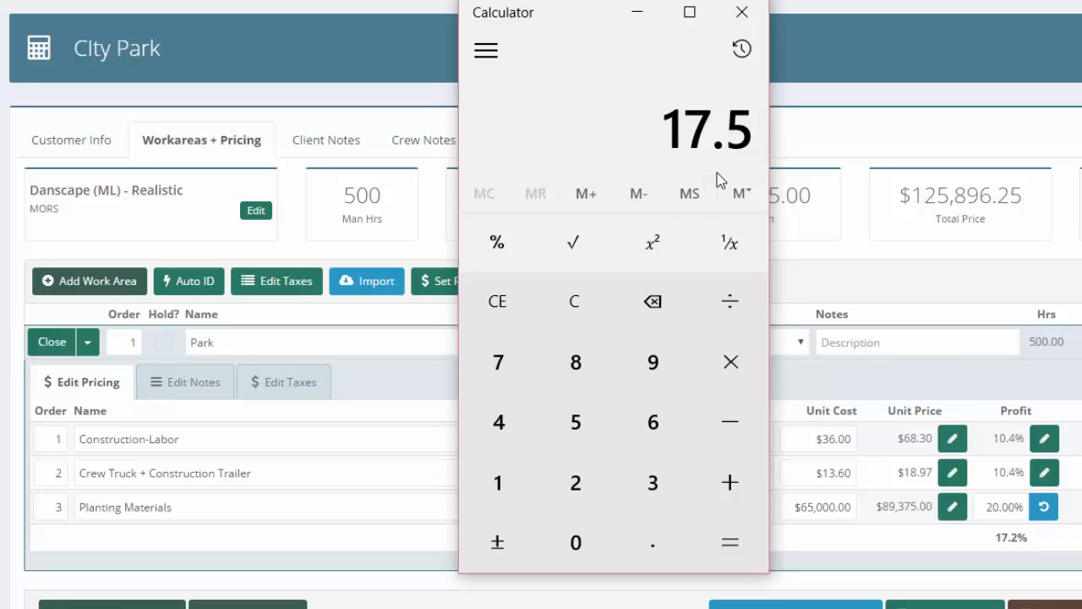
click(732, 309)
click(652, 476)
click(652, 423)
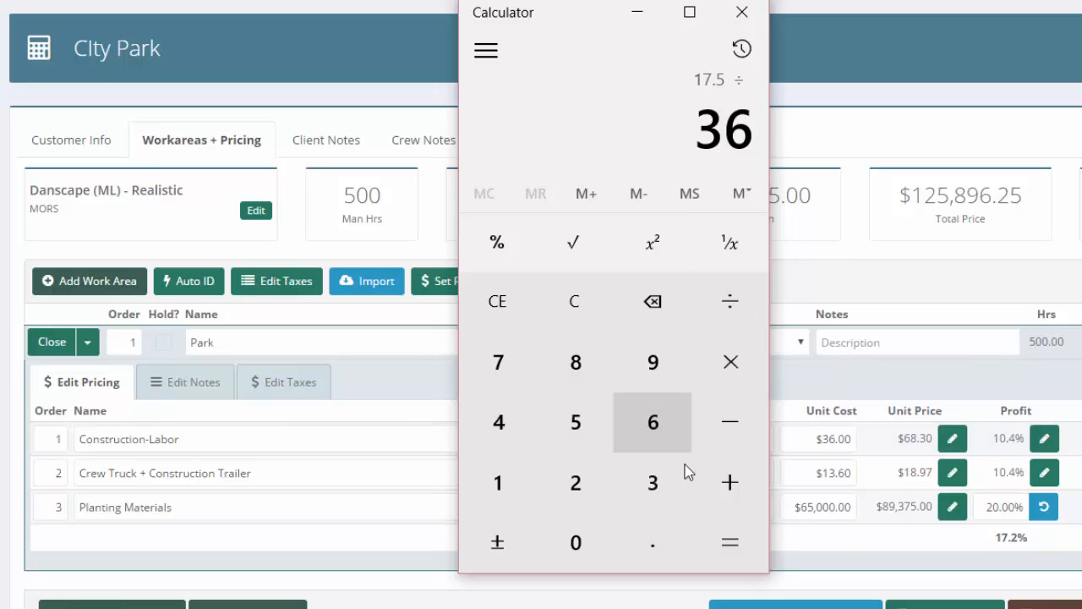
click(731, 554)
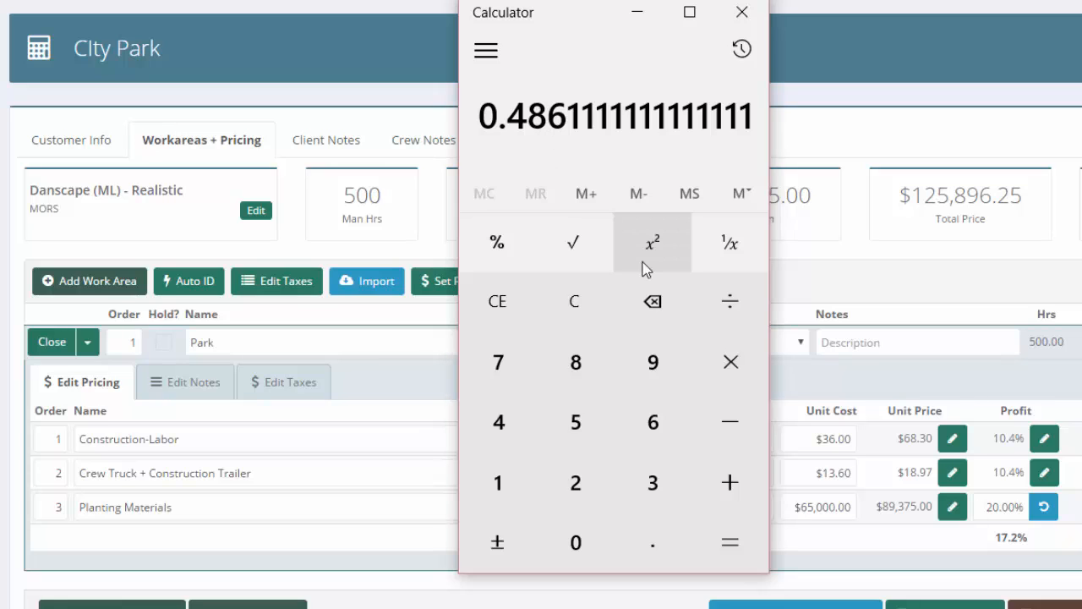
click(832, 275)
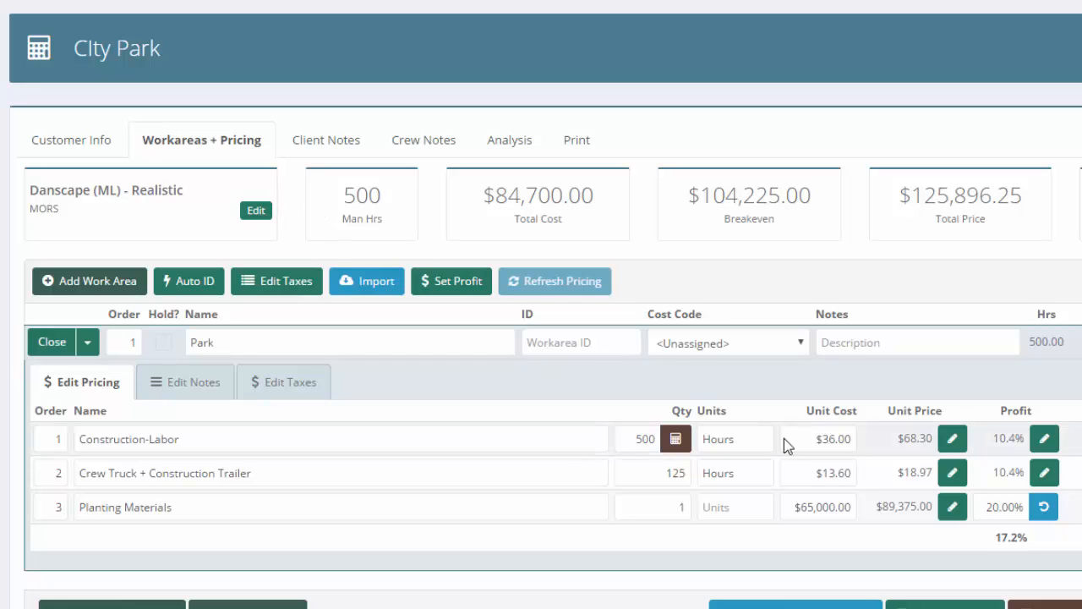
Check the Construction-Labor unit cost, and examine the overhead amount in the City Park cost summary analysis
click(816, 439)
drag(816, 439, 862, 445)
click(509, 144)
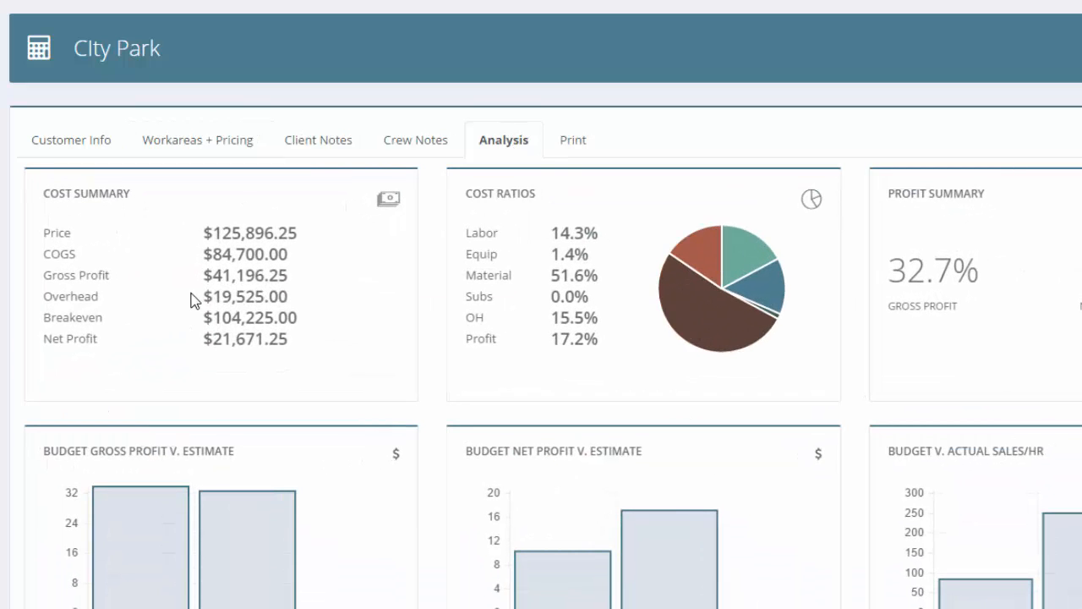
drag(197, 297, 309, 298)
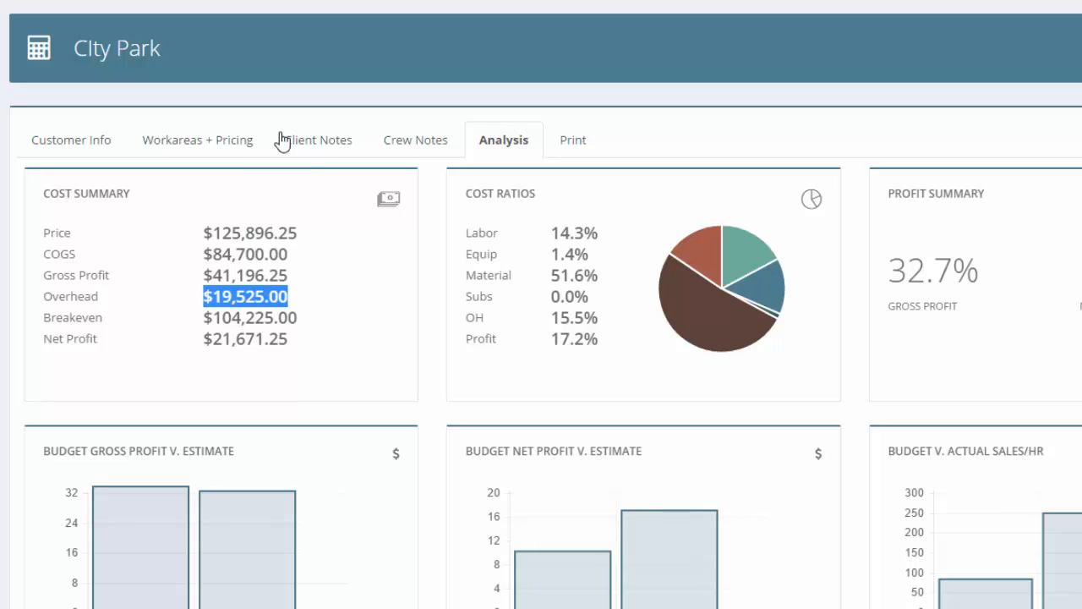
click(212, 145)
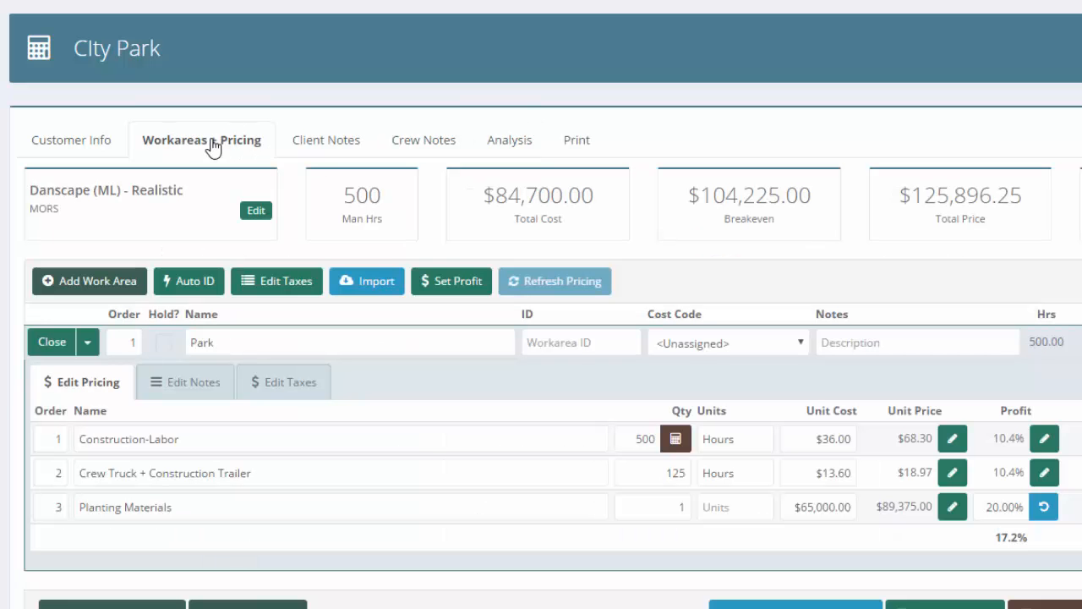
Set the City Park estimate's labor overhead recovery factor to 48.6%, consulting and closing Calculator, and apply the change
click(255, 213)
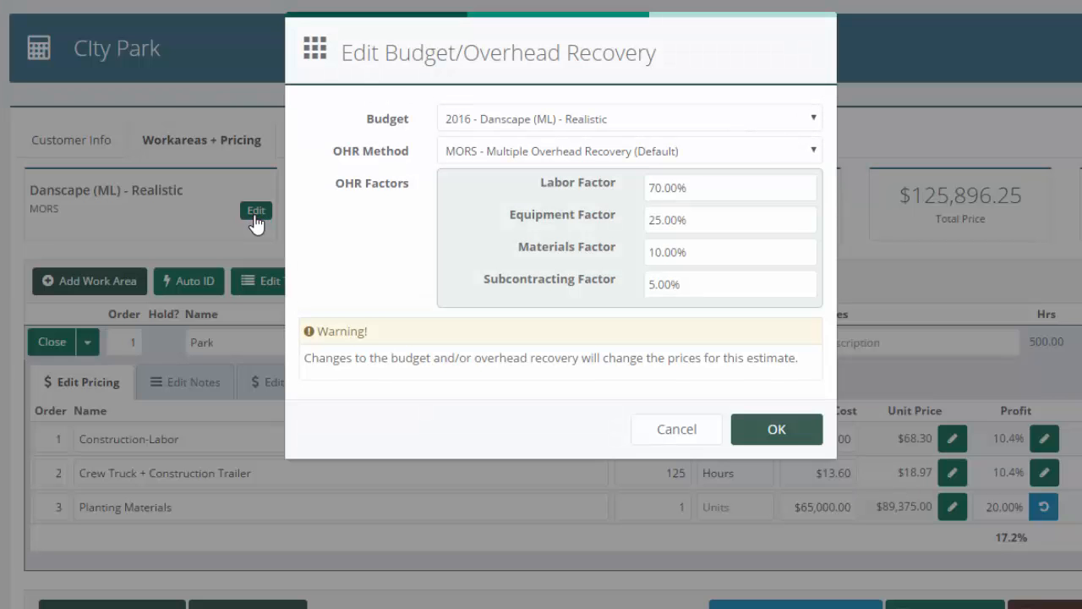
key(alt+Tab)
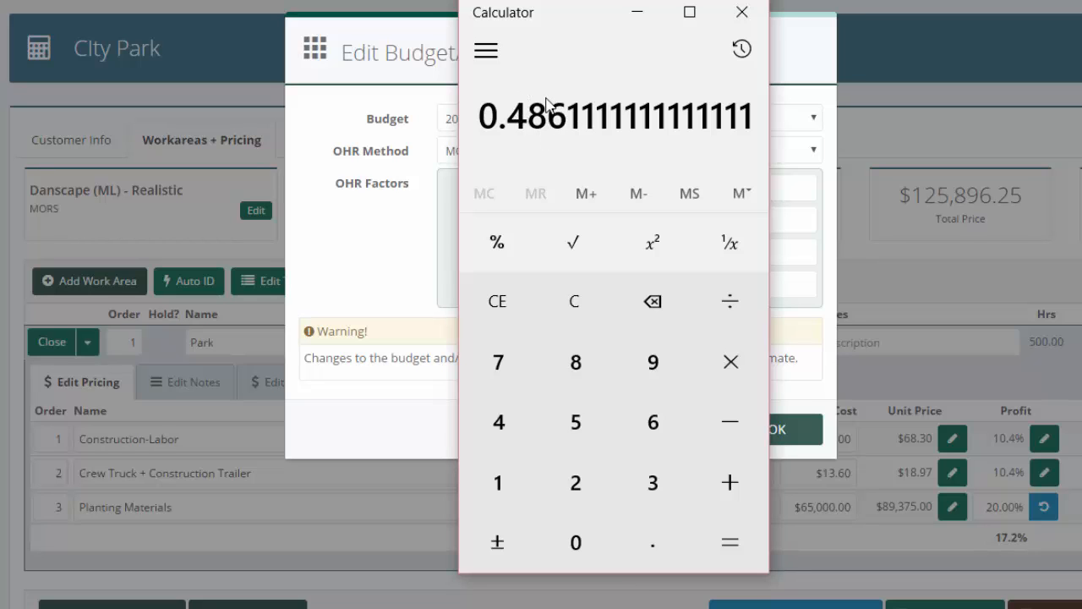
click(742, 13)
drag(713, 184, 617, 173)
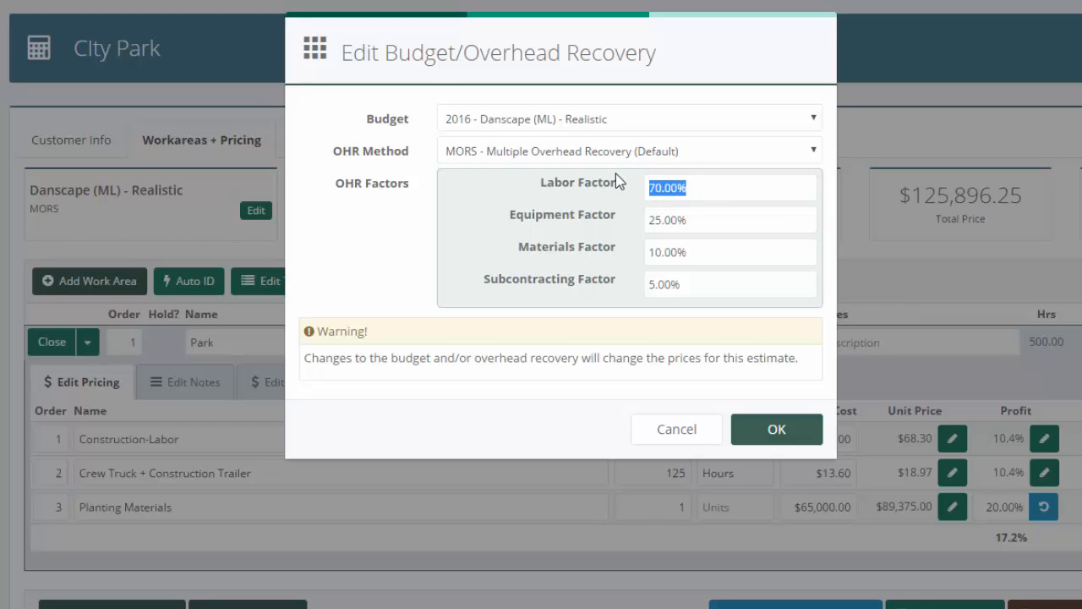
text(48.6)
click(769, 430)
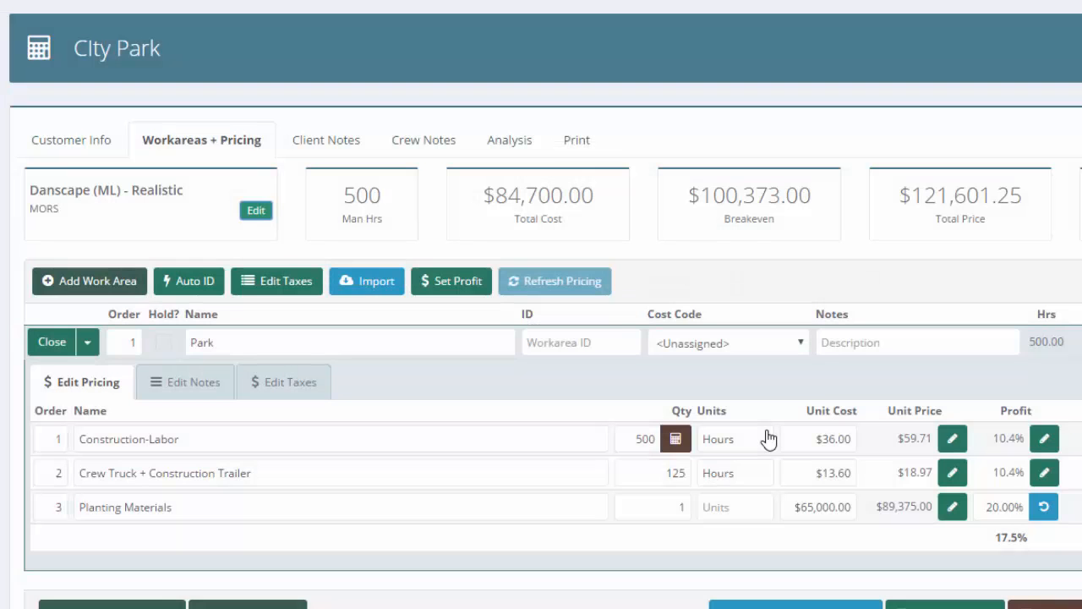
Review the Construction-Labor unit cost and the cost summary's overhead amount under the new labor factor, and return to the work area pricing
drag(815, 438, 852, 433)
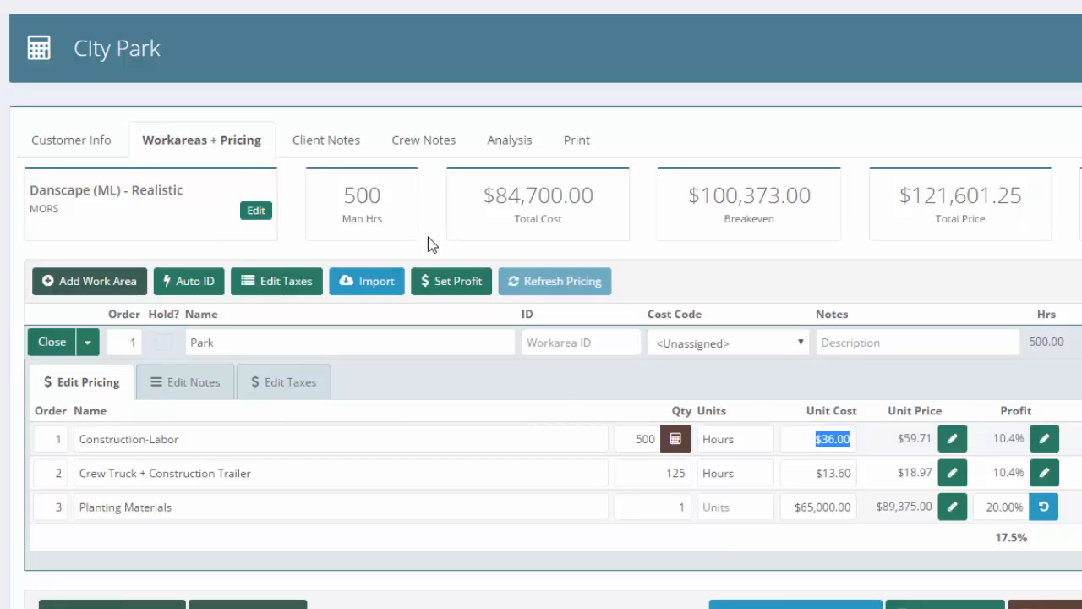
click(510, 142)
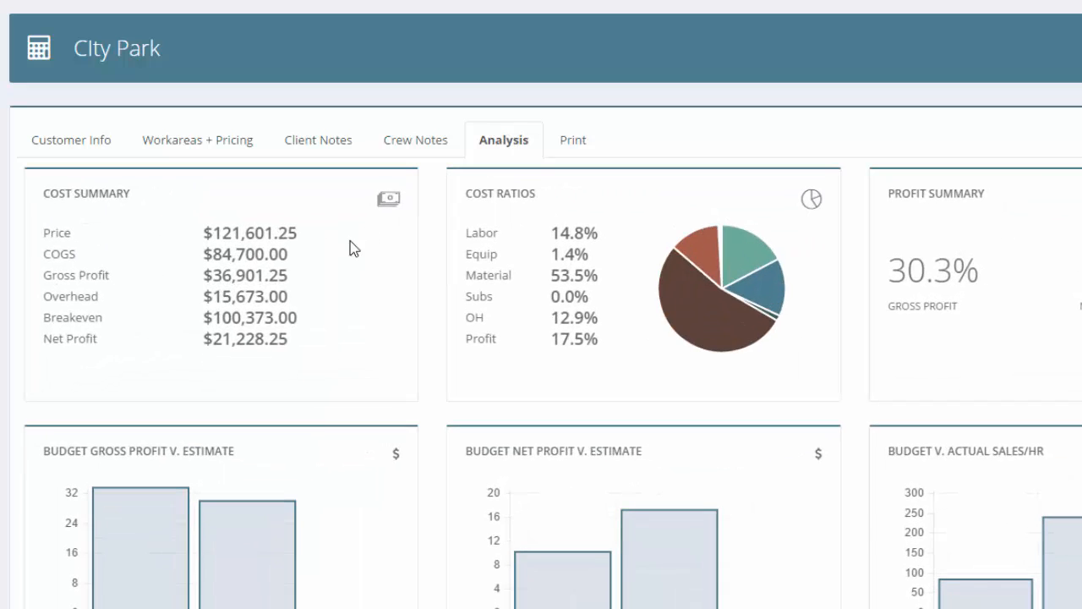
drag(288, 298, 204, 297)
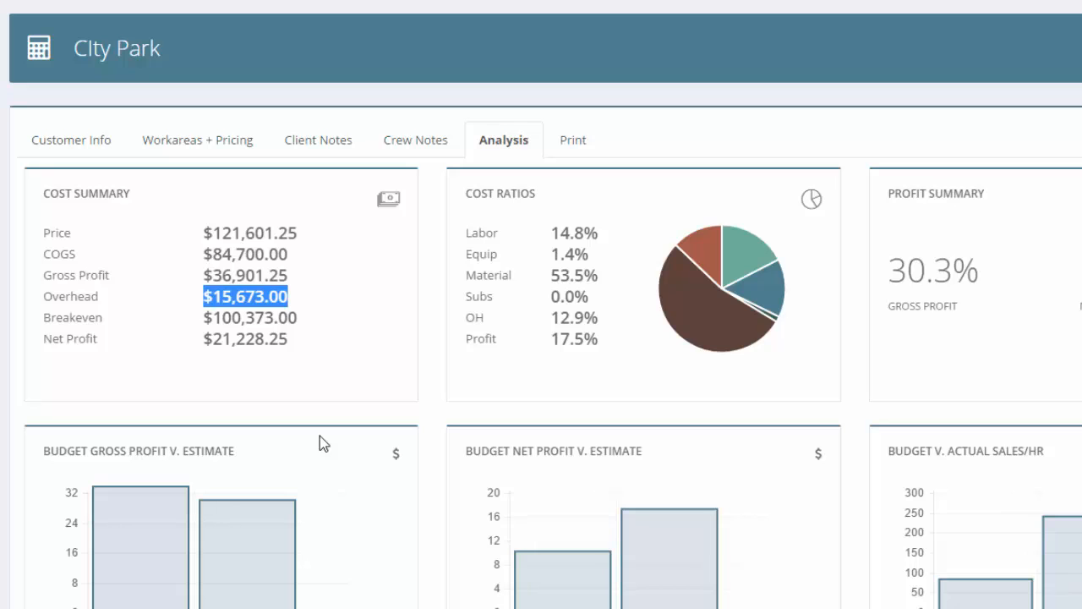
click(191, 146)
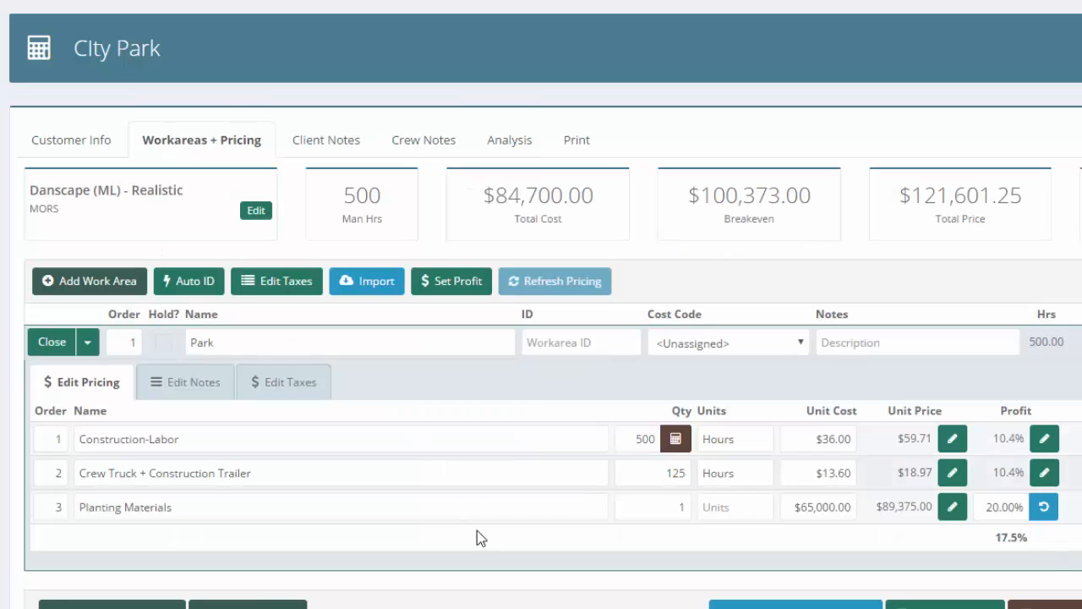